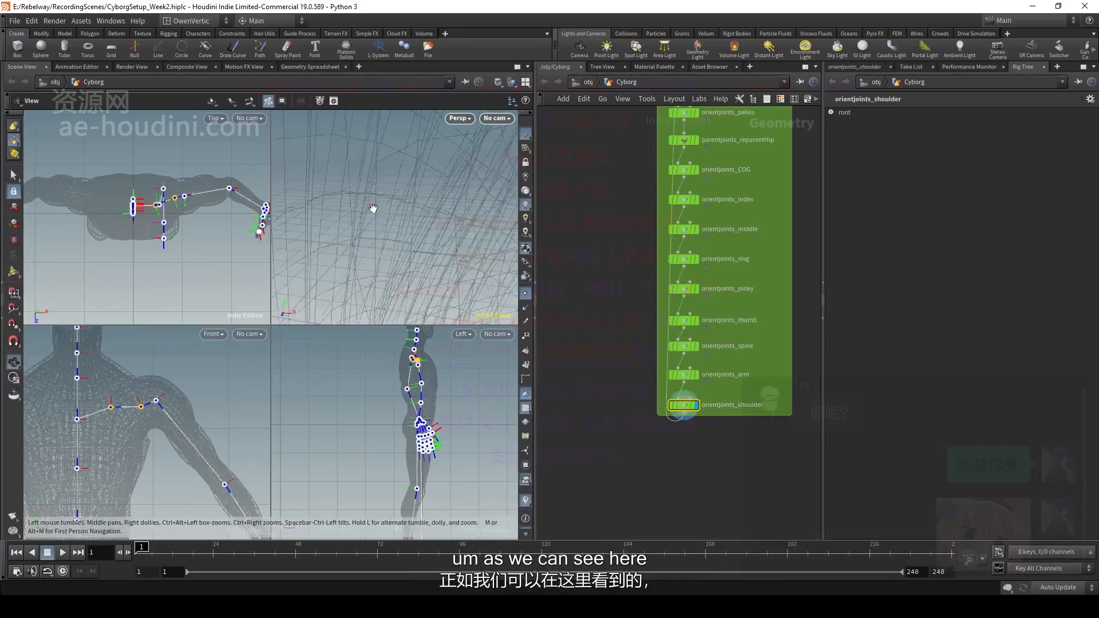
- Examine the orientation axes of the skeleton's joints around the torso, arm, hand and leg in the perspective view
scroll(371, 225, "down", 5)
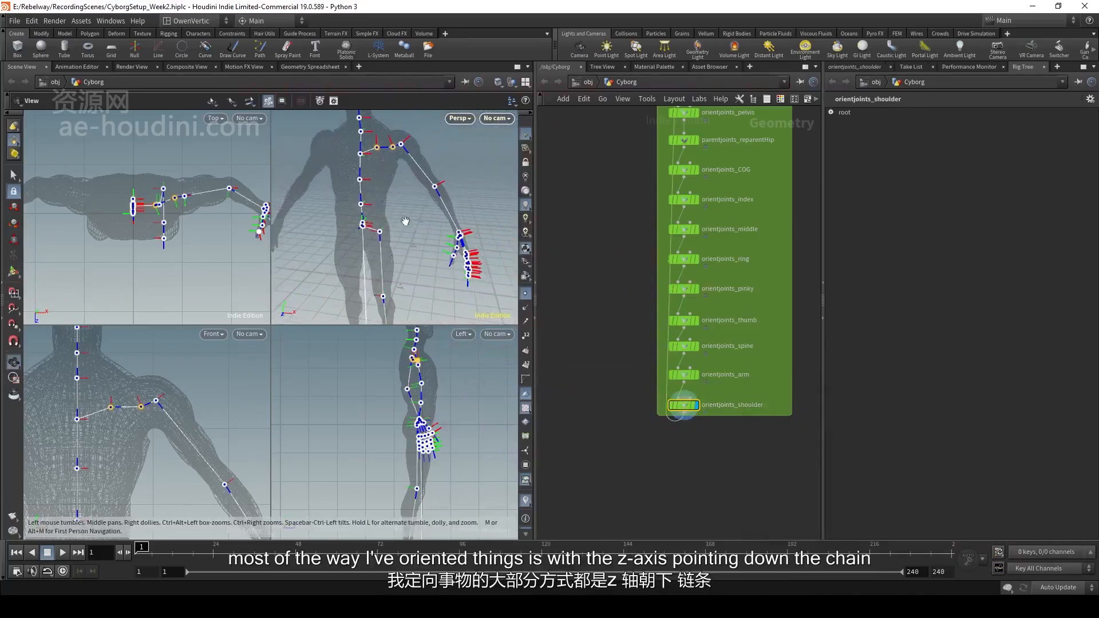
left_click_drag(405, 221, 452, 265)
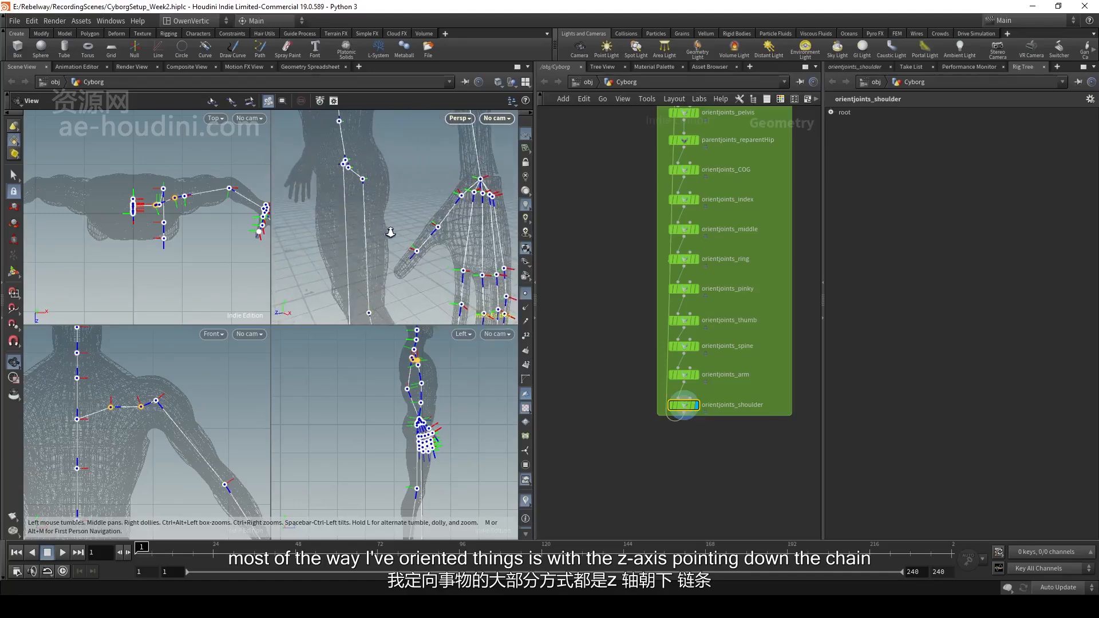
middle_click_drag(410, 244, 410, 218)
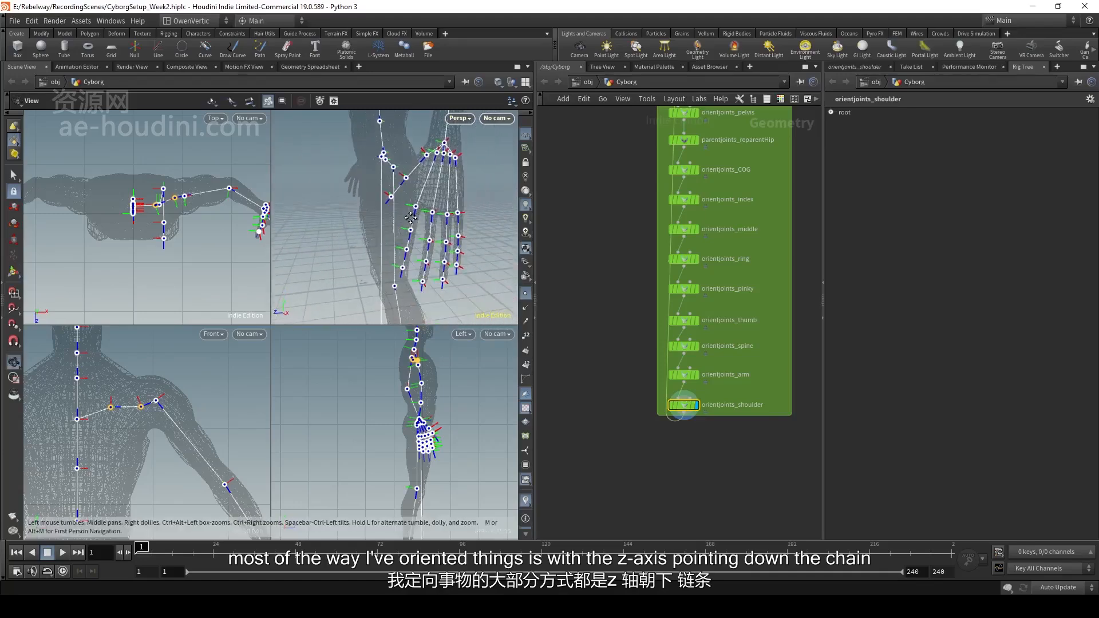
left_click_drag(345, 235, 444, 216)
middle_click_drag(444, 216, 440, 288)
left_click_drag(440, 288, 407, 171)
middle_click_drag(408, 172, 372, 191)
mouse_move(373, 191)
left_mouse_down()
mouse_move(343, 166)
mouse_move(378, 177)
left_mouse_up()
key("Return")
key("u")
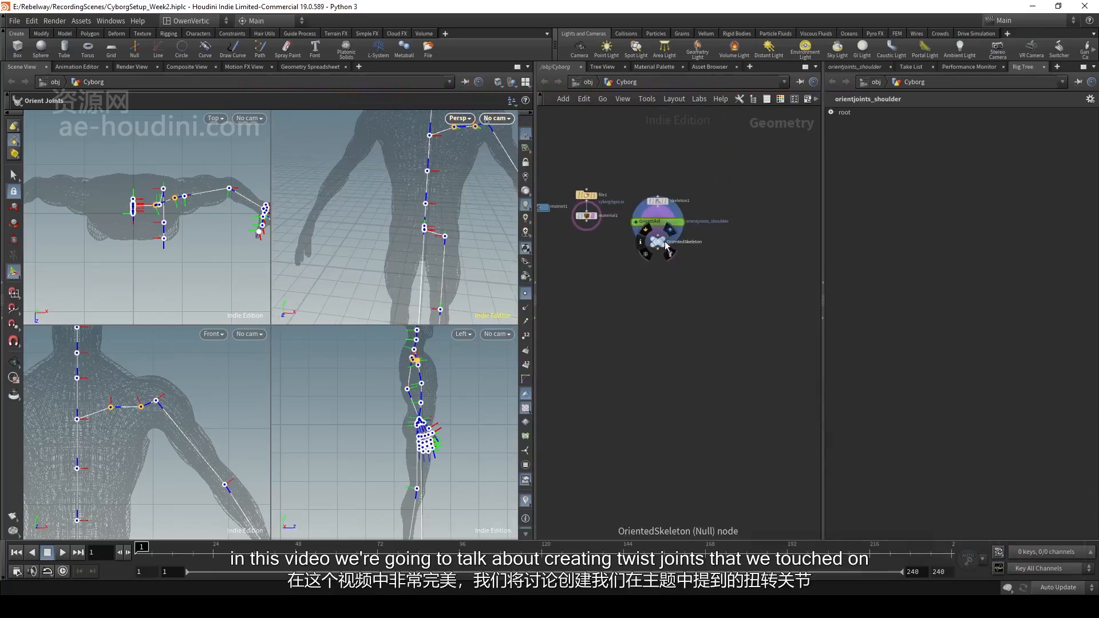
- Select the OrientedSkeleton null and examine its arm and leg chains as candidates for twist joints
left_click(658, 241)
left_click_drag(455, 254, 382, 268)
scroll(405, 228, "up", 5)
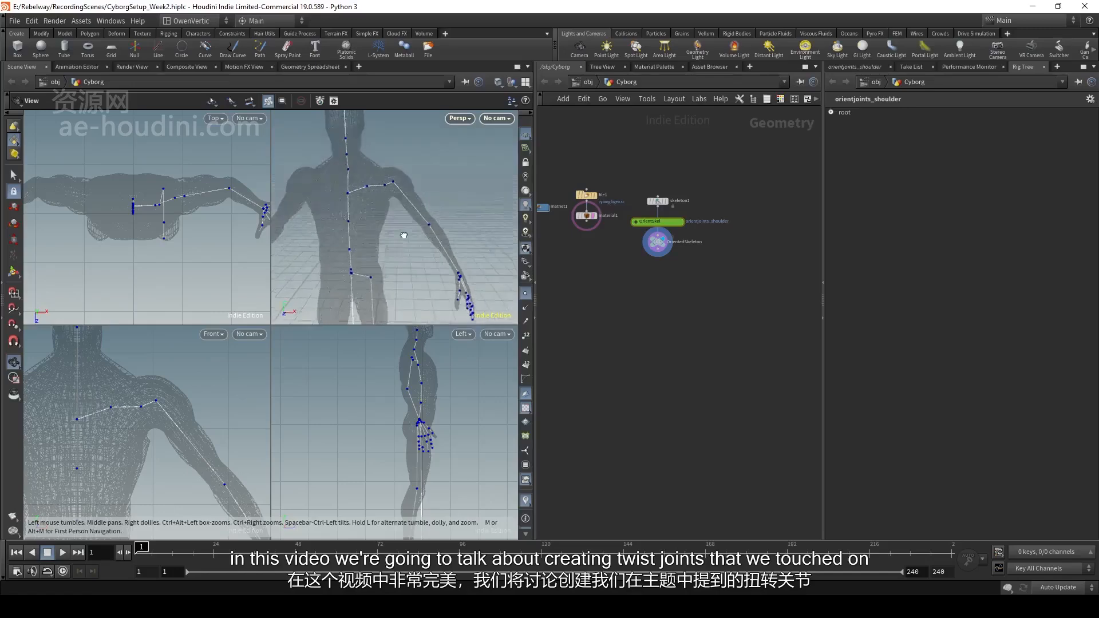
key("Return")
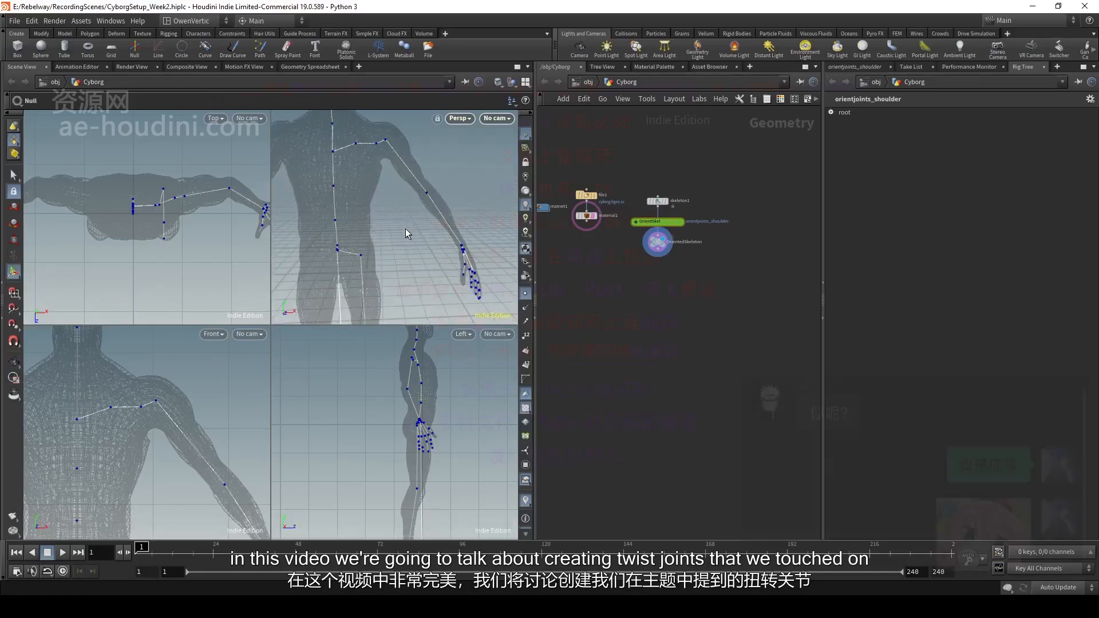
key("Escape")
mouse_move(405, 228)
left_mouse_down()
mouse_move(422, 229)
mouse_move(414, 214)
left_mouse_up()
scroll(413, 213, "down", 5)
key("Return")
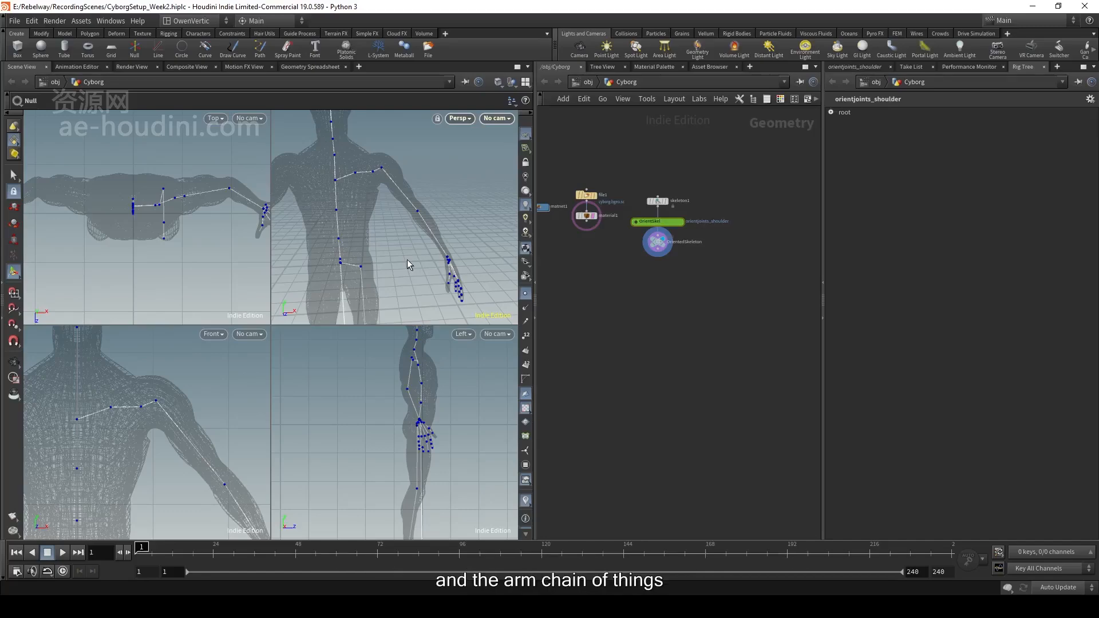
key("Escape")
mouse_move(397, 211)
left_mouse_down()
mouse_move(424, 248)
mouse_move(382, 198)
left_mouse_up()
scroll(381, 215, "down", 5)
key("Escape")
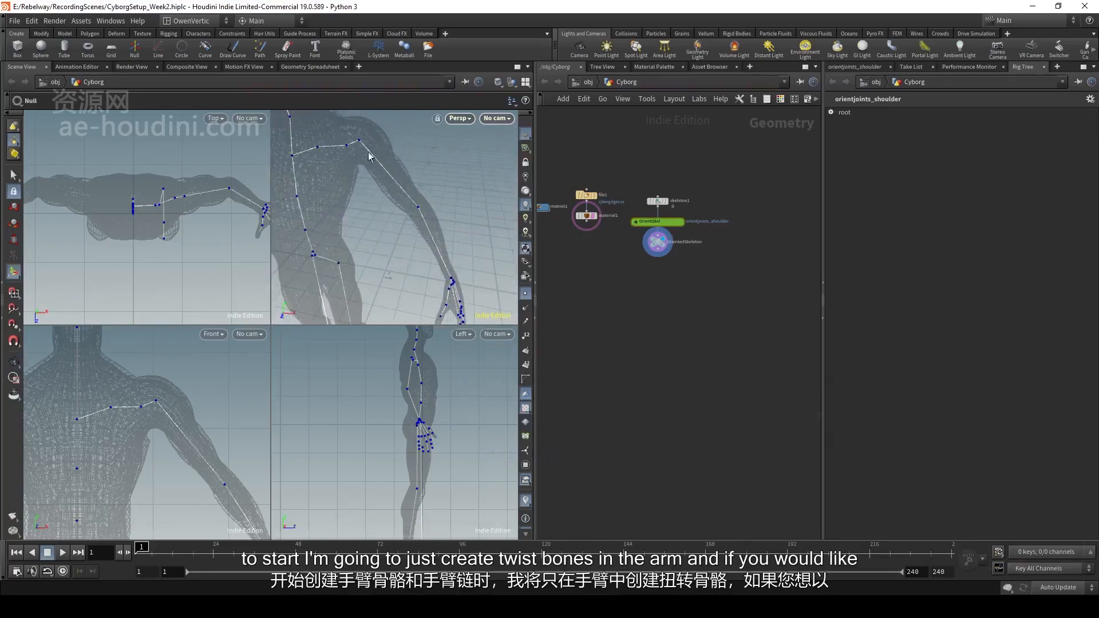
middle_click_drag(438, 235, 388, 255, "alt")
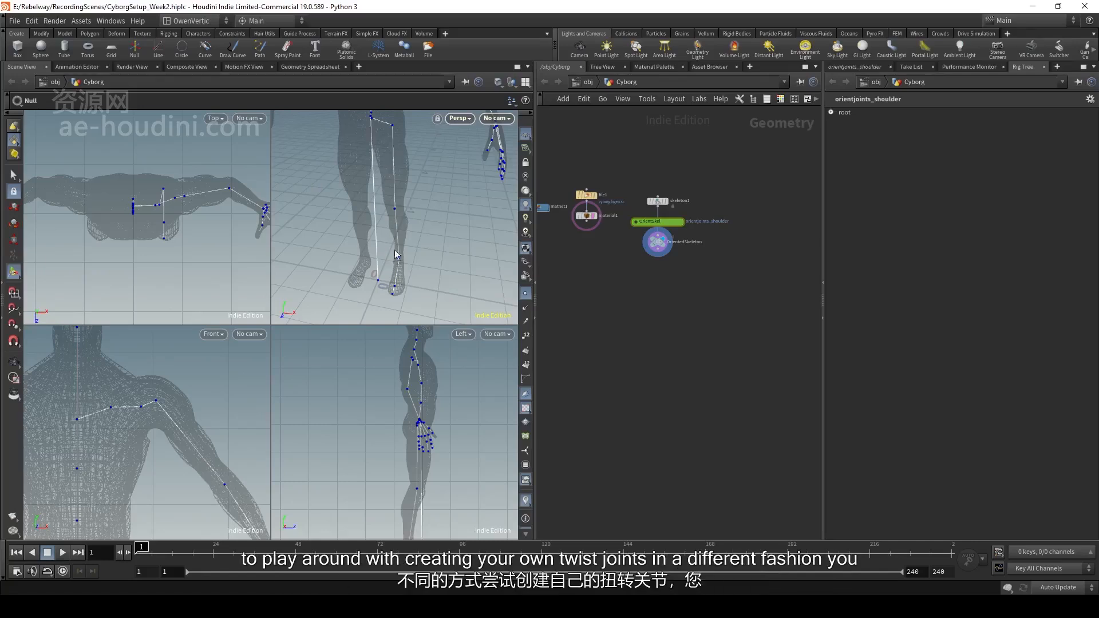
mouse_move(393, 252)
left_mouse_down("alt")
mouse_move(395, 229)
mouse_move(376, 204)
mouse_move(376, 145)
mouse_move(401, 235)
left_mouse_up("alt")
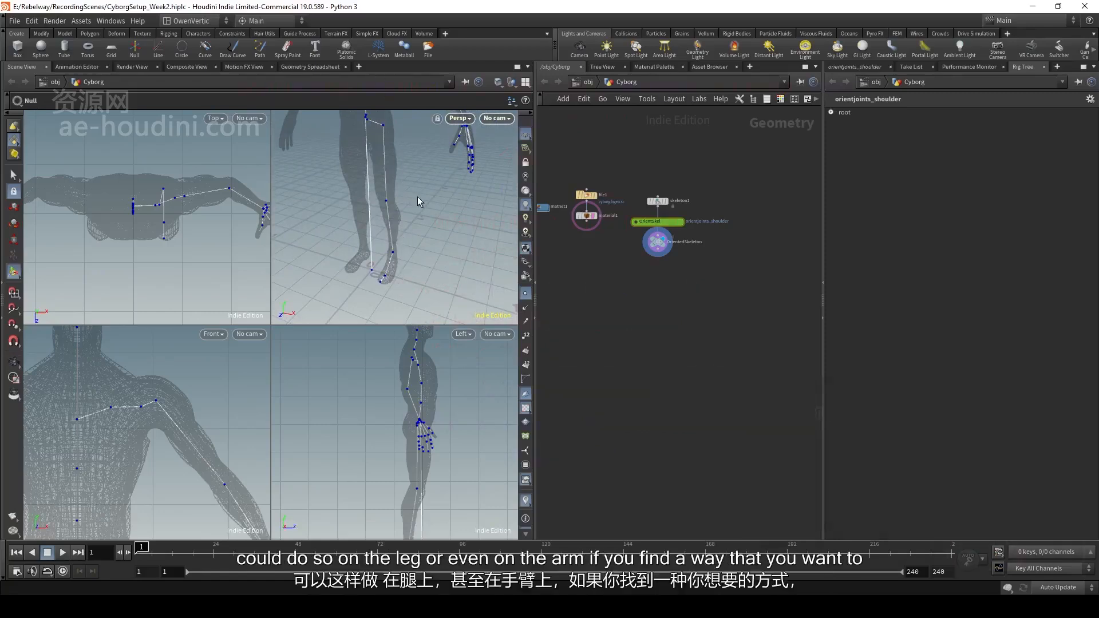
left_click_drag(440, 182, 431, 229, "alt")
key("Escape")
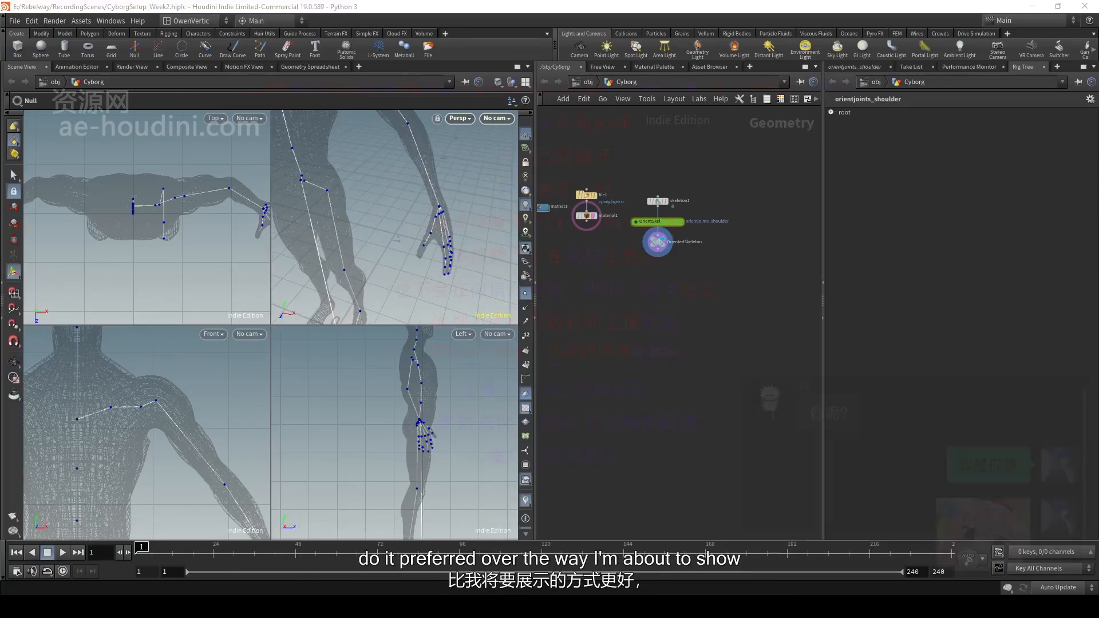
- Examine the lower arm between elbow and wrist and the upper arm between shoulder and elbow
left_click_drag(399, 274, 412, 166)
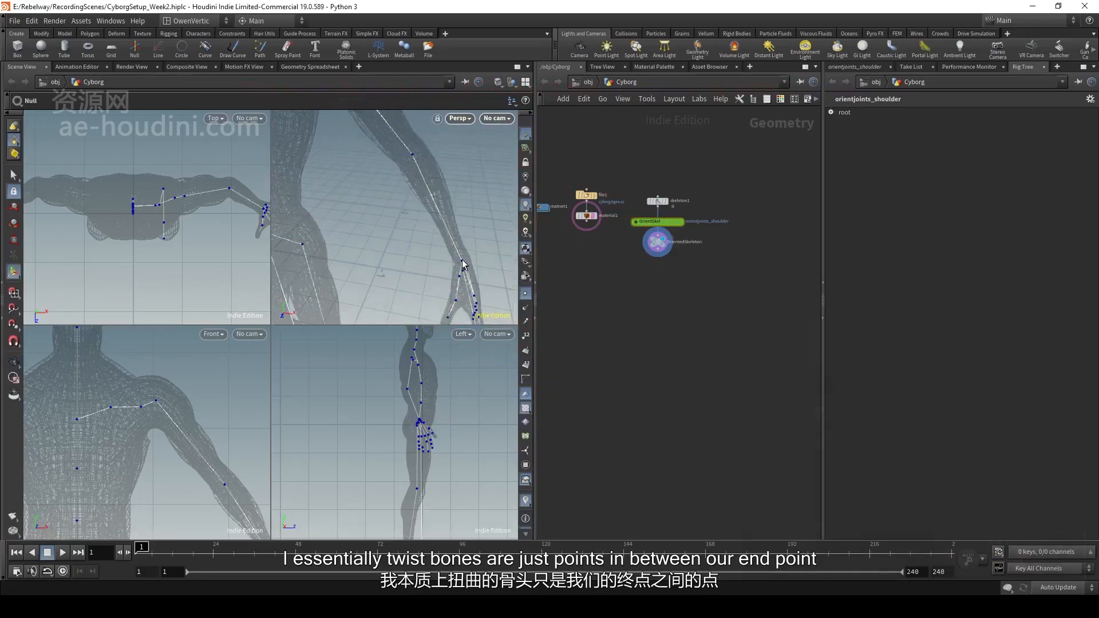
left_click_drag(465, 241, 464, 254)
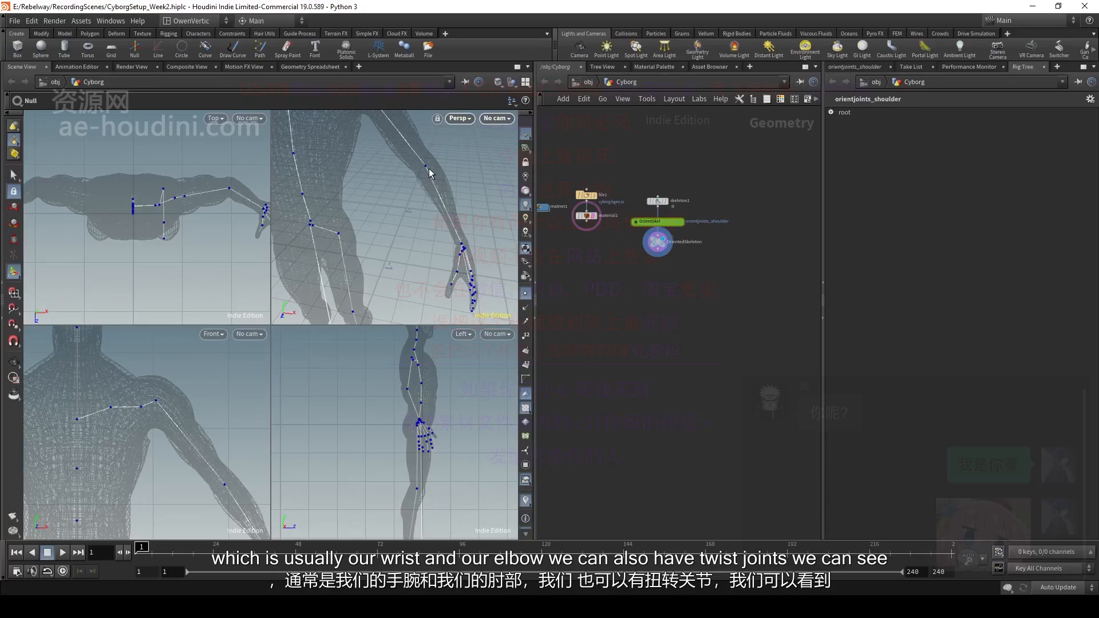
left_click_drag(393, 179, 412, 238)
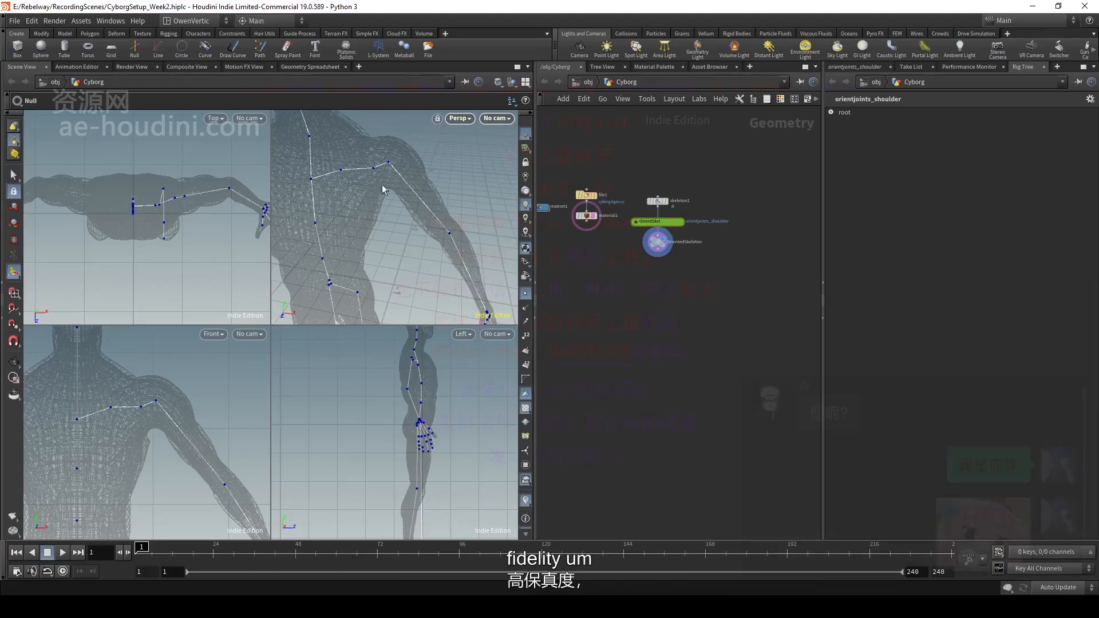
key("Escape")
left_click_drag(368, 172, 413, 214)
key("Return")
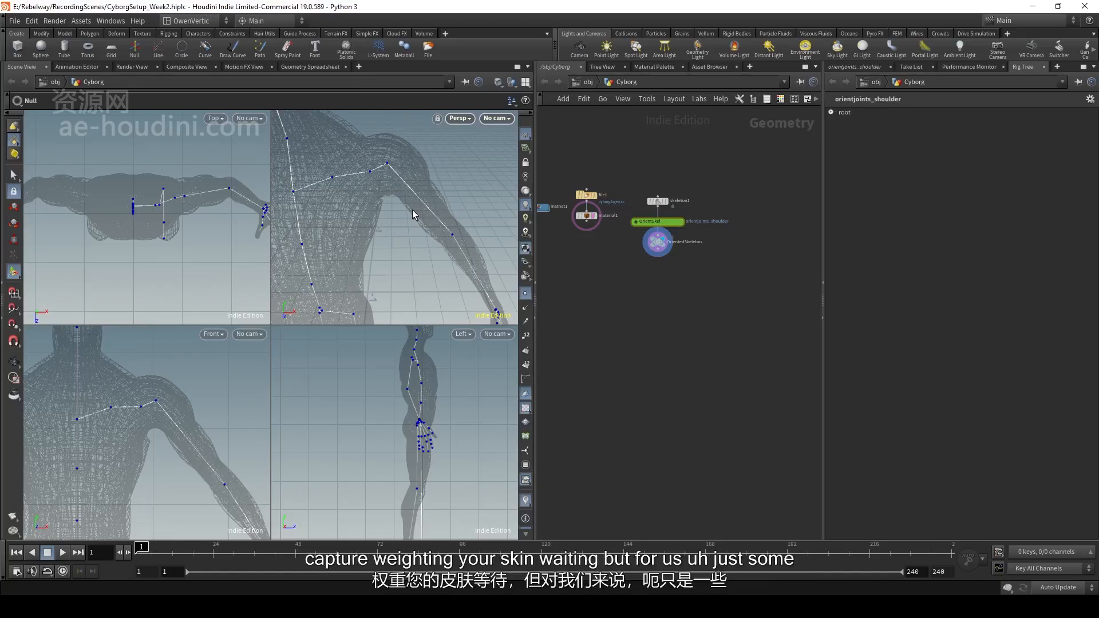
scroll(678, 259, "up", 3)
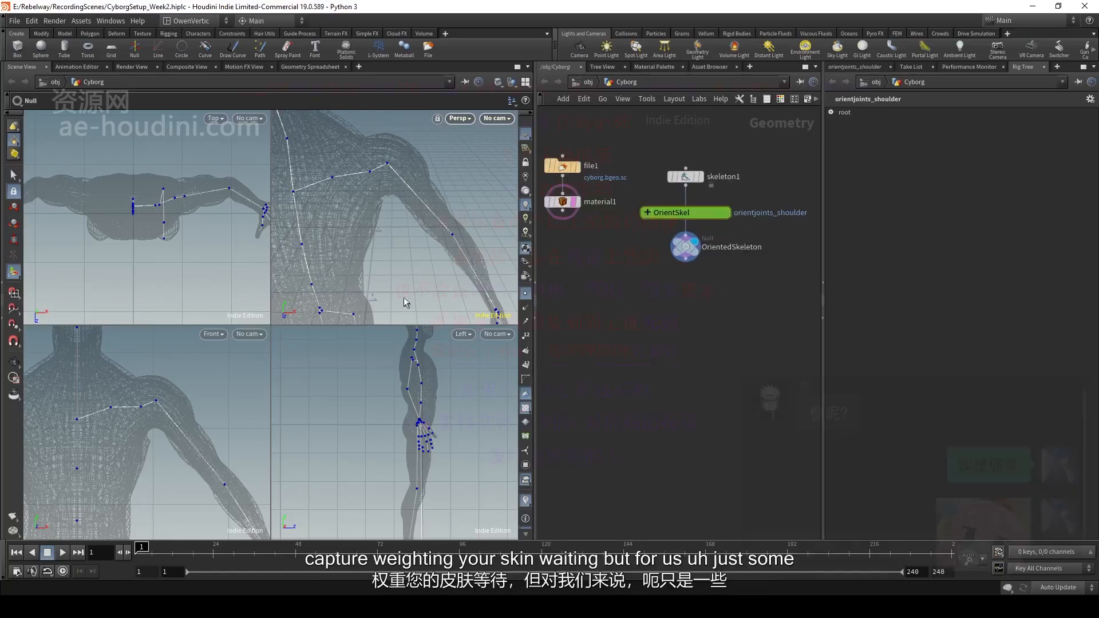
key("Escape")
left_click_drag(458, 290, 446, 220)
key("Return")
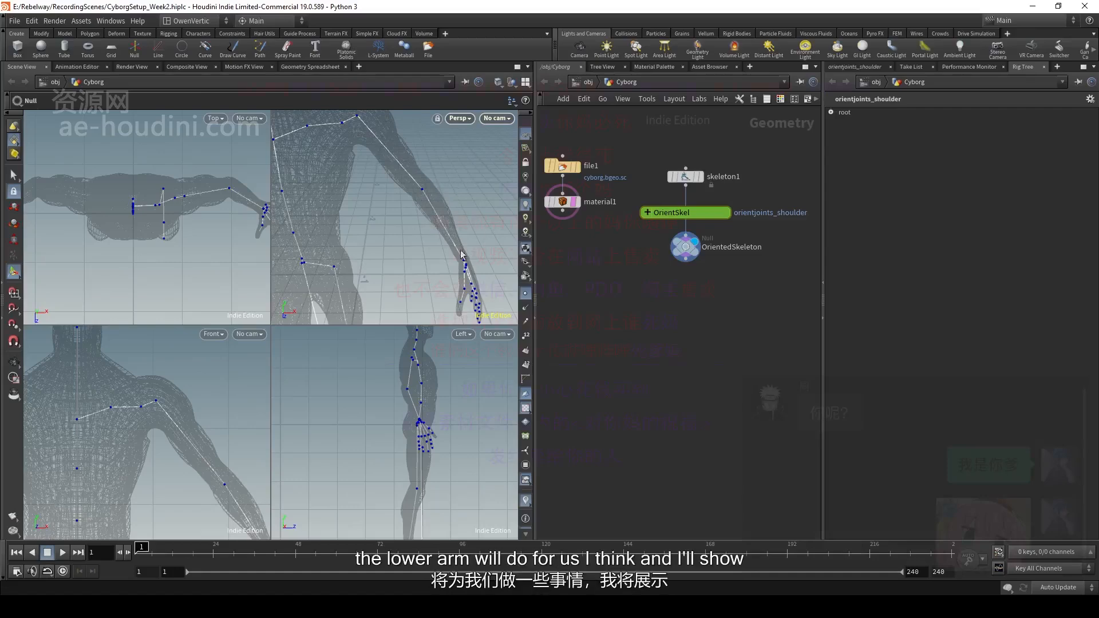
key("Escape")
left_click_drag(463, 255, 398, 240)
key("Return")
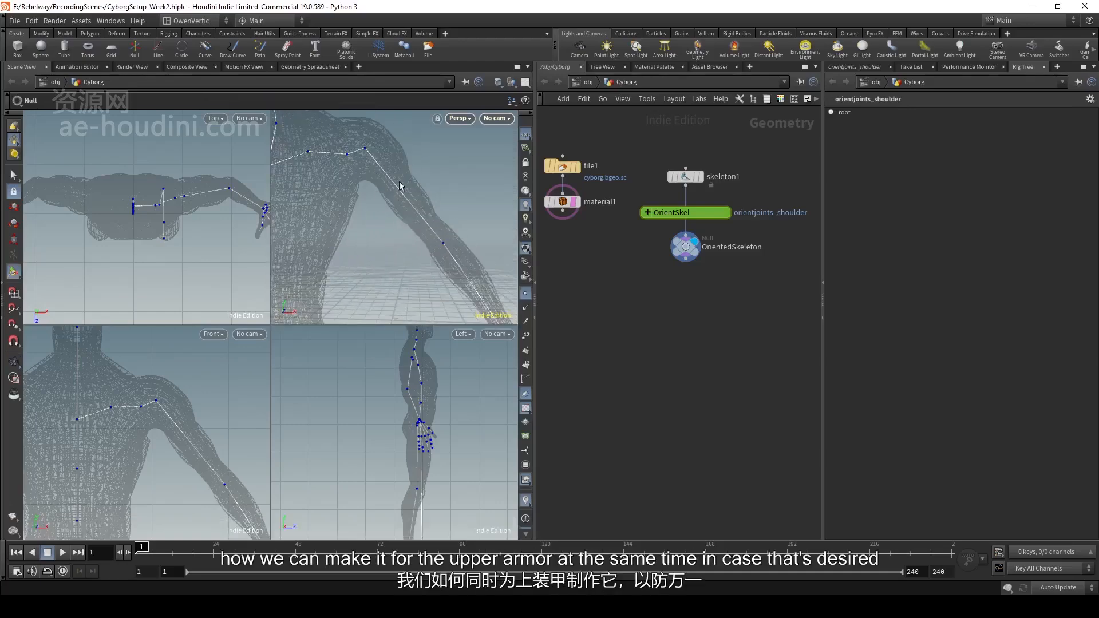
- Add a Delete Joints node wired to the output of OrientedSkeleton and place it beneath that null
scroll(697, 358, "up", 2)
left_click(685, 260)
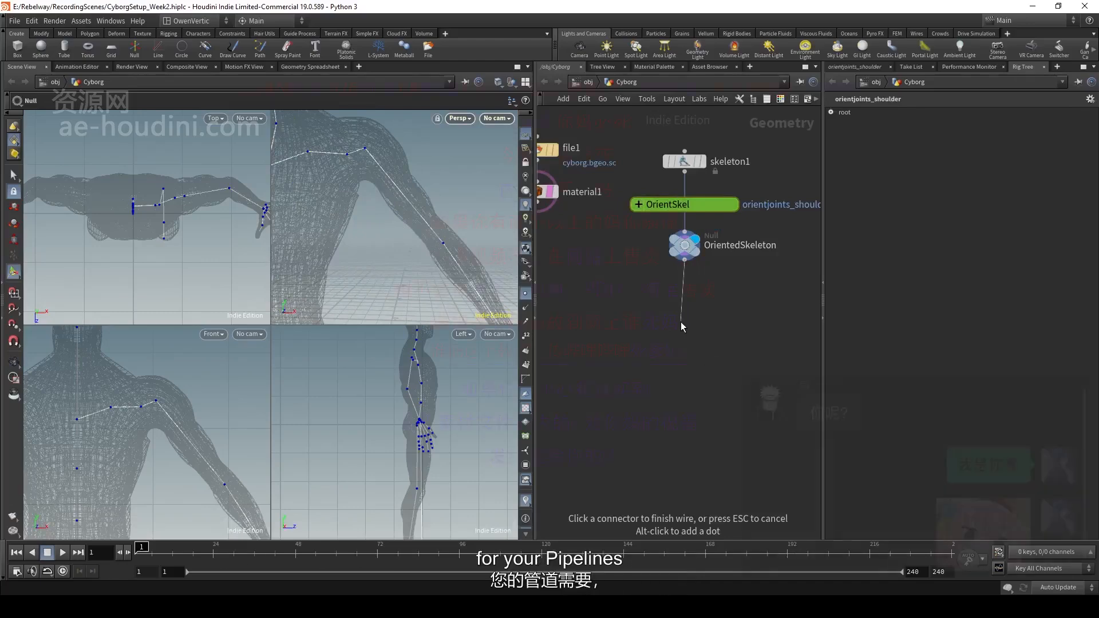
middle_click_drag(712, 301, 642, 309)
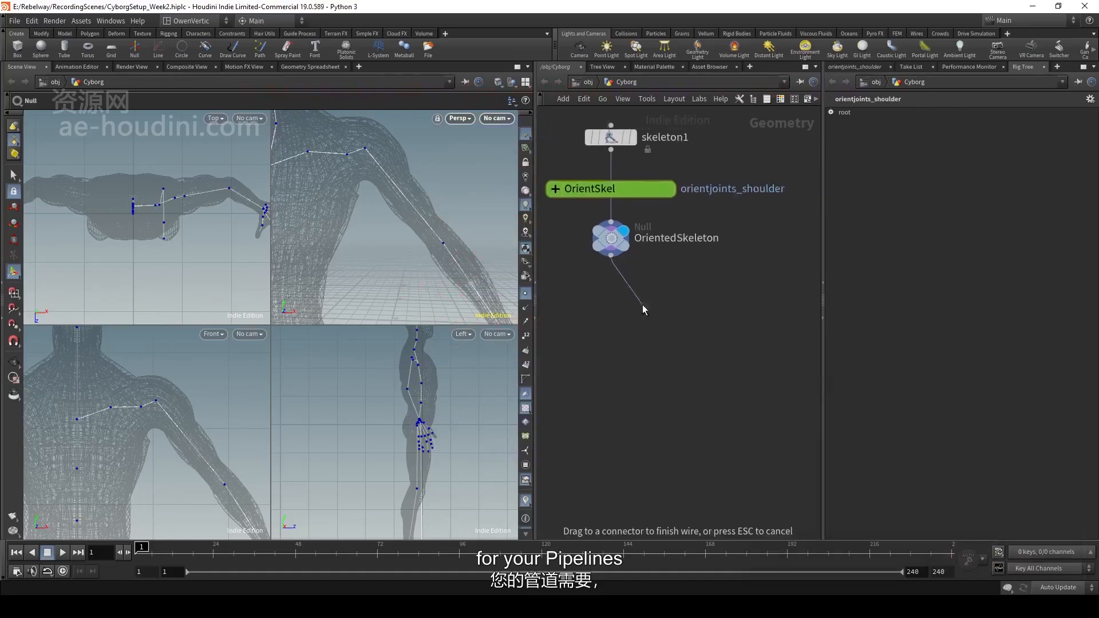
scroll(645, 298, "down", 2)
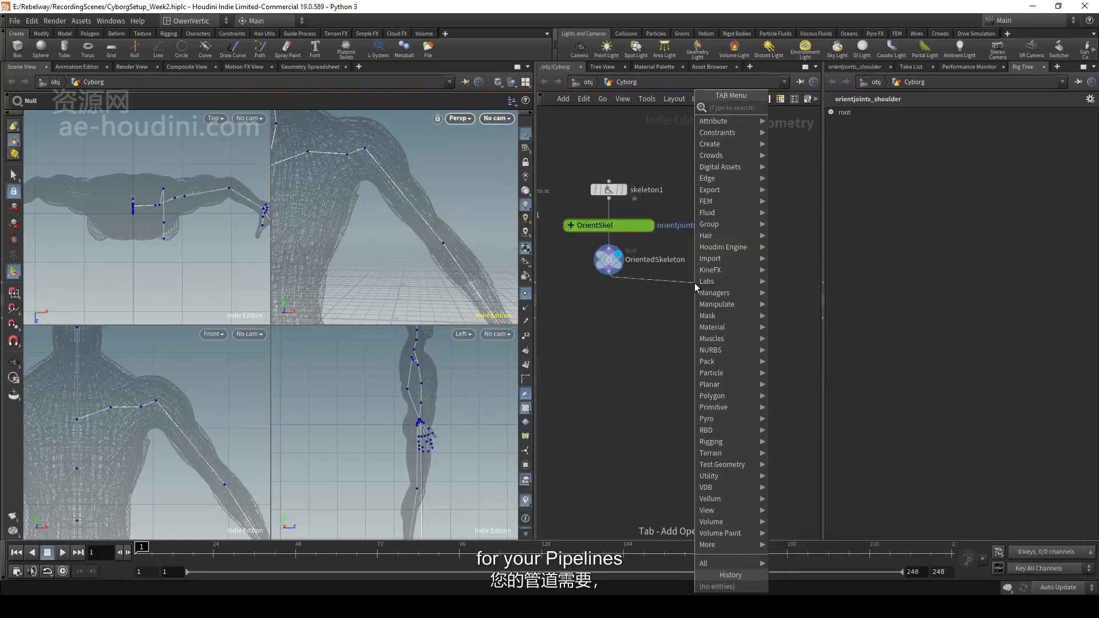
key("Tab")
type("dele")
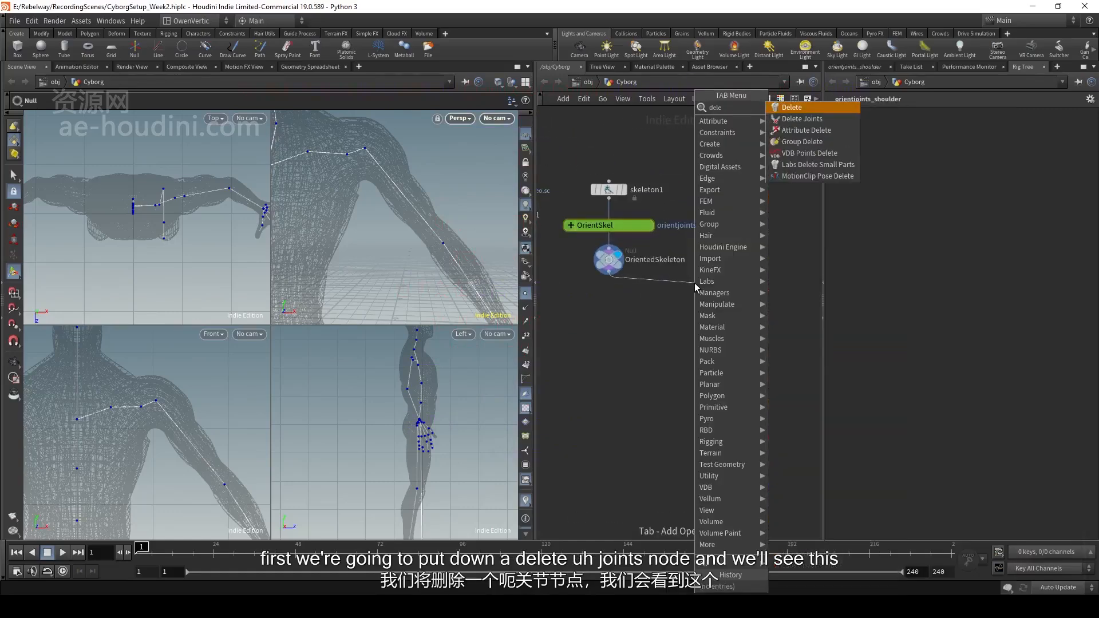
key("Down")
key("Return")
left_click(681, 302)
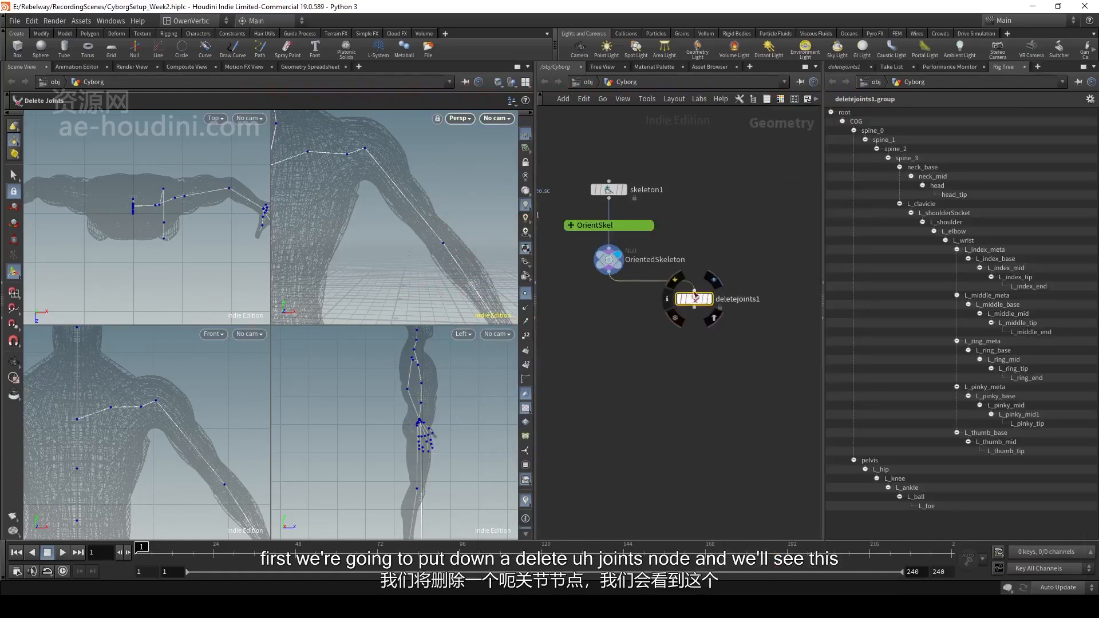
mouse_move(682, 305)
left_mouse_down()
mouse_move(674, 299)
mouse_move(687, 297)
left_mouse_up()
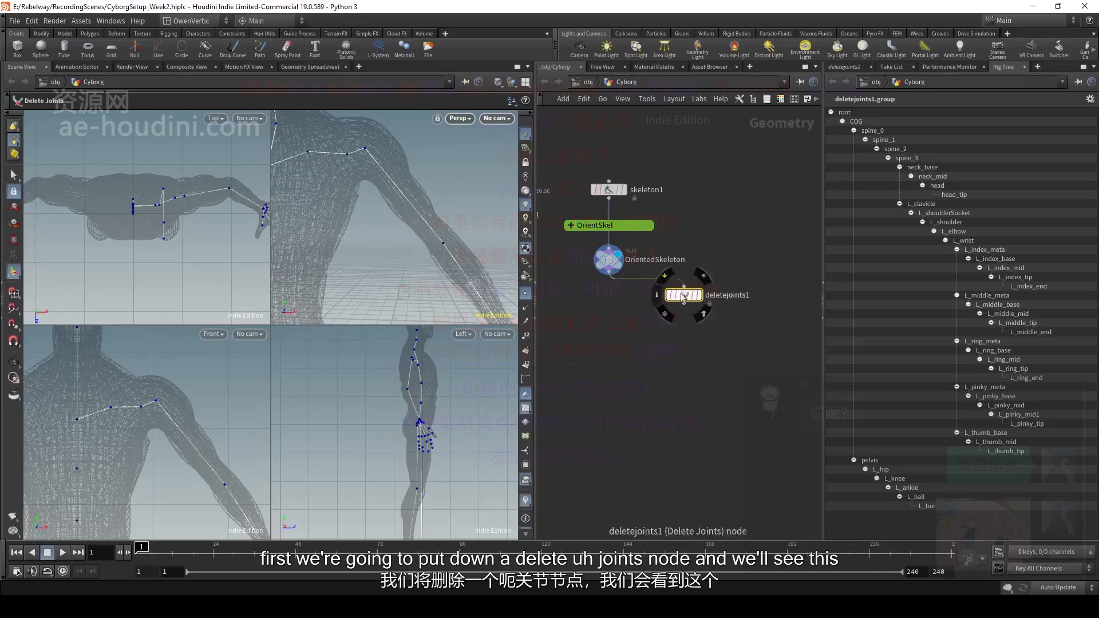
- Set the Delete Joints group to the L_shoulder, L_elbow and L_wrist joints by picking them on the skeleton
key("Escape")
key("h")
left_click_drag(418, 228, 386, 250)
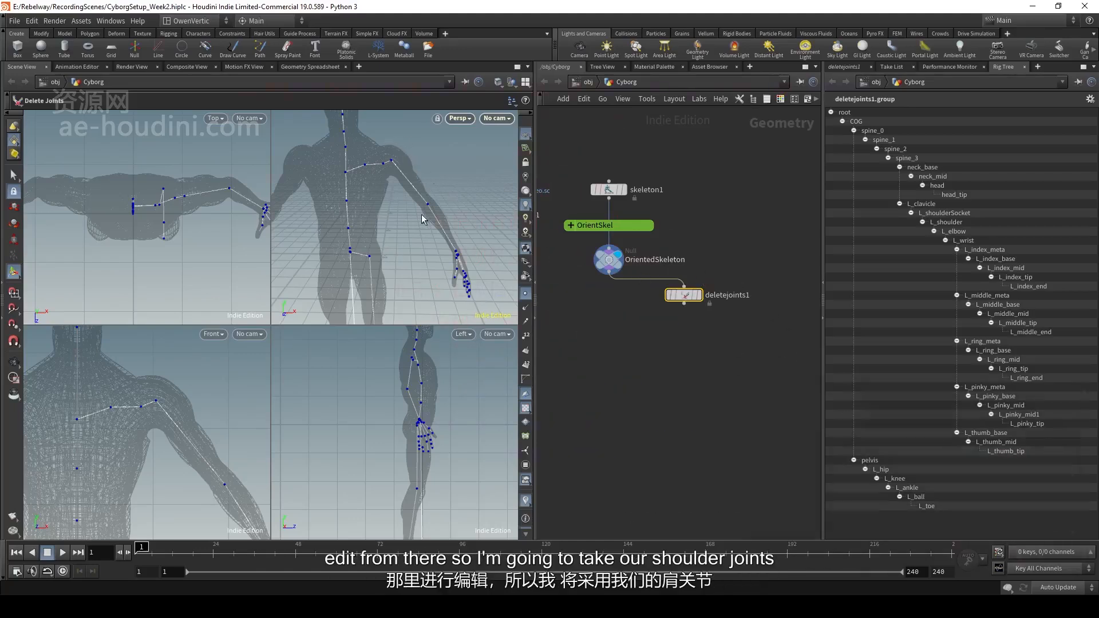
scroll(401, 206, "up", 3)
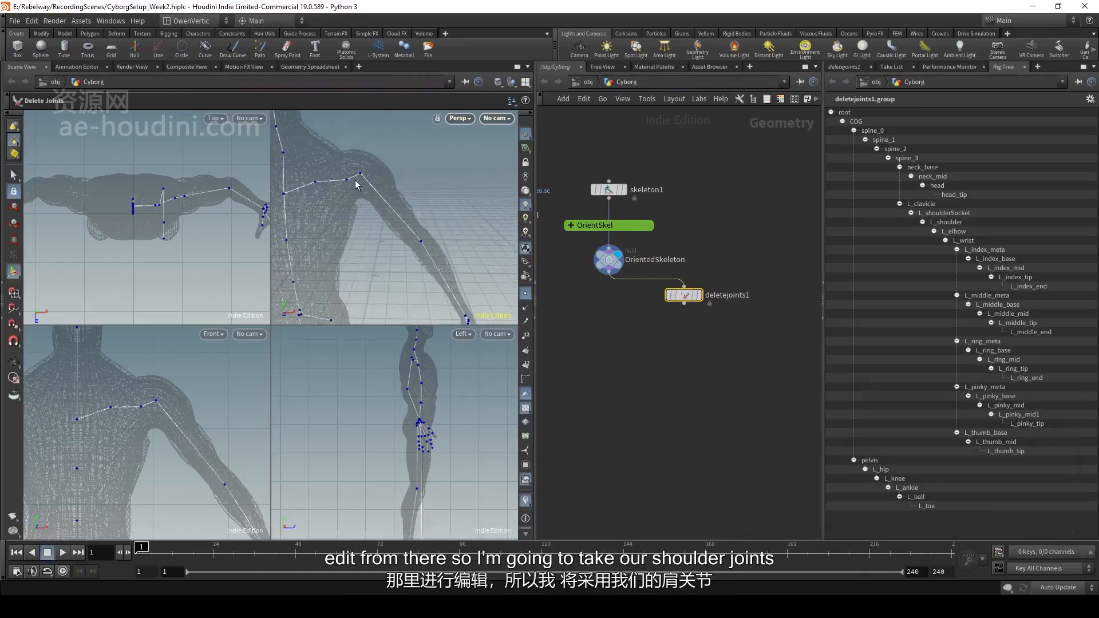
scroll(355, 185, "down", 2)
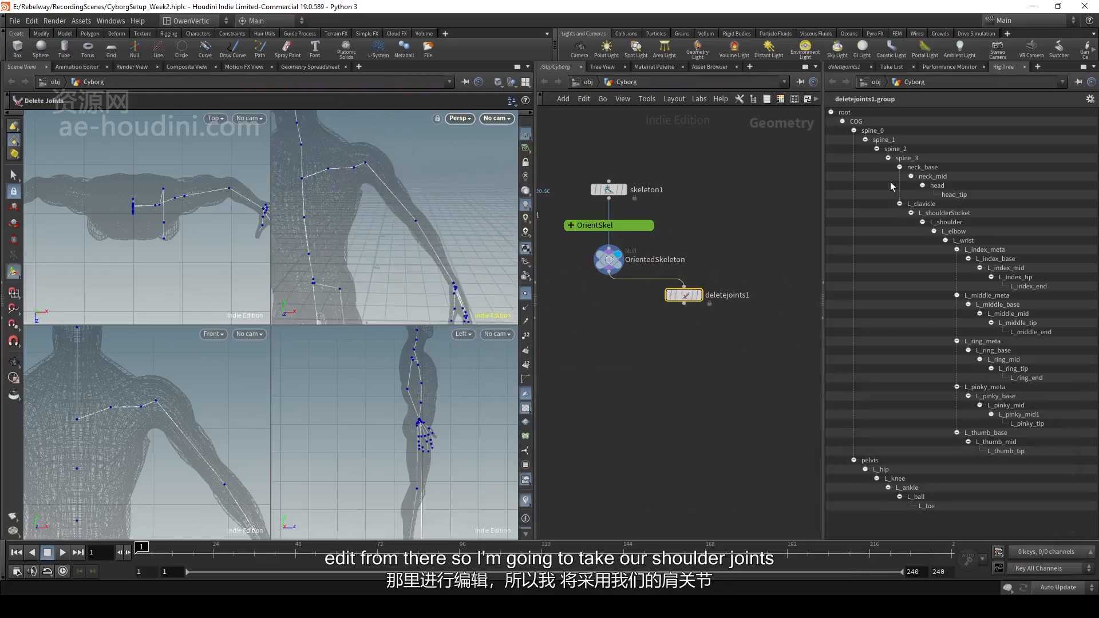
left_click(845, 67)
left_click(1085, 116)
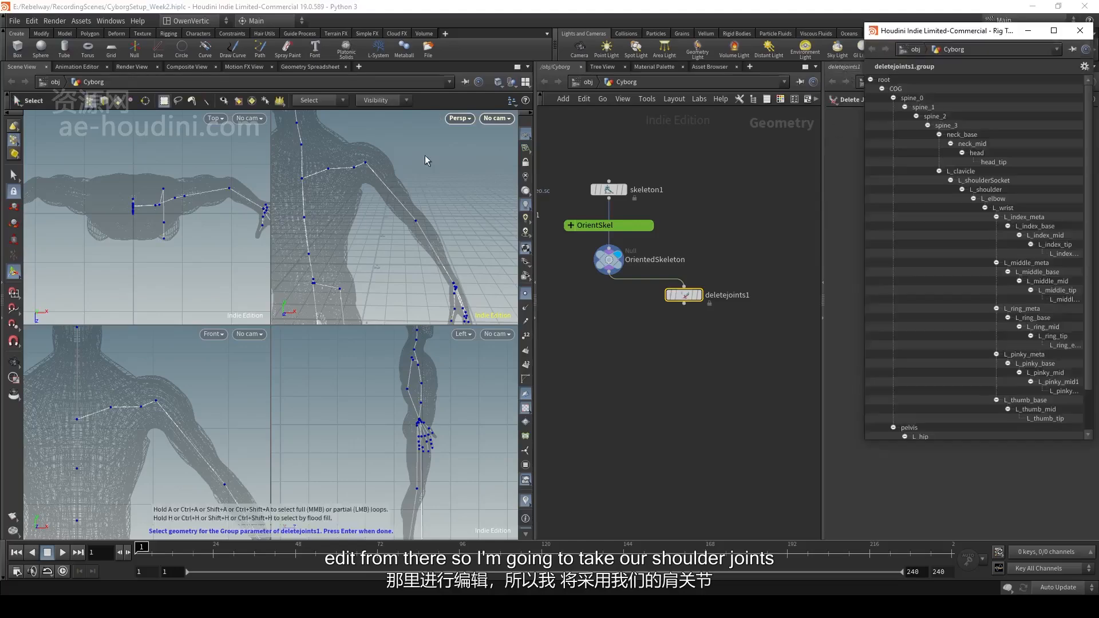
left_click(365, 162)
left_click(415, 221, "shift")
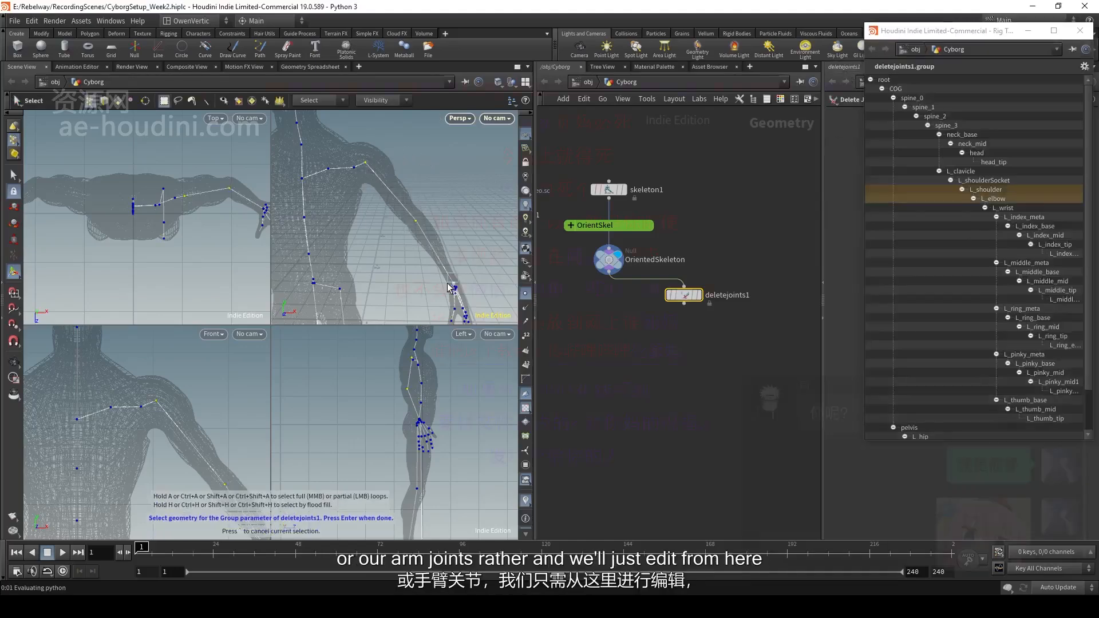
left_click(450, 285, "shift")
left_click_drag(448, 280, 401, 229, "alt")
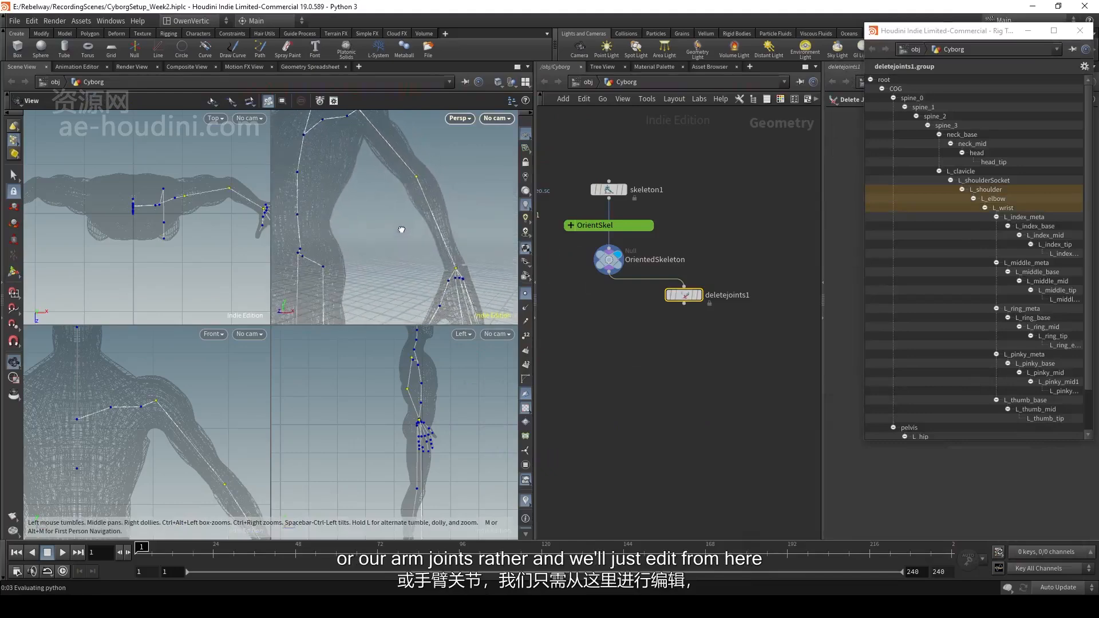
key("Return")
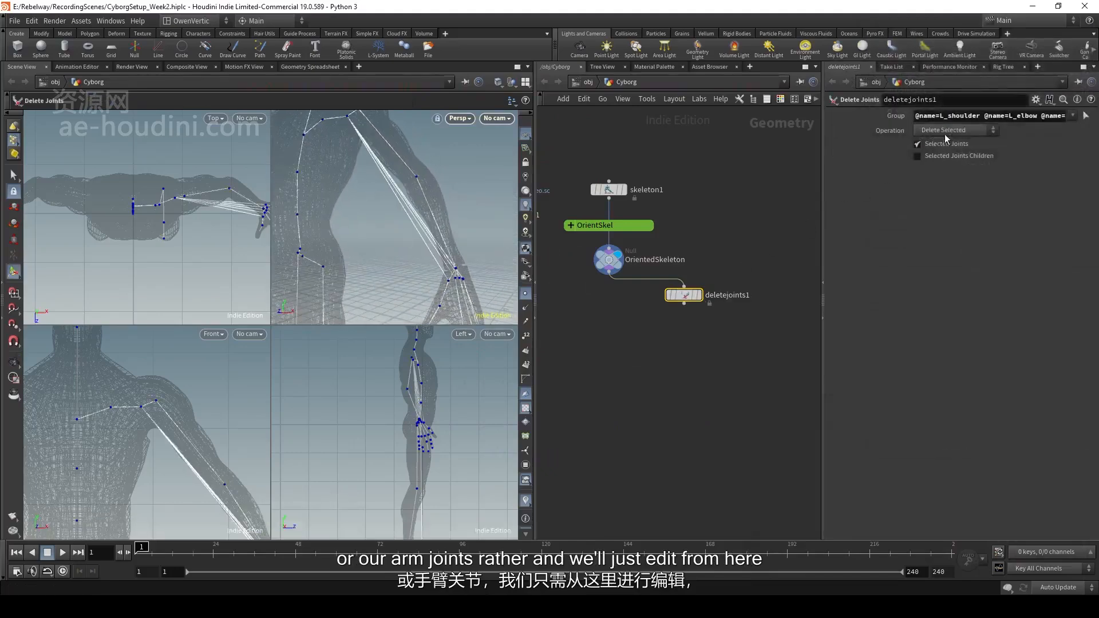
- Set the Delete Joints operation to Delete Non-Selected and display the node to check the isolated arm chain
left_click(950, 131)
left_click(947, 153)
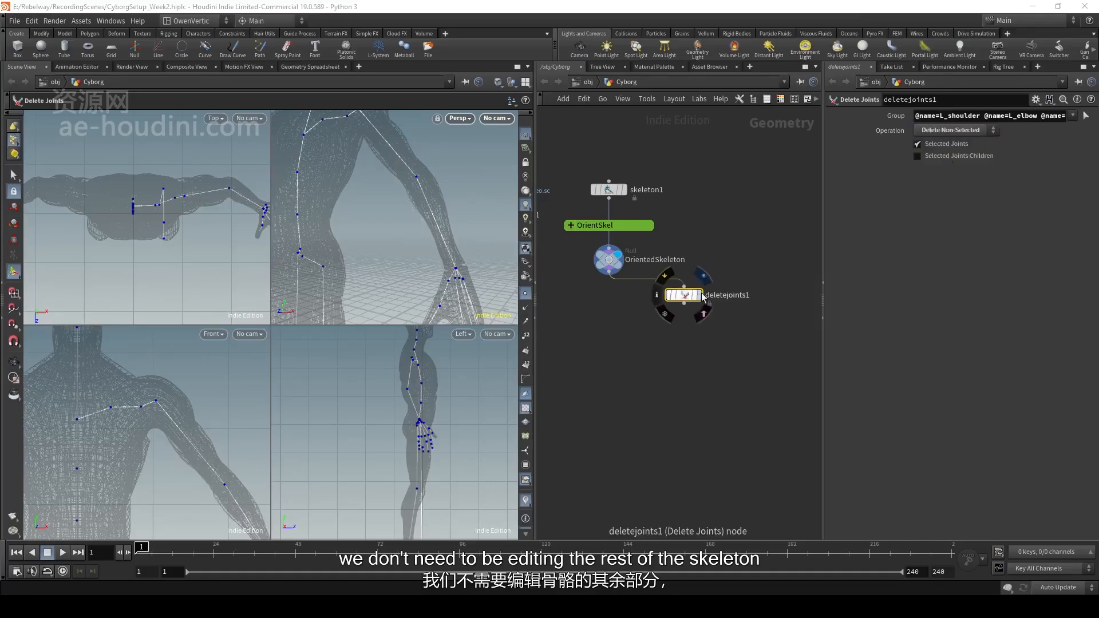
key("Escape")
left_click_drag(351, 191, 395, 210)
key("Return")
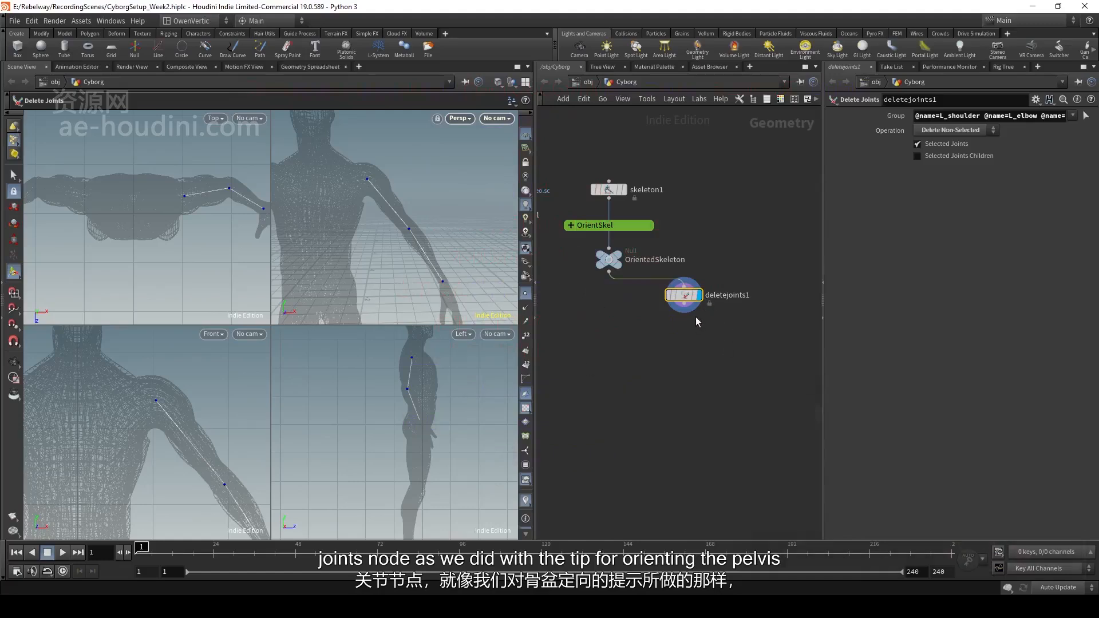
- Rename the Delete Joints node as deletejoints_getArm
double_click(725, 296)
key("BackSpace")
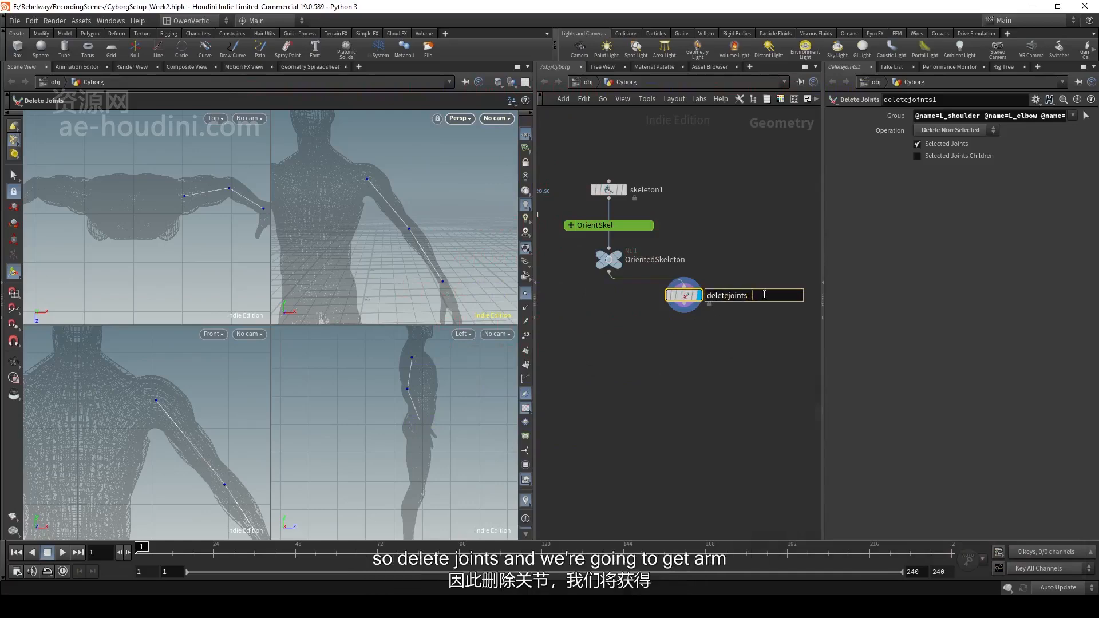
type("_get")
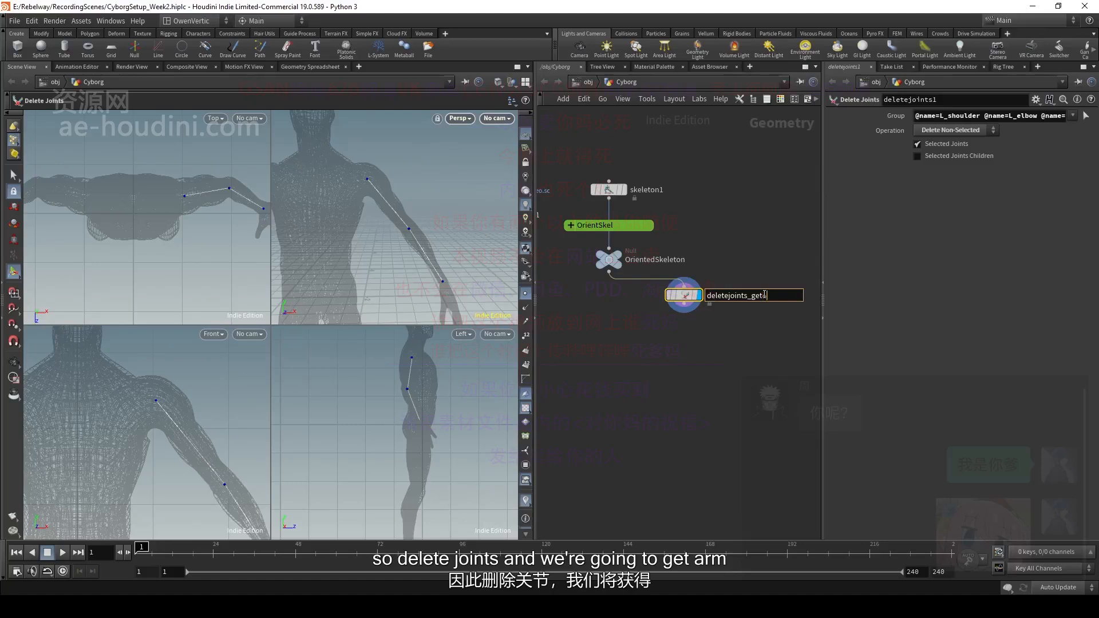
type("Arm")
key("Return")
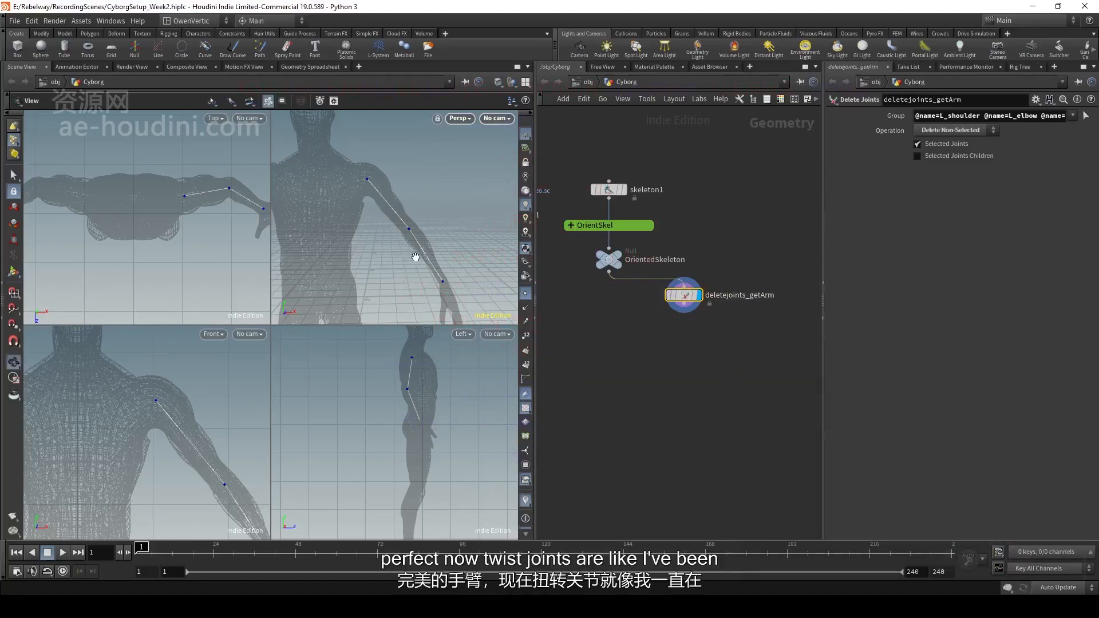
- Add a Resample node directly beneath deletejoints_getArm, wired to its output, and display it
right_click_drag(415, 257, 437, 256, "alt")
mouse_move(404, 242)
middle_mouse_down("alt")
mouse_move(393, 243)
mouse_move(407, 253)
mouse_move(409, 232)
middle_mouse_up("alt")
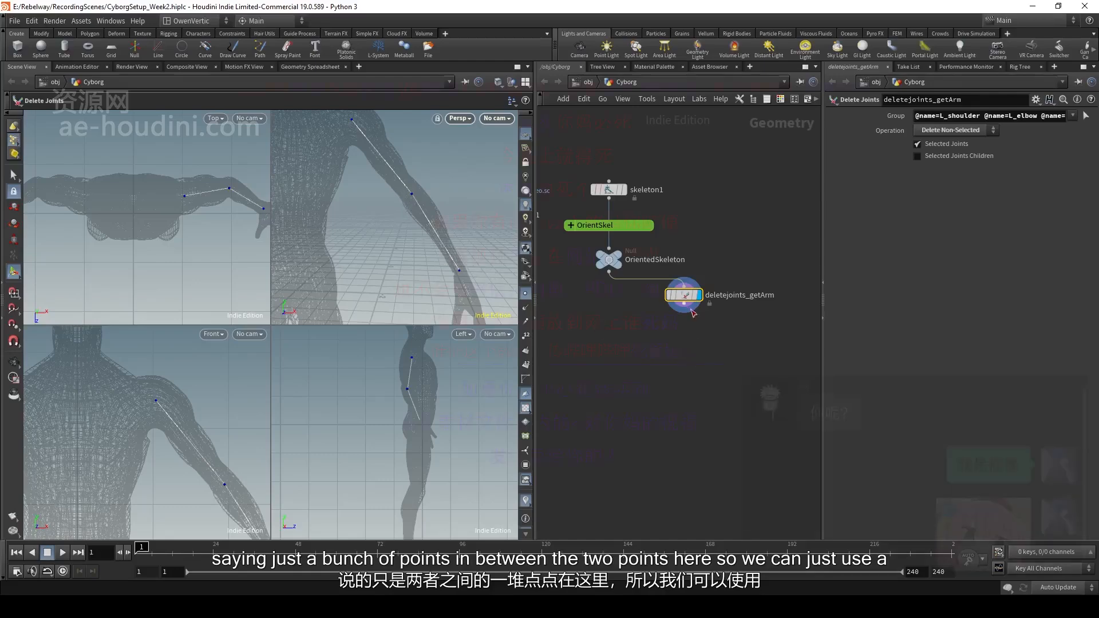
key("Tab")
type("re")
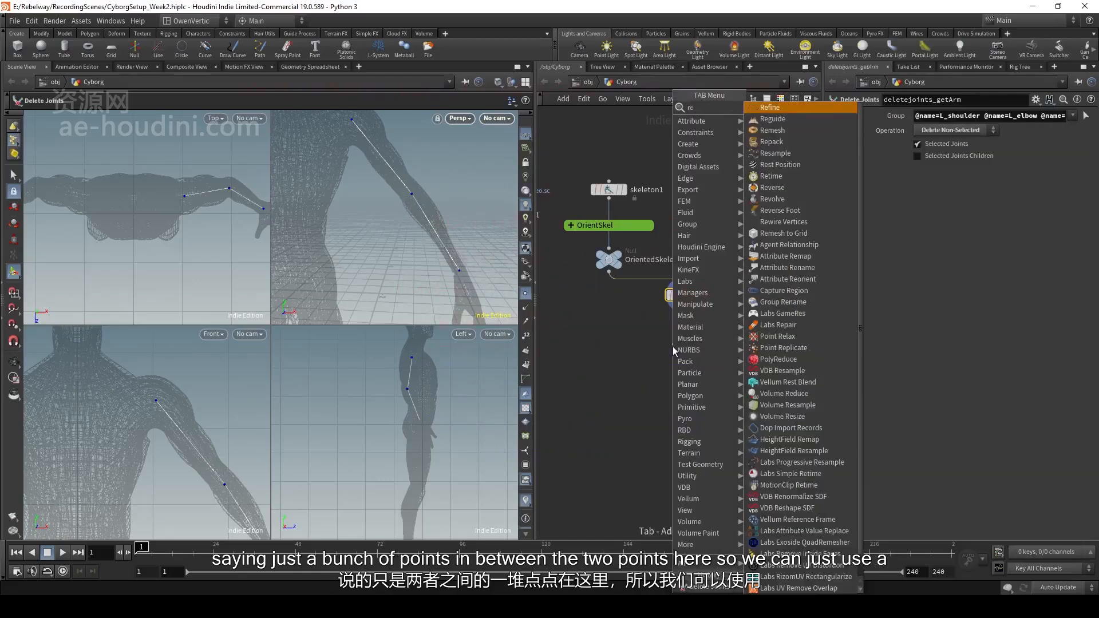
type("s")
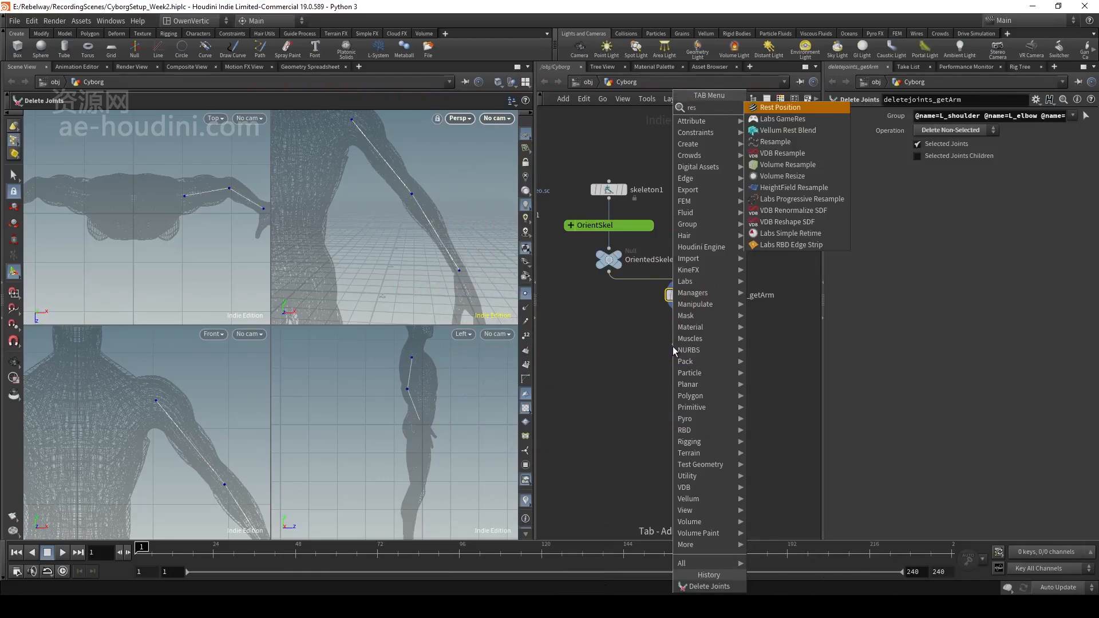
type("amp")
key("Return")
left_click_drag(672, 347, 685, 333)
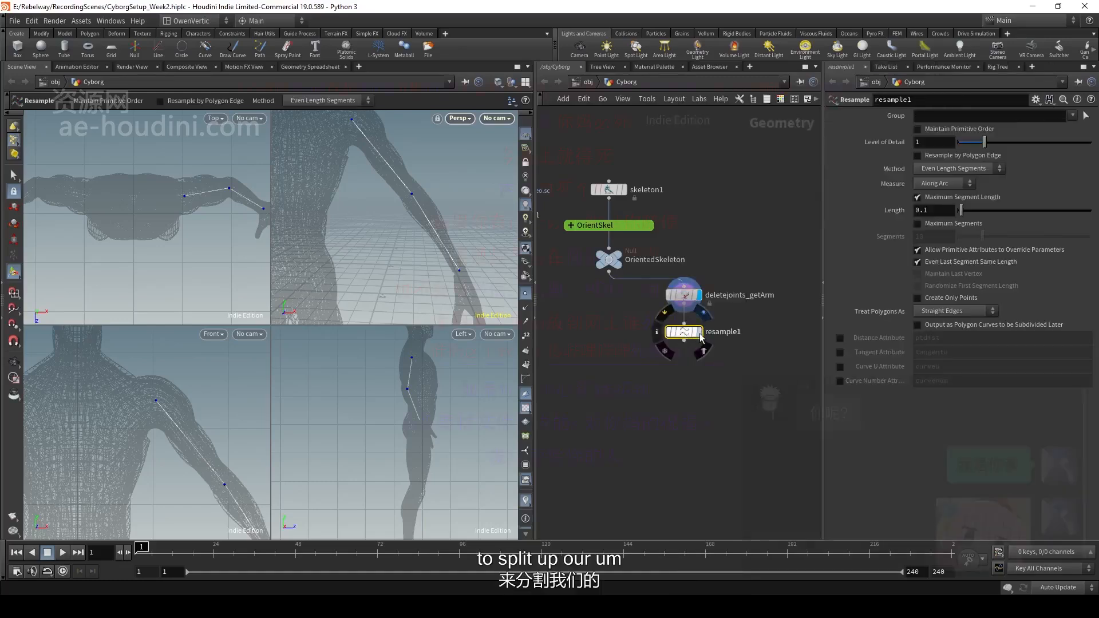
left_click(699, 331)
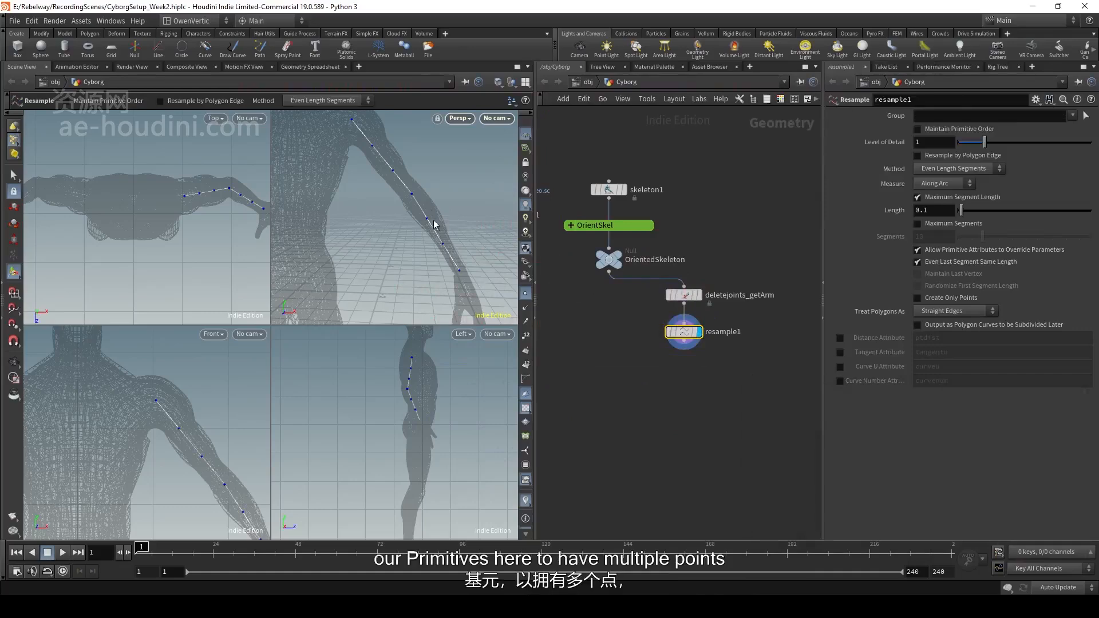
- Examine the spacing of the resampled points along the upper arm and forearm against the mesh from several angles
key("Escape")
mouse_move(424, 226)
left_mouse_down()
mouse_move(407, 235)
mouse_move(422, 206)
mouse_move(412, 202)
mouse_move(419, 230)
left_mouse_up()
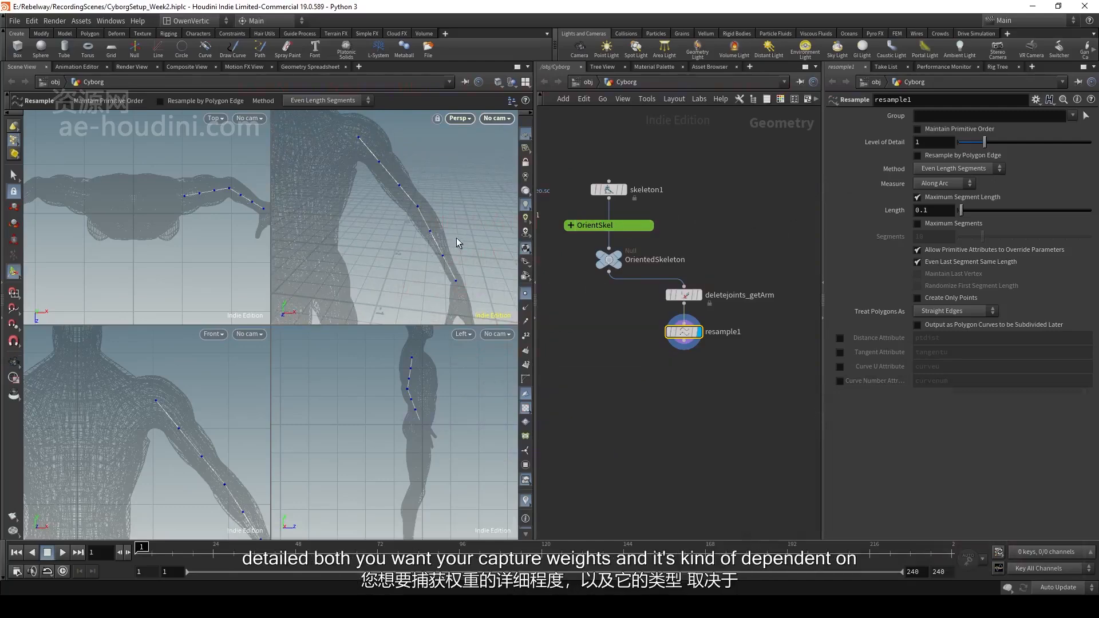
key("Escape")
mouse_move(455, 238)
left_mouse_down()
mouse_move(424, 257)
mouse_move(454, 243)
mouse_move(436, 215)
mouse_move(470, 249)
left_mouse_up()
key("Return")
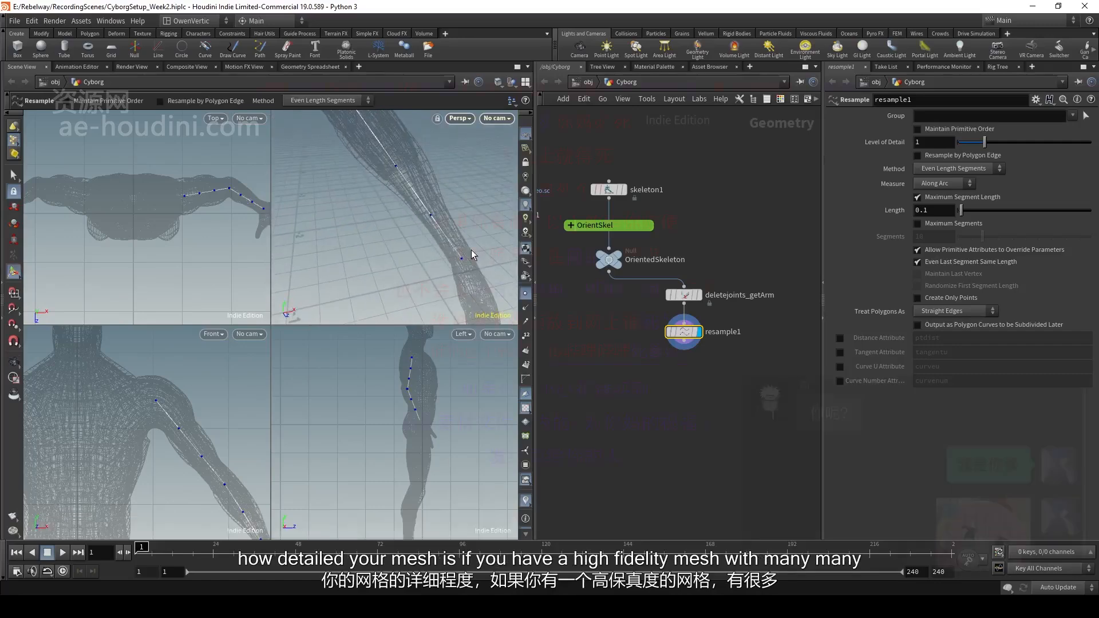
key("Escape")
left_click_drag(417, 199, 412, 230)
middle_click_drag(412, 230, 414, 207)
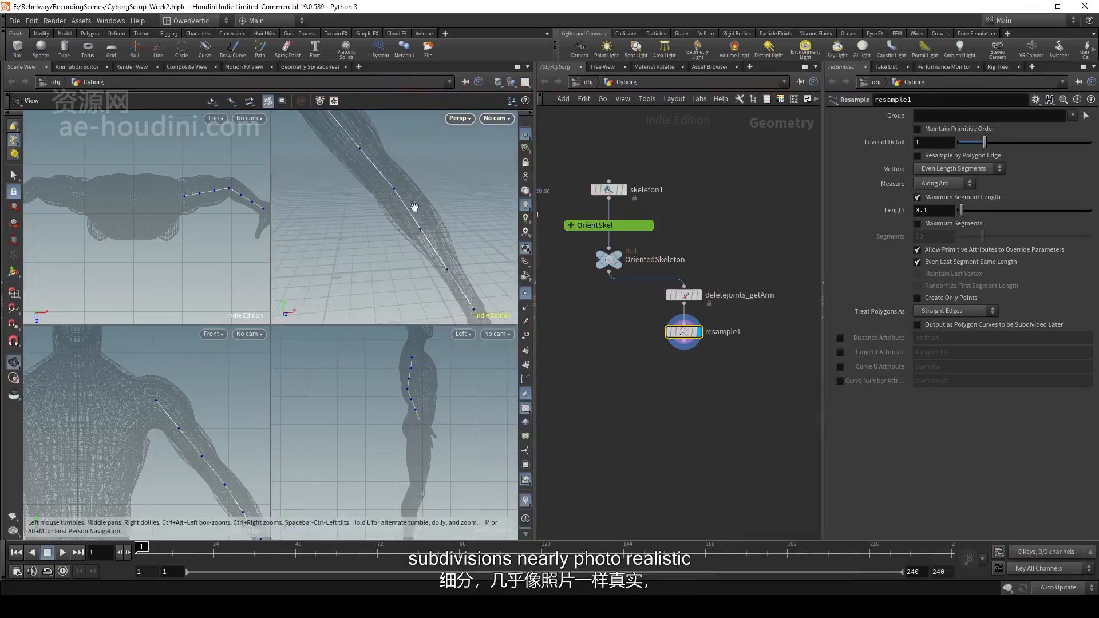
left_click_drag(442, 219, 457, 189)
key("Return")
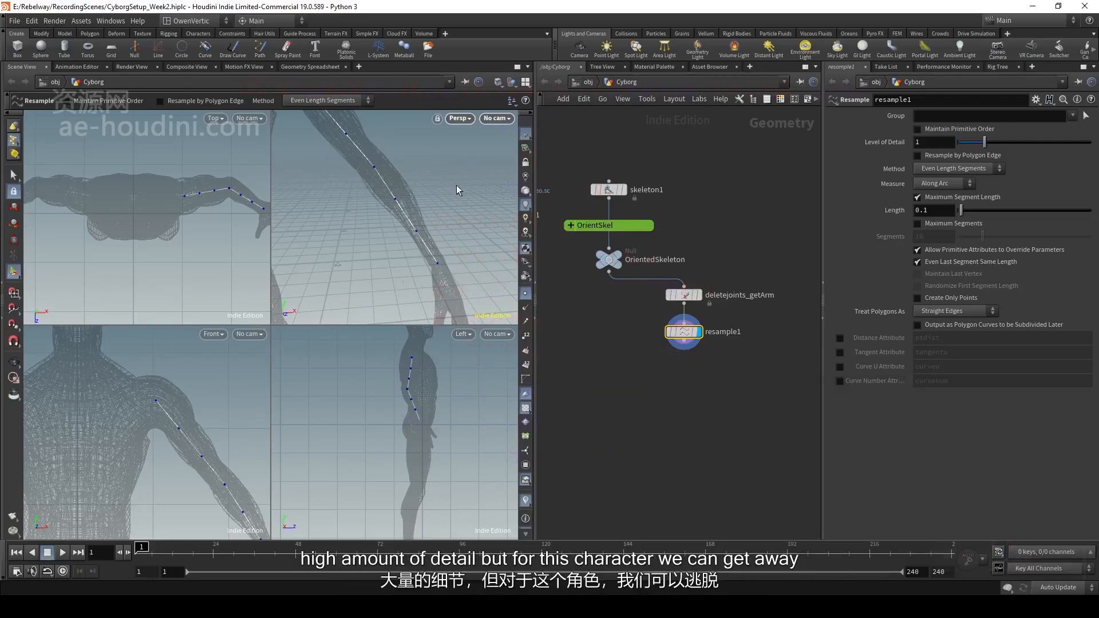
key("Escape")
left_click_drag(456, 185, 400, 226)
mouse_move(344, 238)
right_mouse_down()
mouse_move(431, 240)
mouse_move(346, 235)
right_mouse_up()
middle_click_drag(345, 235, 402, 233)
key("Return")
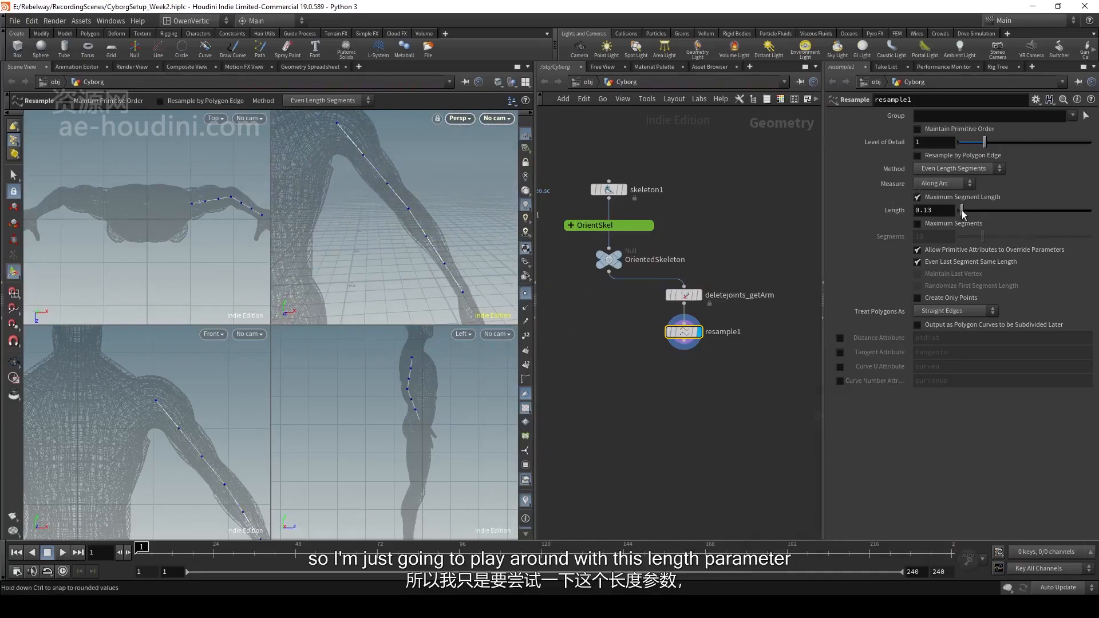
- Set the Resample node's maximum segment length to 0.09
mouse_move(949, 210)
middle_mouse_down()
mouse_move(940, 234)
mouse_move(976, 230)
mouse_move(948, 230)
middle_mouse_up()
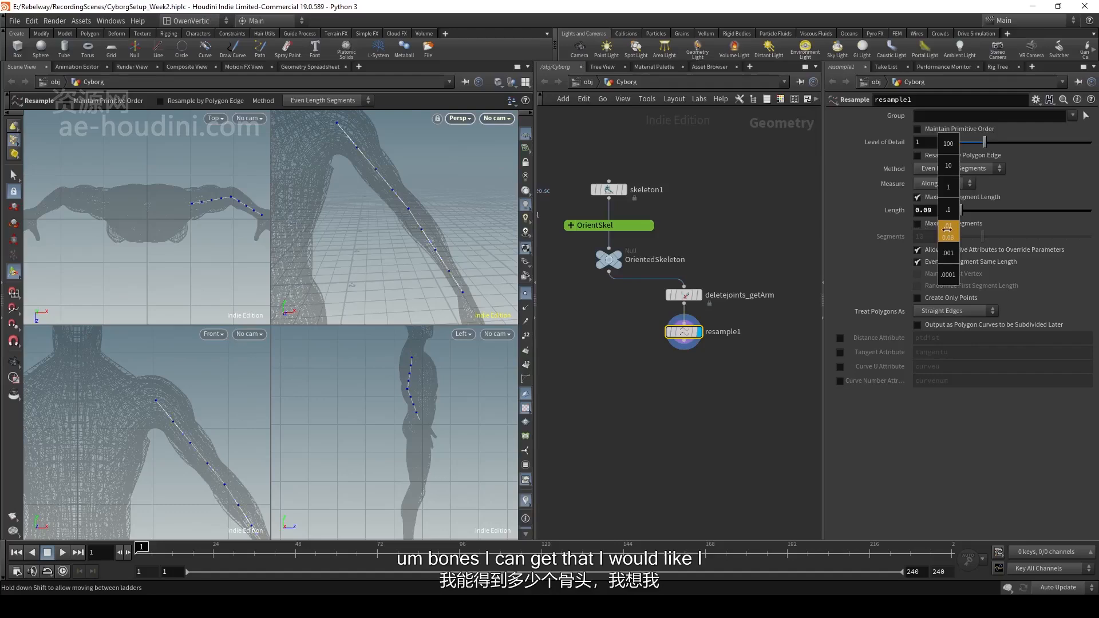
middle_click_drag(947, 230, 947, 229)
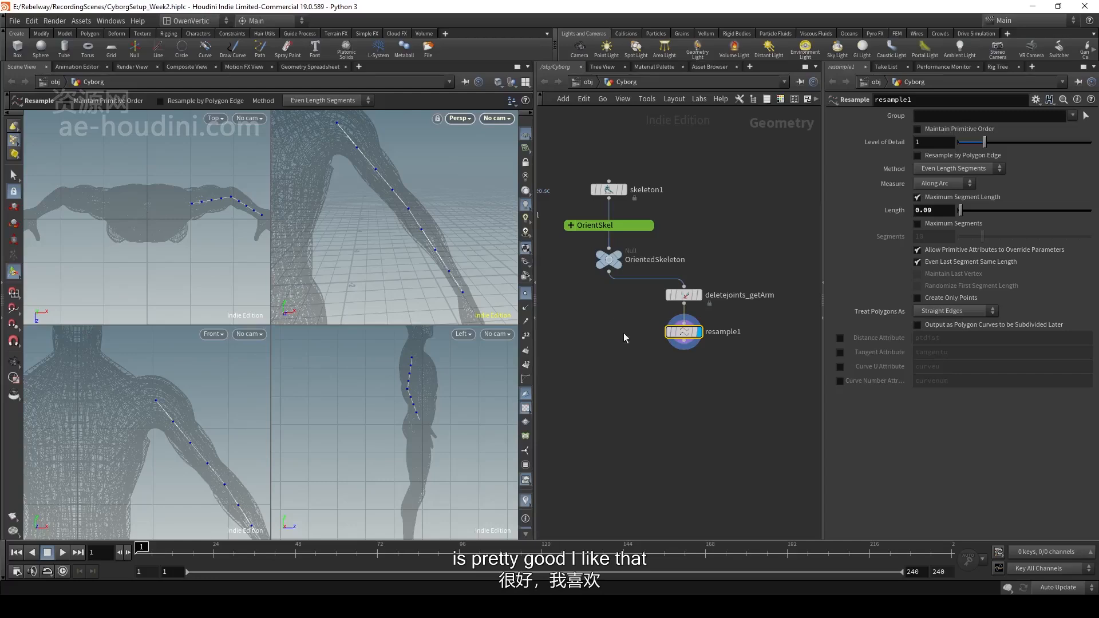
- Add a Rig Pose node below resample1 and wire it to that node's output
left_click(685, 342)
middle_click_drag(699, 382, 665, 373)
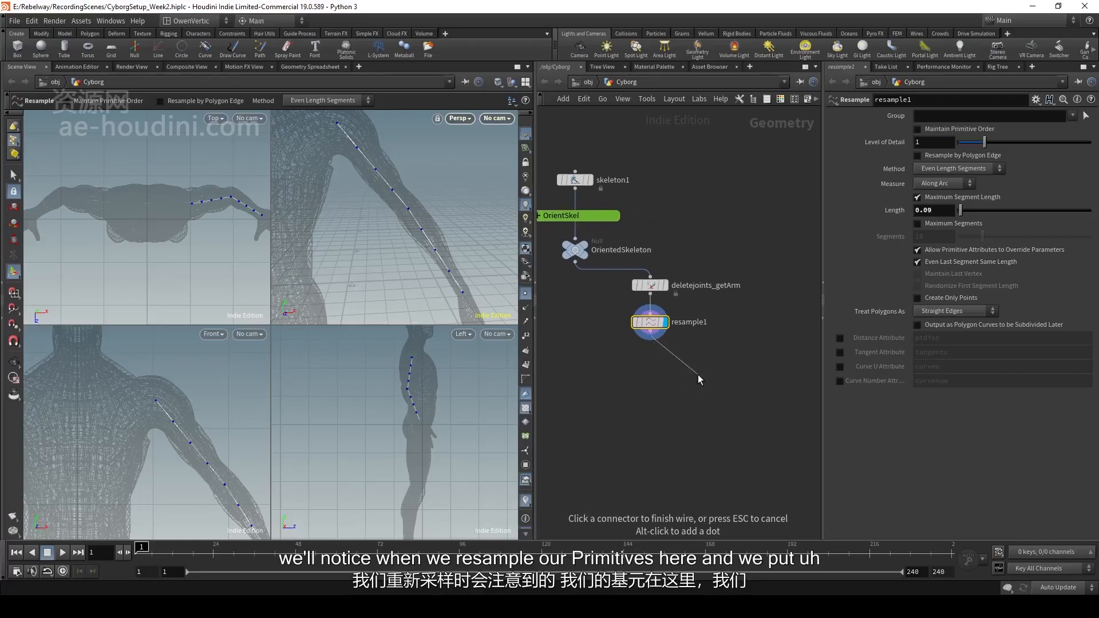
key("Tab")
type("rig pose")
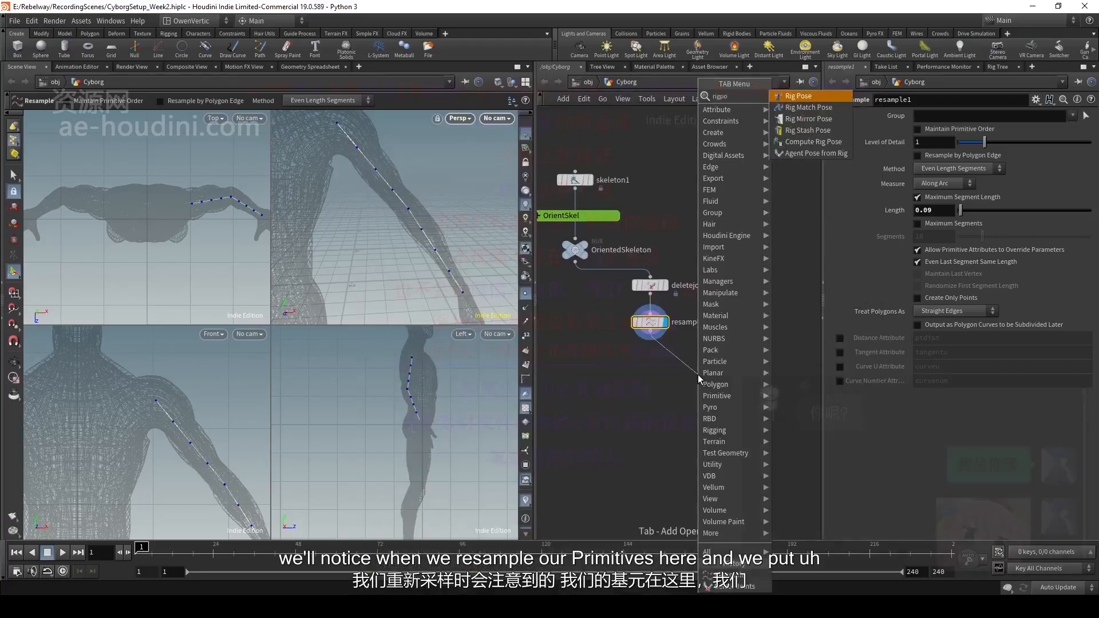
key("Return")
left_click(698, 374)
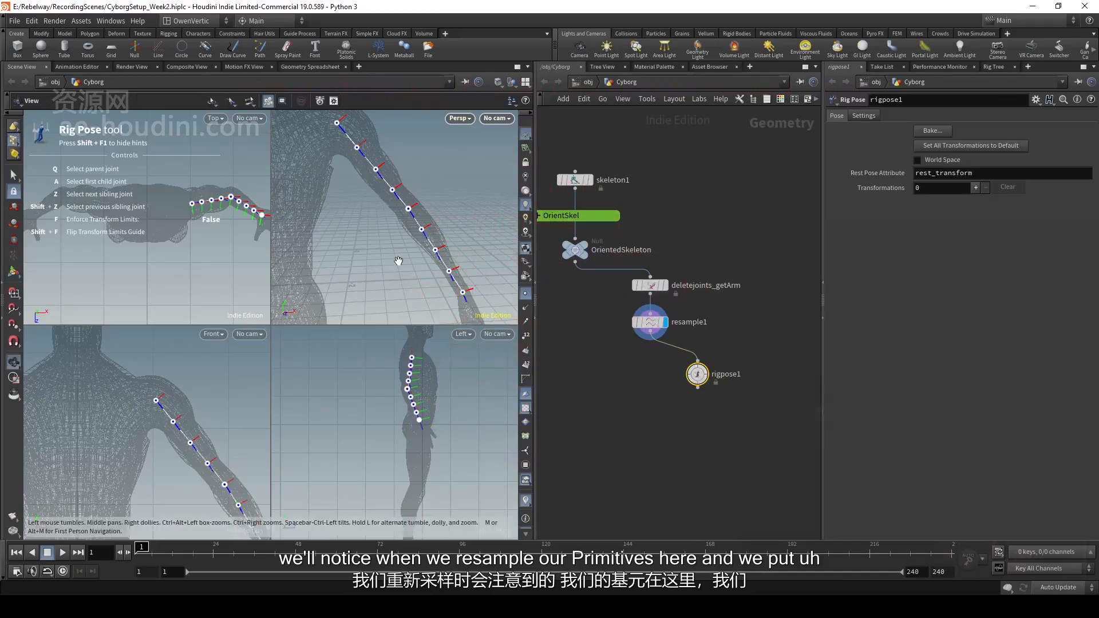
- Inspect the resampled arm joints around the elbow with the Rig Pose tool to check for overlapping L_elbow points
left_click_drag(412, 217, 436, 222, "alt")
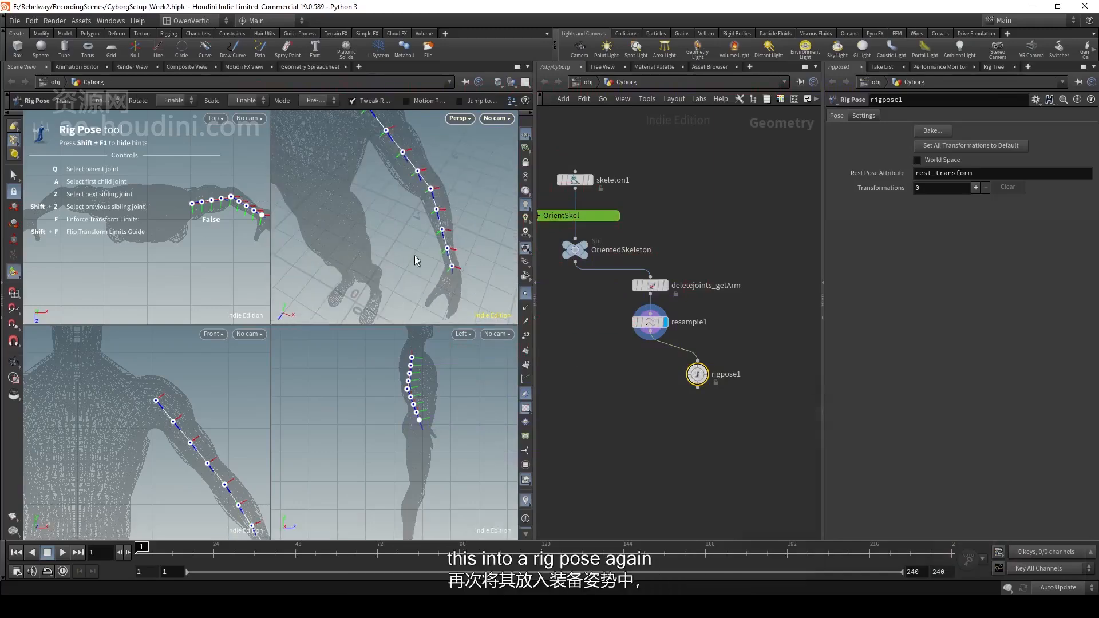
left_click_drag(417, 260, 428, 213, "alt")
left_click(425, 210)
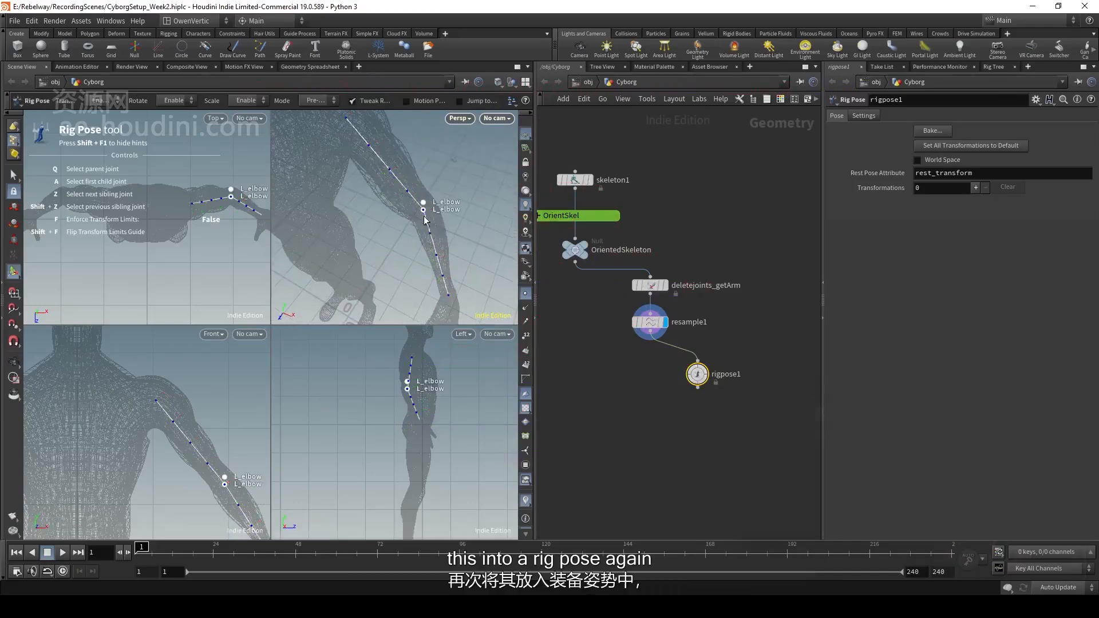
left_click(435, 207)
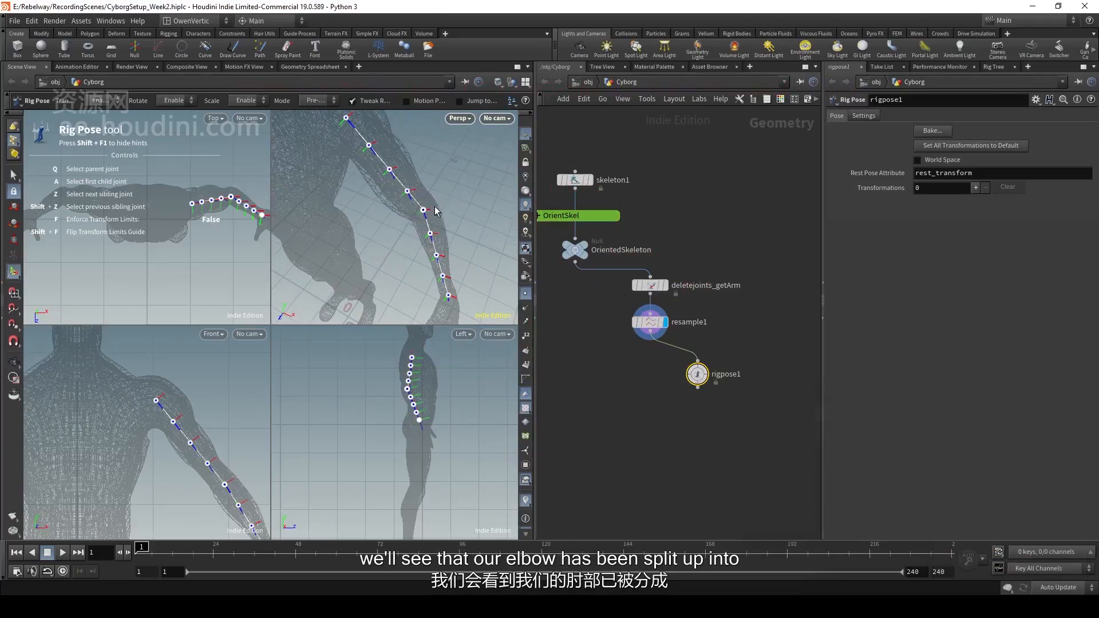
key("Escape")
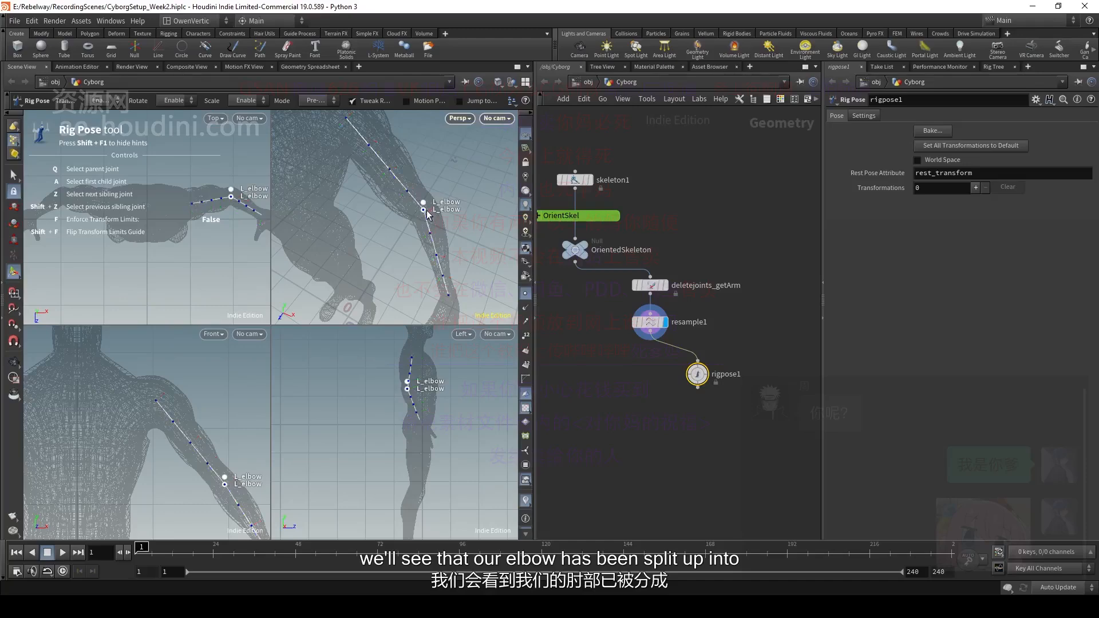
mouse_move(424, 213)
left_mouse_down()
mouse_move(445, 259)
mouse_move(427, 218)
left_mouse_up()
key("Return")
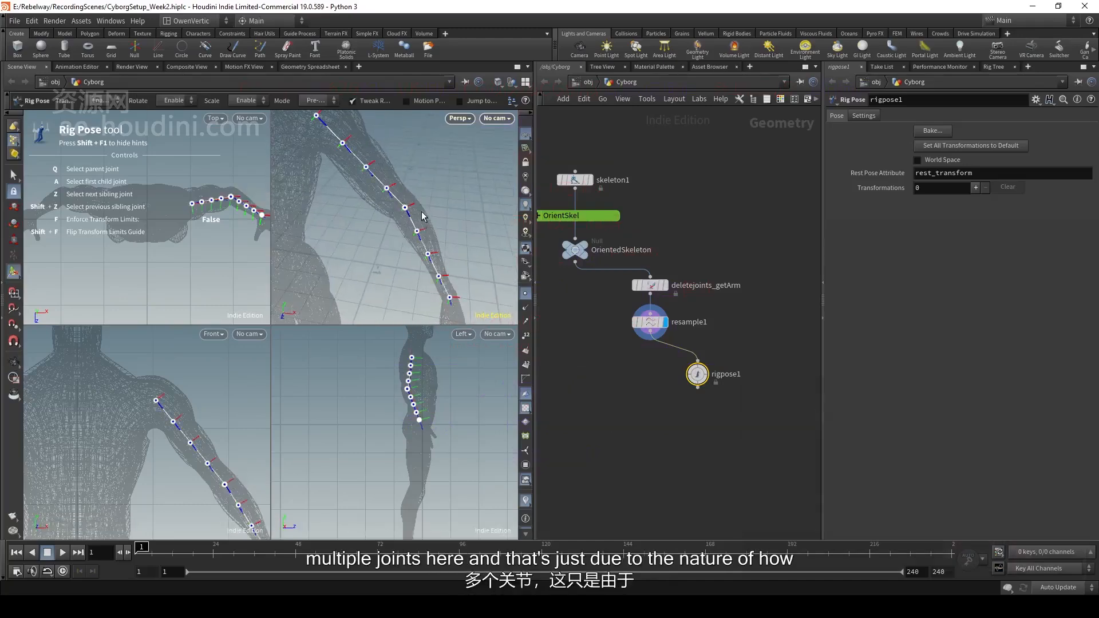
left_click(417, 205)
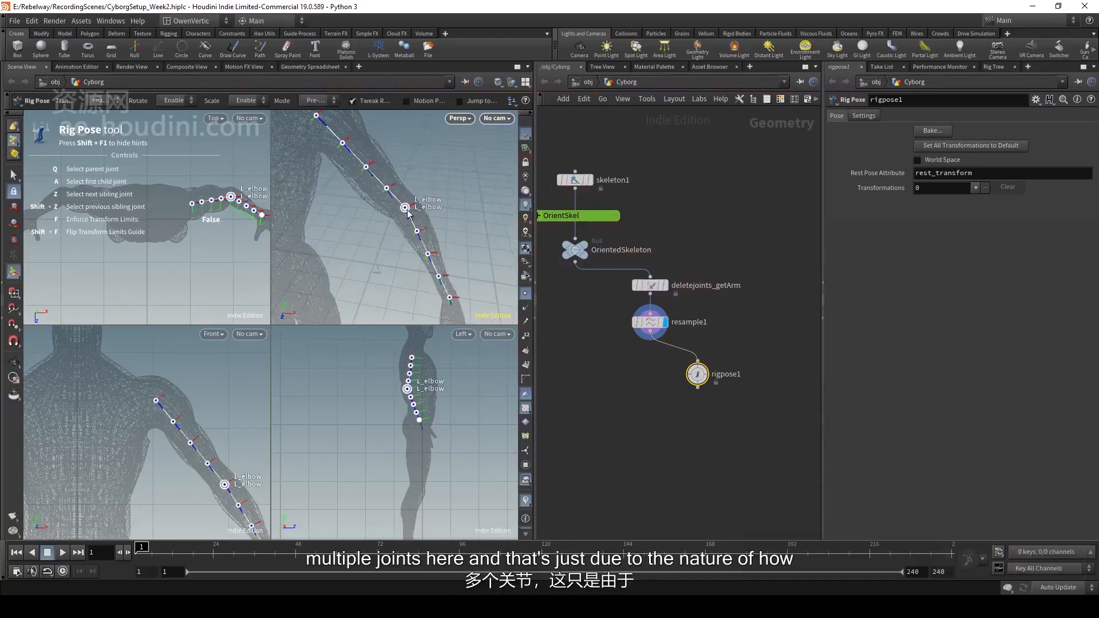
left_click(420, 227)
left_click(405, 210)
- Delete the Rig Pose node below resample1
left_click(652, 322)
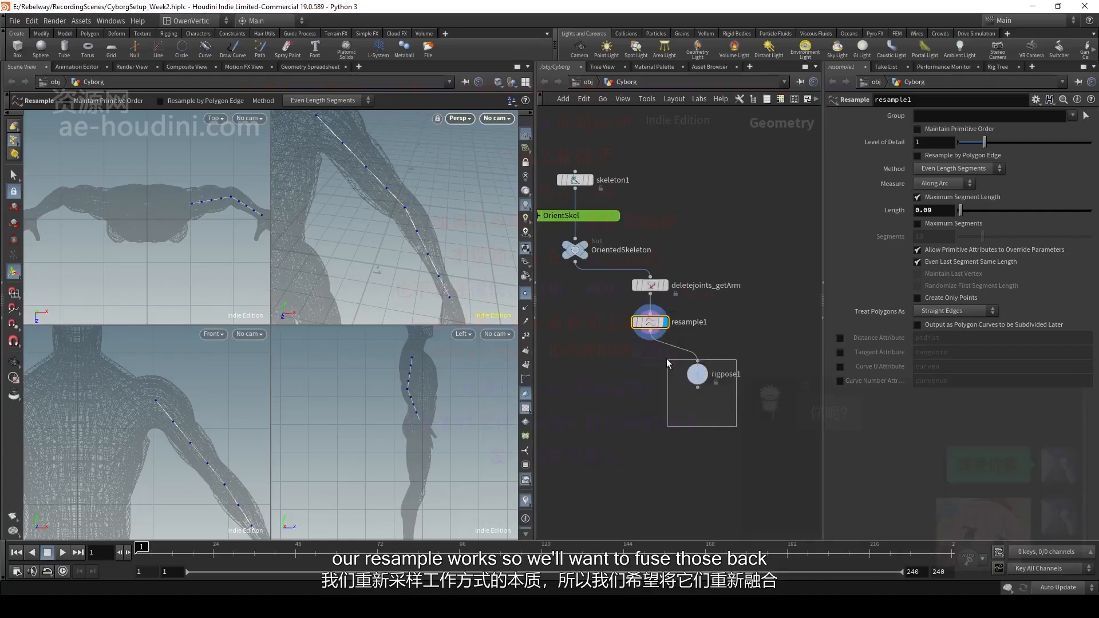
left_click(697, 373)
key("Delete")
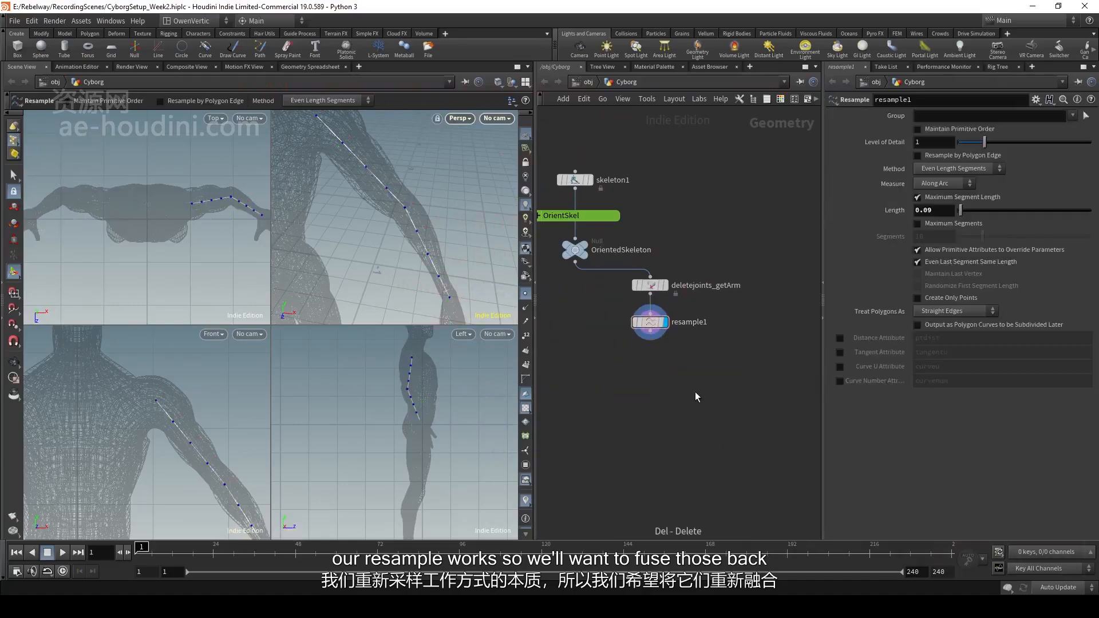
- Add a Fuse node beneath resample1, wired to its output, and display it to merge the duplicate elbow points
key("Tab")
type("fus")
key("Return")
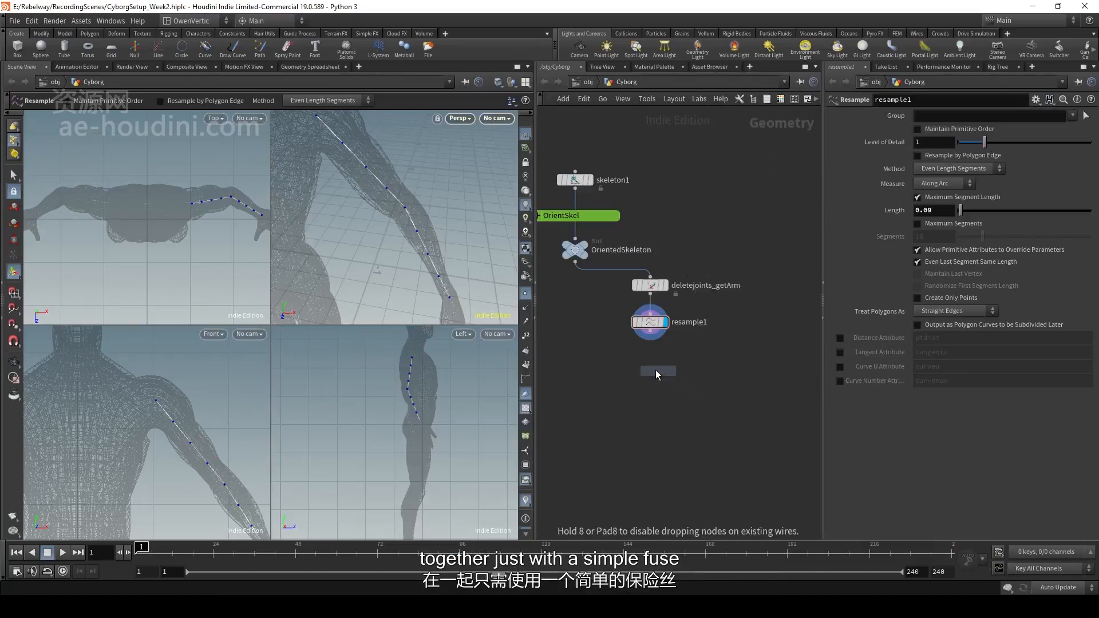
left_click(649, 365)
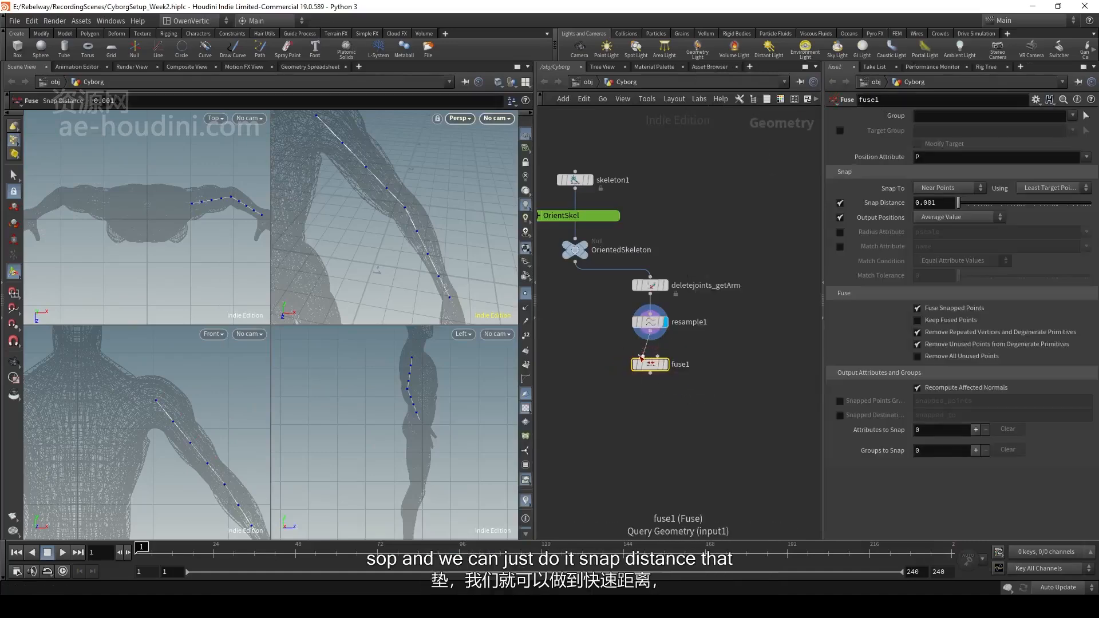
left_click_drag(653, 370, 652, 364)
mouse_move(652, 364)
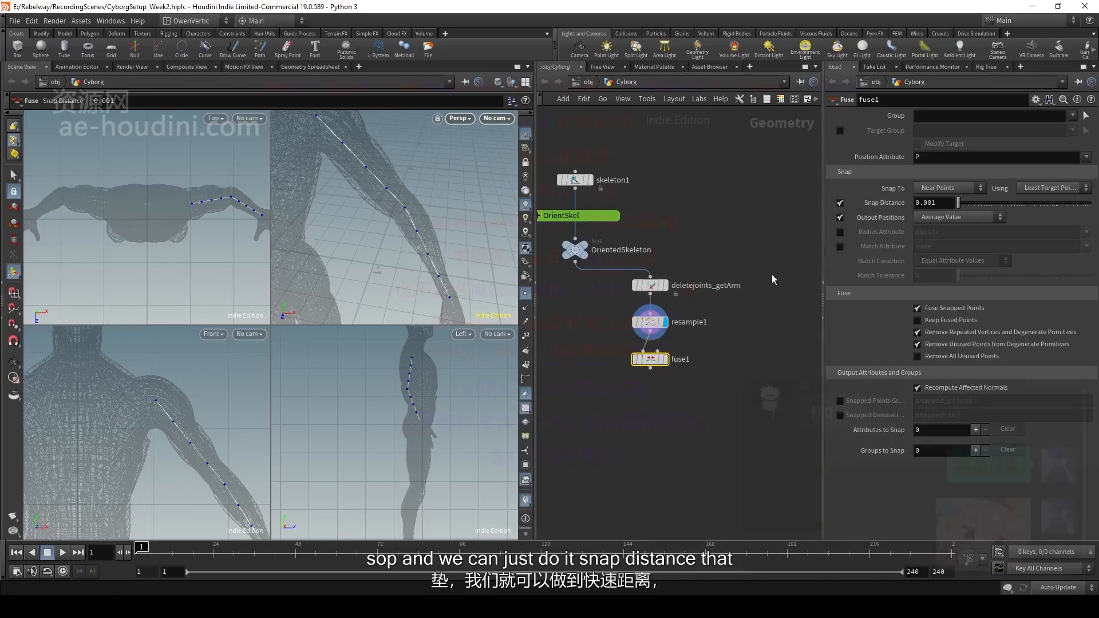
middle_click_drag(657, 380, 650, 342)
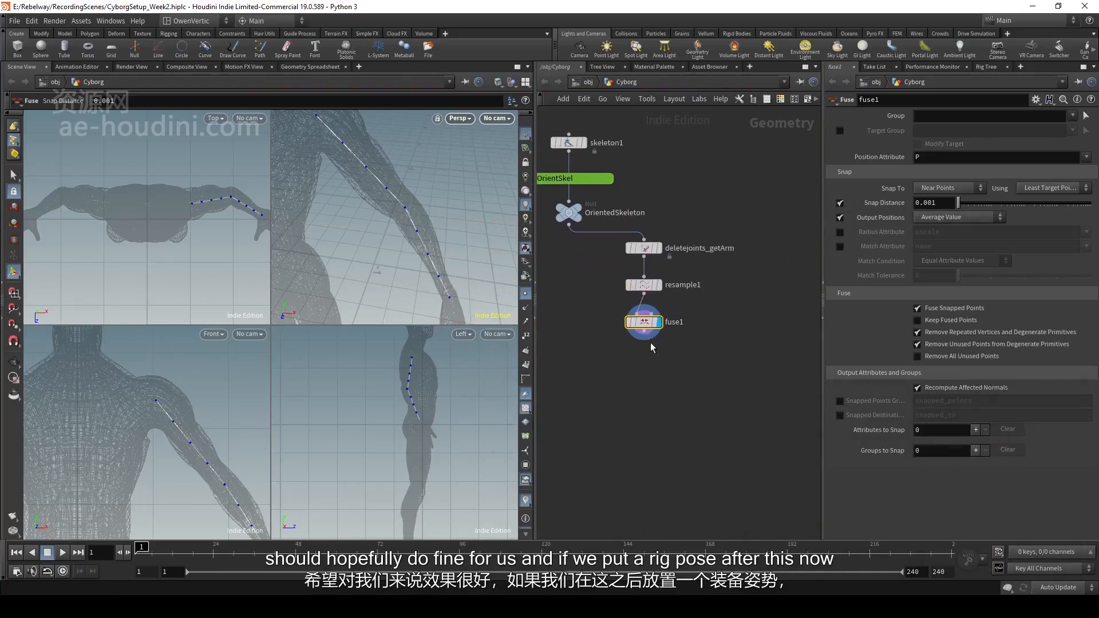
- Add a Rig Pose node below fuse1 and wire it to that node's output
key("Tab")
type("ripo")
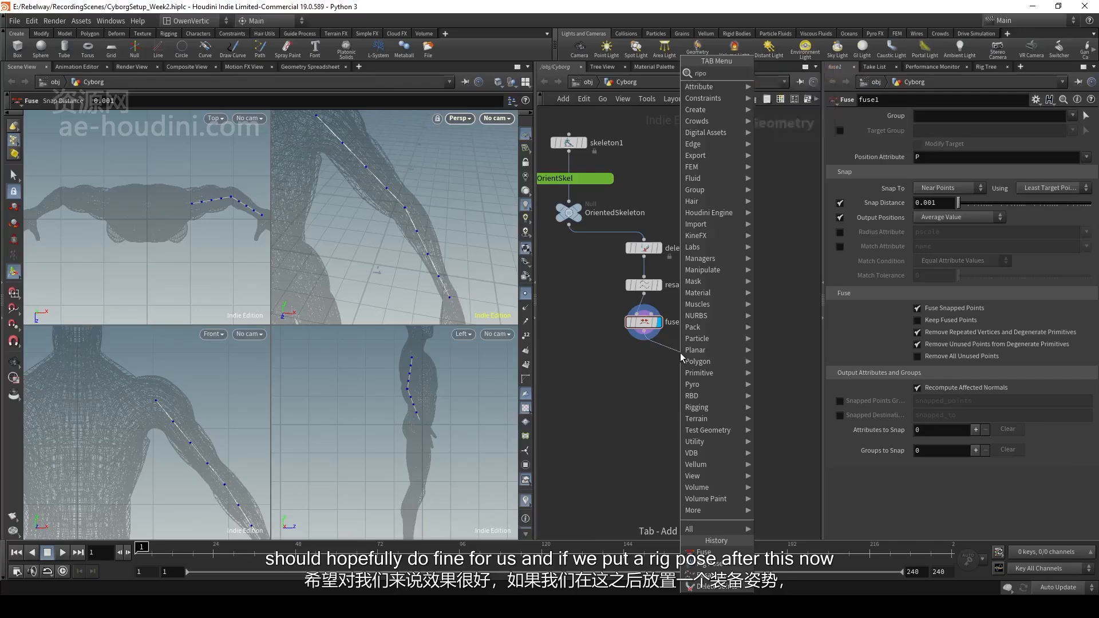
key("Return")
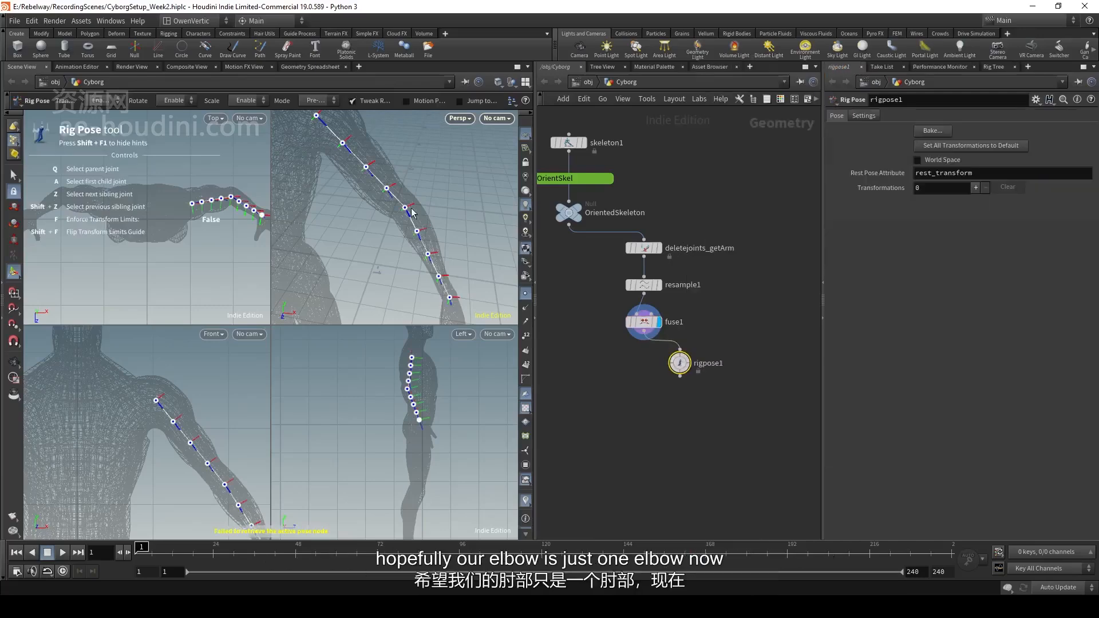
- Select the L_elbow joint and rotate it back and forth about its X axis to test the fused arm chain
left_click(404, 209)
left_click_drag(395, 257, 344, 200)
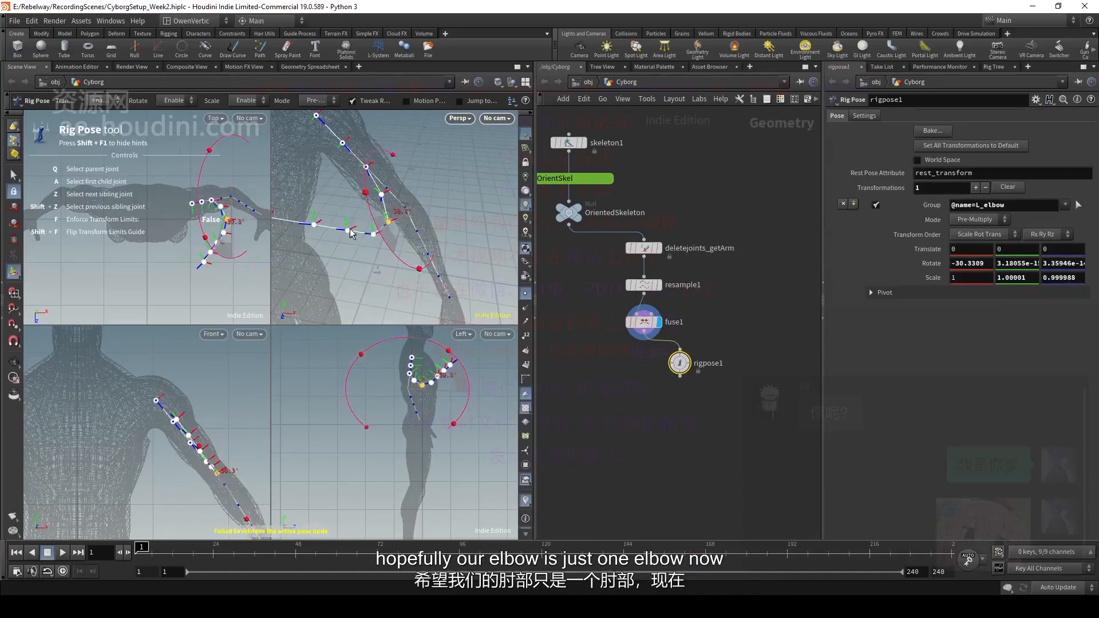
scroll(366, 220, "down", 5)
left_click_drag(400, 223, 389, 275, "alt")
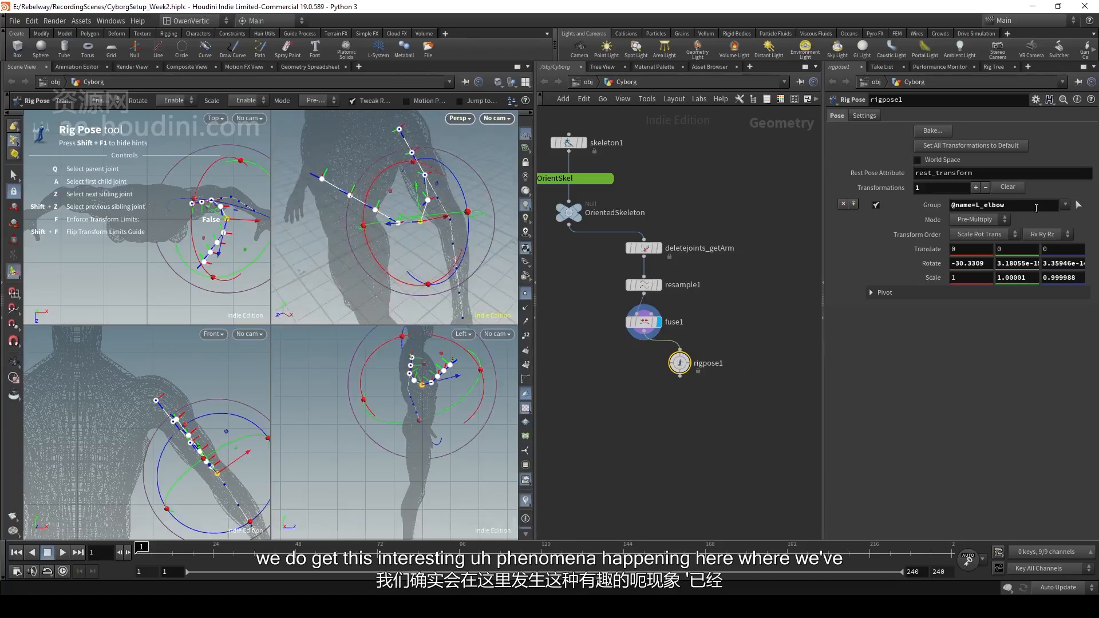
left_click_drag(376, 262, 408, 244)
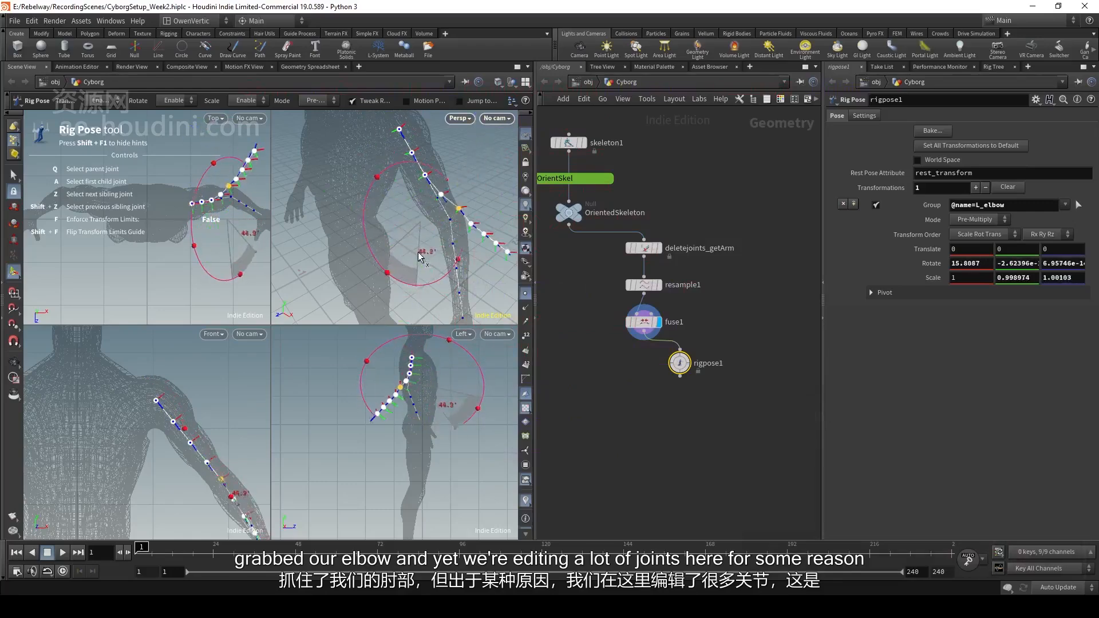
- Undo the test rotations of the L_elbow joint and clear the joint selection
key("ctrl+z")
key("ctrl+z")
key("ctrl+z")
key("ctrl+z")
key("ctrl+z")
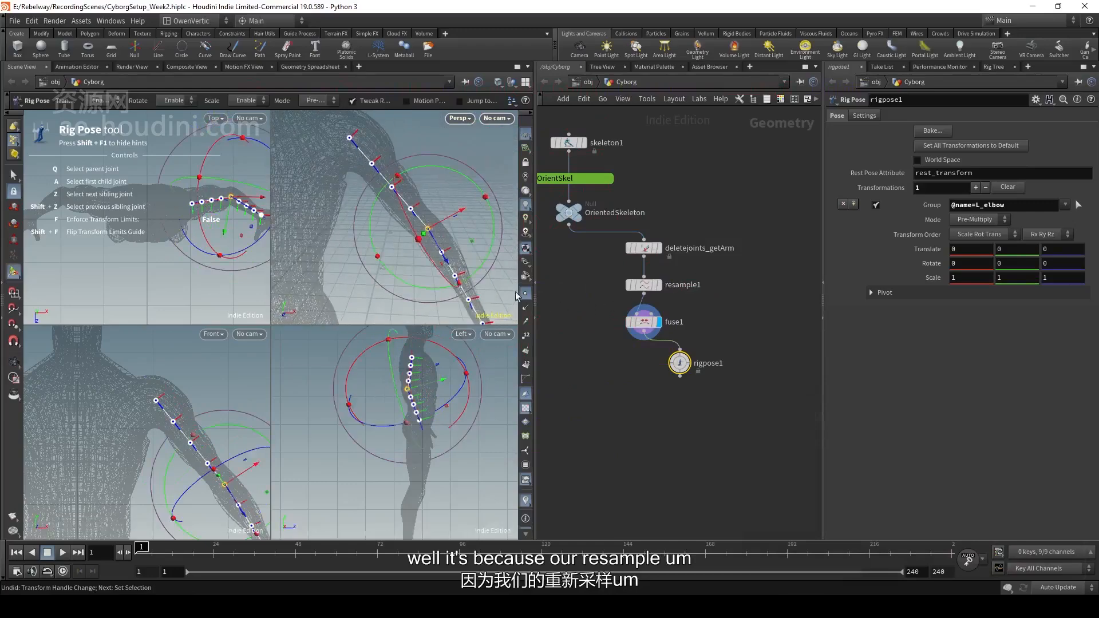
left_click(494, 290)
- Examine the names of the resampled joints between the shoulder and the wrist to find ones sharing L_elbow
middle_click_drag(494, 291, 461, 246, "alt")
scroll(462, 246, "up", 2)
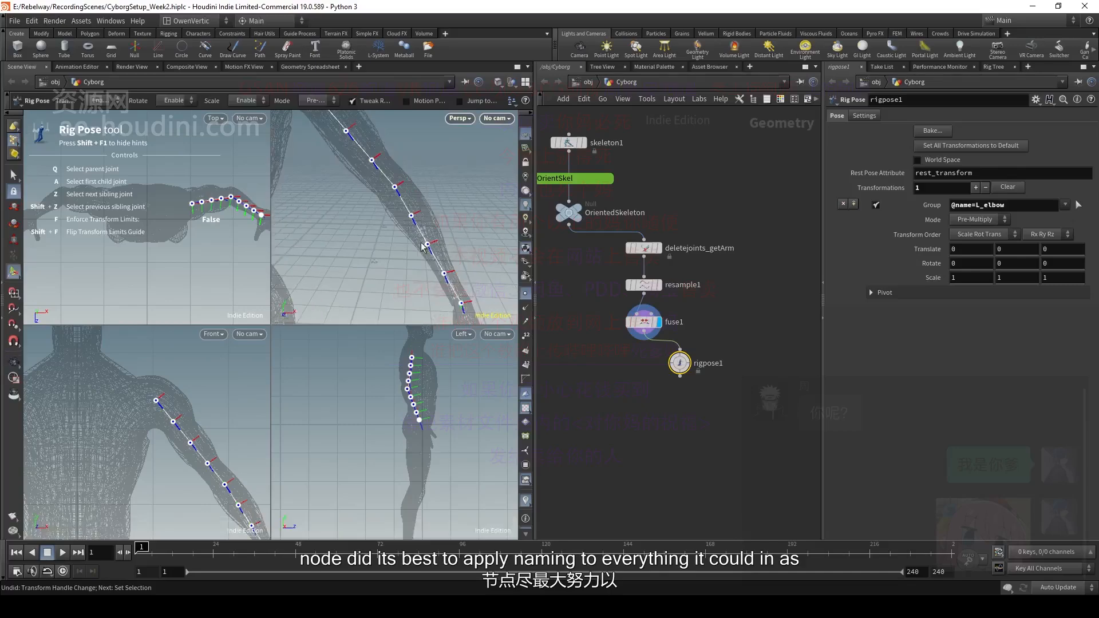
left_click_drag(411, 222, 404, 205, "alt")
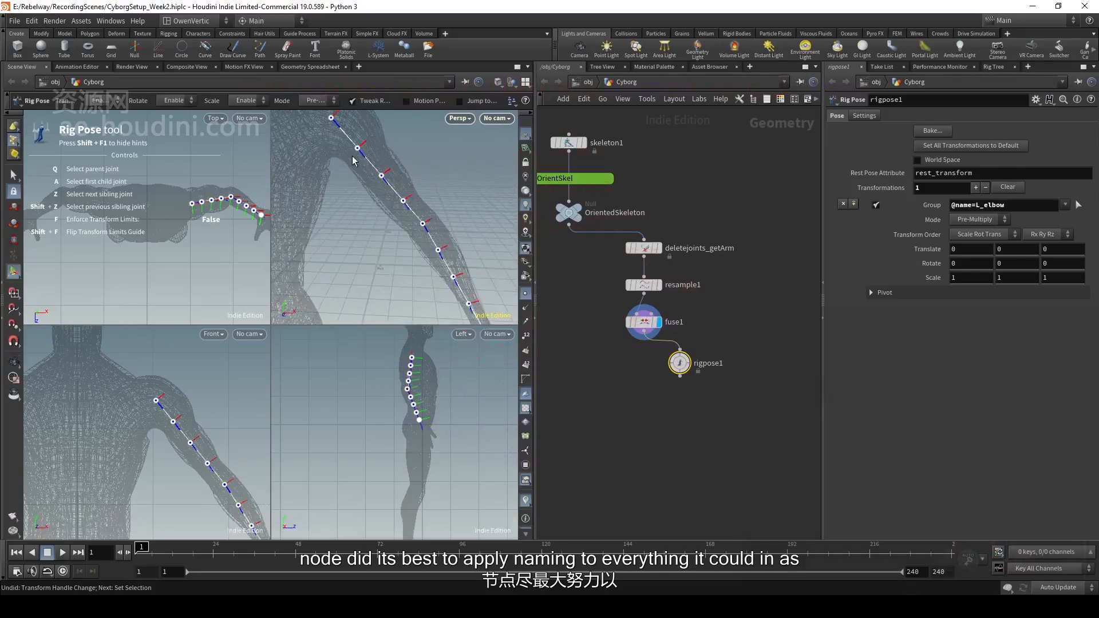
left_click_drag(358, 155, 425, 253, "alt")
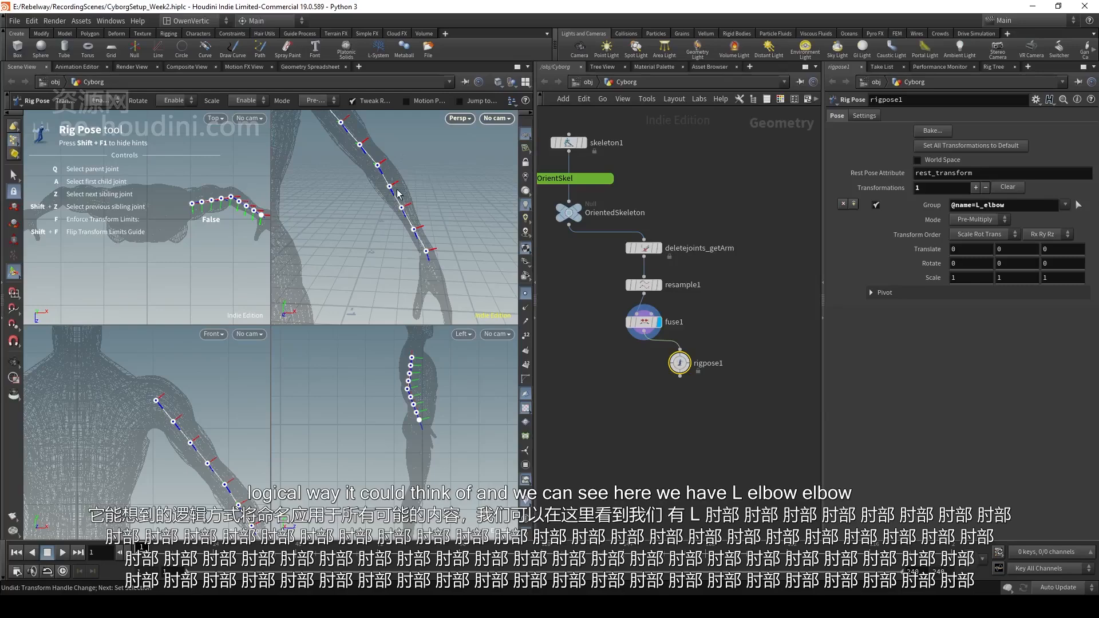
left_click_drag(389, 186, 416, 227, "alt")
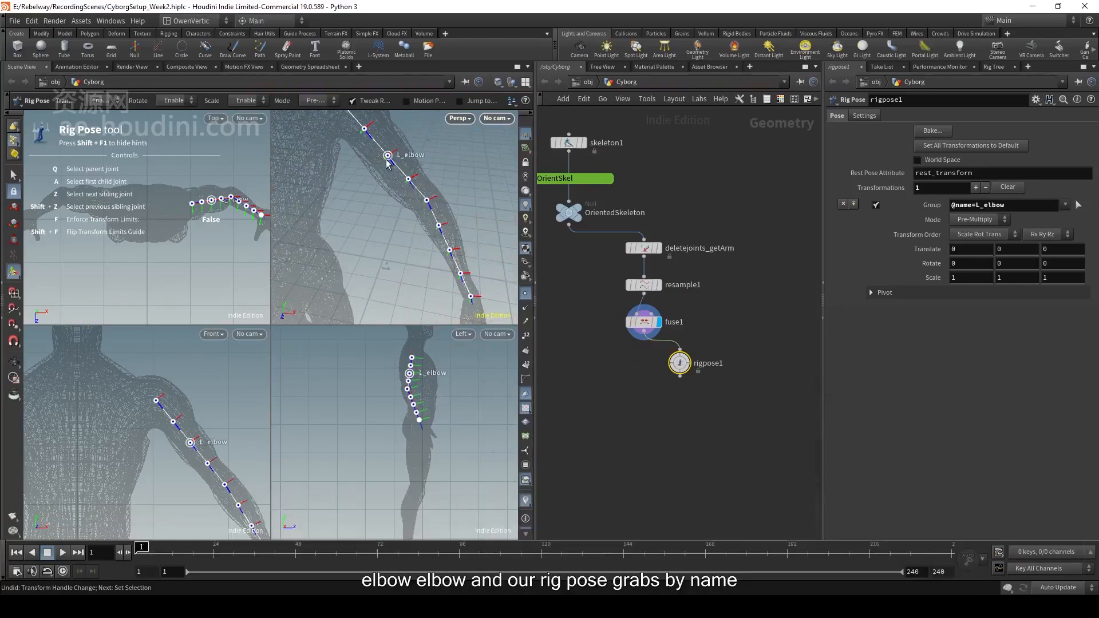
right_click_drag(387, 158, 369, 215, "alt")
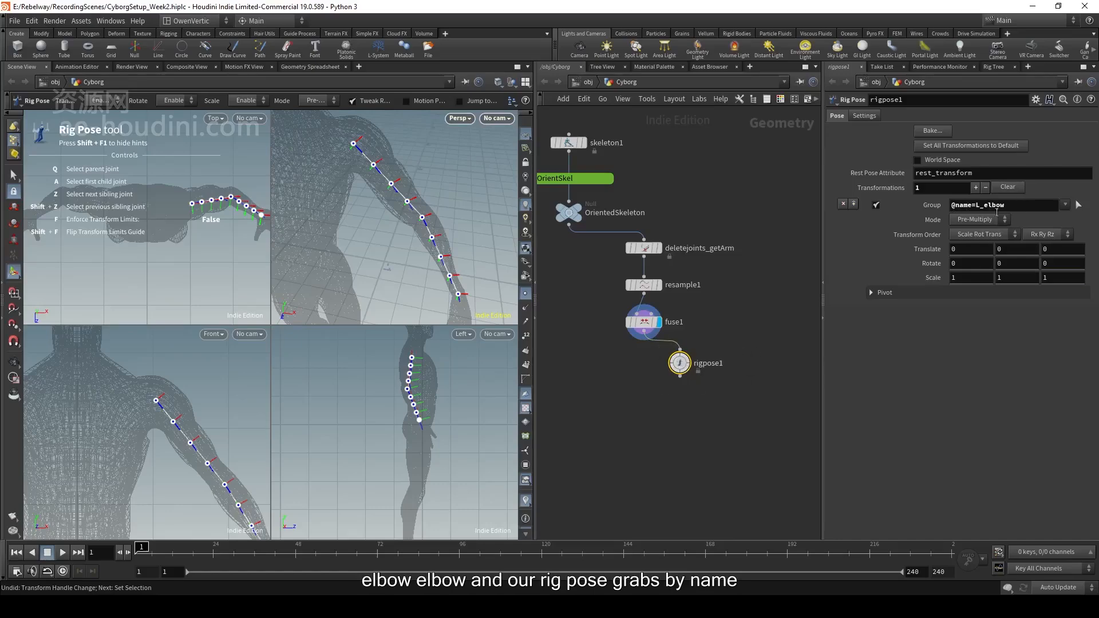
- Select the joint at the elbow, try rotating it in the Rig Pose, and undo the test rotations
left_click(428, 230)
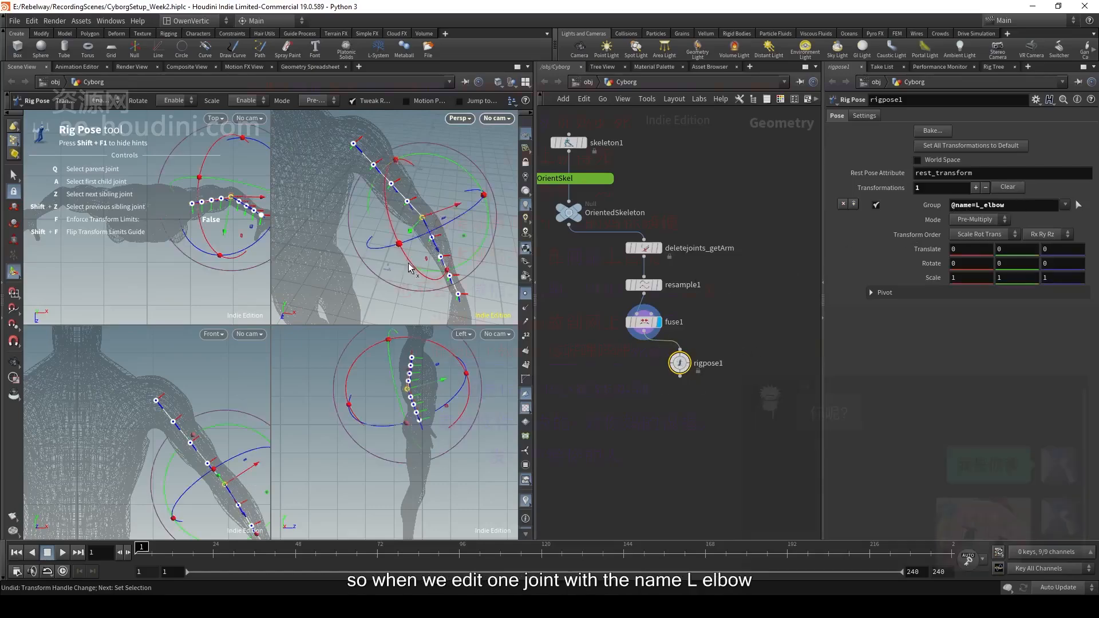
left_click_drag(428, 230, 451, 250)
key("space")
left_click(414, 259)
key("ctrl+z")
key("ctrl+z")
key("ctrl+z")
key("ctrl+z")
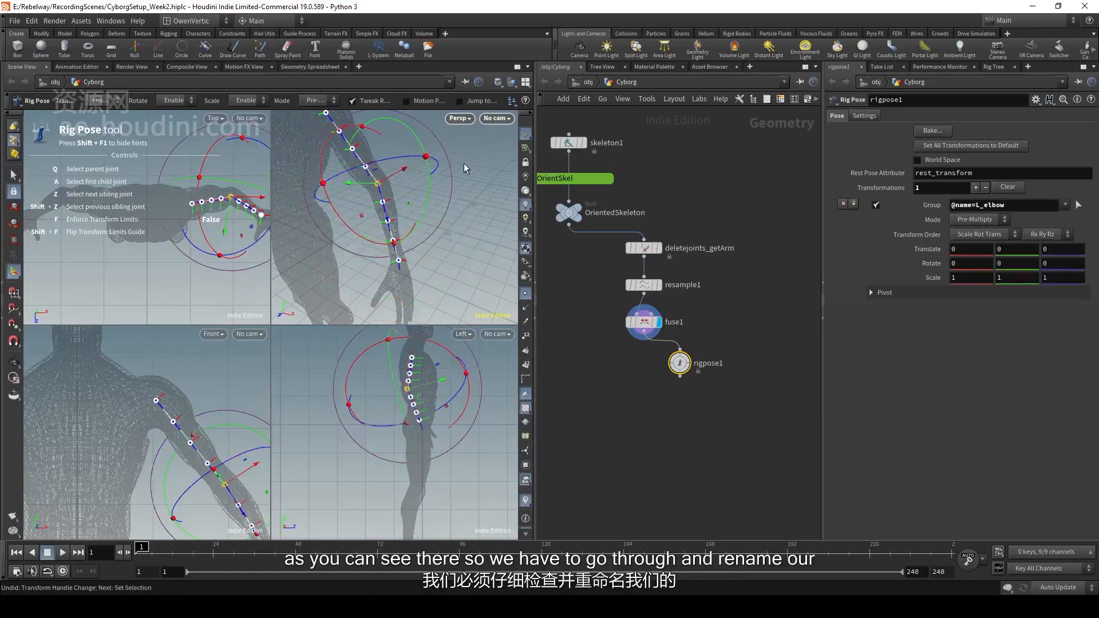
- Clear the joint selection and delete the Rig Pose node below fuse1
left_click_drag(463, 164, 416, 206, "alt")
mouse_move(417, 205)
middle_mouse_down("alt")
mouse_move(454, 244)
mouse_move(429, 213)
middle_mouse_up("alt")
left_click(493, 265)
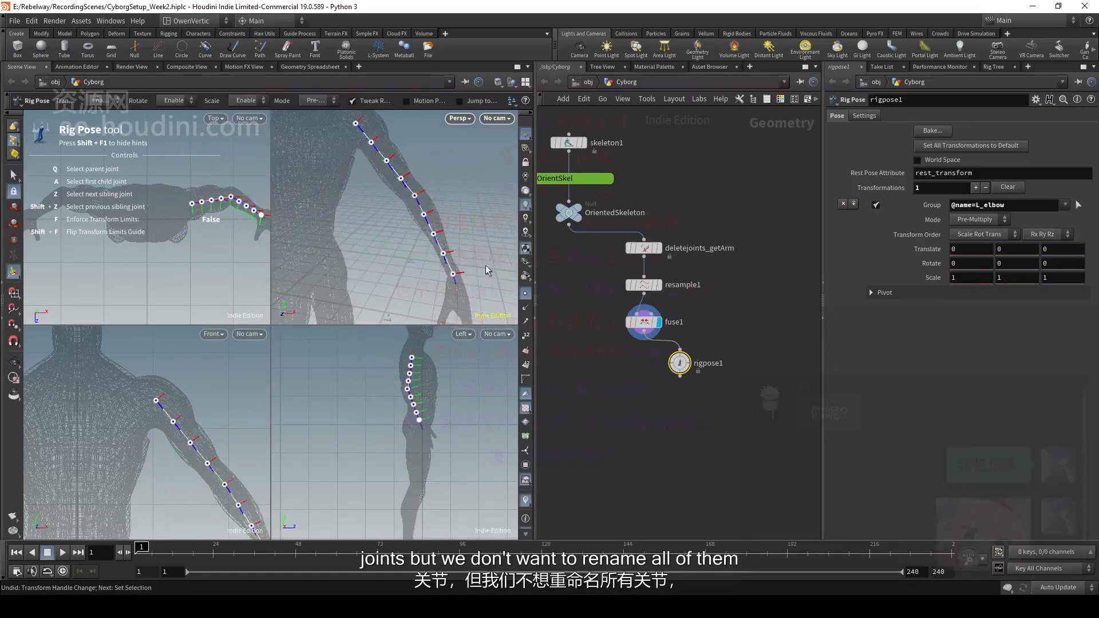
mouse_move(413, 213)
left_mouse_down("alt")
mouse_move(400, 255)
mouse_move(388, 233)
mouse_move(430, 222)
left_mouse_up("alt")
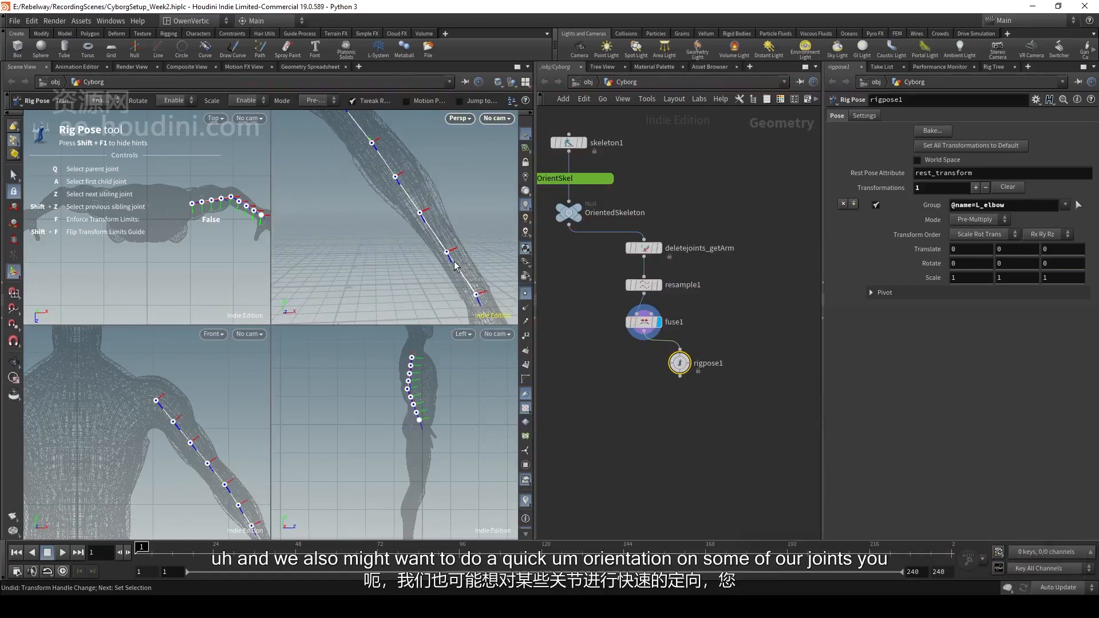
left_click_drag(384, 178, 427, 210, "alt")
left_click_drag(473, 288, 366, 147, "alt")
right_click_drag(367, 148, 497, 321, "alt")
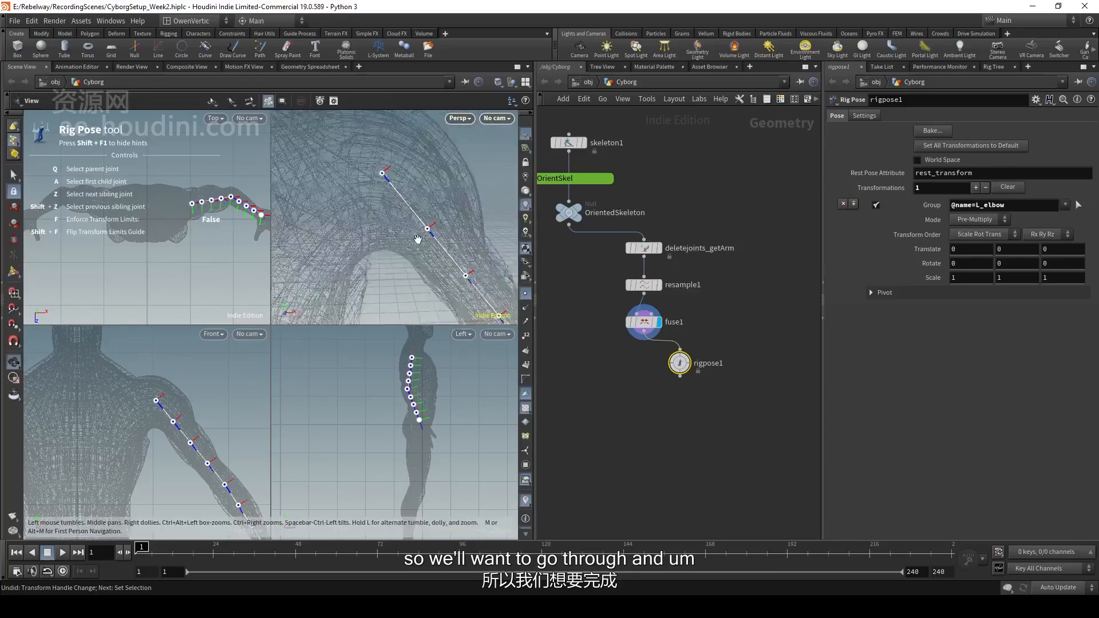
middle_click_drag(497, 322, 438, 253, "alt")
left_click(647, 341)
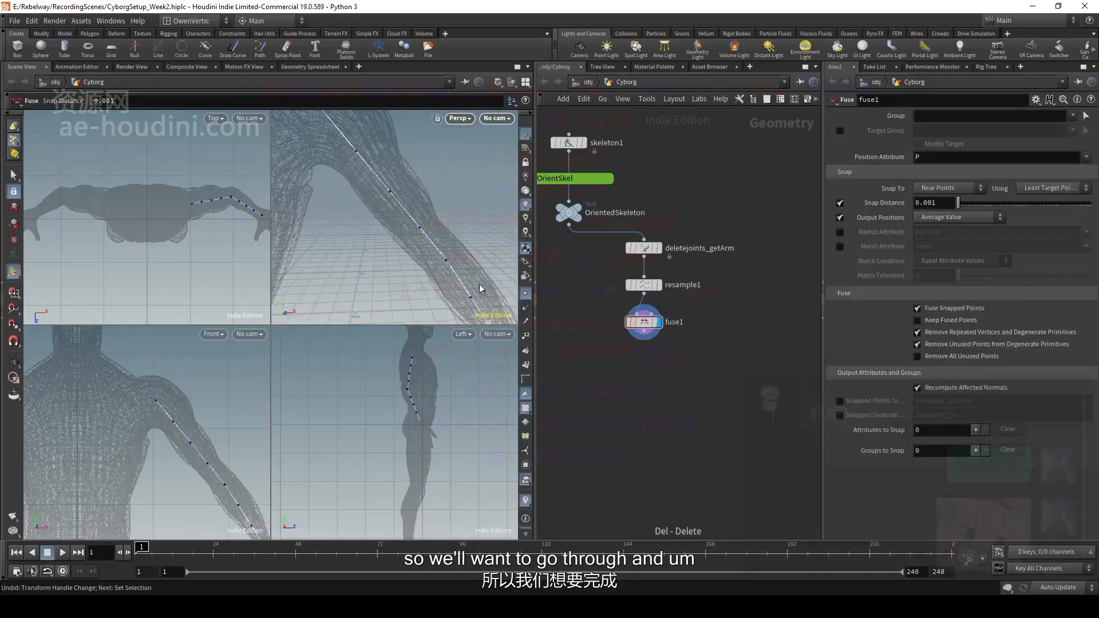
- Move the fuse1 node slightly closer to resample1 in the network
left_click_drag(481, 288, 449, 238)
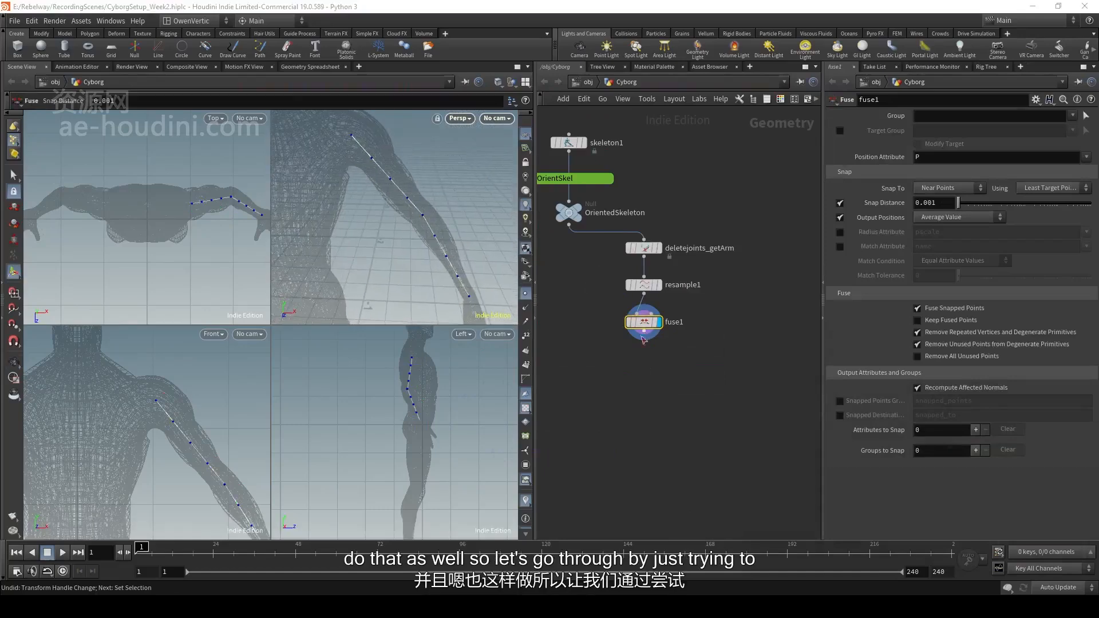
left_click_drag(646, 327, 646, 323)
left_click_drag(447, 260, 367, 187)
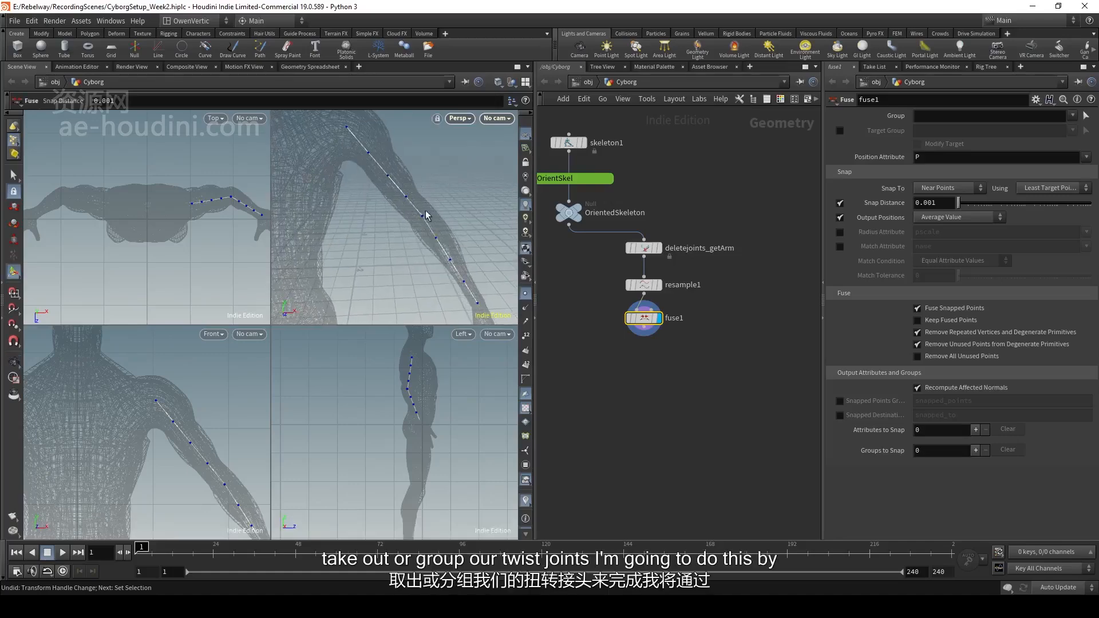
left_click_drag(452, 233, 454, 253)
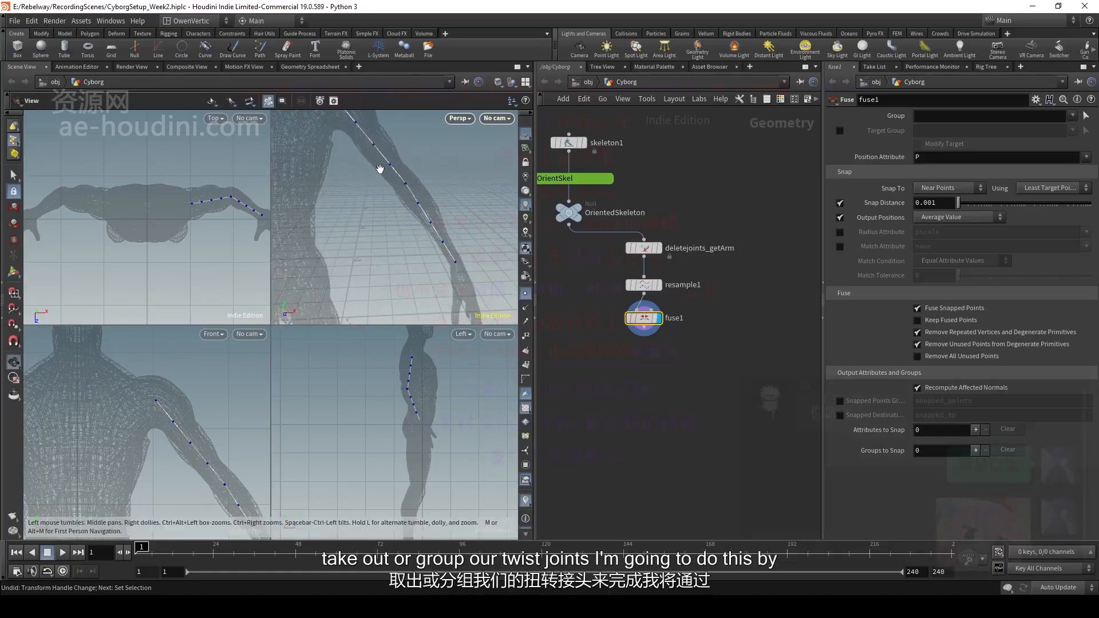
left_click_drag(379, 168, 390, 195)
left_click(643, 332)
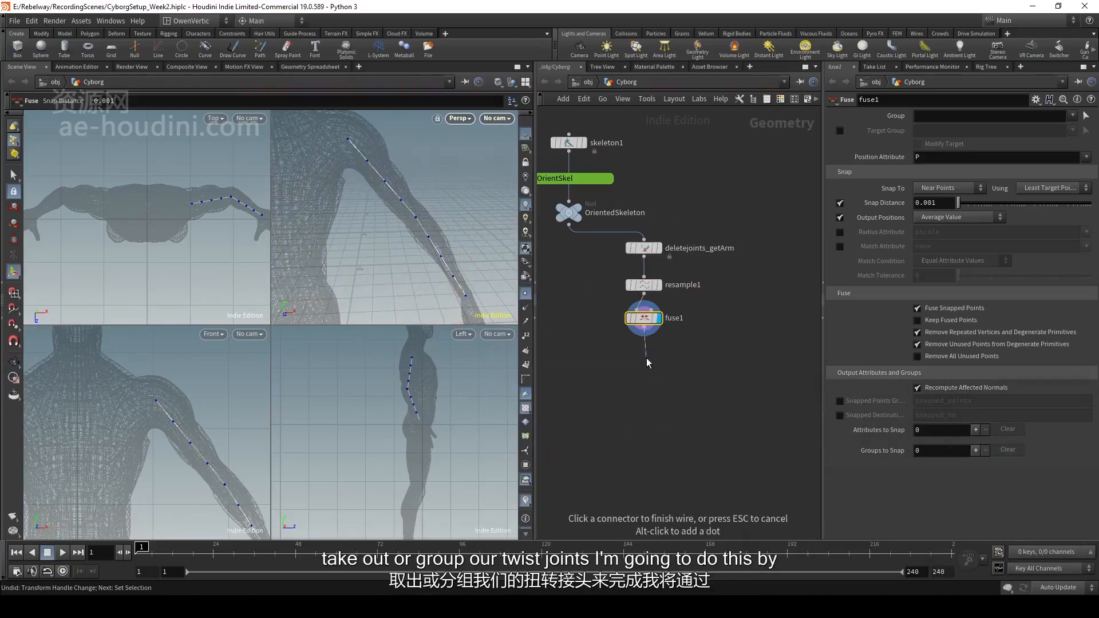
left_click(647, 358)
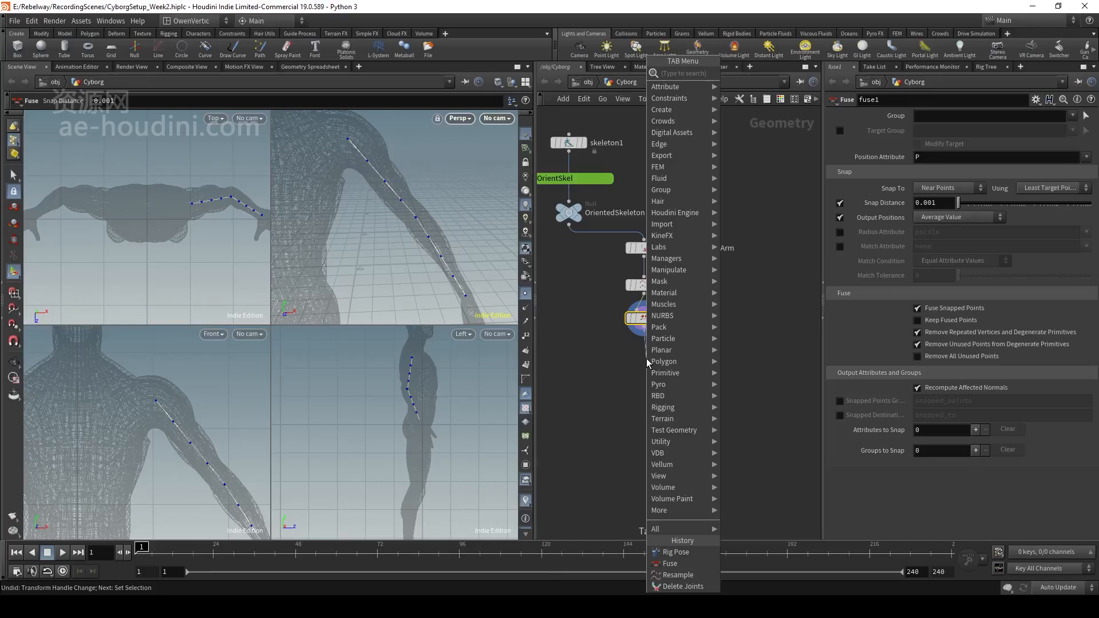
left_click(615, 363)
left_click(627, 285)
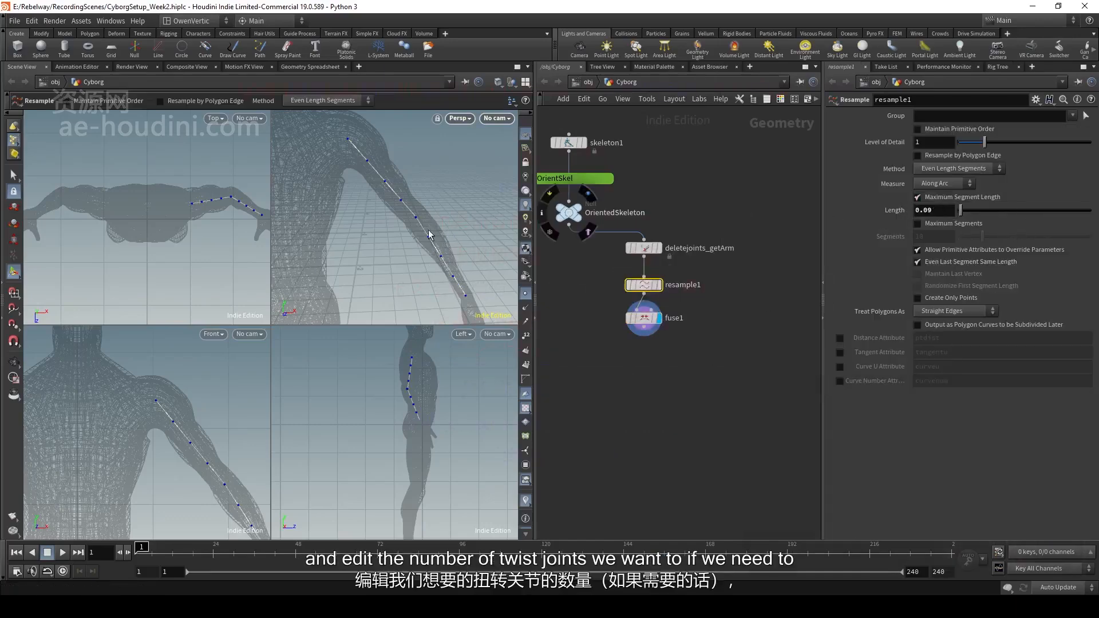
left_click(644, 334)
key("Tab")
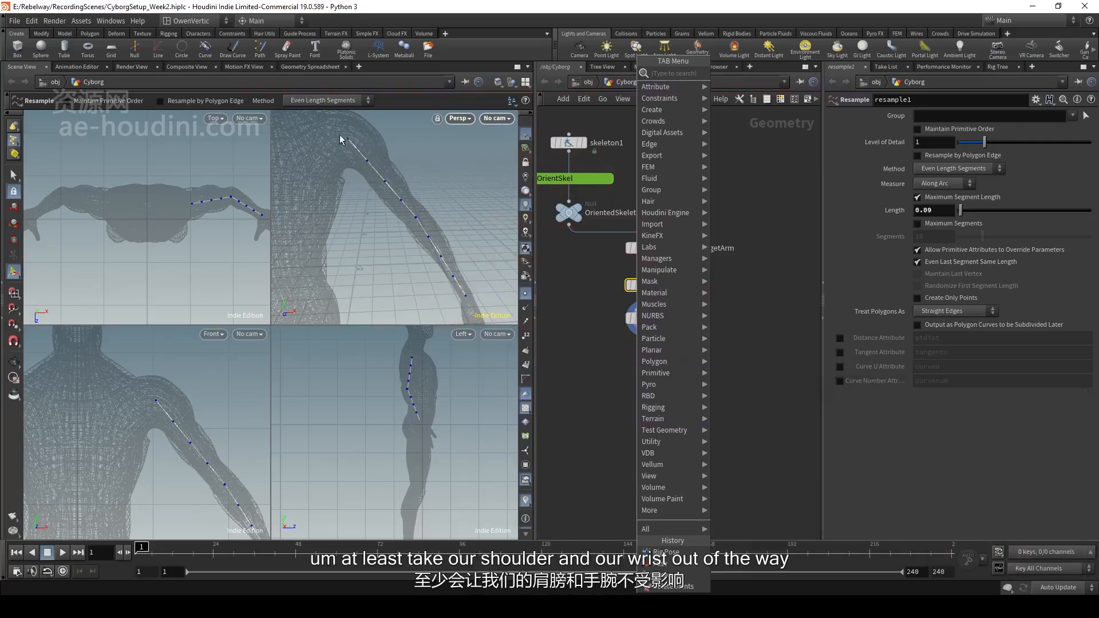
left_click(579, 361)
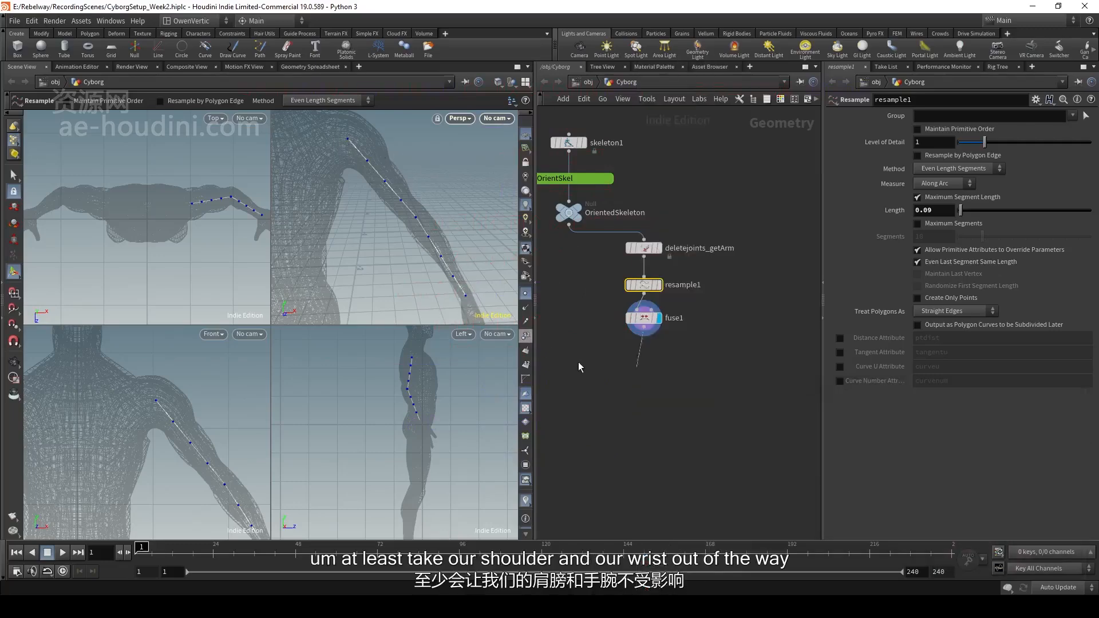
- Display OrientedSkeleton to examine its second shoulder joint at the start of the left arm, and return the display to fuse1
middle_click_drag(582, 272, 650, 342)
left_click(646, 283)
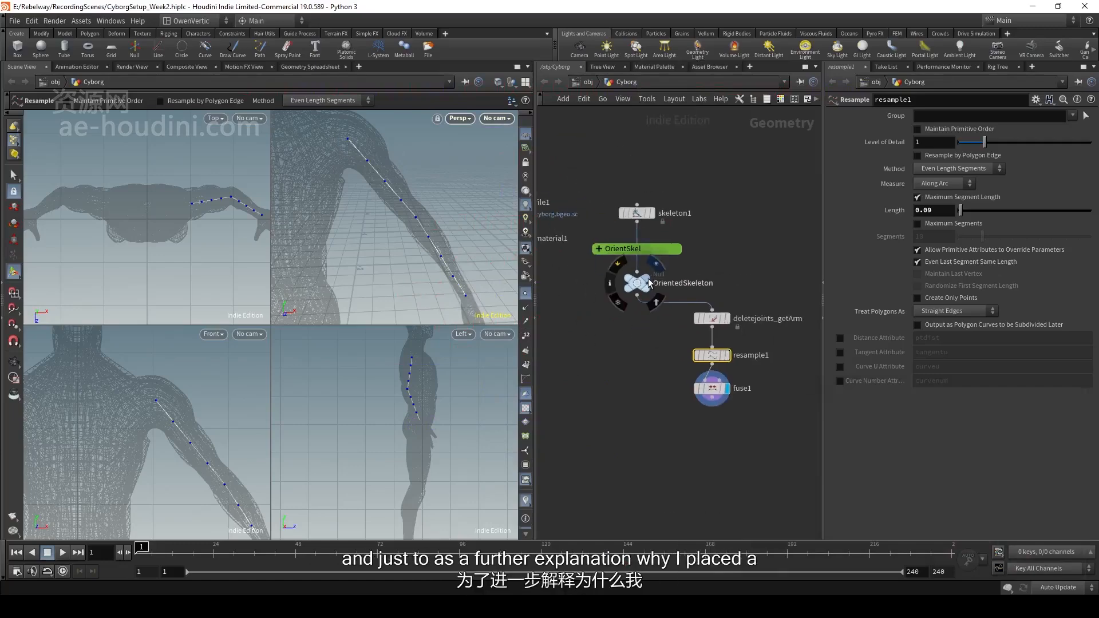
scroll(388, 205, "up", 4)
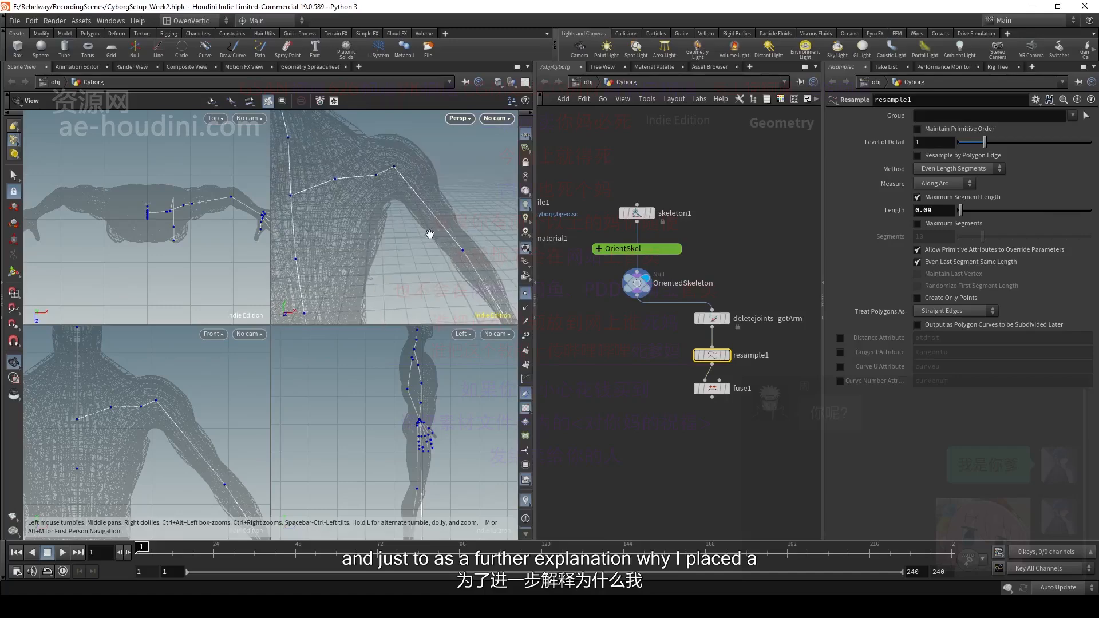
left_click_drag(414, 239, 458, 200)
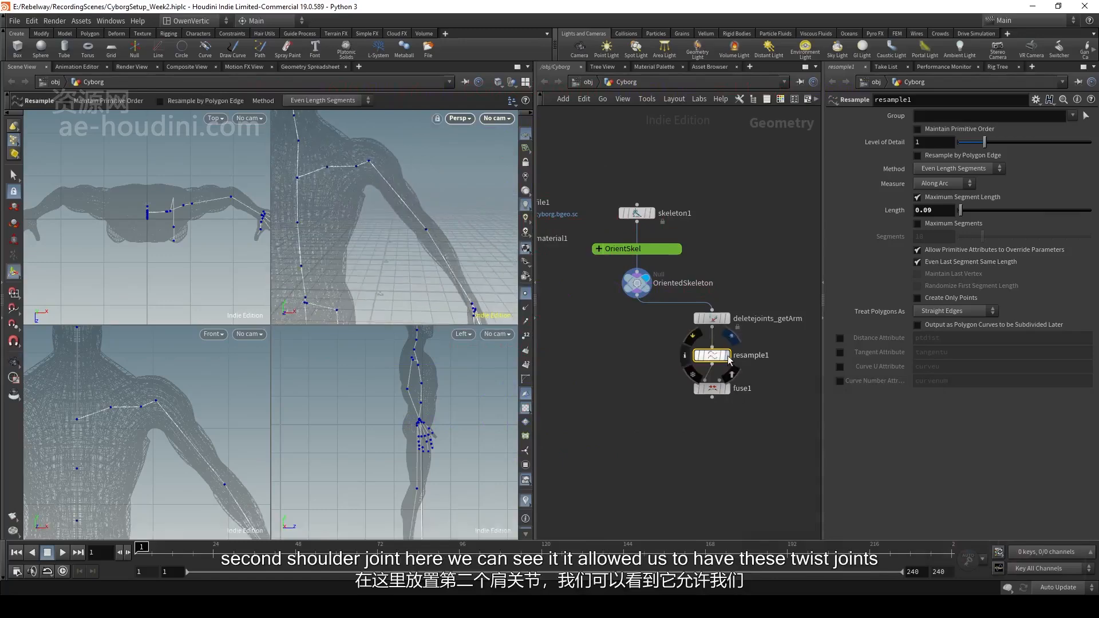
left_click(727, 355)
left_click_drag(370, 165, 392, 186)
key("Escape")
left_click(647, 283)
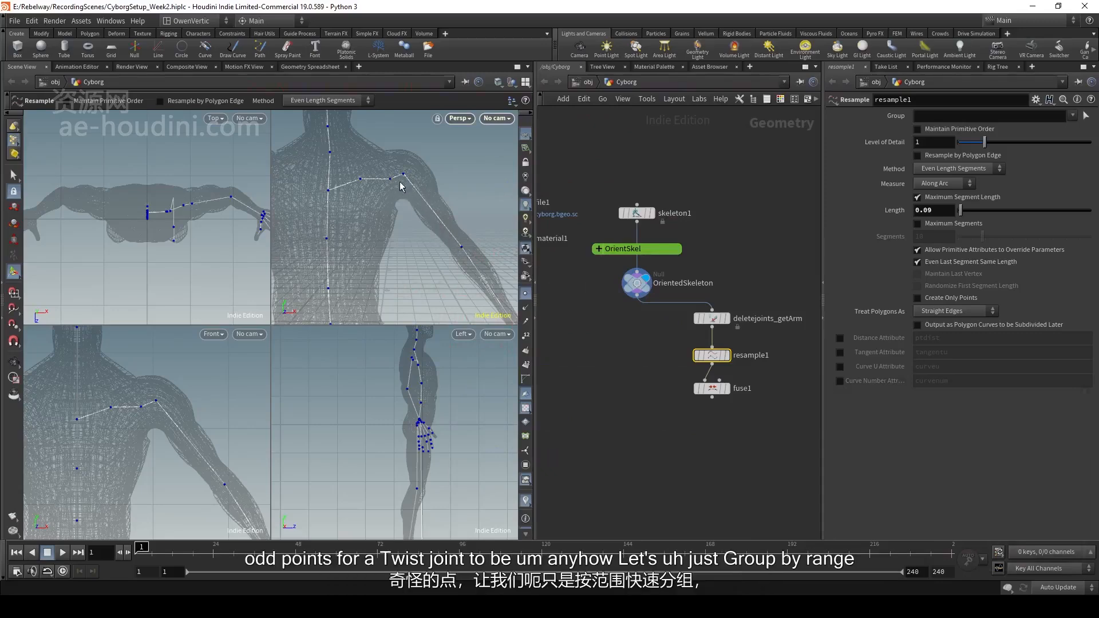
left_click(727, 389)
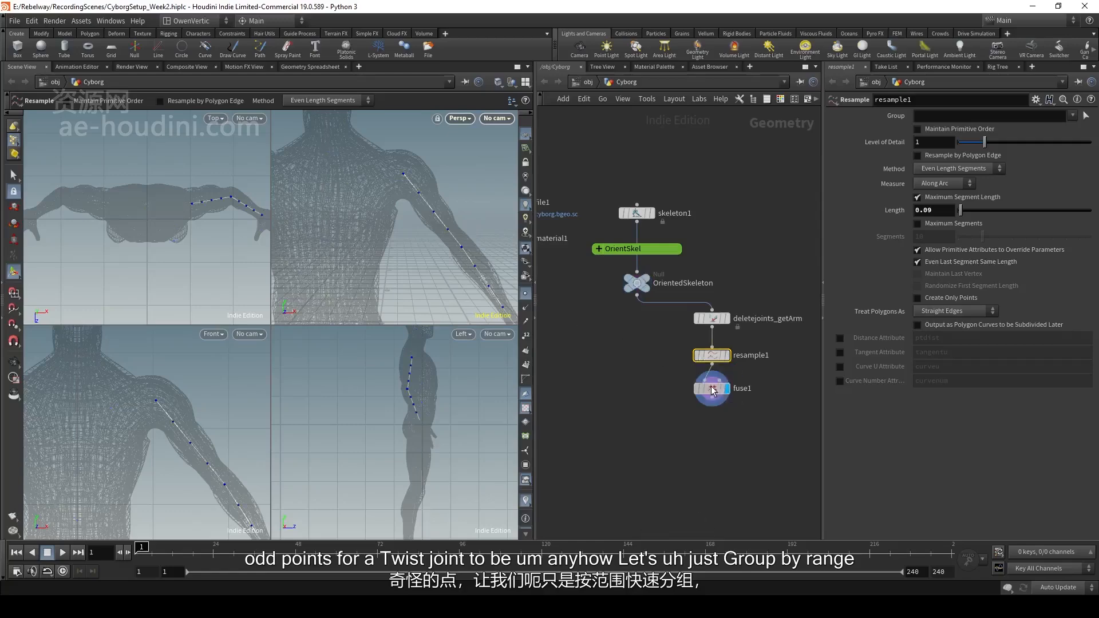
- Add a Group by Range node directly beneath fuse1, wired to its output
left_click(711, 389)
left_click_drag(391, 210, 400, 188)
key("Return")
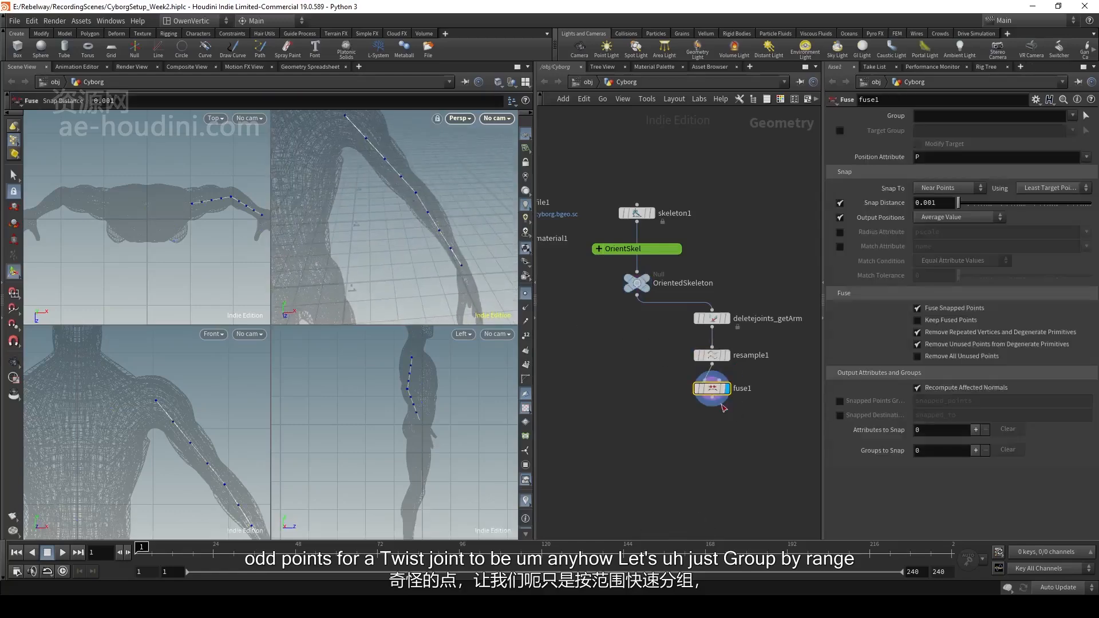
key("Tab")
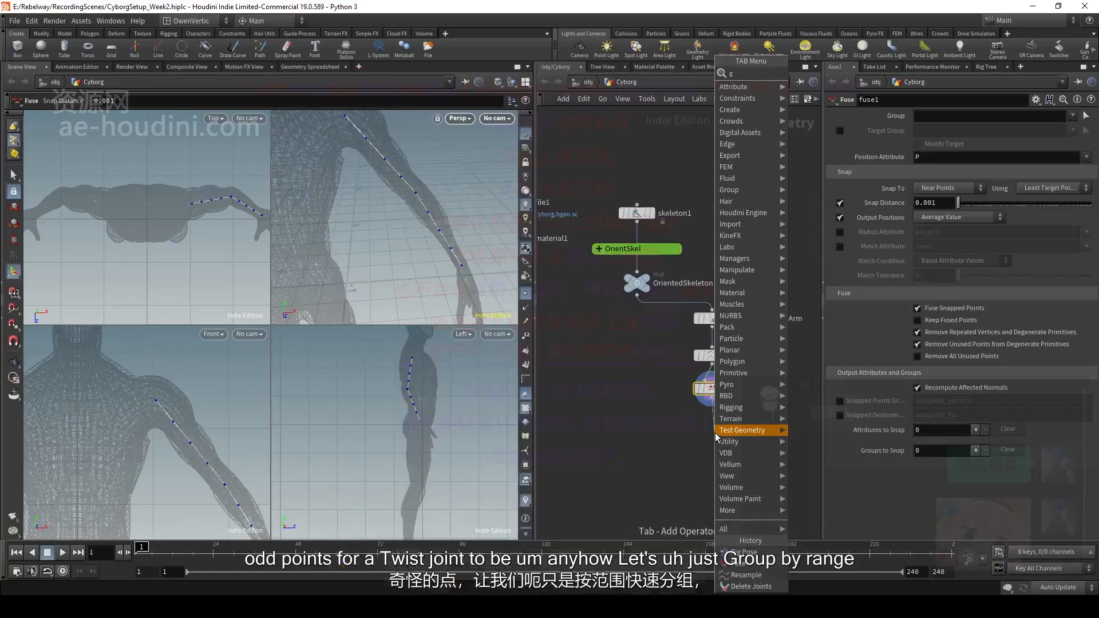
type("gou")
key("BackSpace")
key("BackSpace")
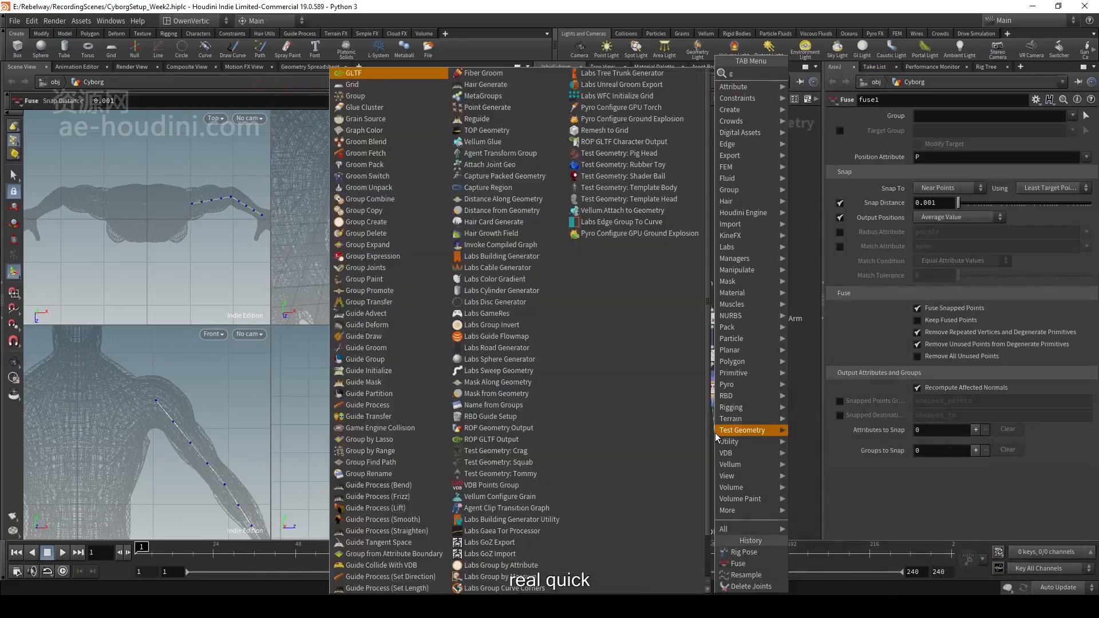
type("roupby range")
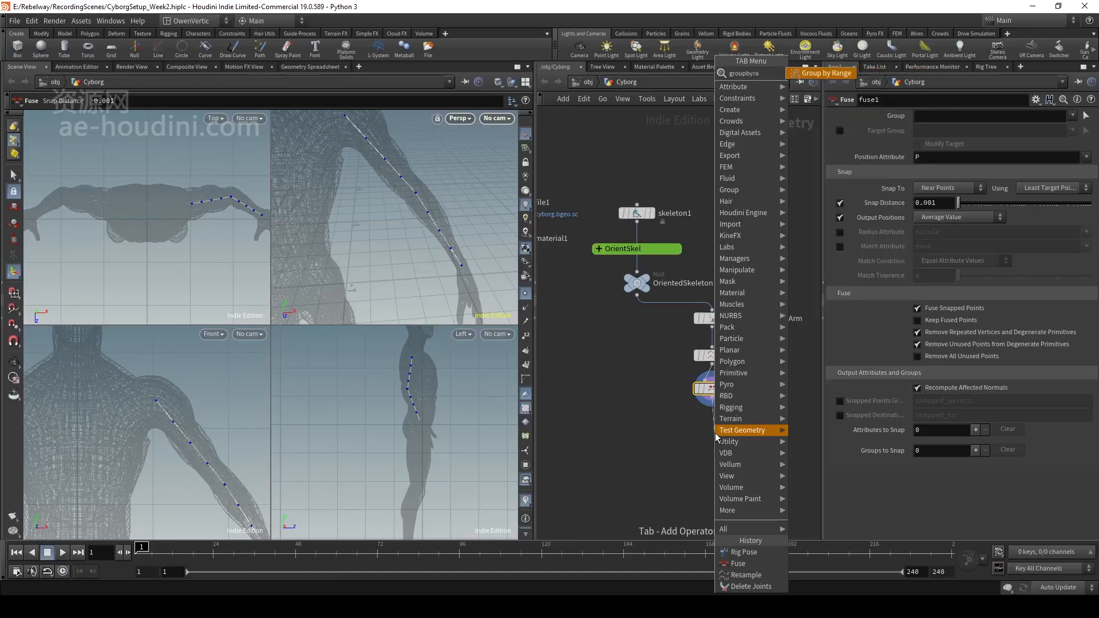
key("Return")
left_click(715, 433)
left_click_drag(715, 433, 713, 422)
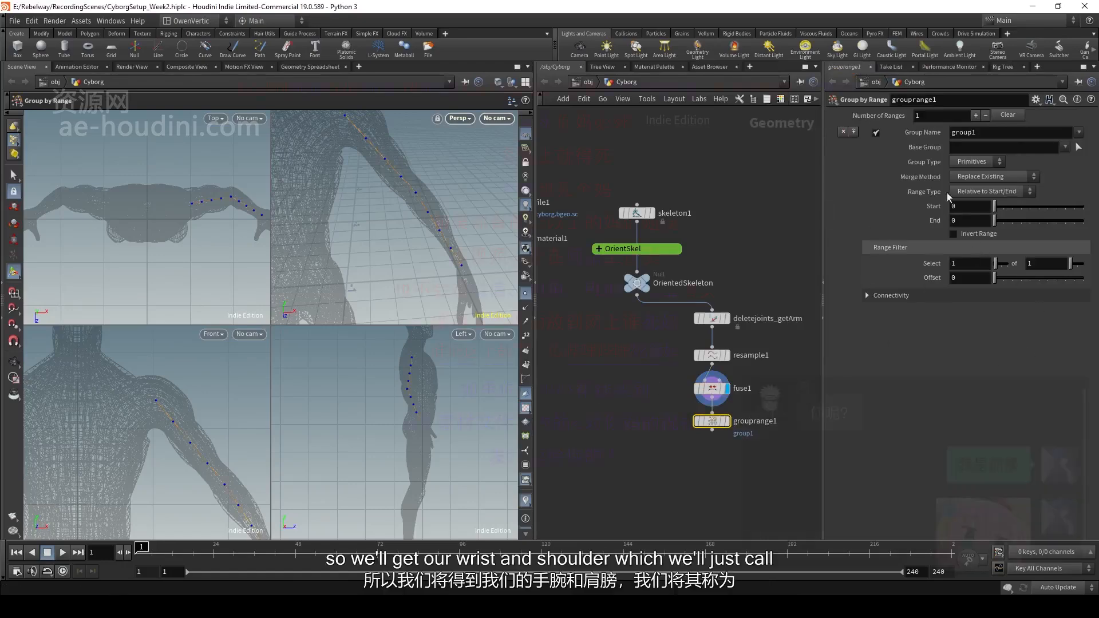
- Name the group in the Group by Range node end_points
double_click(1004, 136)
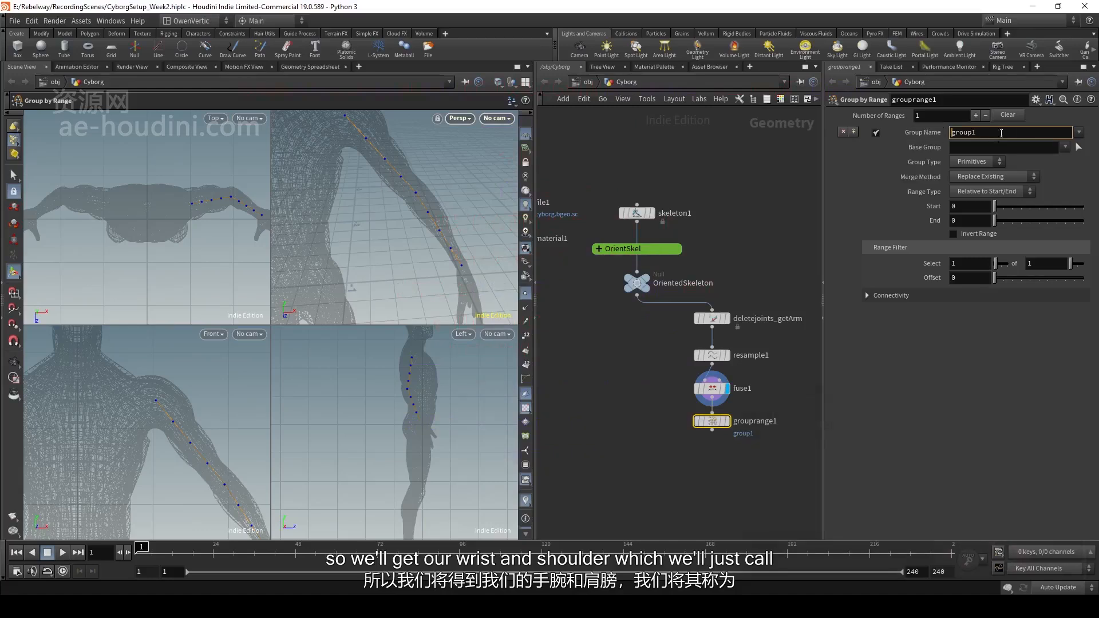
type("end_g")
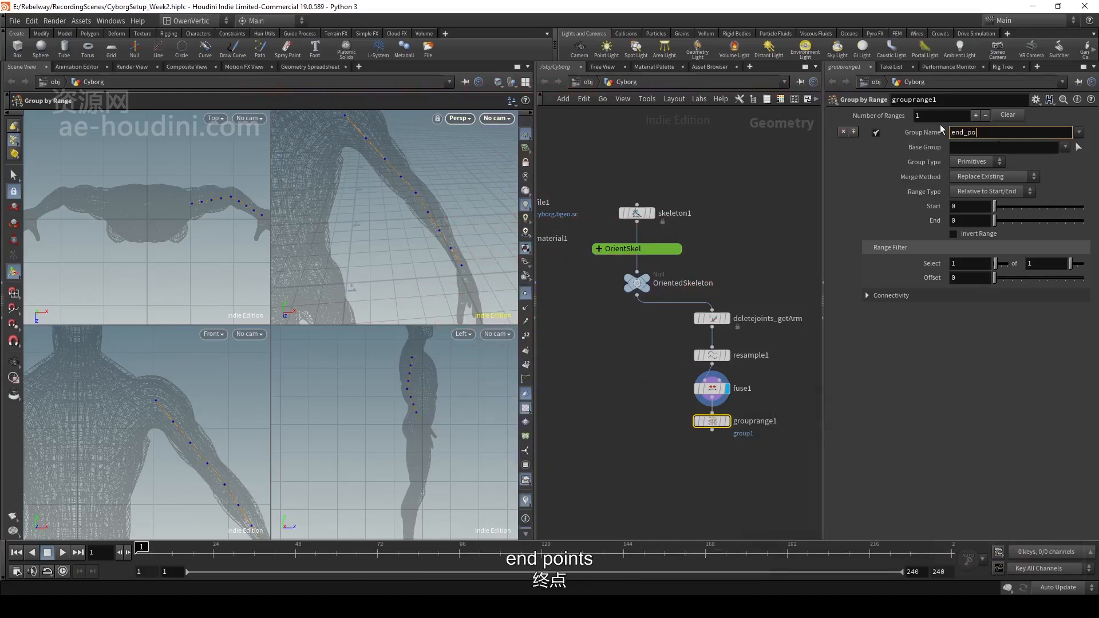
type("oints")
key("Return")
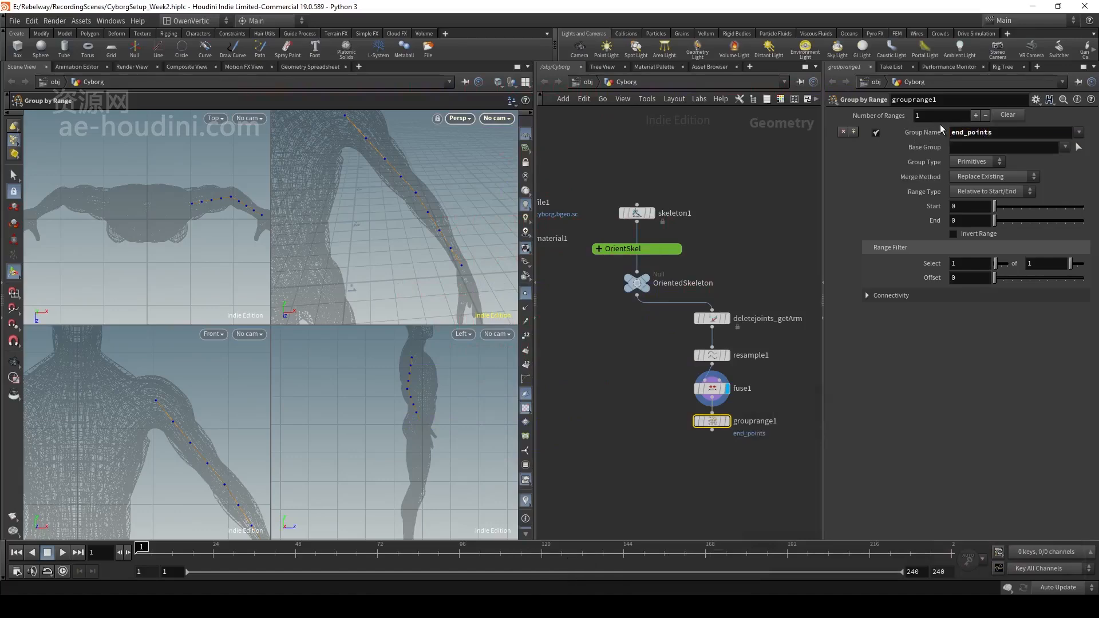
- Set the end_points range group to type Points, merge method Union with Existing, with Start and End both 1, and display grouprange1
left_click(972, 165)
left_click(973, 172)
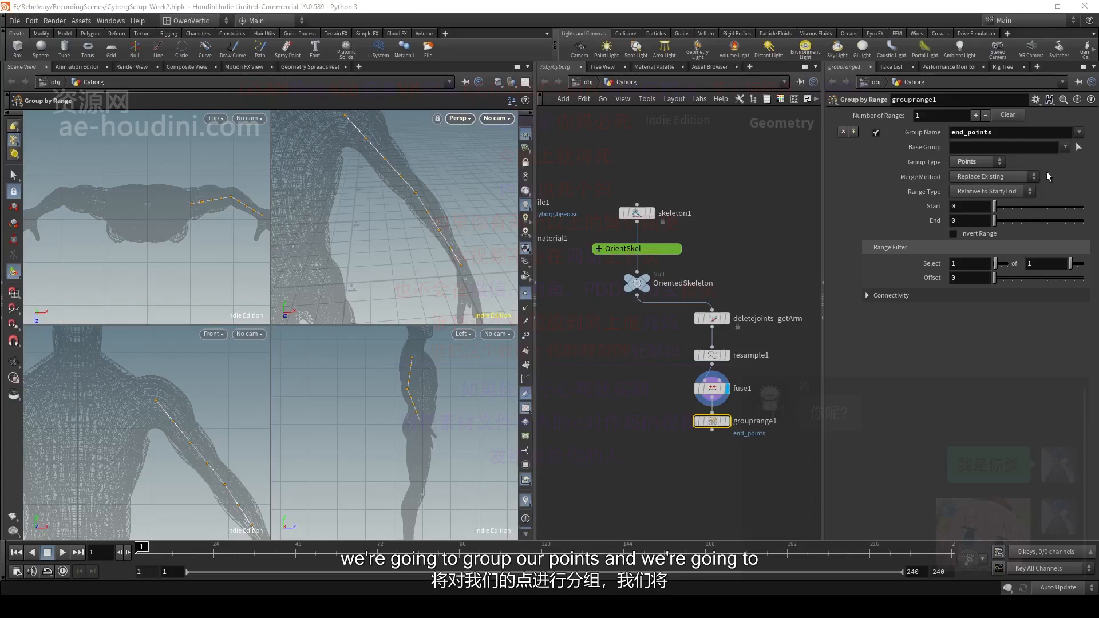
left_click(1012, 177)
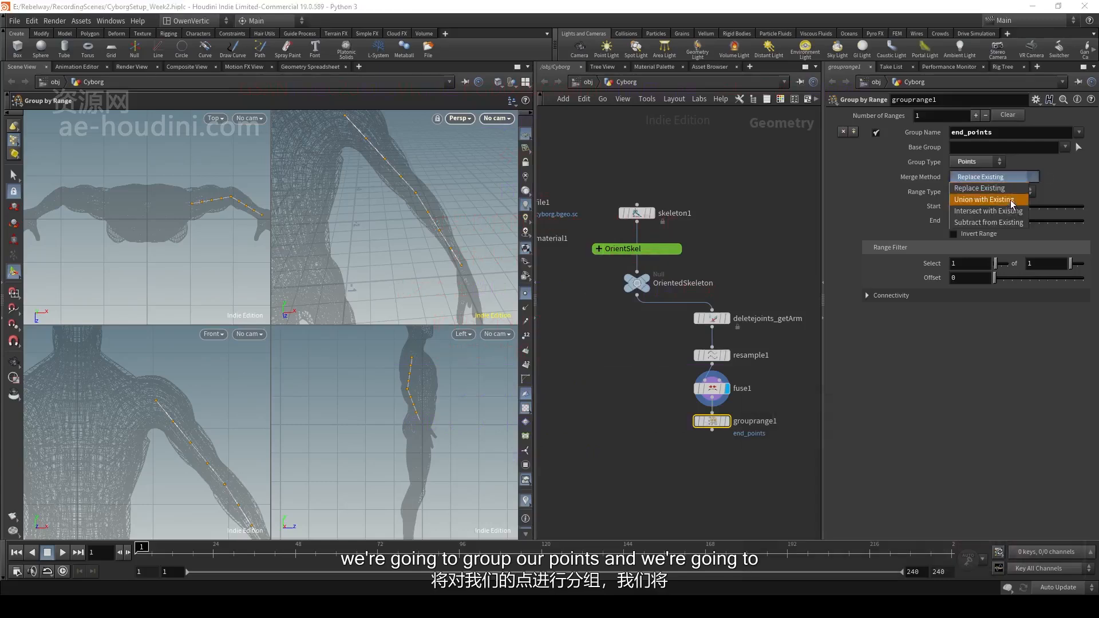
left_click(988, 199)
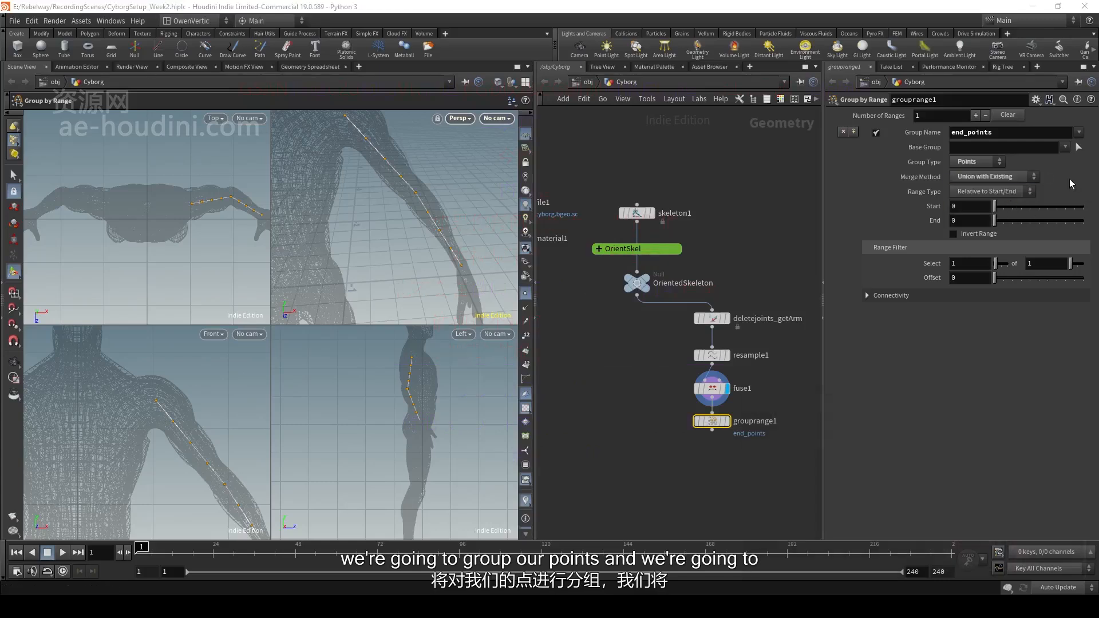
left_click_drag(994, 210, 1002, 225)
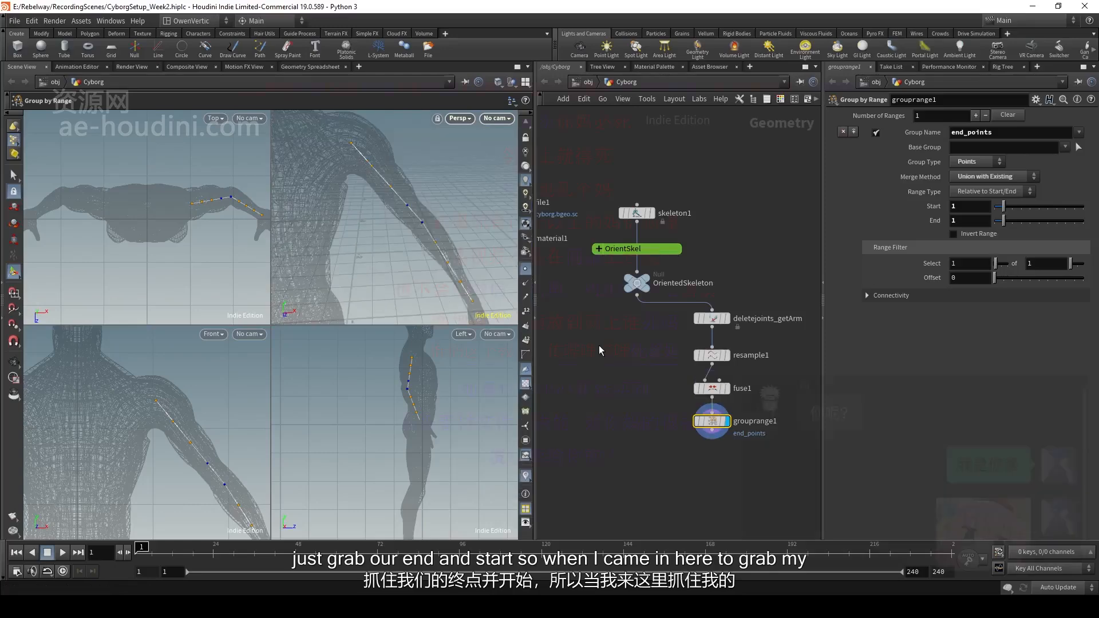
mouse_move(696, 396)
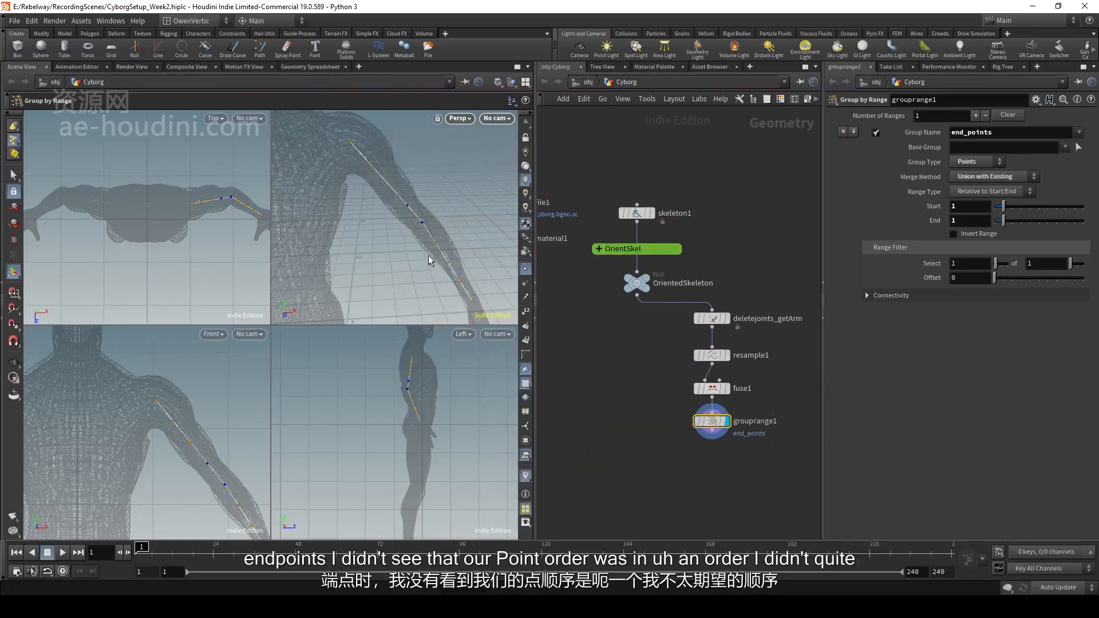
- Show point numbers in the viewport and examine the order of the points along the left arm
left_click(524, 311)
key("Escape")
left_click_drag(438, 205, 424, 230)
key("Return")
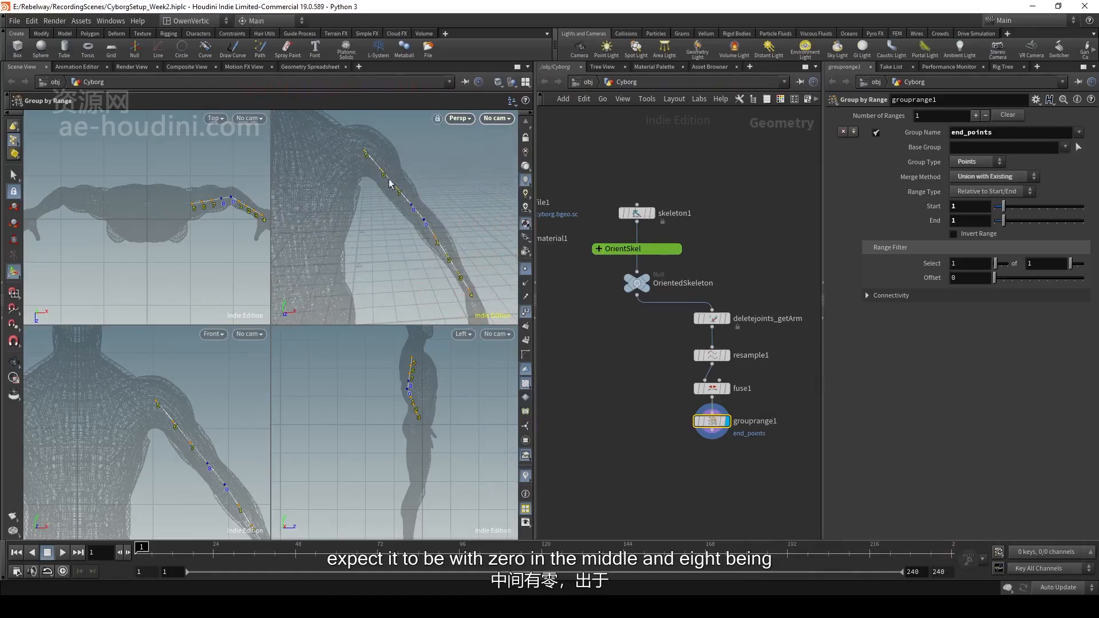
left_click_drag(424, 217, 484, 268, "alt")
key("Escape")
key("Return")
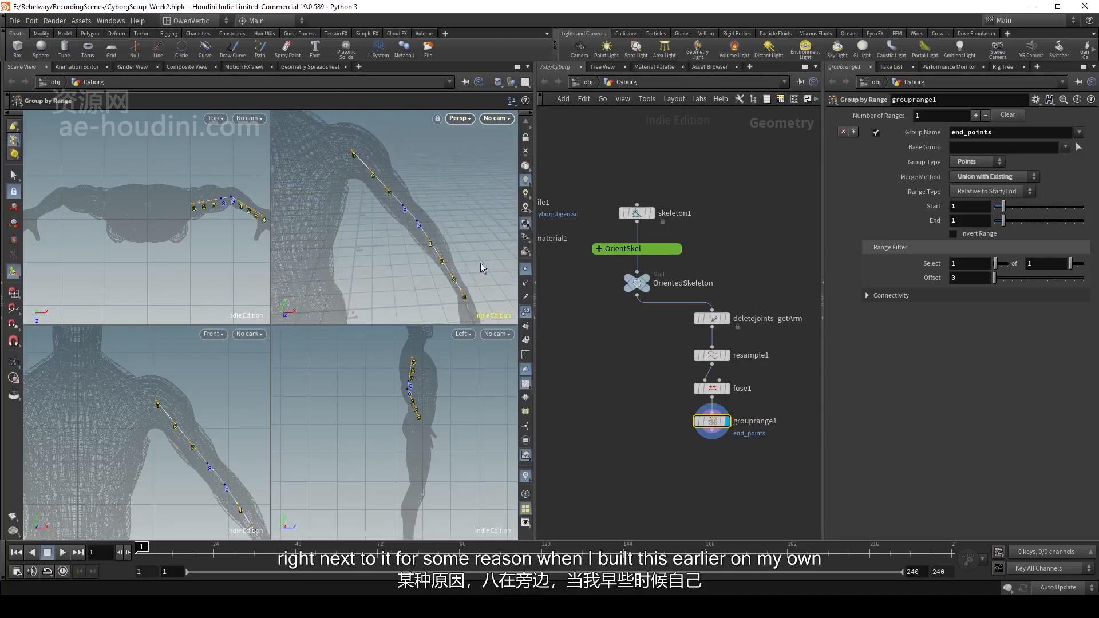
- Compare the arm's point numbering at deletejoints_getArm and fuse1 by displaying each node, and check the resample1 settings
left_click(728, 327)
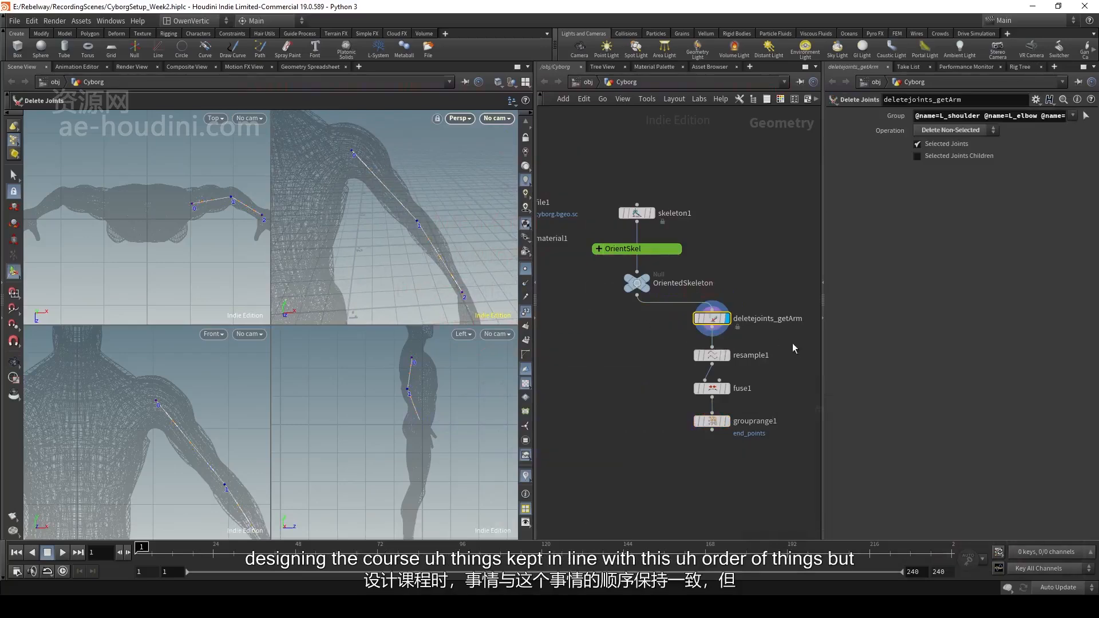
left_click(725, 355)
left_click(713, 356)
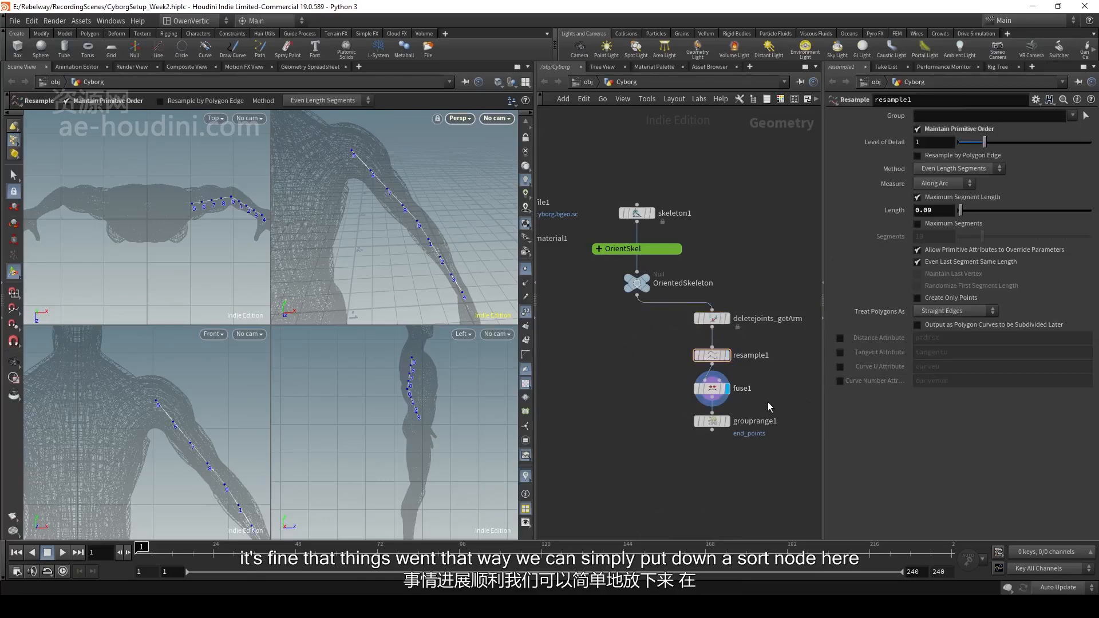
- Insert a Sort node between fuse1 and grouprange1, spacing the nodes evenly
key("Tab")
type("sort")
key("Return")
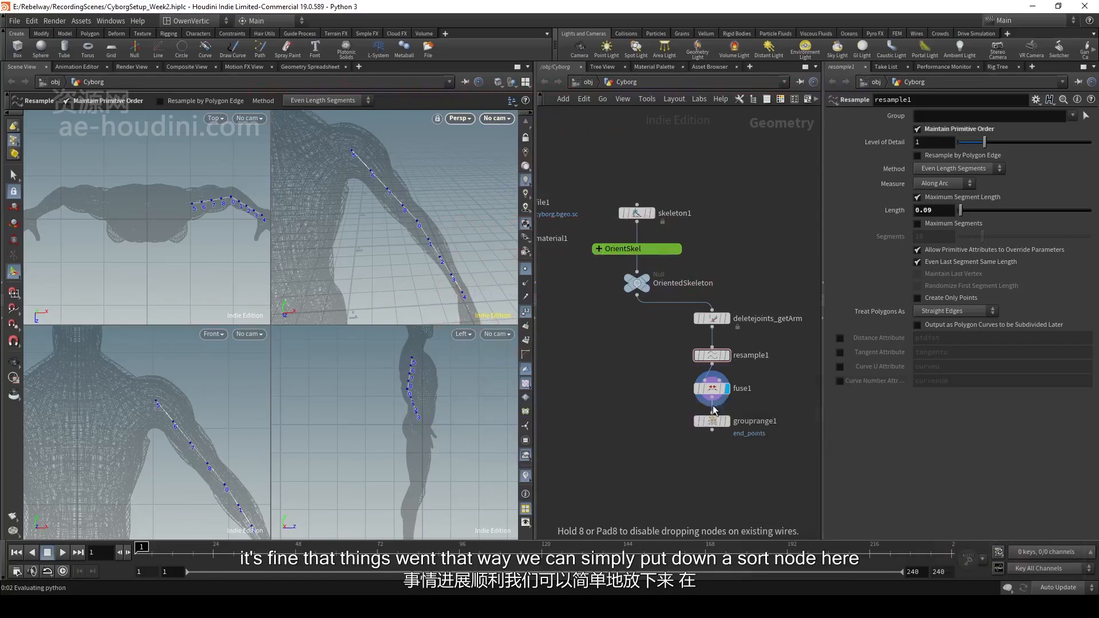
left_click(731, 421)
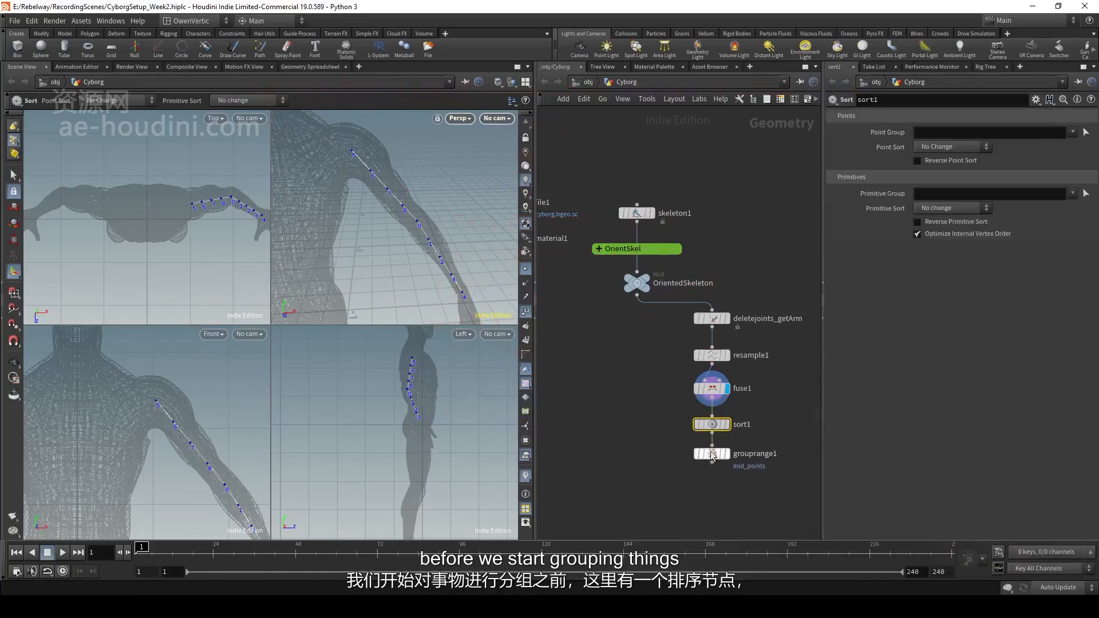
left_click_drag(713, 454, 713, 445)
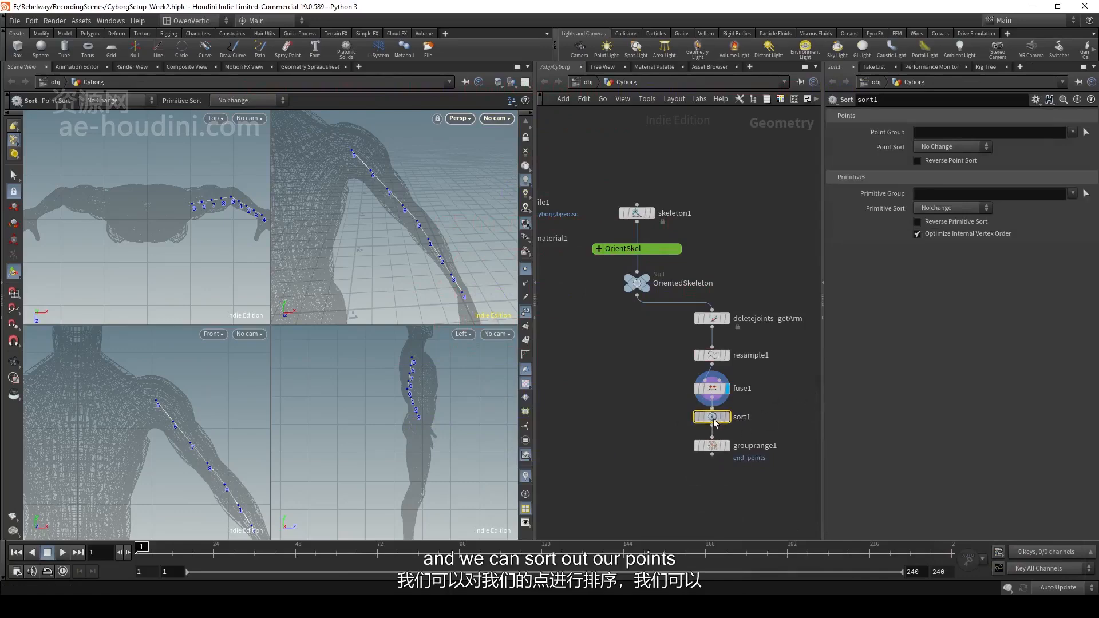
- Set the Sort node's point sort to By X, display it to check the numbering, and return the display to grouprange1
left_click(964, 147)
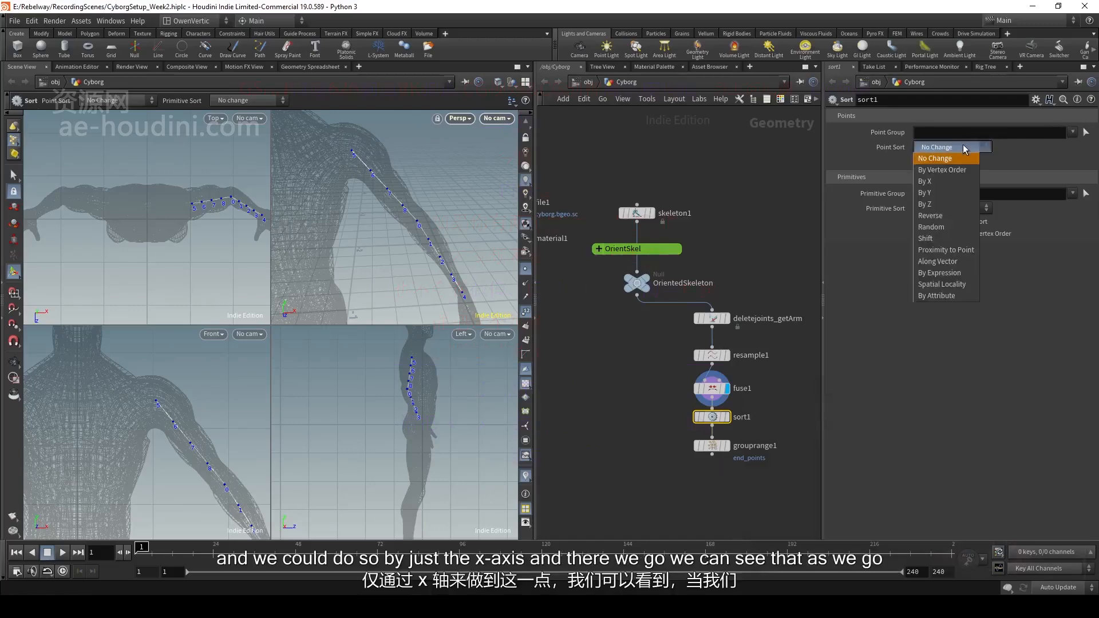
left_click(944, 181)
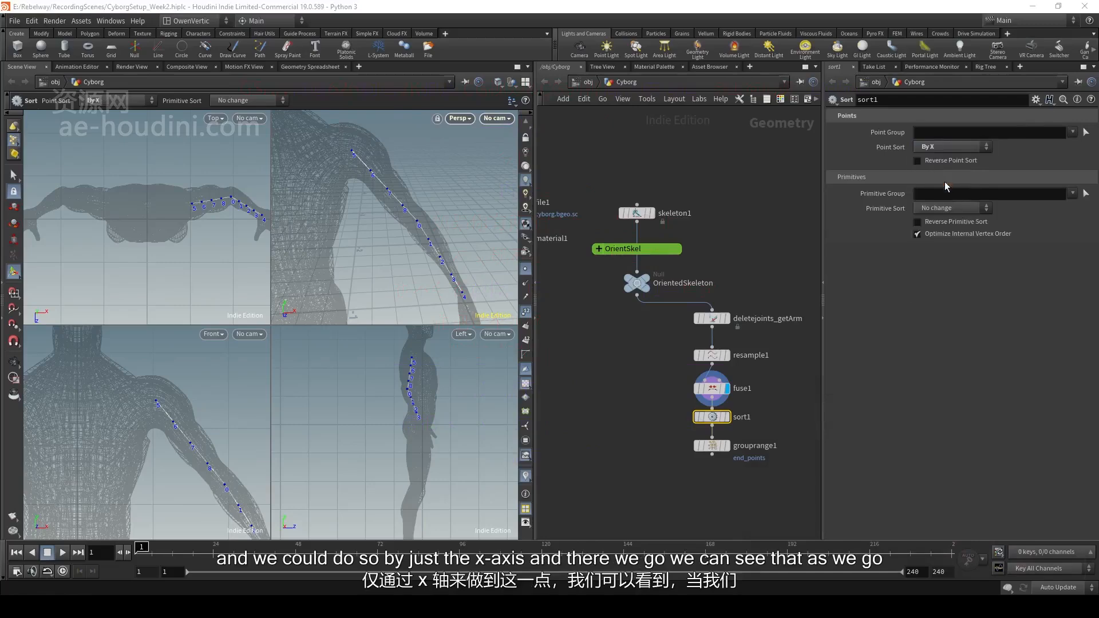
left_click(726, 417)
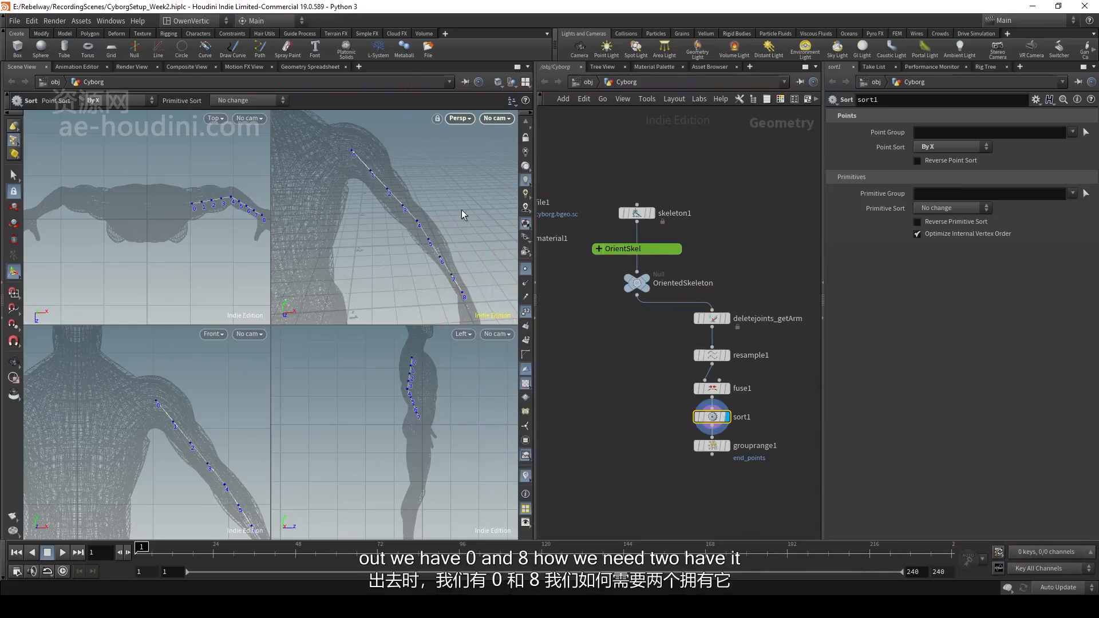
left_click(728, 445)
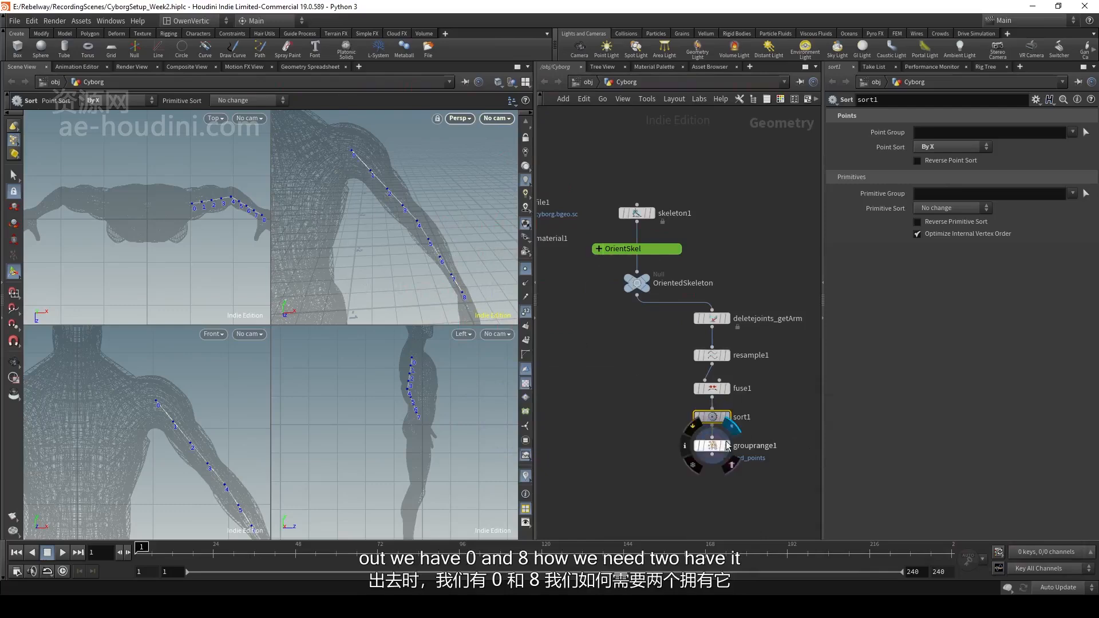
left_click(722, 445)
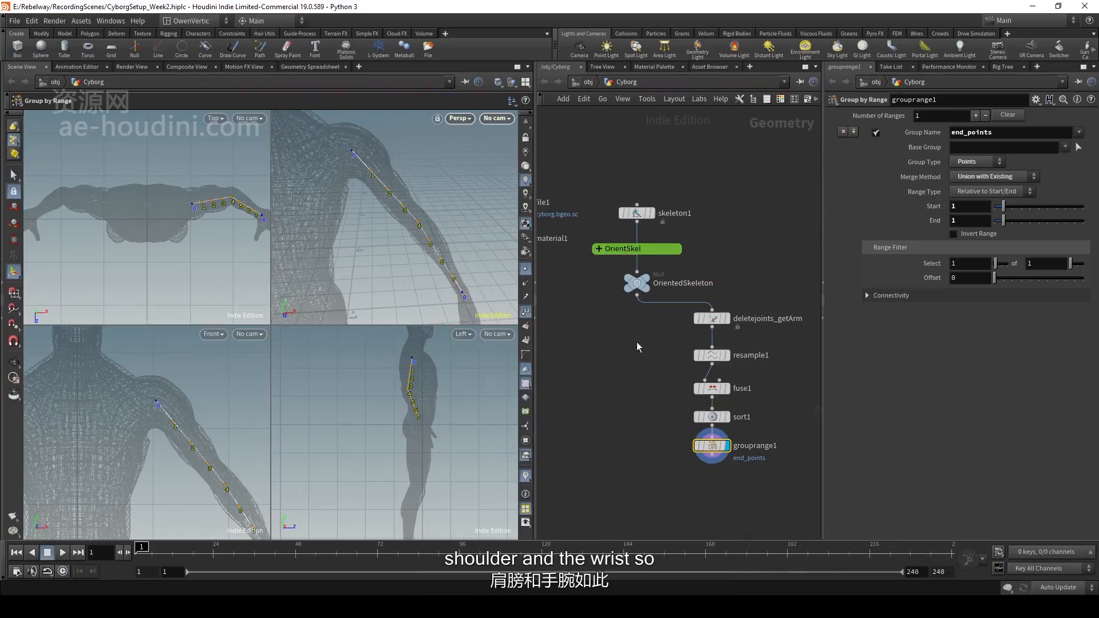
- Rename the grouprange1 node as grouprange_endpoints
double_click(767, 445)
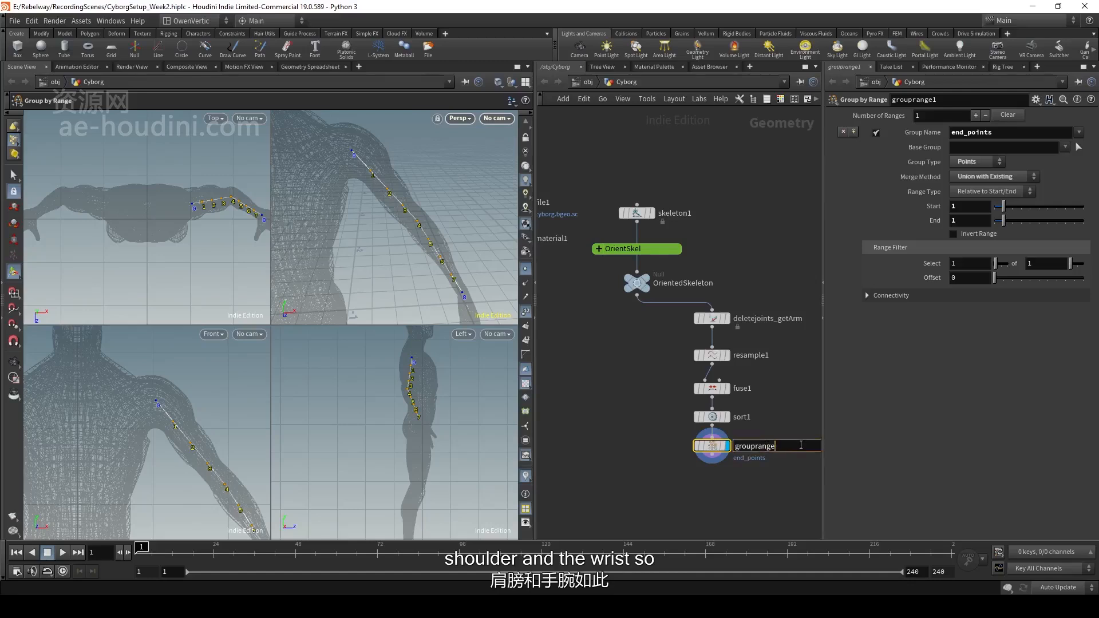
type("_endp")
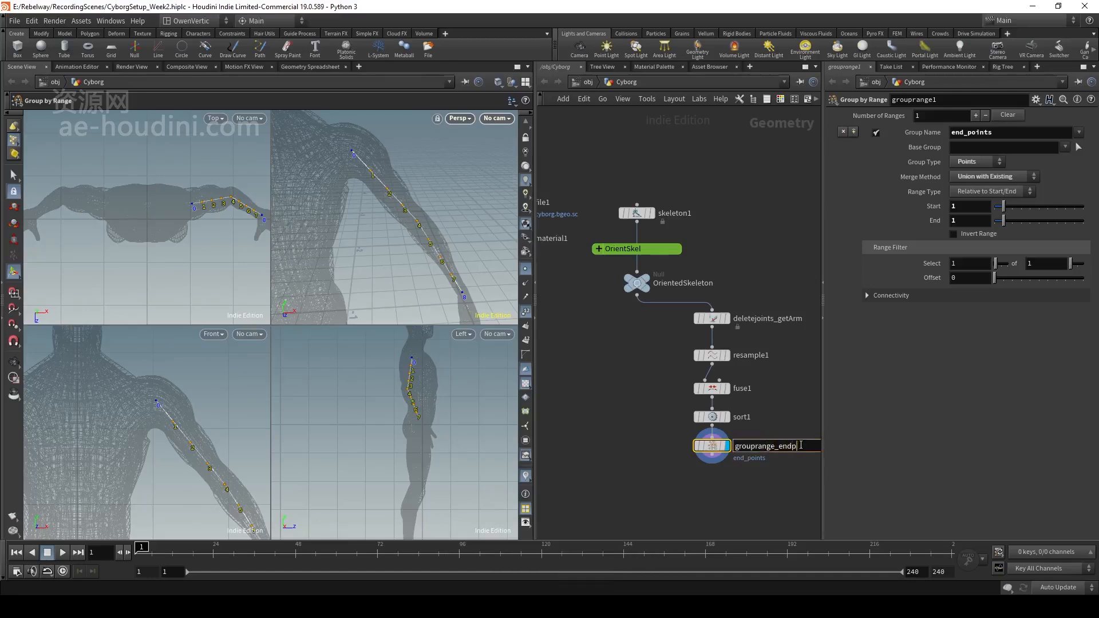
type("oints")
key("Return")
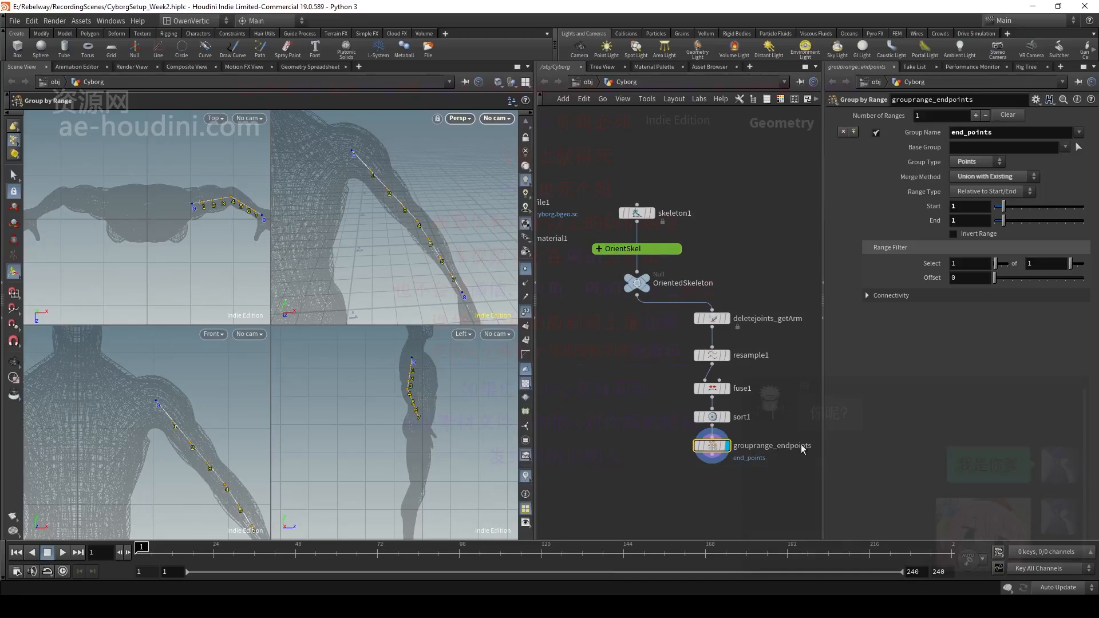
- Rename fuse1 as fuse_elbow and sort1 as sort_reorderPoints
middle_click_drag(769, 393, 757, 383)
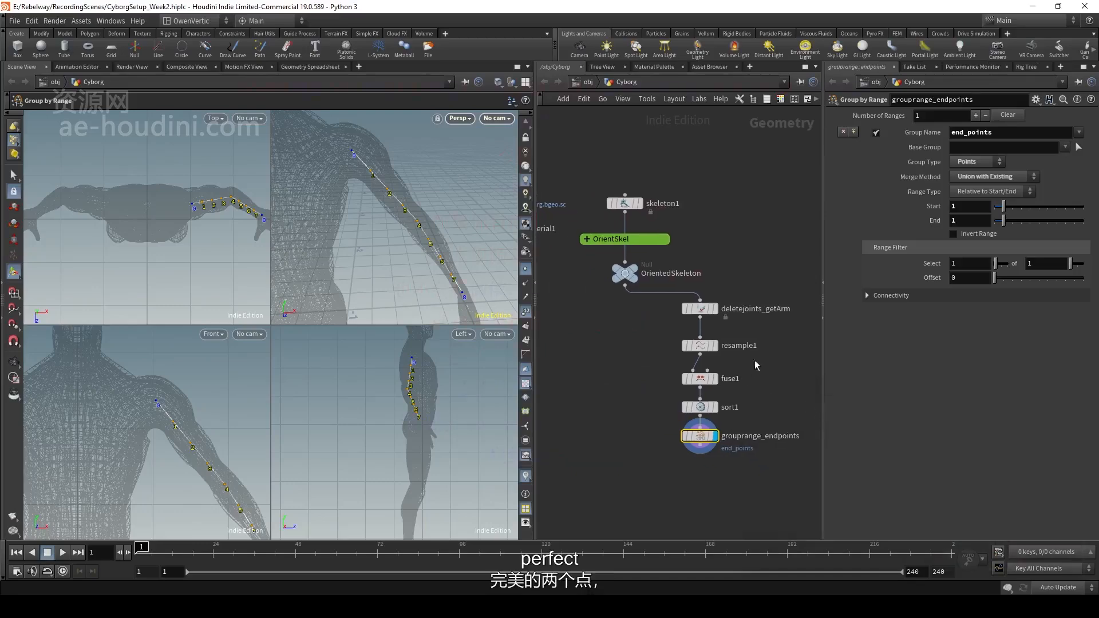
double_click(758, 379)
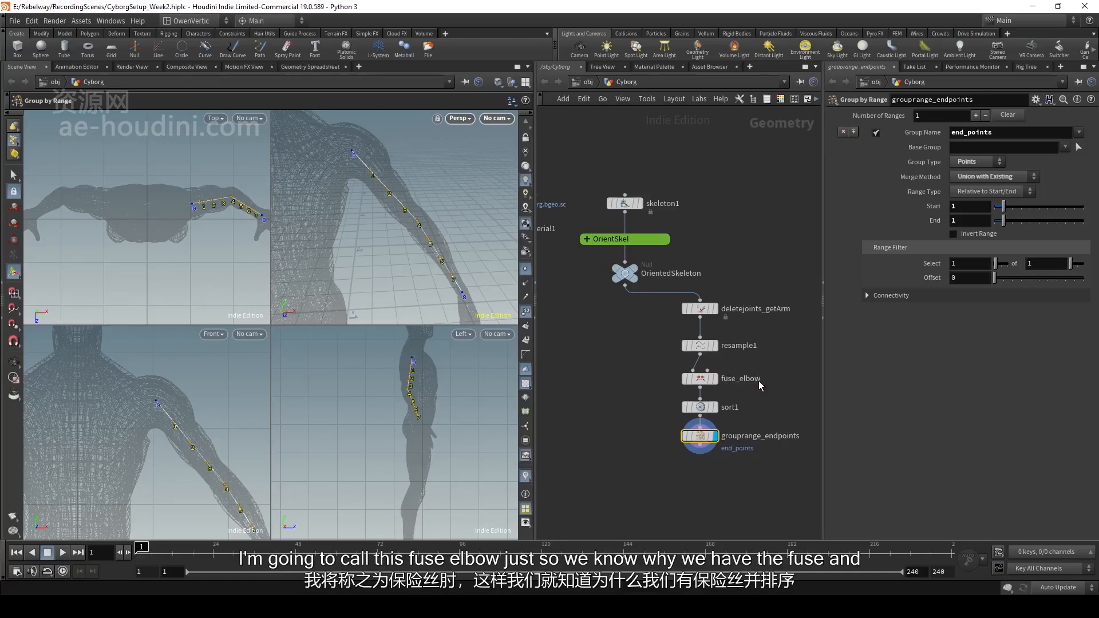
double_click(741, 406)
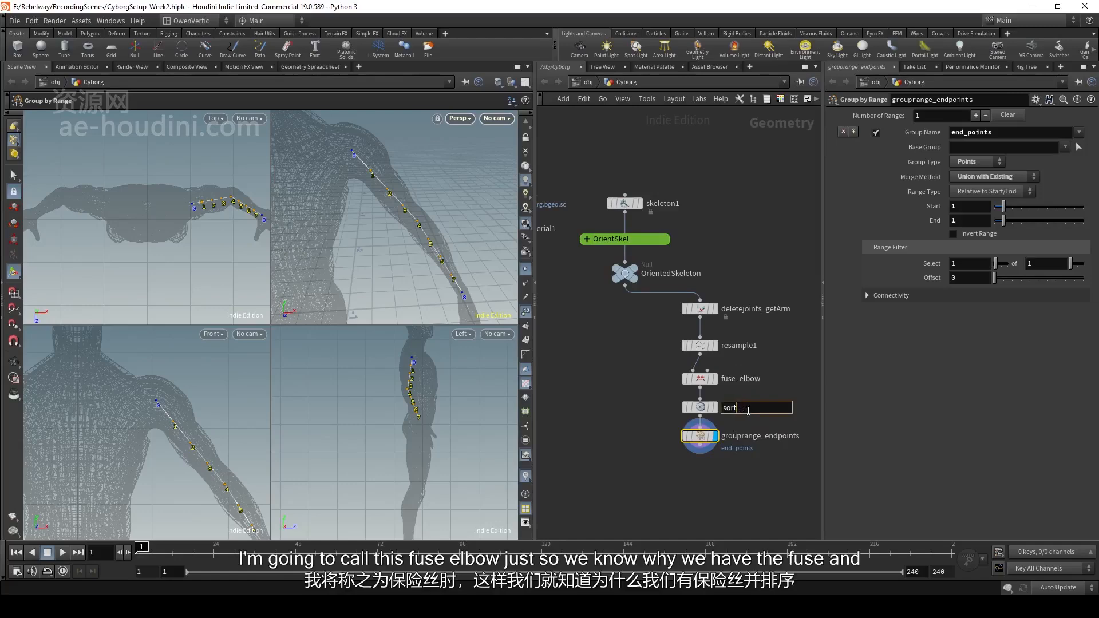
type("_reord")
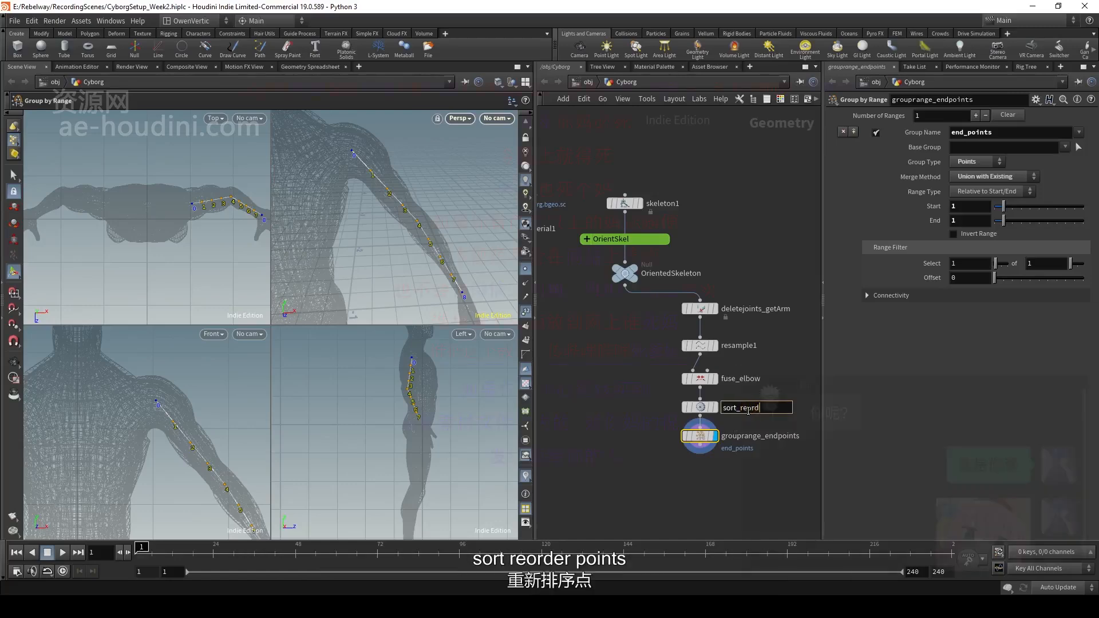
type("erPoints")
key("Return")
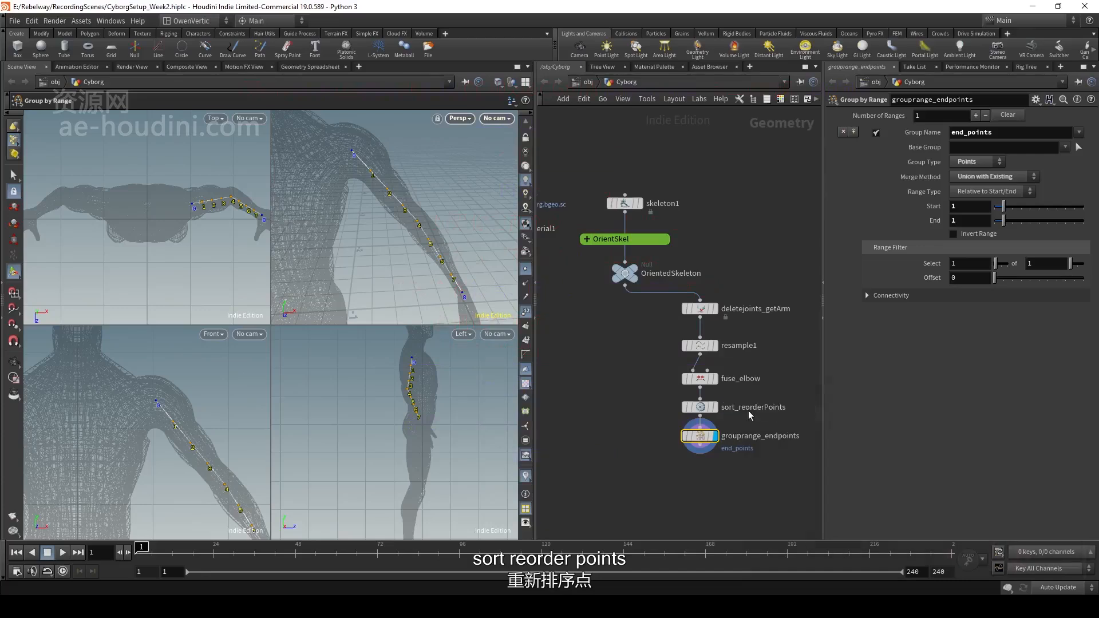
- Capitalize the P in the range group node's name so it reads grouprange_endPoints
double_click(779, 436)
left_click(783, 436)
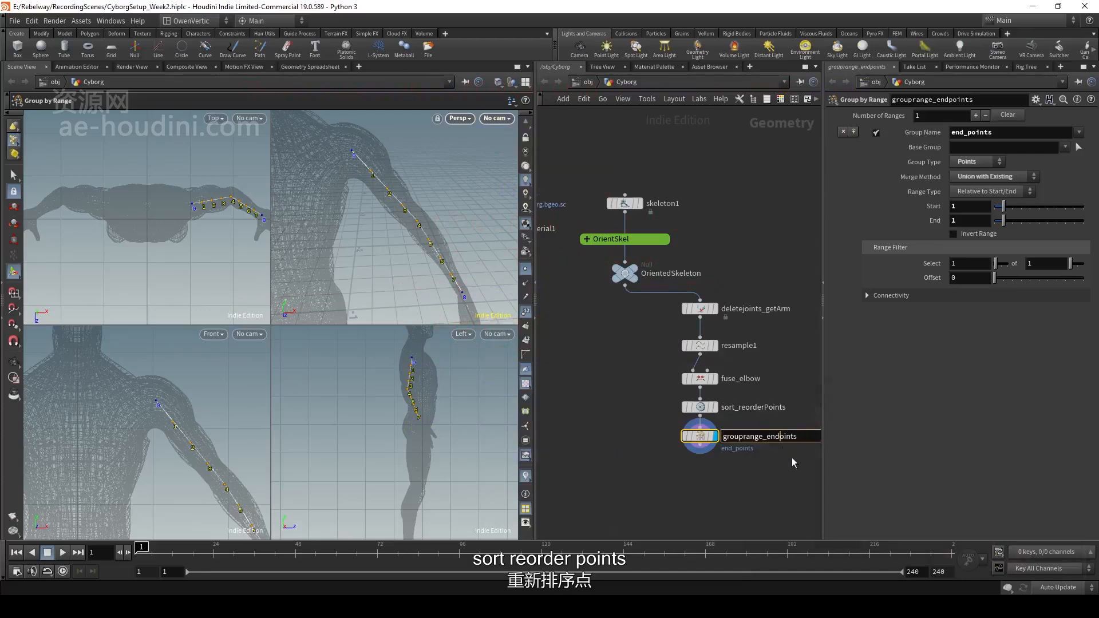
key("Delete")
type("P")
key("Return")
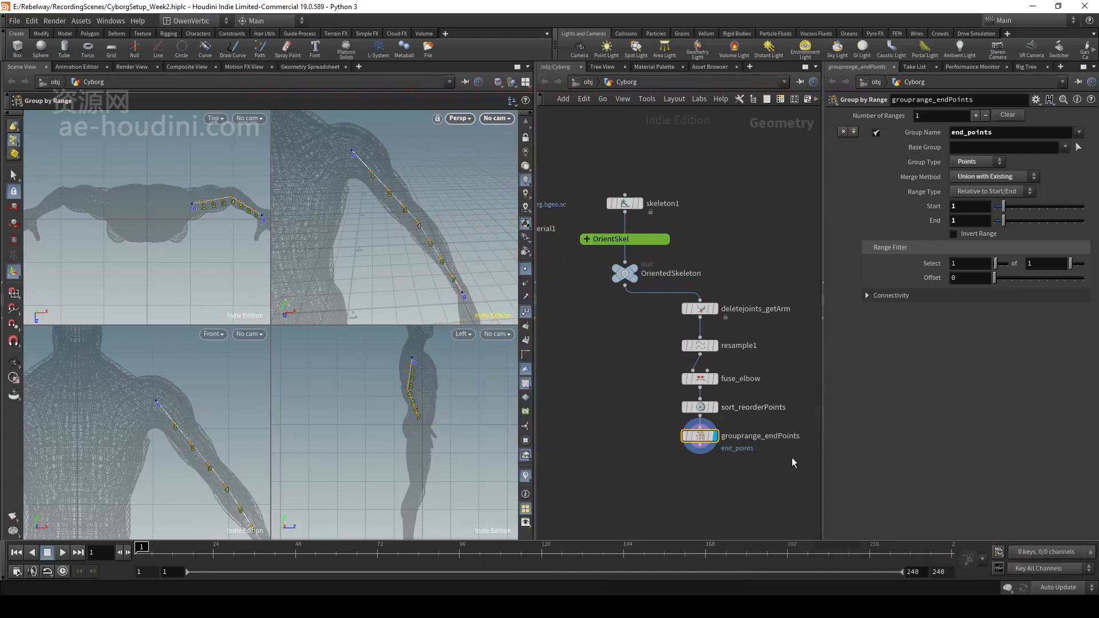
- Rename the resample1 node as resample_arms
double_click(759, 347)
key("BackSpace")
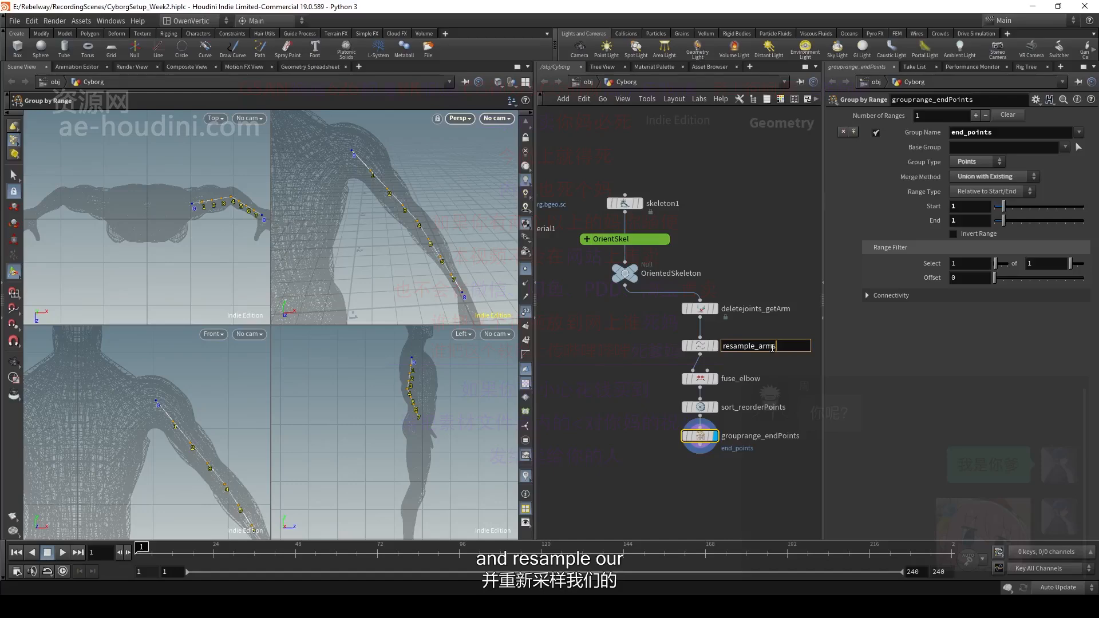
type("_arms")
key("Return")
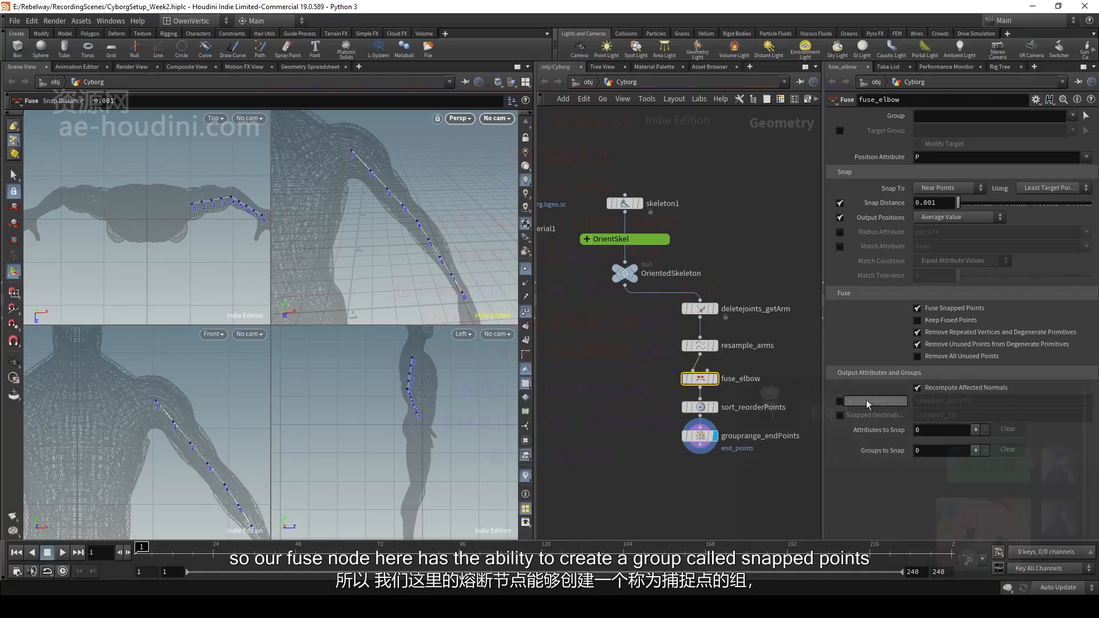
- Enable the snapped_points group output on fuse_elbow, and add a Group node beneath grouprange_endPoints, wired to its output
left_click(839, 401)
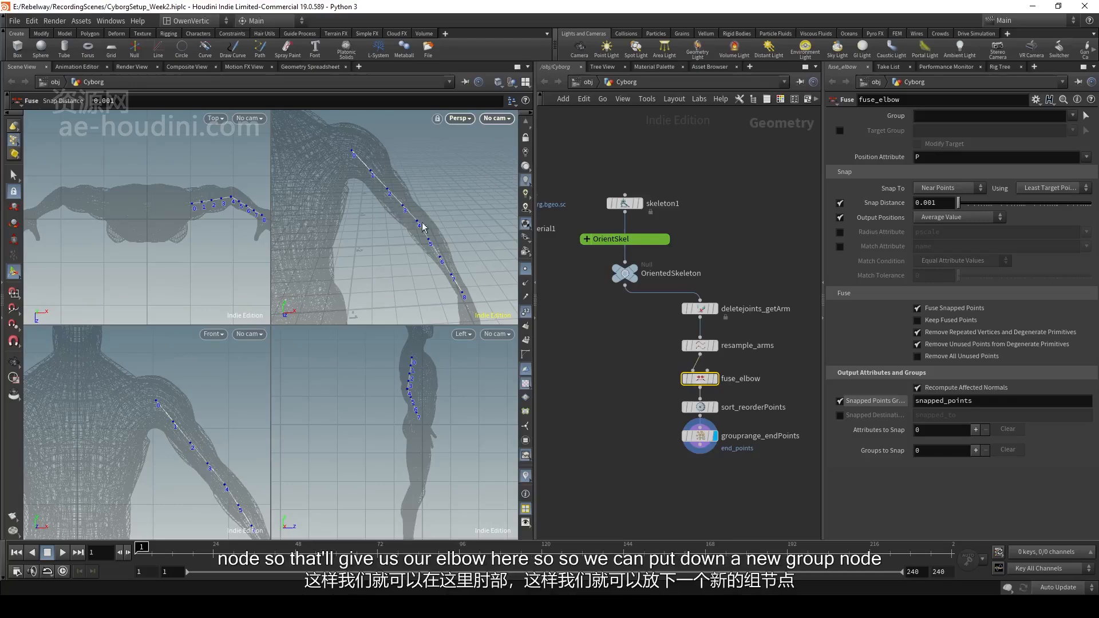
left_click(700, 466)
key("Tab")
type("group")
key("Return")
left_click(700, 469)
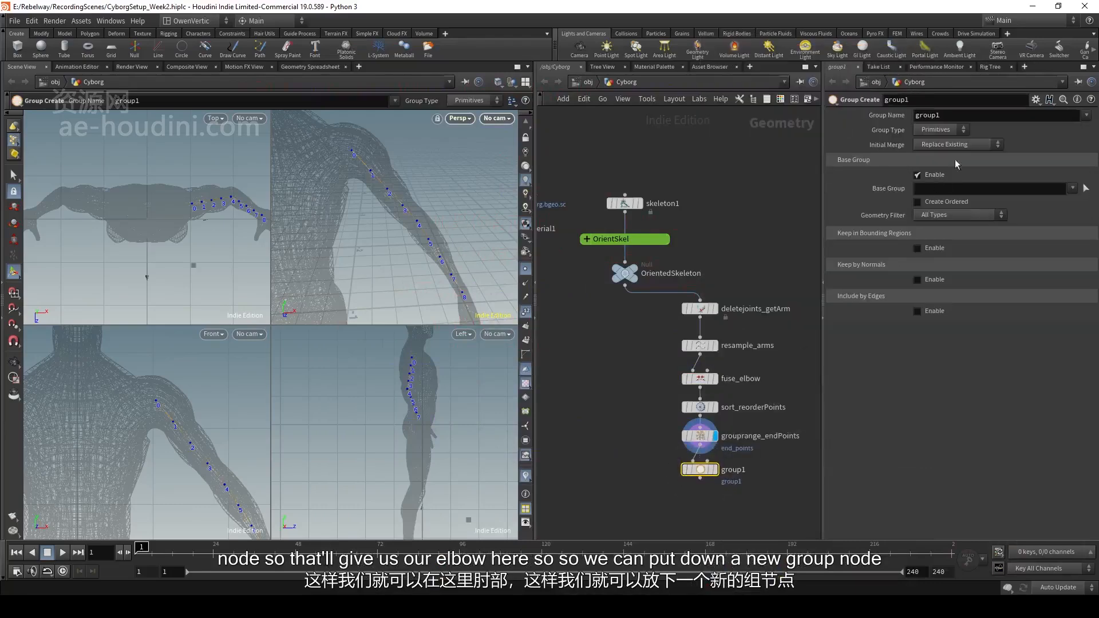
- Set group1's group name to the existing end_points and its group type to Points, and display the node
left_click(1086, 115)
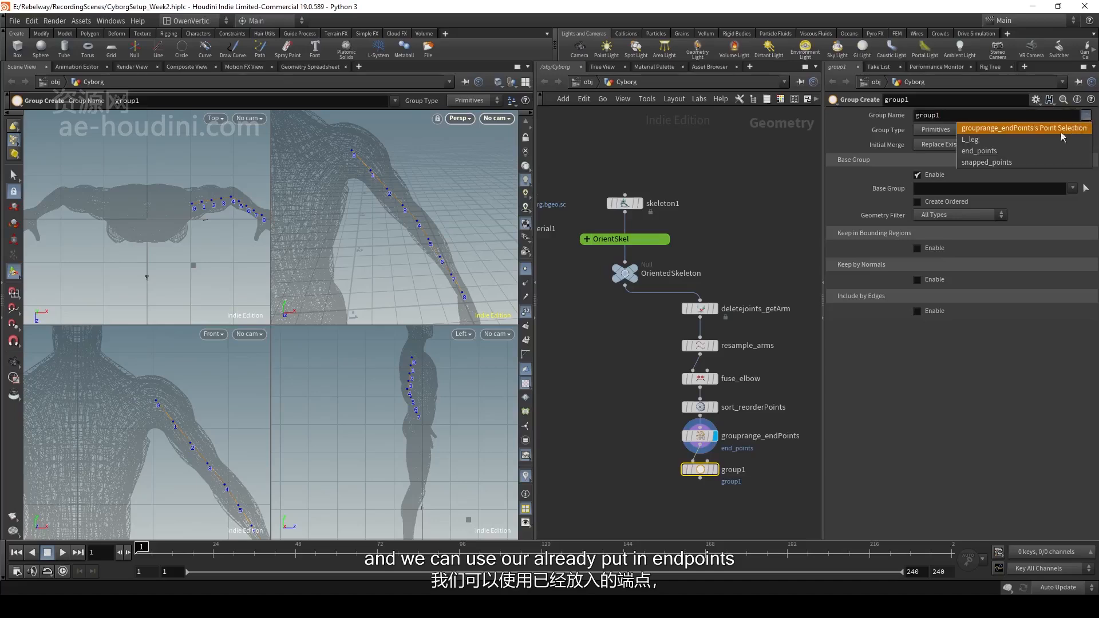
left_click(1034, 150)
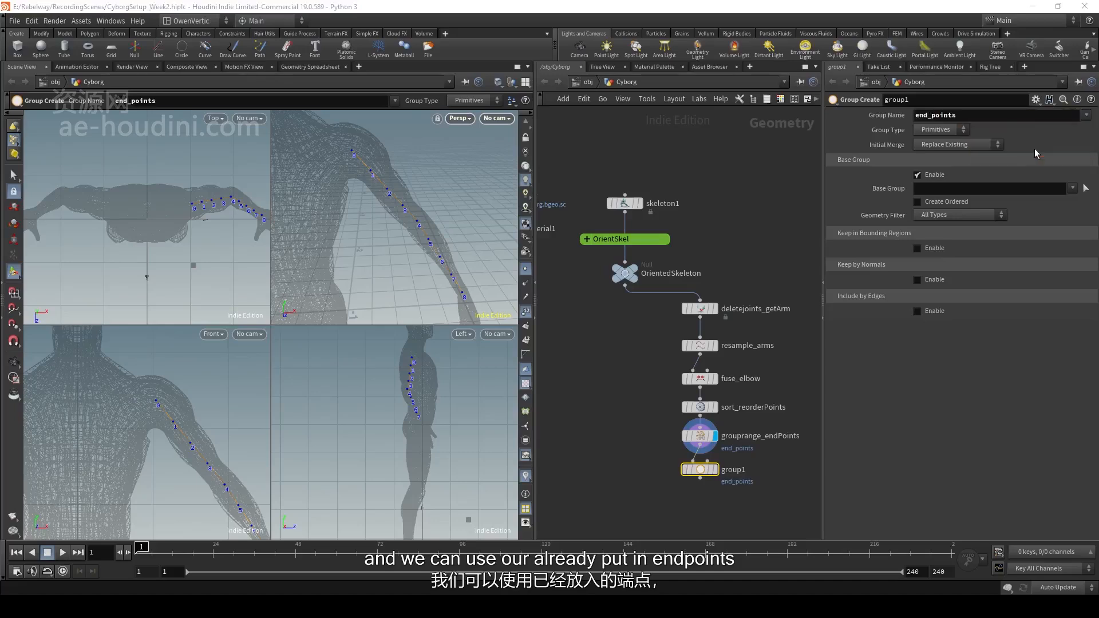
left_click(714, 469)
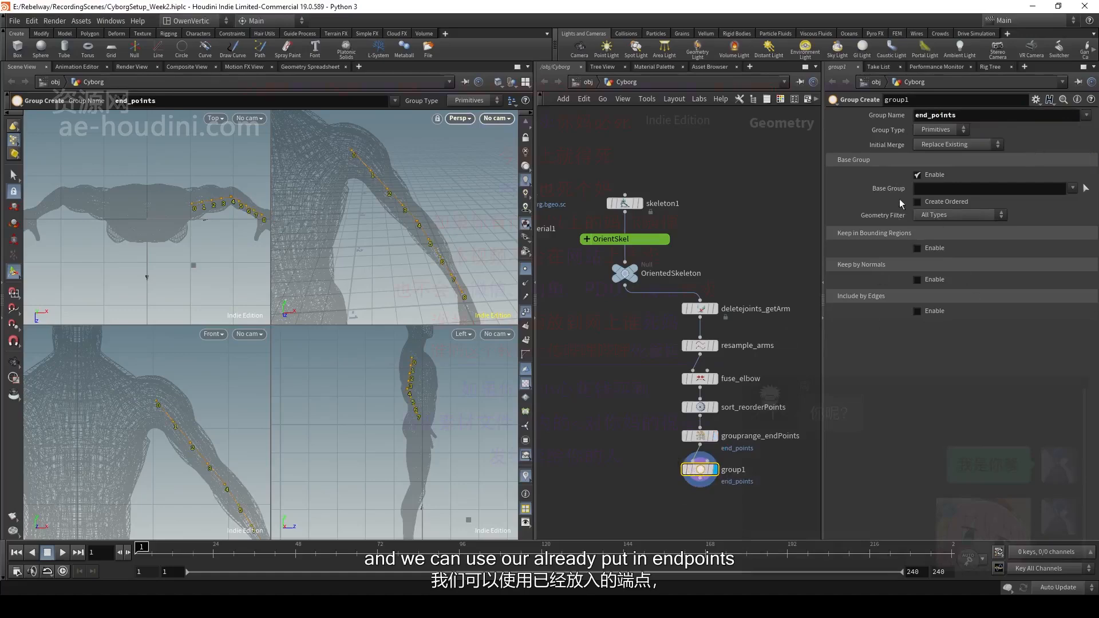
left_click(932, 129)
left_click(938, 143)
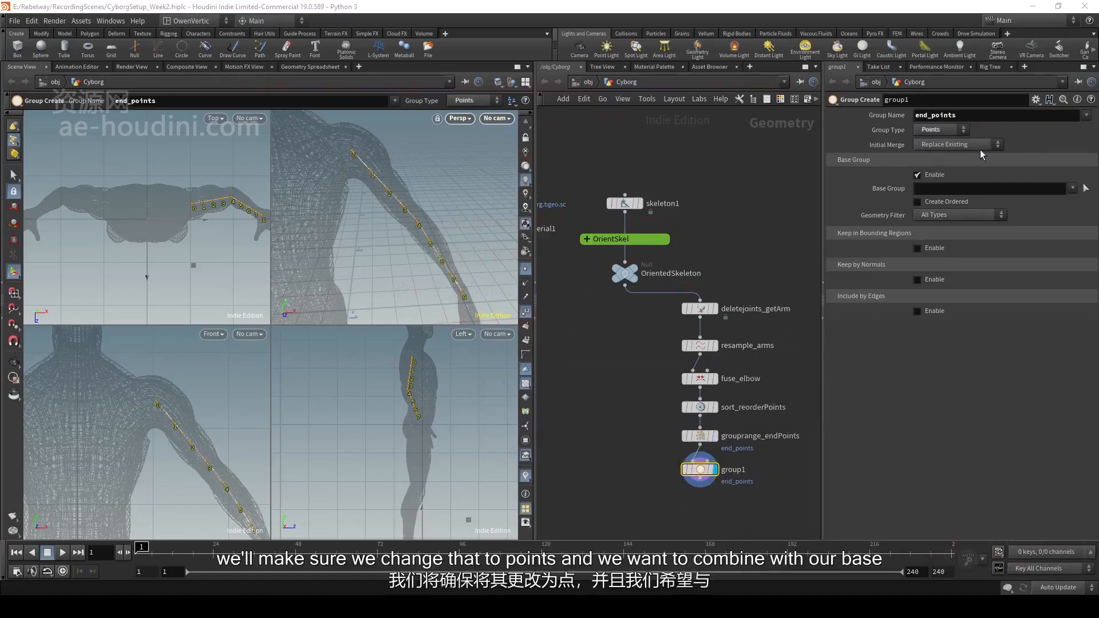
- Set group1's initial merge to Union with Existing and its base group to snapped_points
left_click(974, 145)
left_click(974, 167)
left_click(1072, 188)
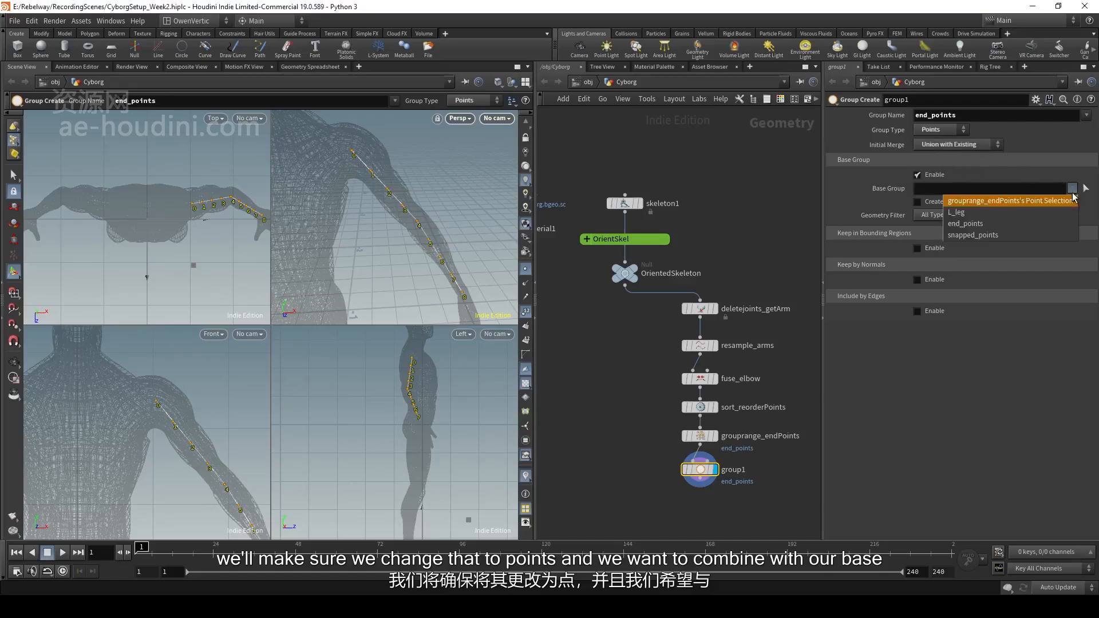
left_click(1022, 232)
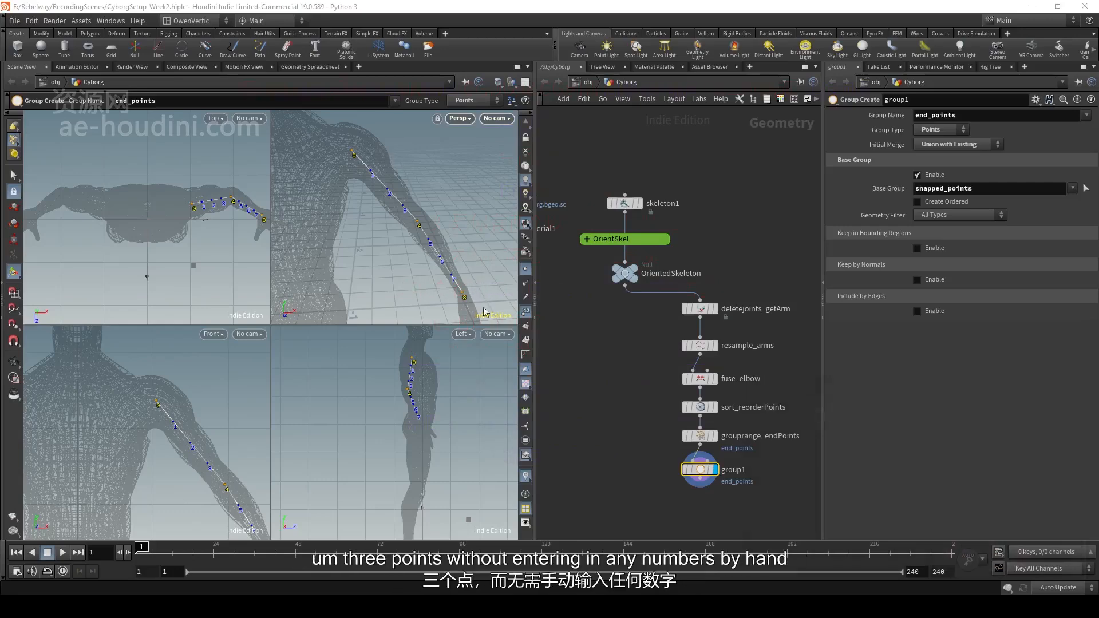
left_click_drag(462, 225, 427, 192)
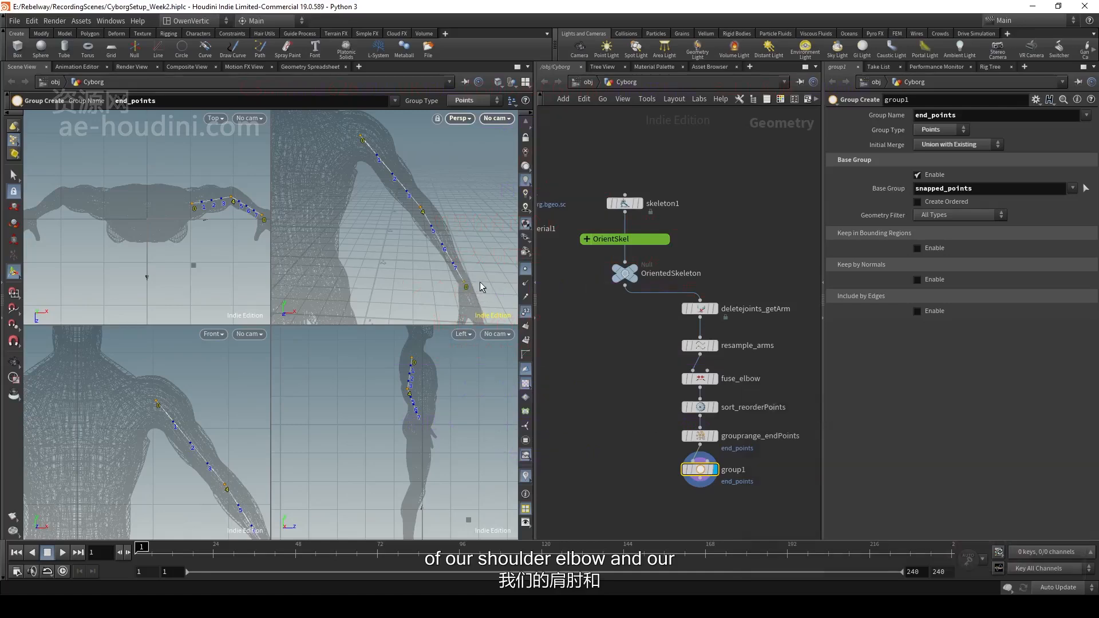
- Rename the group1 node as group_combineSnappedAndEnds
scroll(698, 401, "up", 2)
double_click(705, 397)
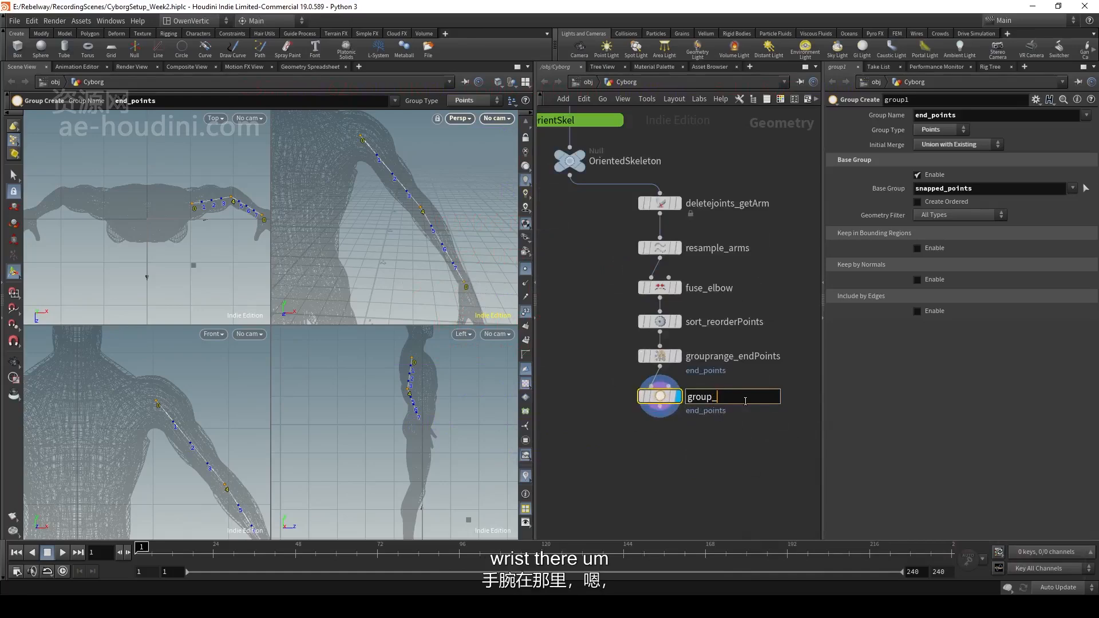
type("group_combine")
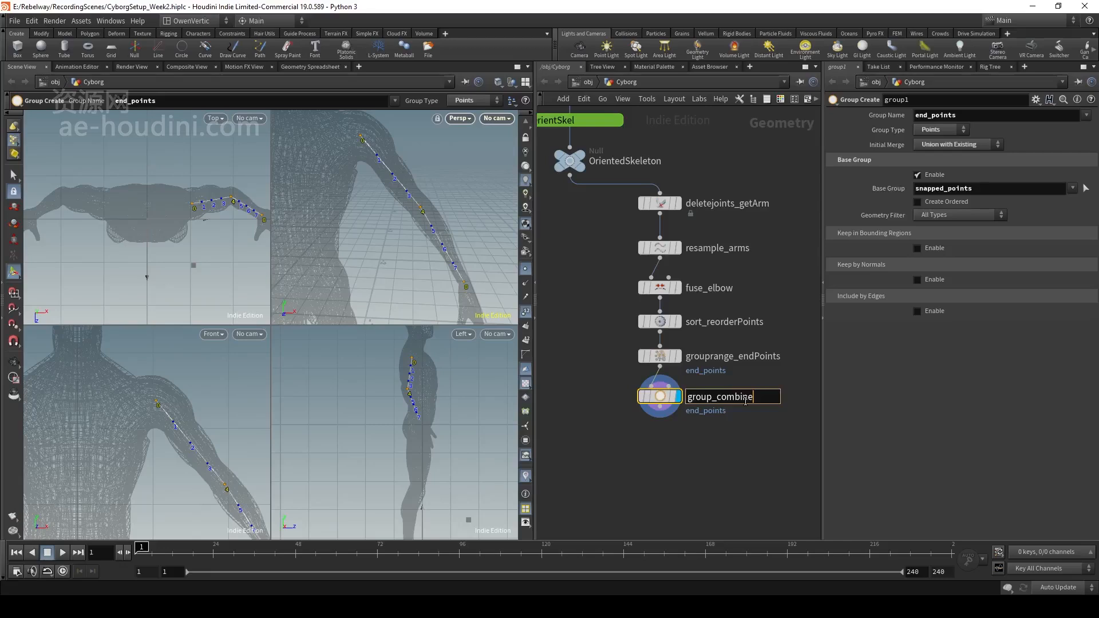
type("Elbow")
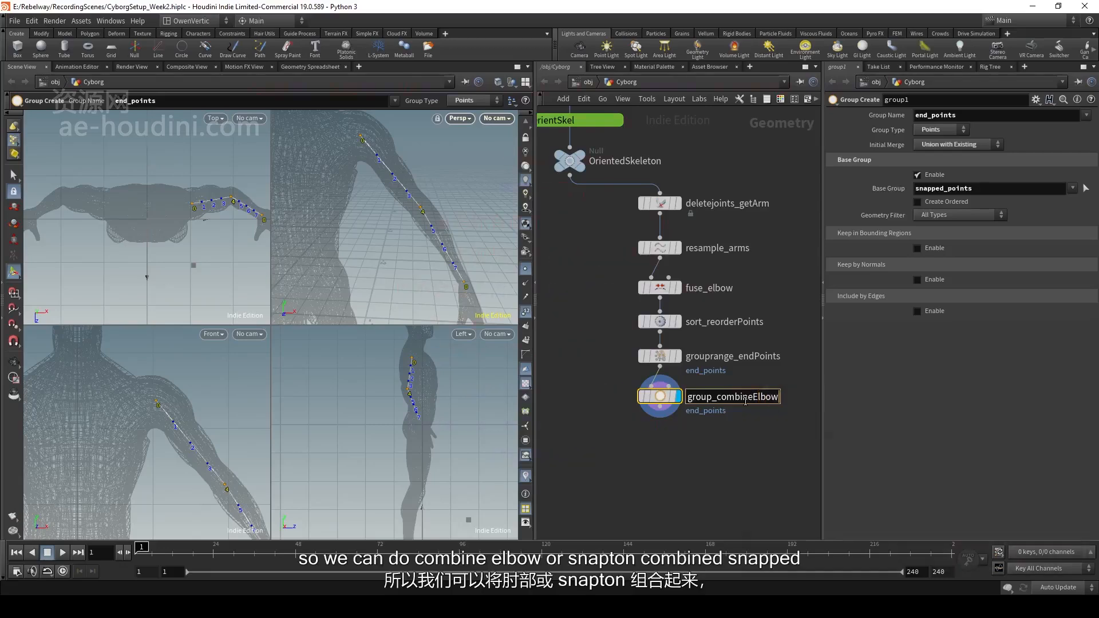
key("BackSpace")
key("BackSpace")
type("SnappedAnd")
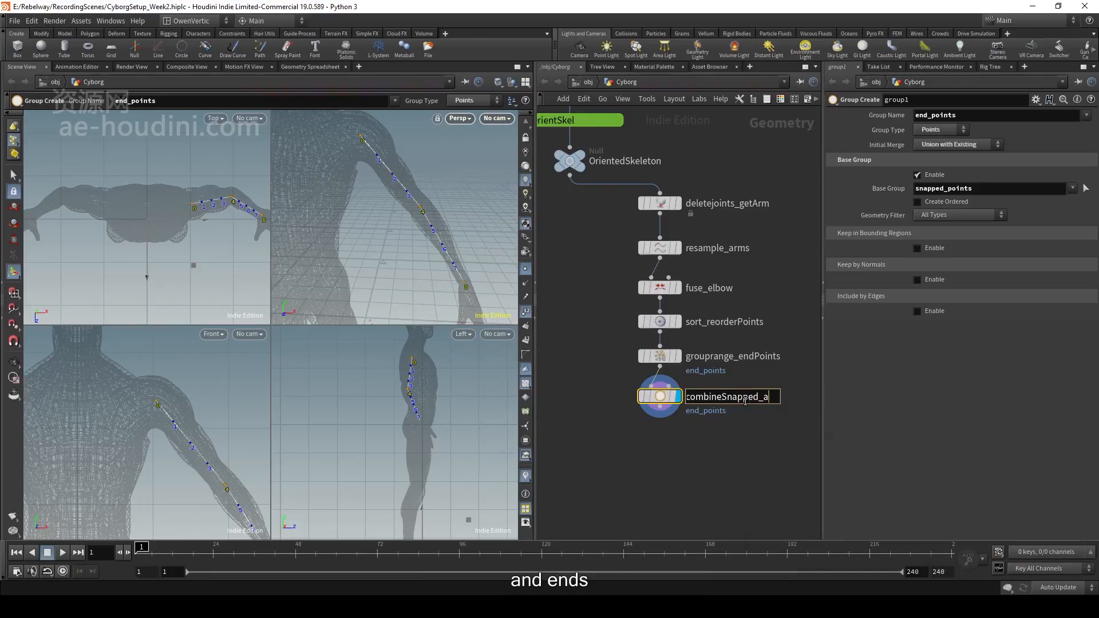
key("BackSpace")
key("BackSpace")
type("ndEnds")
key("Return")
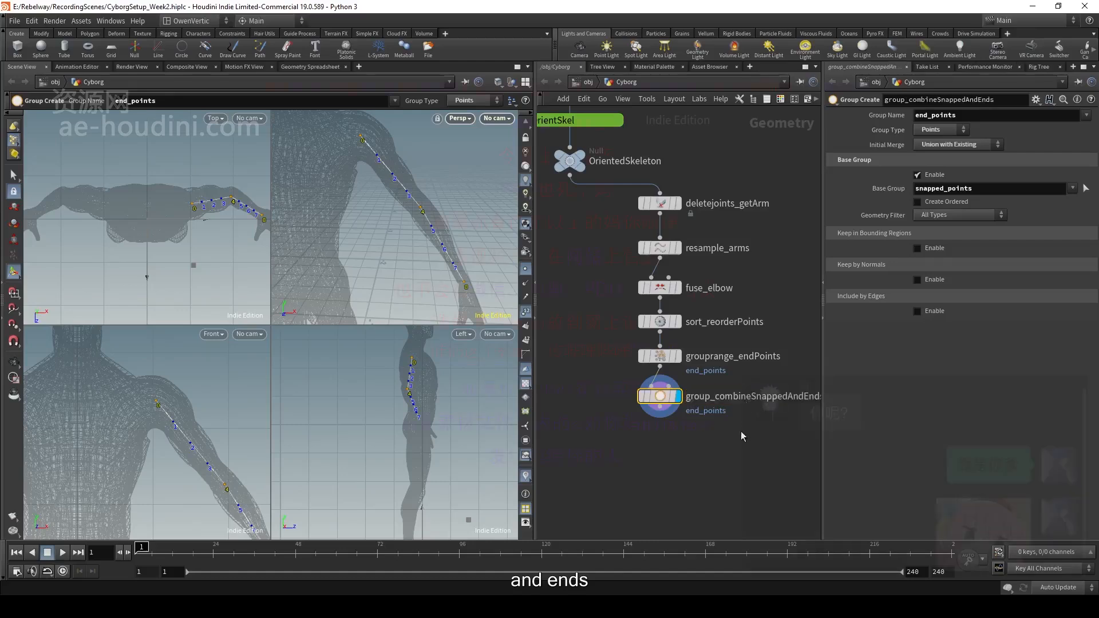
- Add a Group node beneath group_combineSnappedAndEnds, wired to its output
key("h")
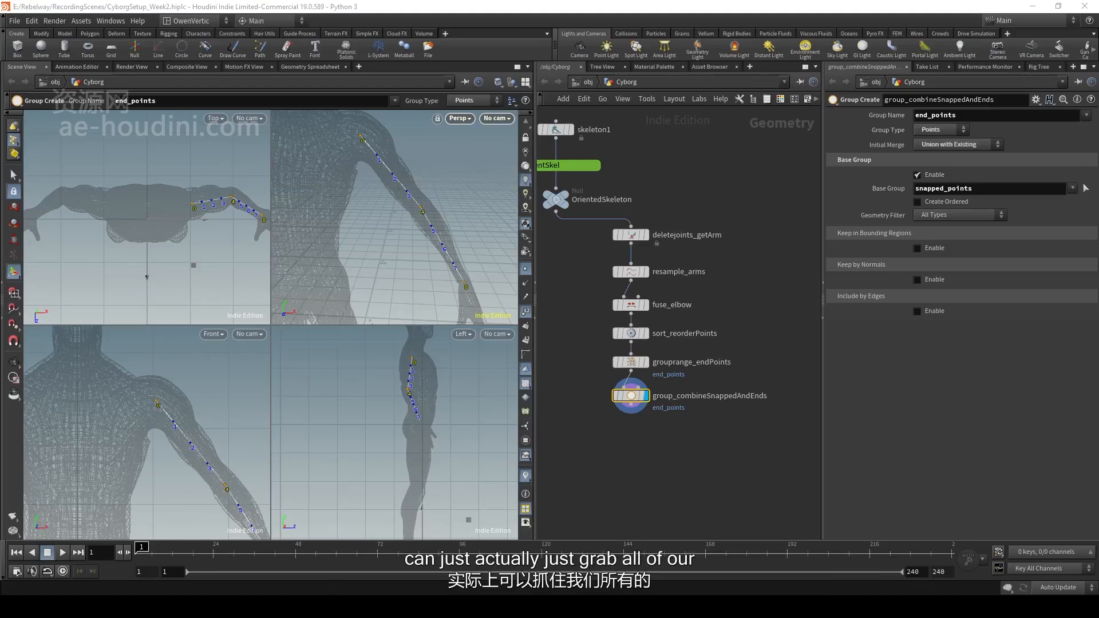
middle_click_drag(647, 440, 695, 428)
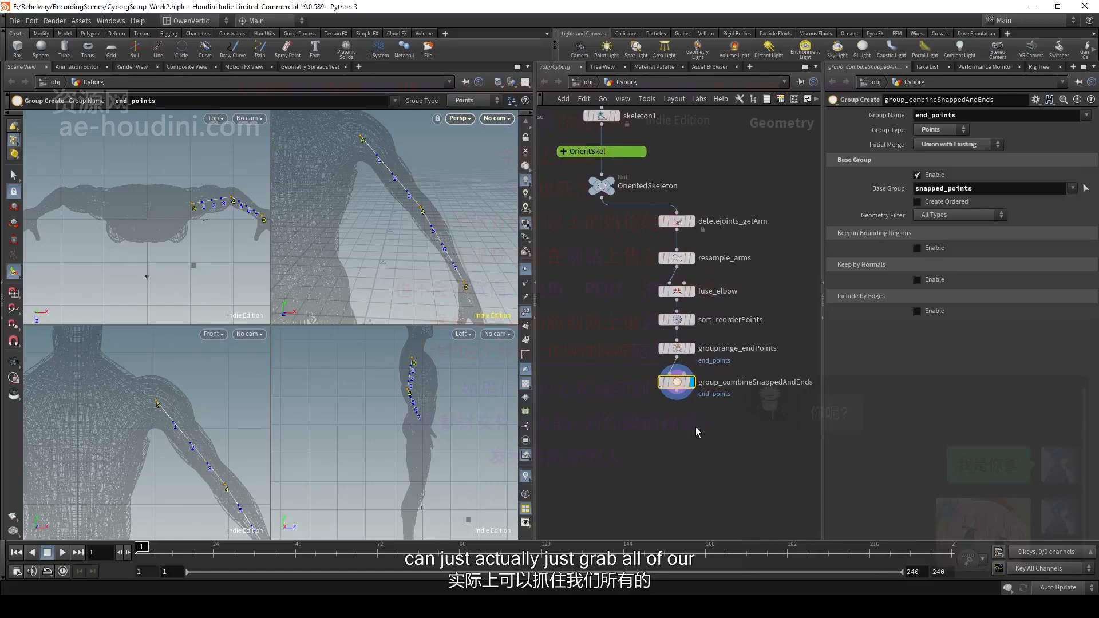
left_click(679, 402)
key("Tab")
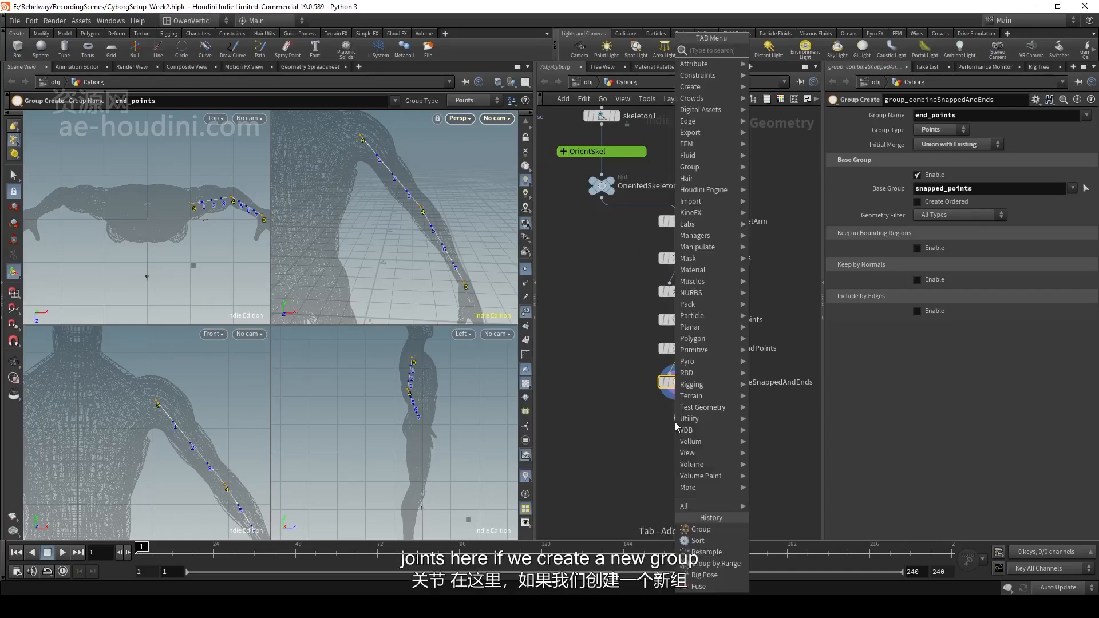
type("group")
key("Return")
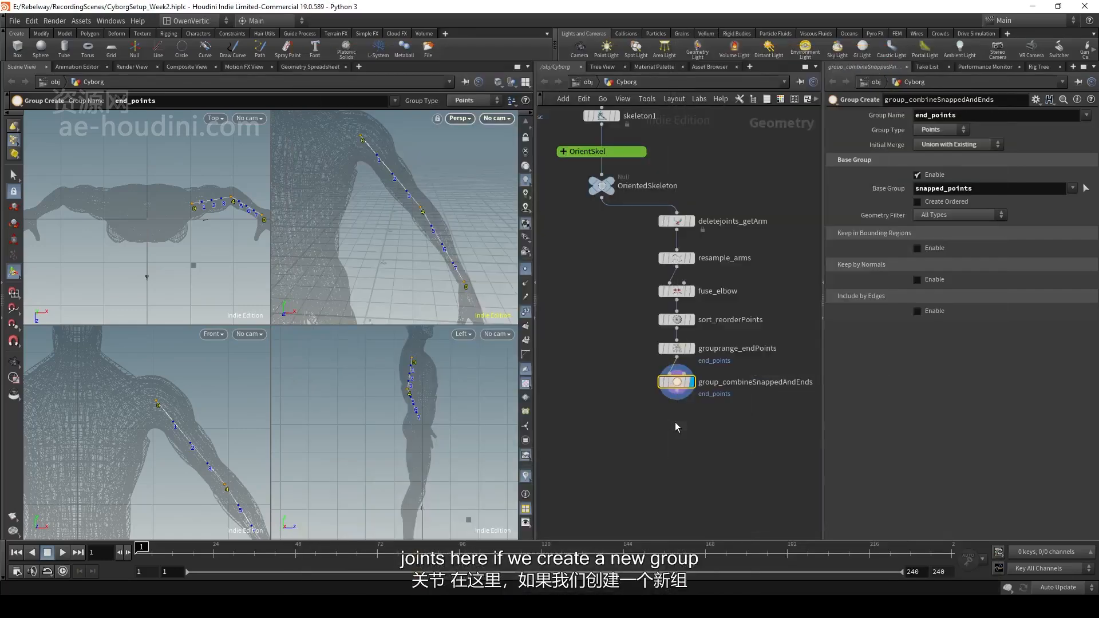
left_click(676, 422)
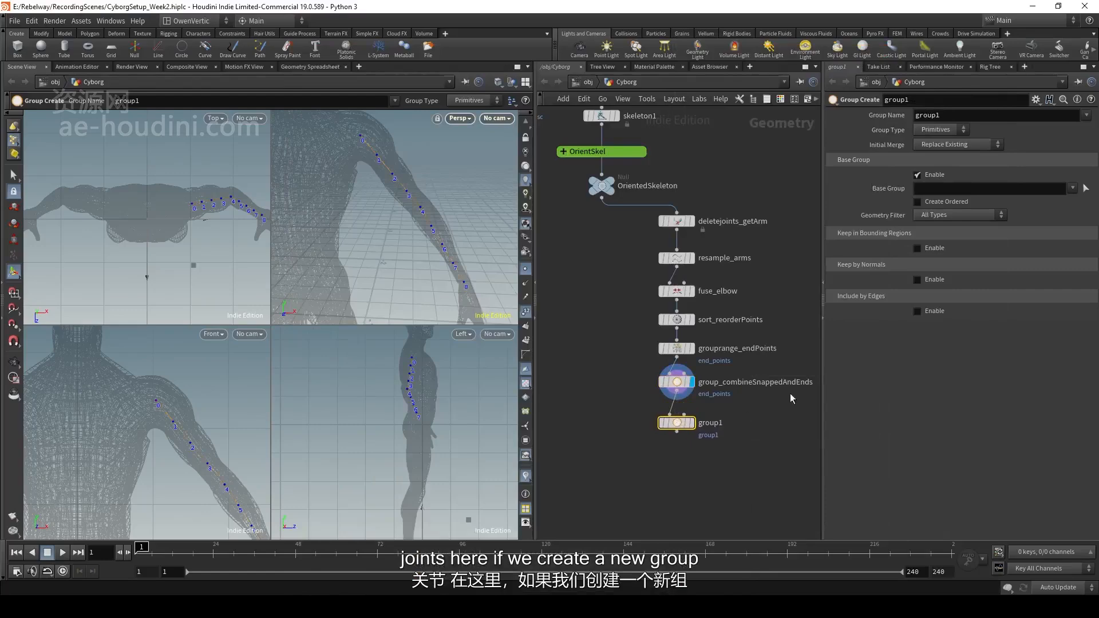
- Set the new node's group name to the existing end_points and its group type to Points, and display the node
double_click(939, 115)
key("BackSpace")
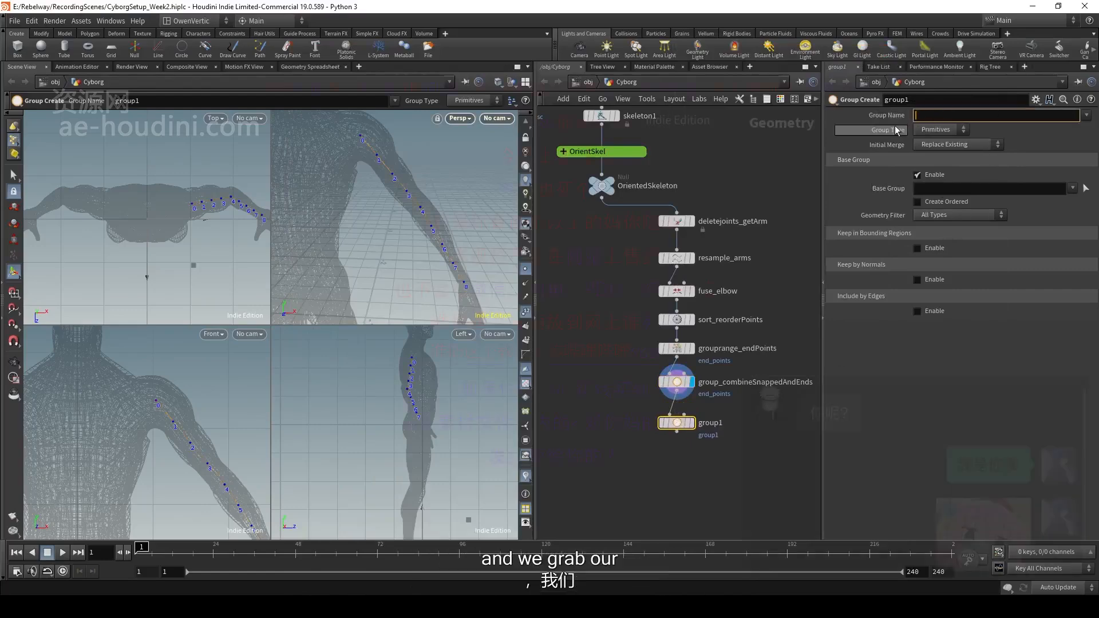
left_click(1086, 115)
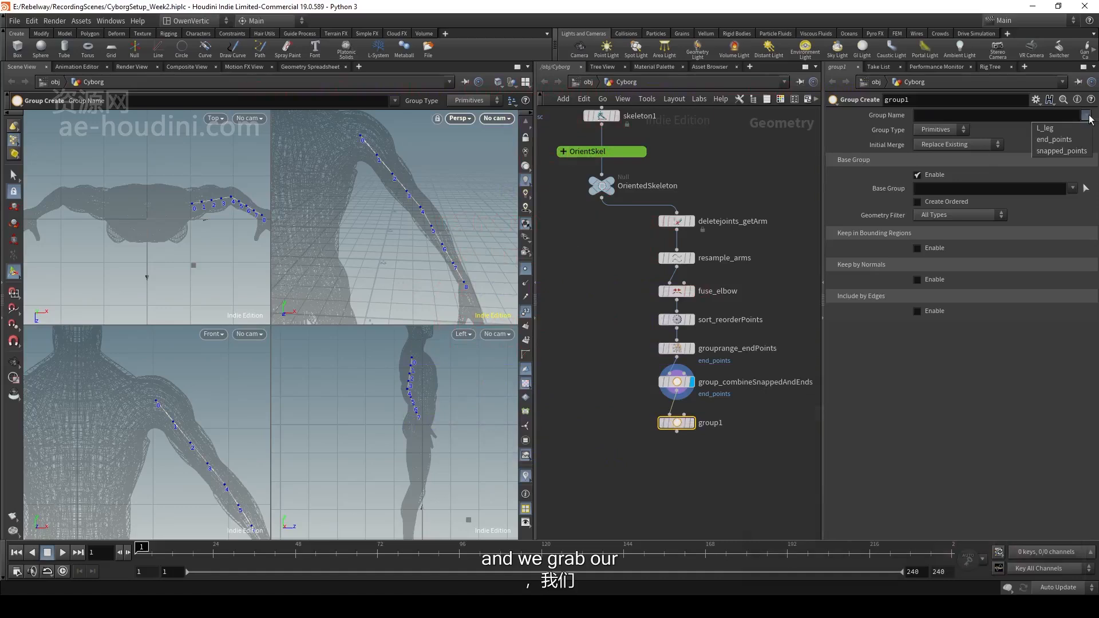
left_click(1081, 141)
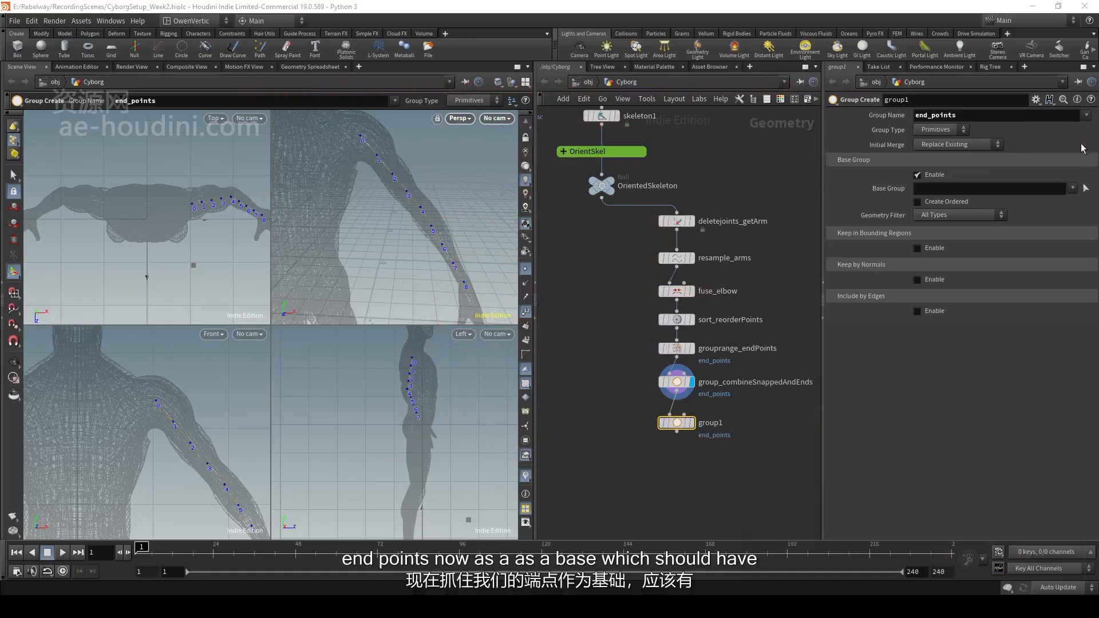
left_click(704, 410)
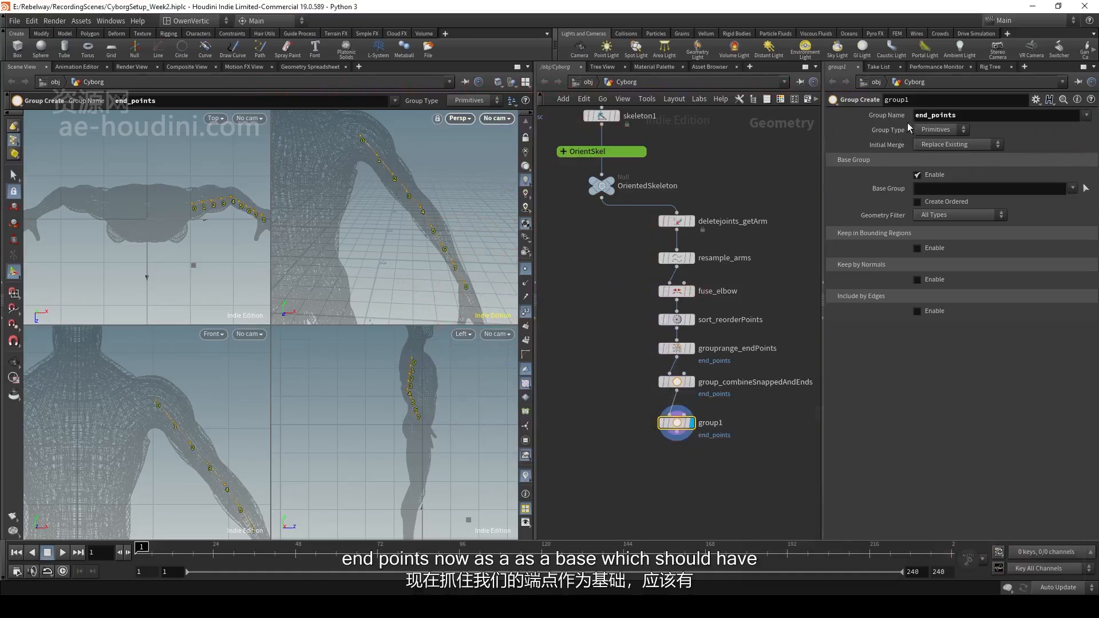
left_click(939, 130)
left_click(933, 143)
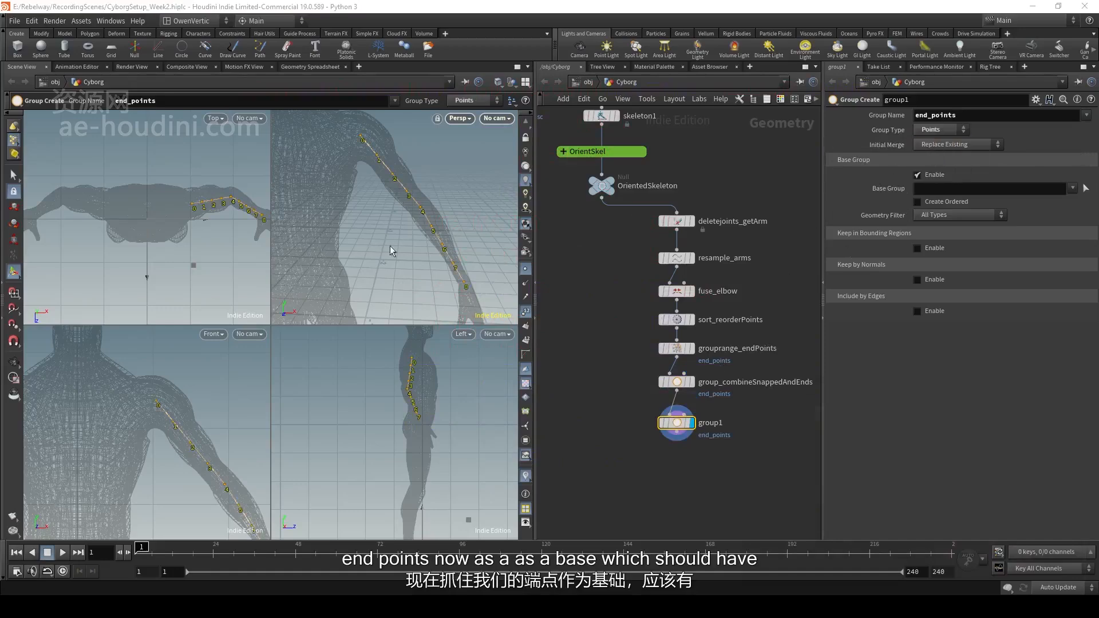
left_click(933, 146)
left_click(944, 155)
left_click(918, 175)
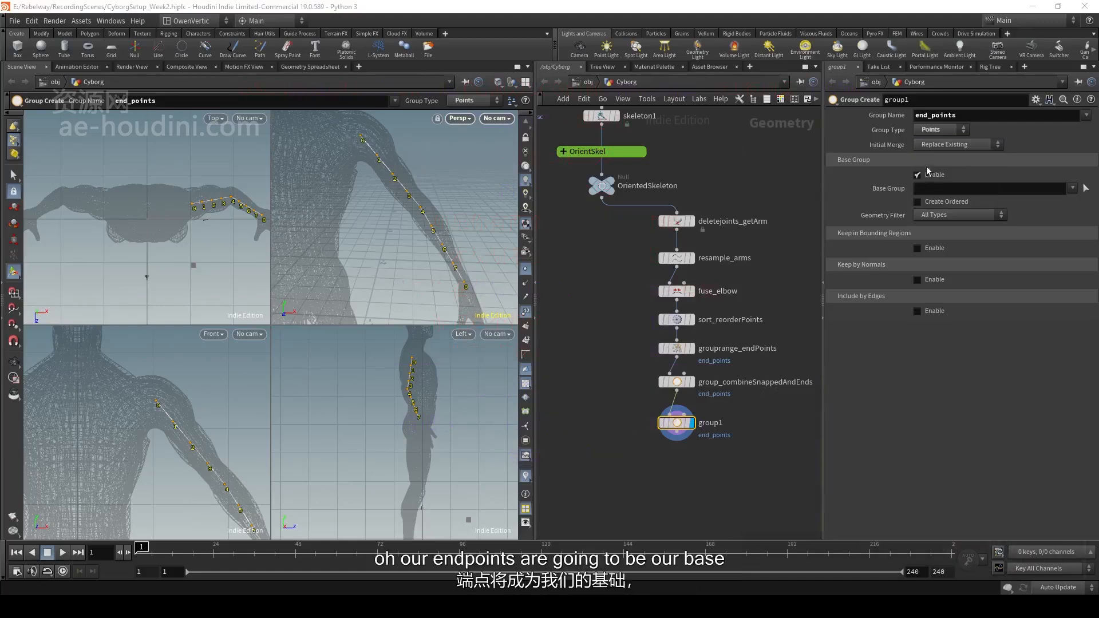
- Clear group1's group name and choose end_points as its base group
left_click_drag(958, 115, 877, 119)
key("BackSpace")
key("Return")
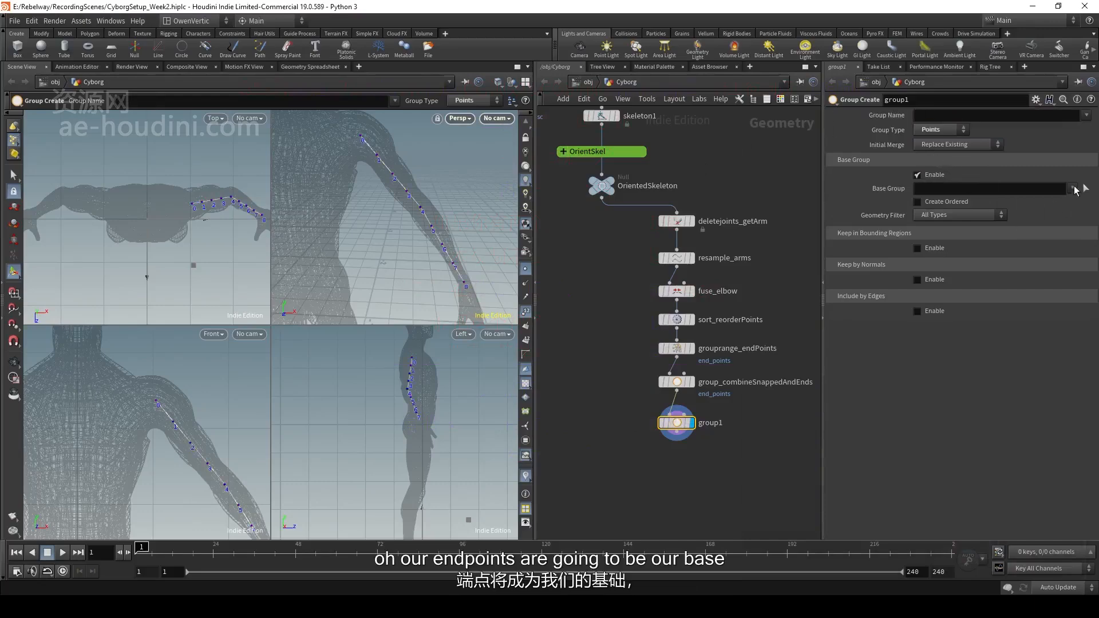
left_click(1073, 188)
left_click(1054, 212)
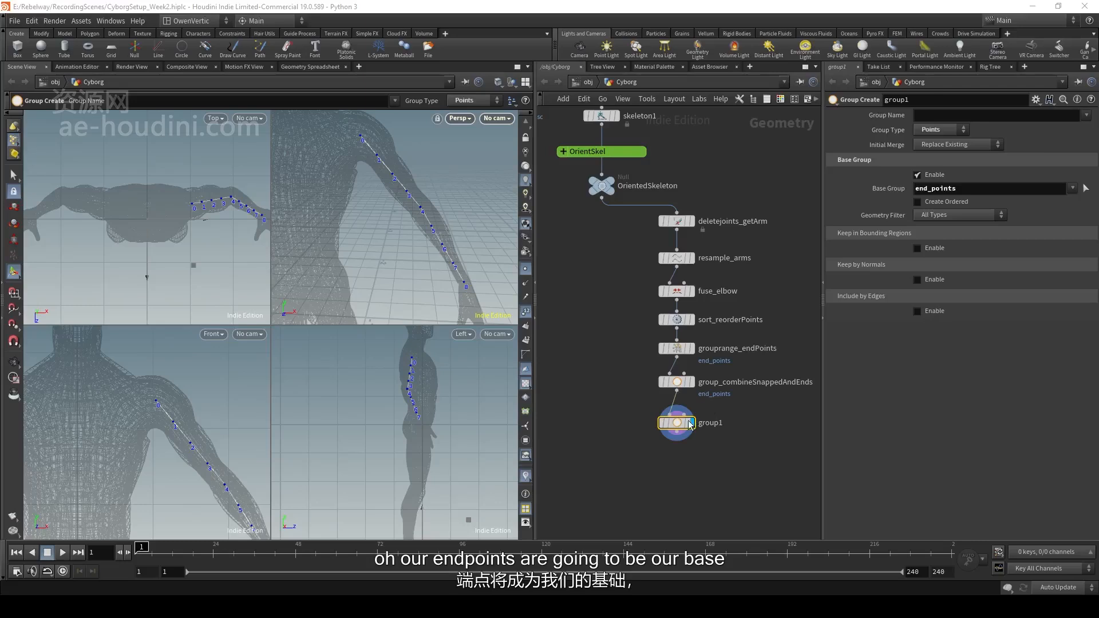
- Try naming the group twist_joints with its initial merge set to Subtract from Existing
left_click(936, 117)
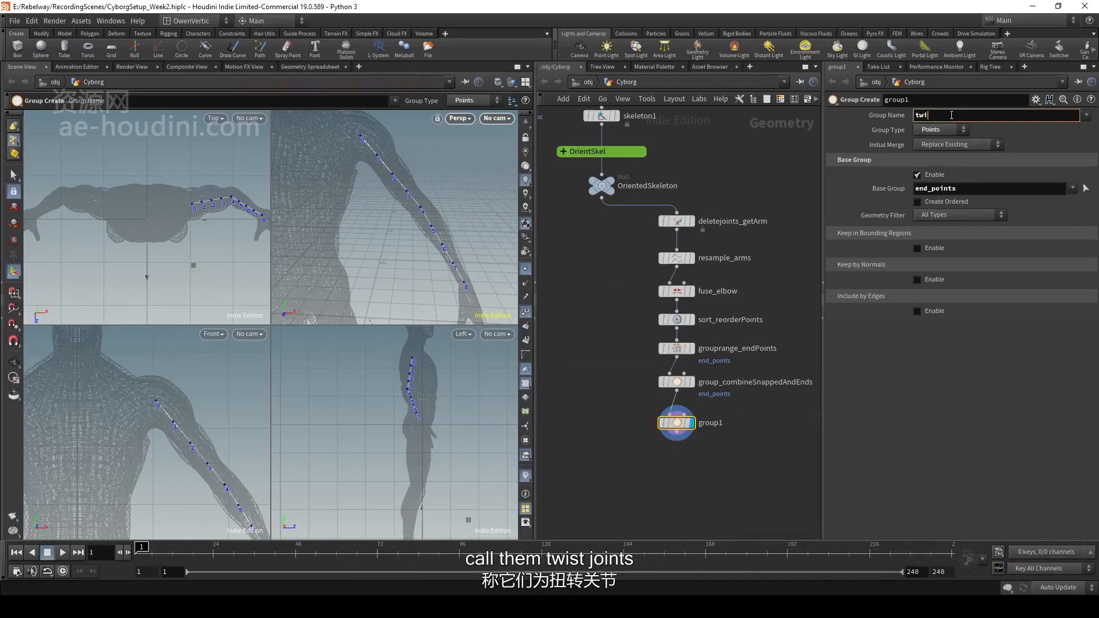
type("twist_joints")
key("Return")
left_click(960, 145)
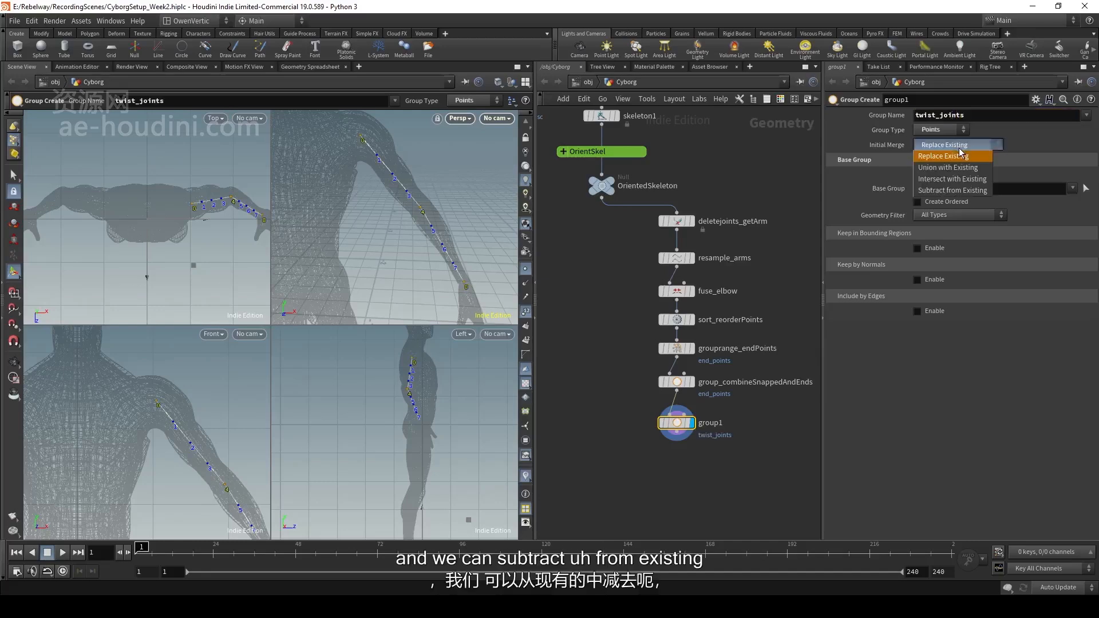
left_click(981, 192)
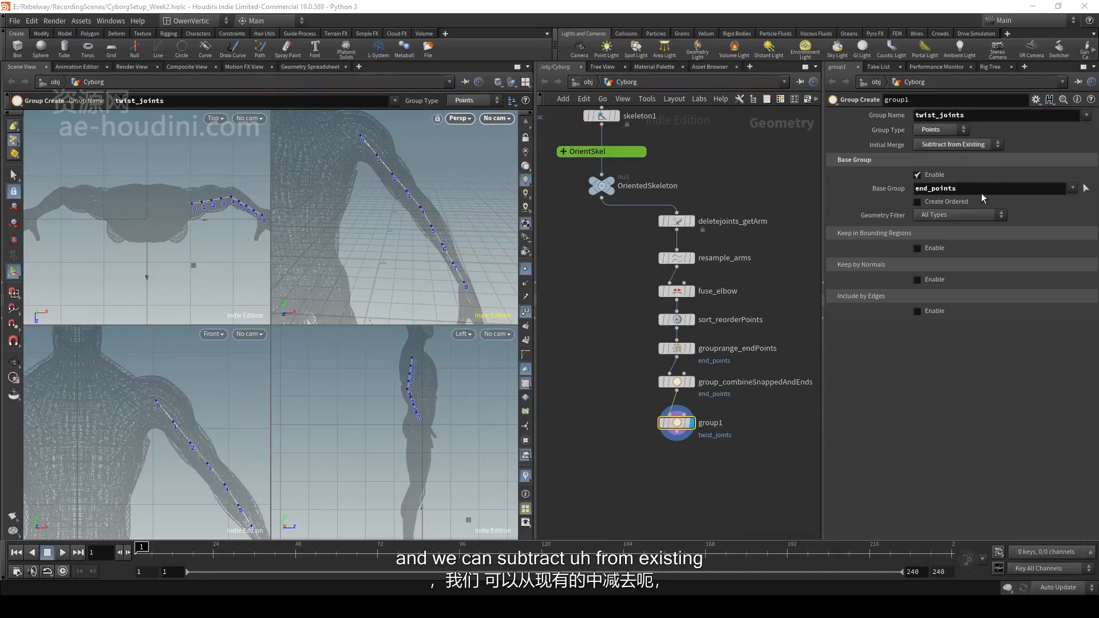
left_click(959, 144)
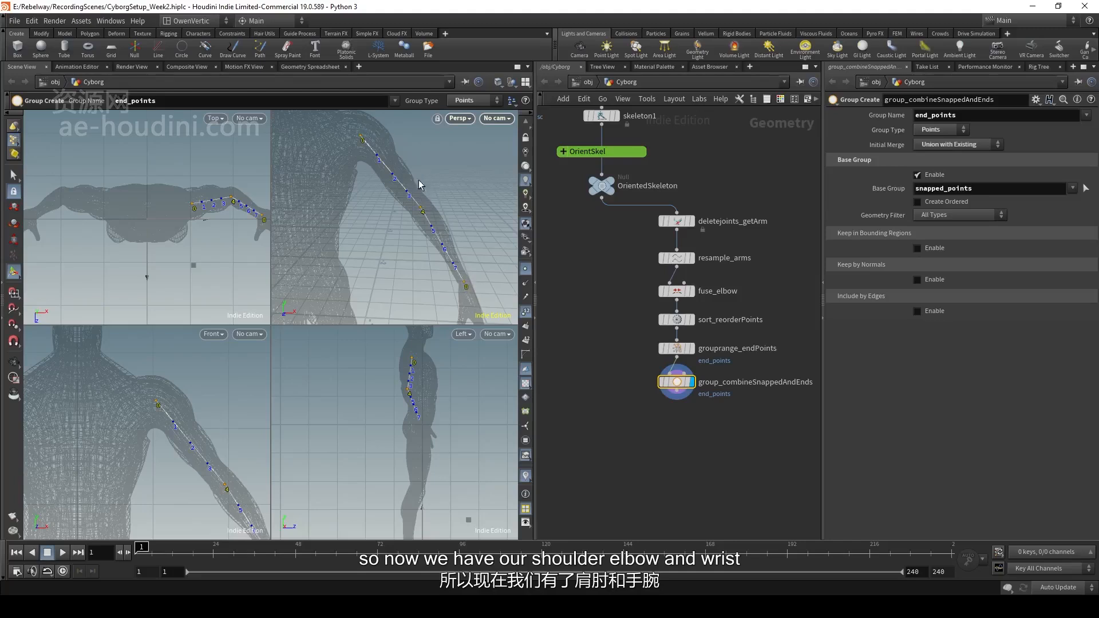
- Wire a fresh Group node beneath group_combineSnappedAndEnds and rename it group_all
left_click(677, 398)
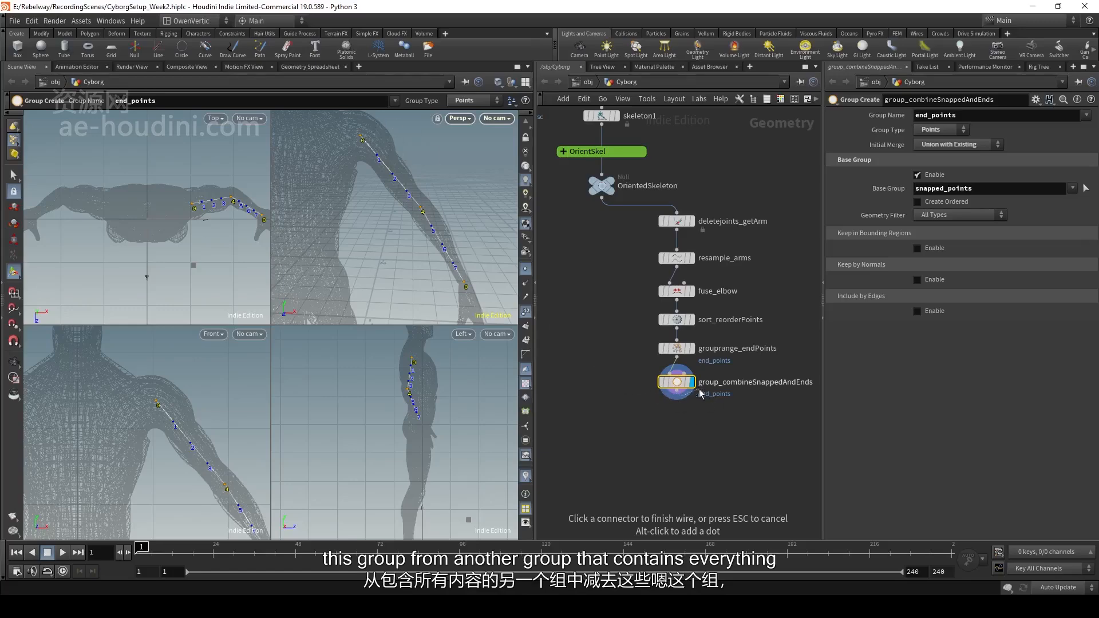
left_click(681, 428)
type("group")
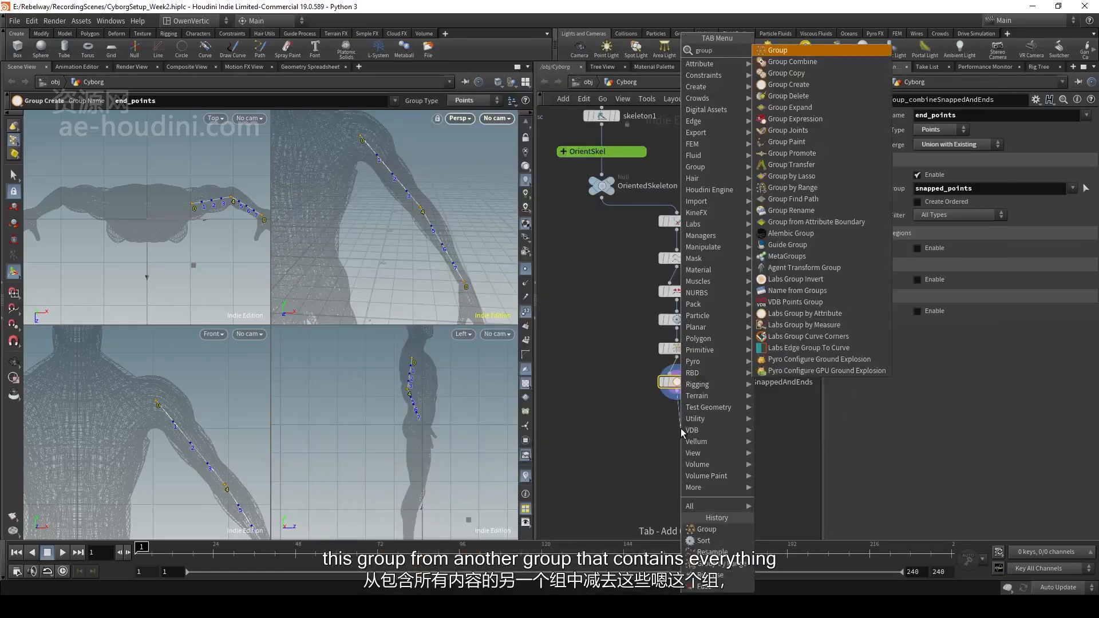
key("Return")
mouse_move(682, 432)
left_mouse_down()
mouse_move(674, 421)
mouse_move(681, 429)
left_mouse_up()
double_click(713, 422)
type("group")
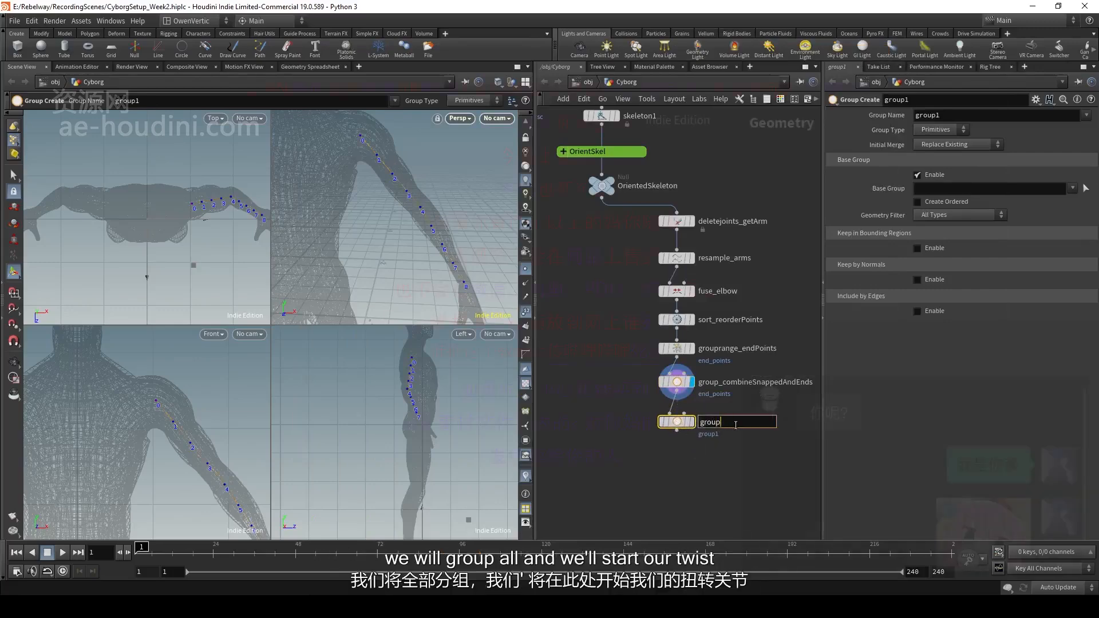
type("_all")
key("Return")
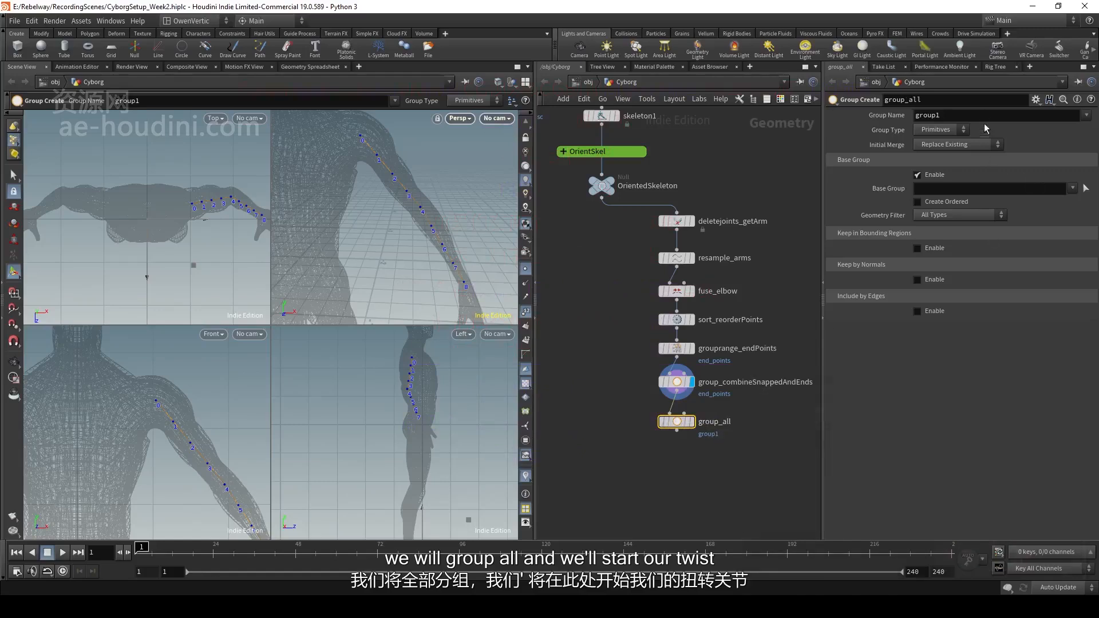
- Set group_all's group name to twist_joint and its group type to Points, and display the node
double_click(939, 115)
type("twis")
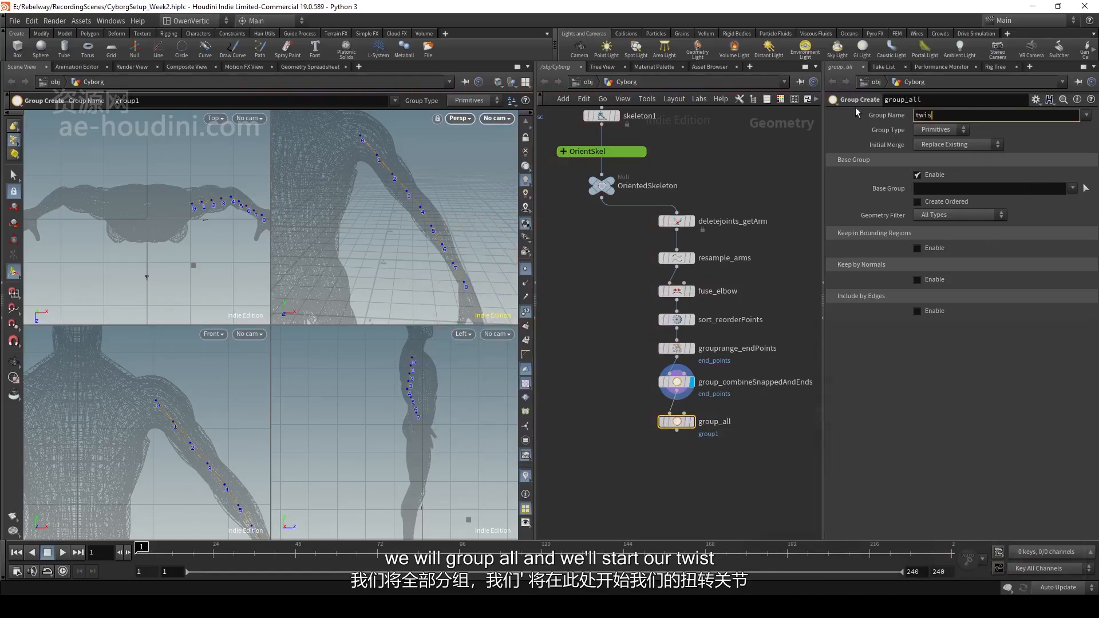
type("t_join")
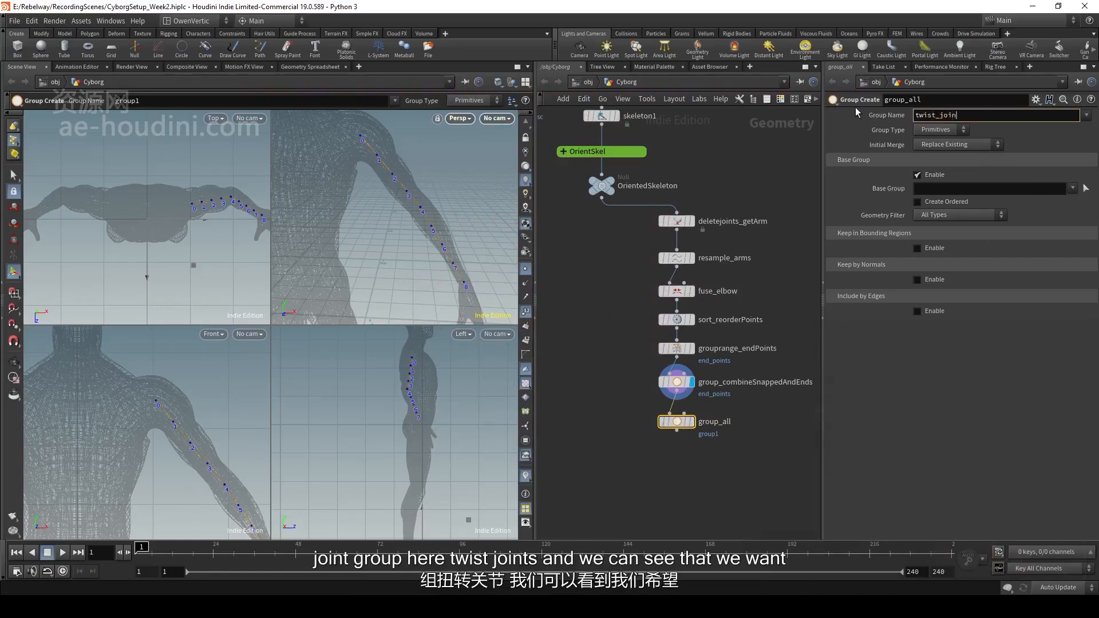
type("t")
key("Return")
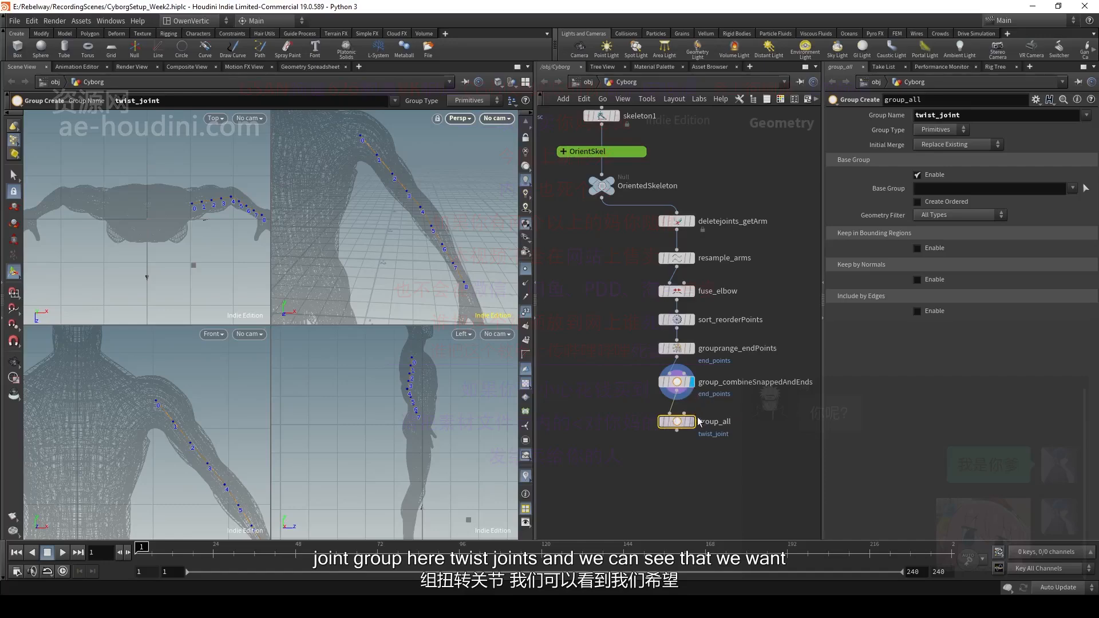
left_click(938, 130)
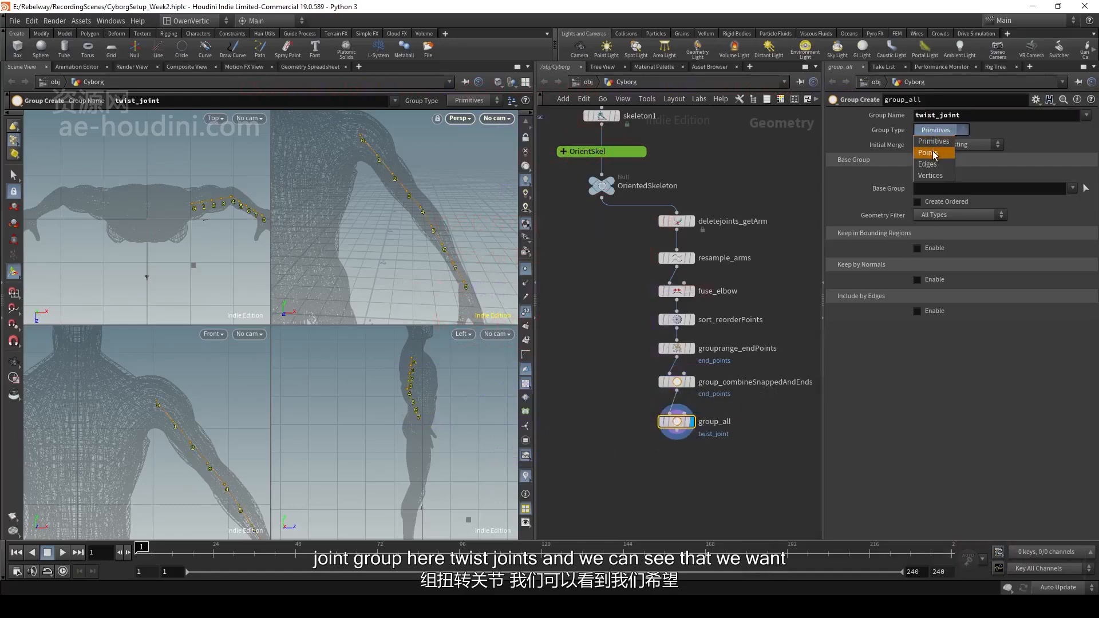
left_click(927, 153)
- Add another Group node wired beneath group_all
middle_click_drag(683, 479, 686, 471)
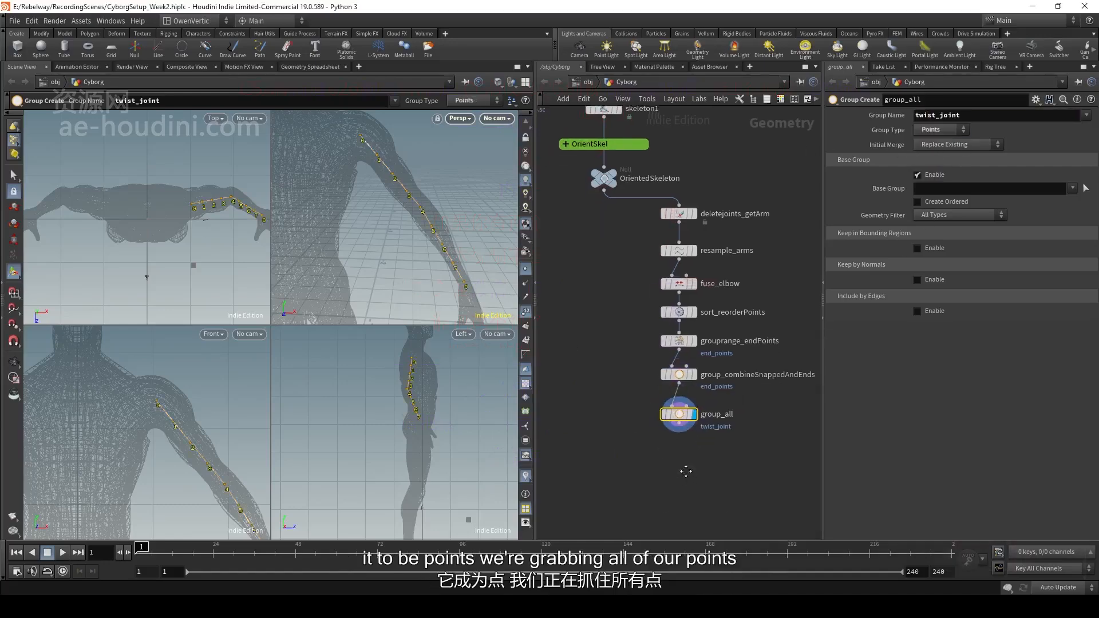
scroll(685, 471, "up", 2)
key("Tab")
type("grou")
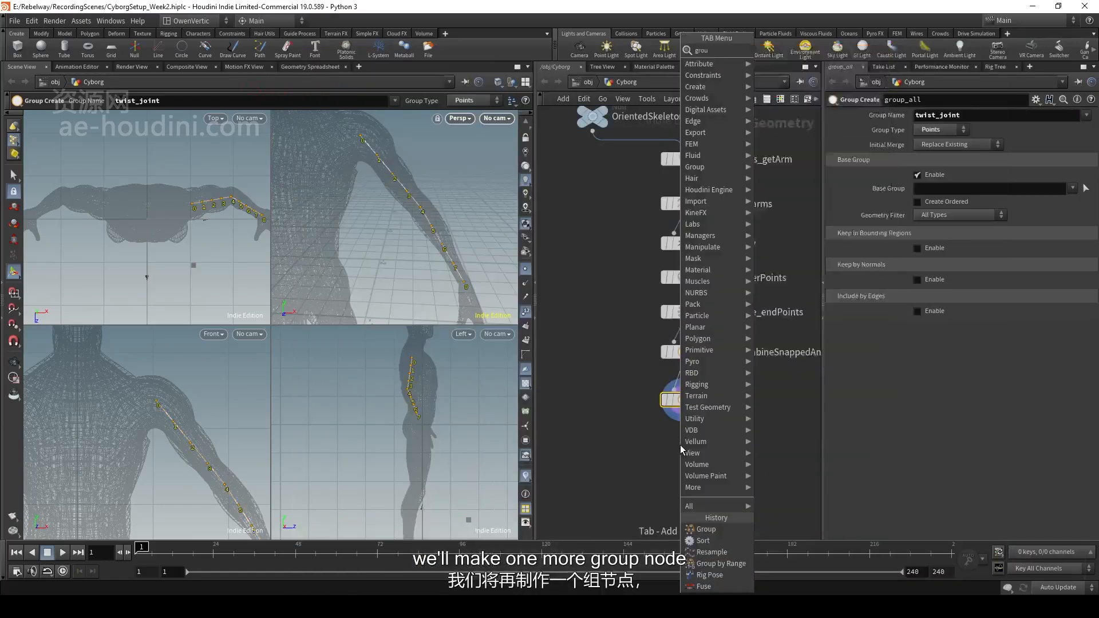
key("Return")
left_click(686, 439)
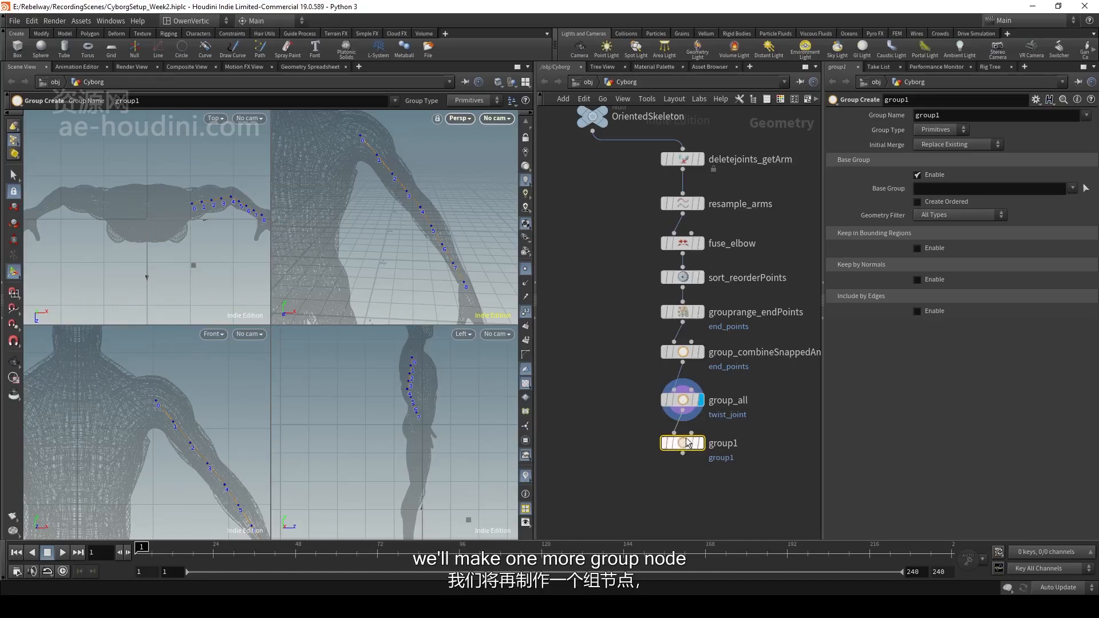
left_click_drag(689, 442, 685, 434)
- Rename the lowest Group node as group_extractTwist
double_click(726, 436)
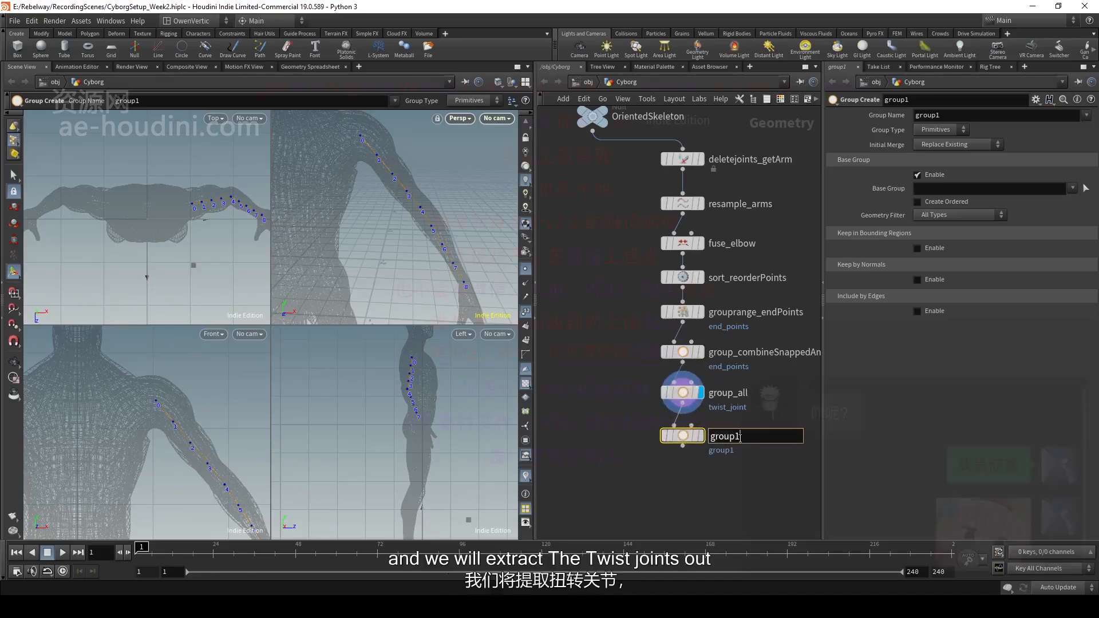
type("_extr")
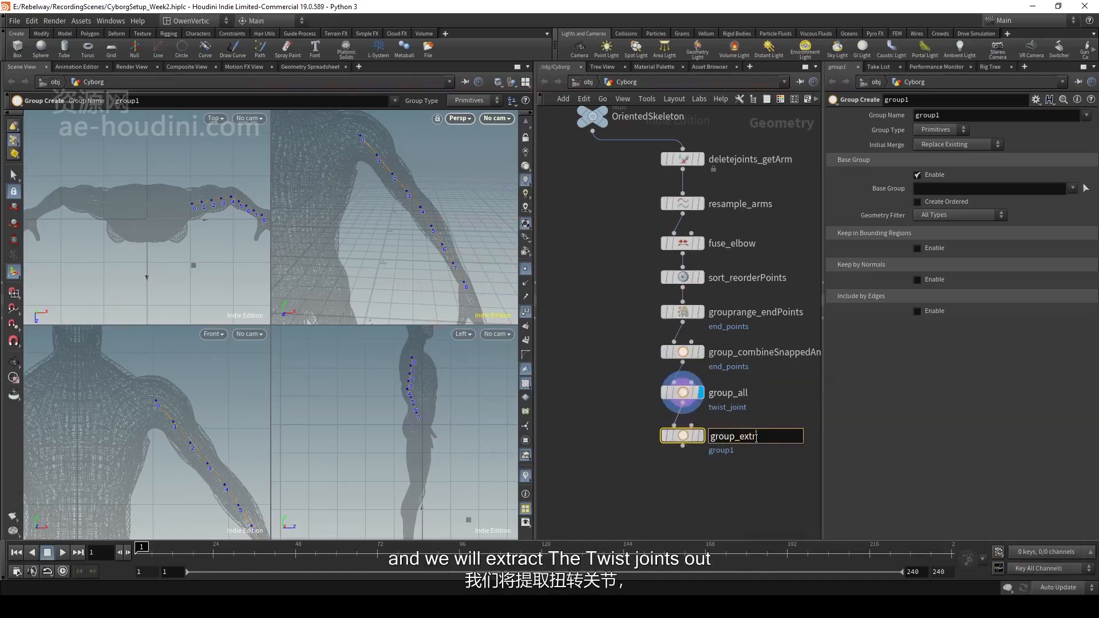
type("actTwsit")
key("Return")
double_click(798, 438)
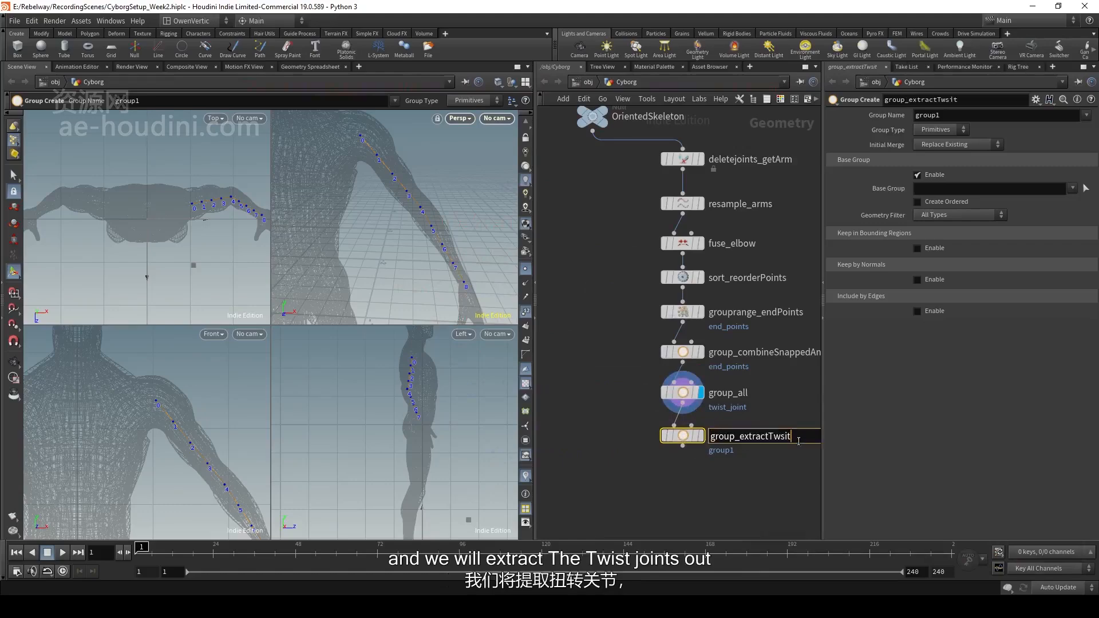
- Configure group_extractTwist with base group end_points, initial merge Subtract from Existing and group name twist_joint
left_click(1071, 188)
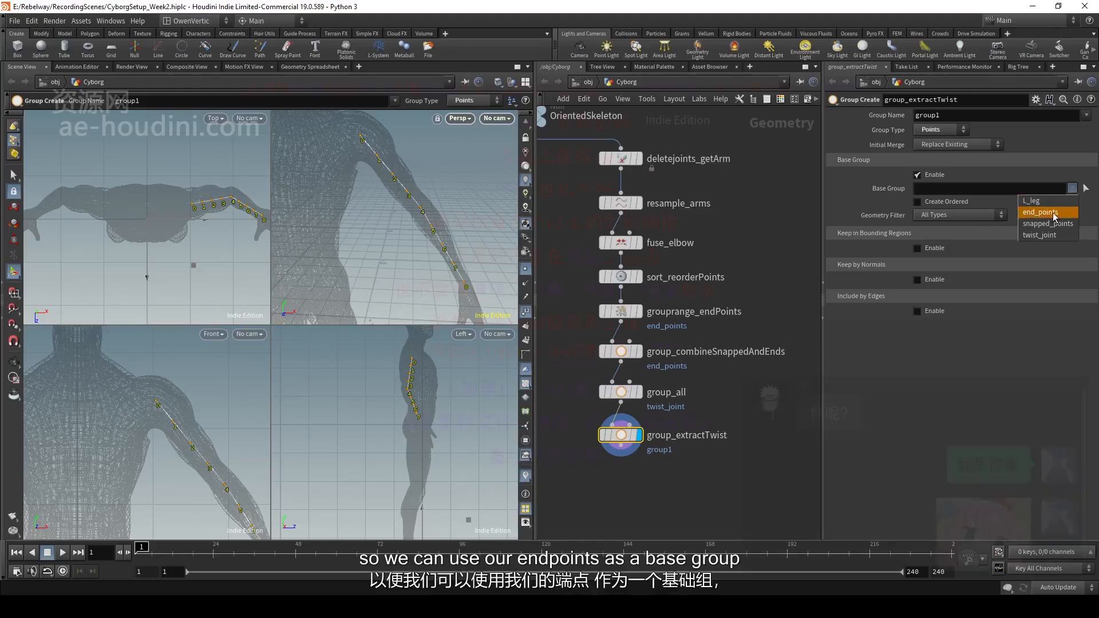
left_click(1055, 212)
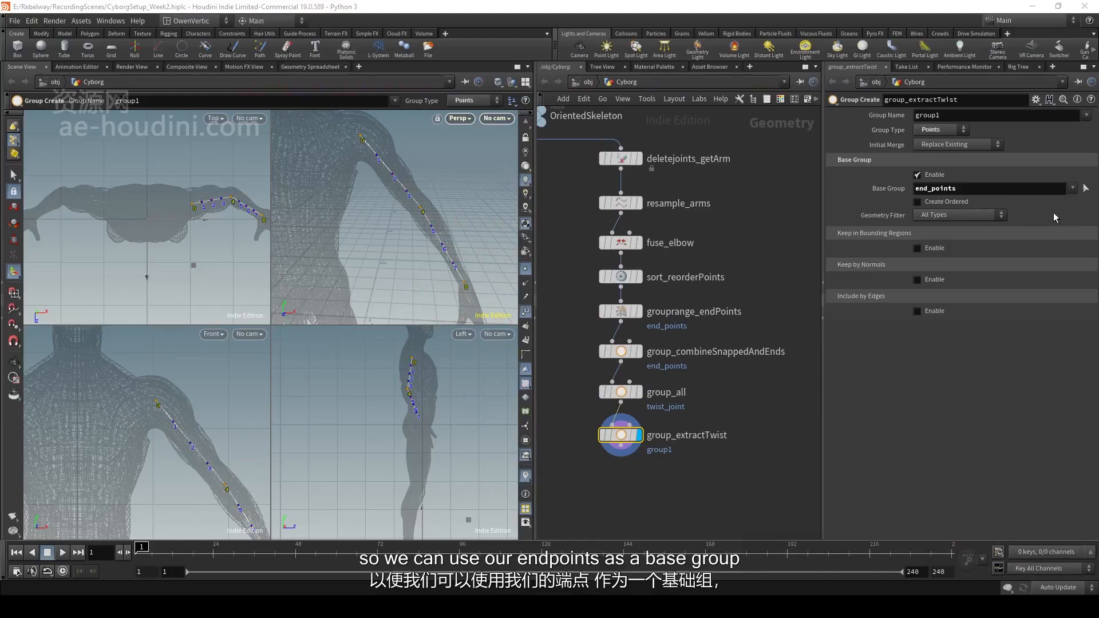
left_click(946, 145)
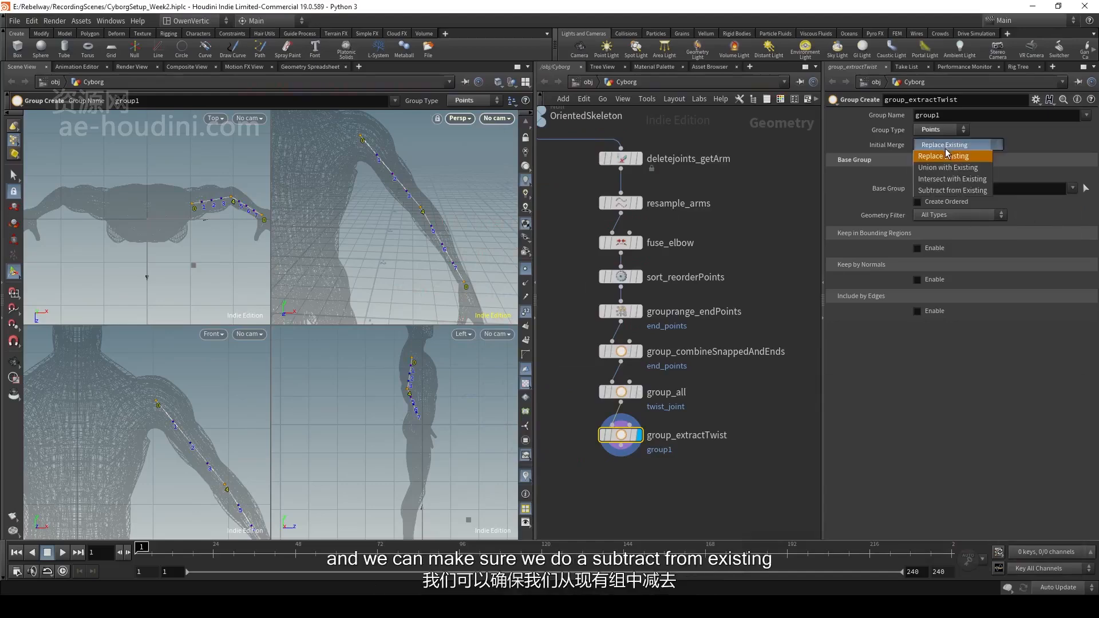
left_click(954, 191)
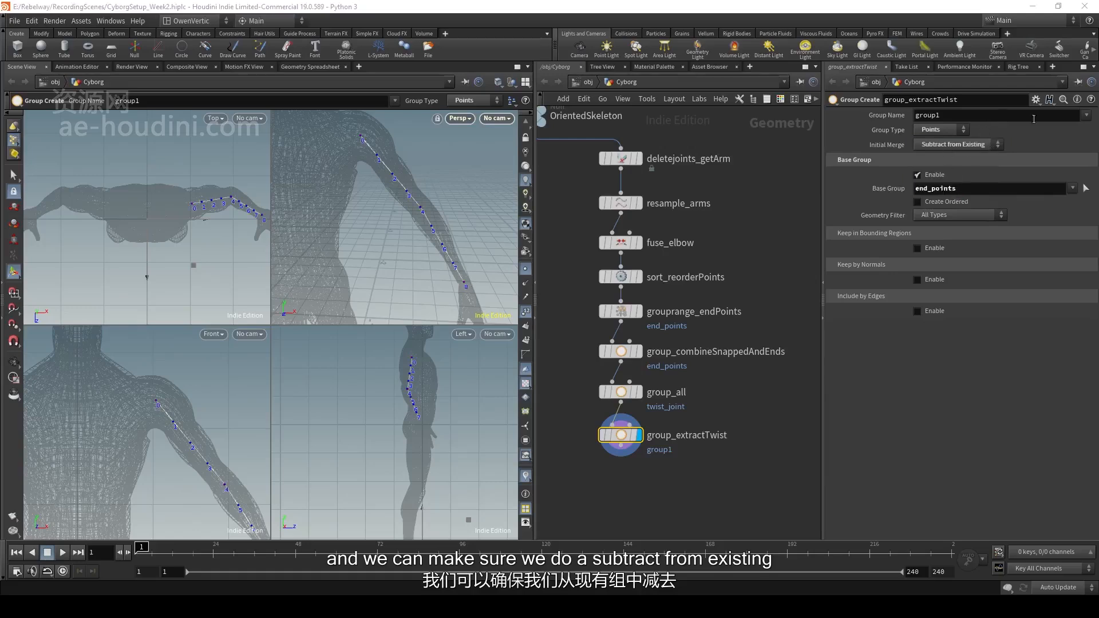
left_click(1087, 115)
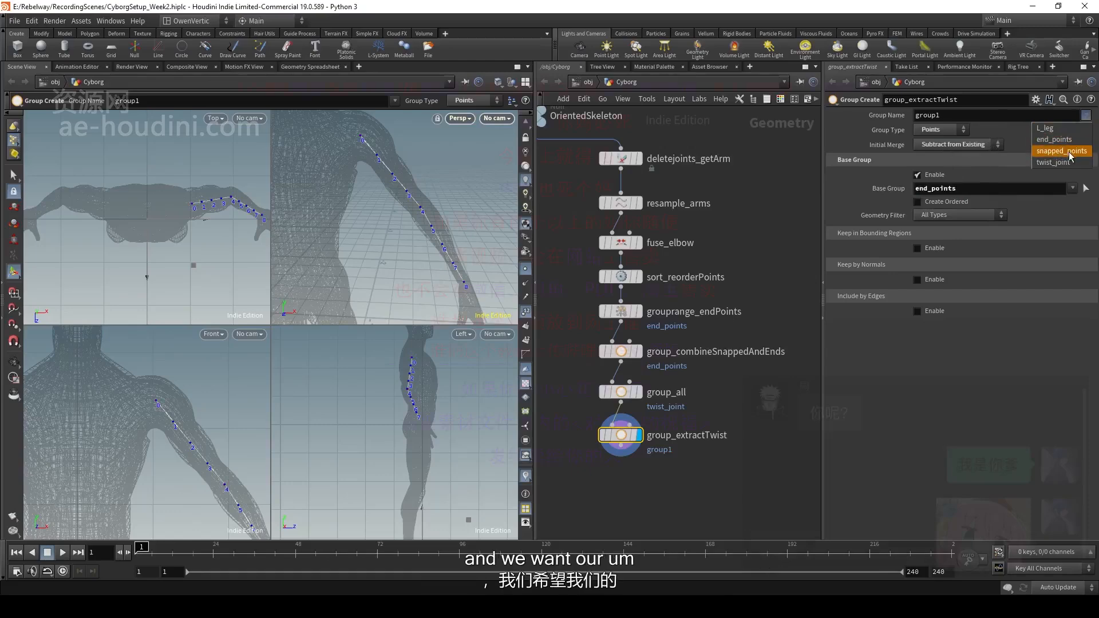
left_click(1054, 162)
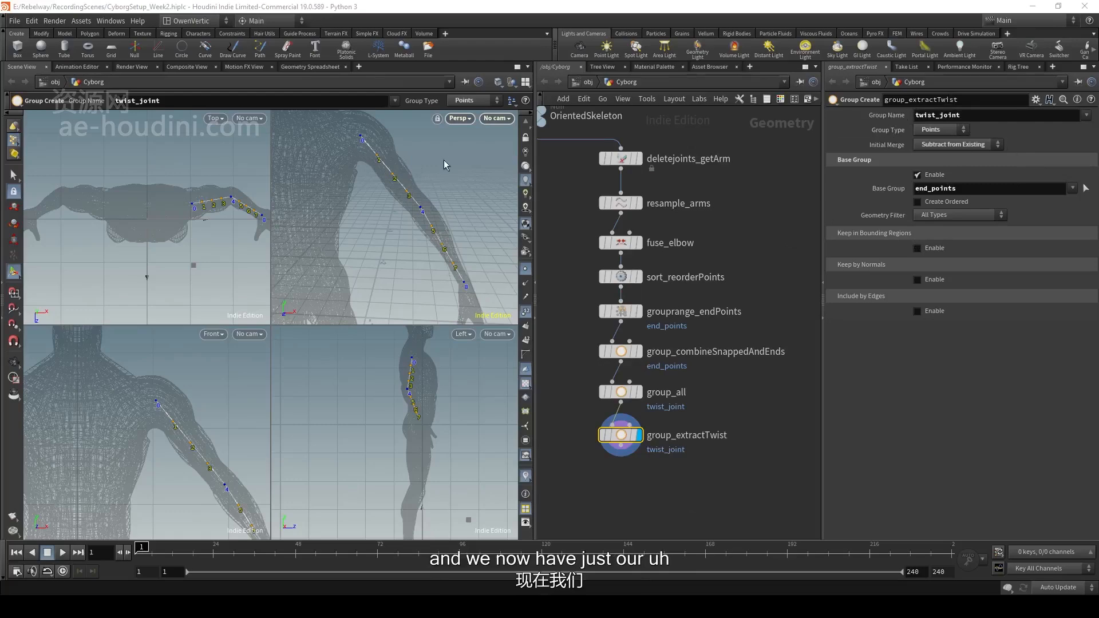
- Try a maximum segment length of 0.05 on resample_arms and check the twist_joint points in group_extractTwist
left_click(623, 204)
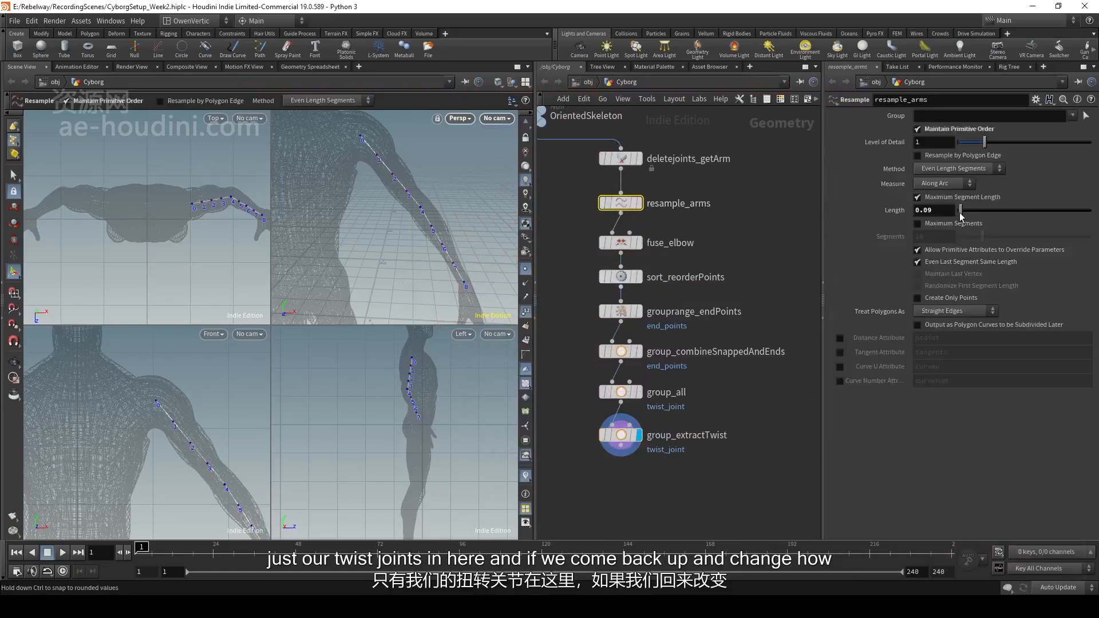
middle_click_drag(938, 210, 913, 228)
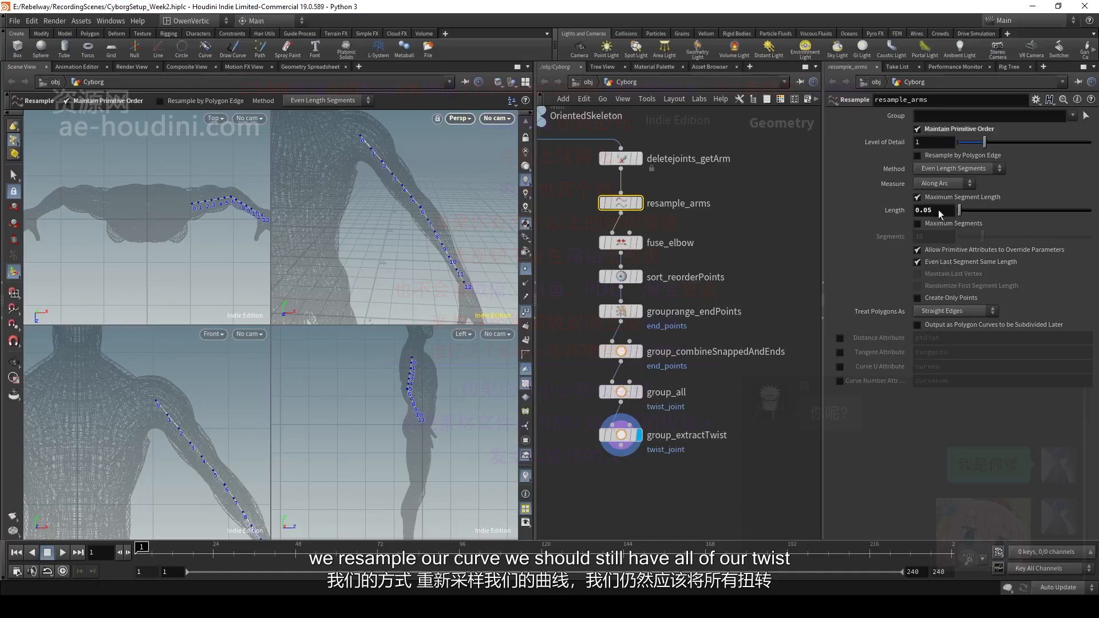
left_click(623, 436)
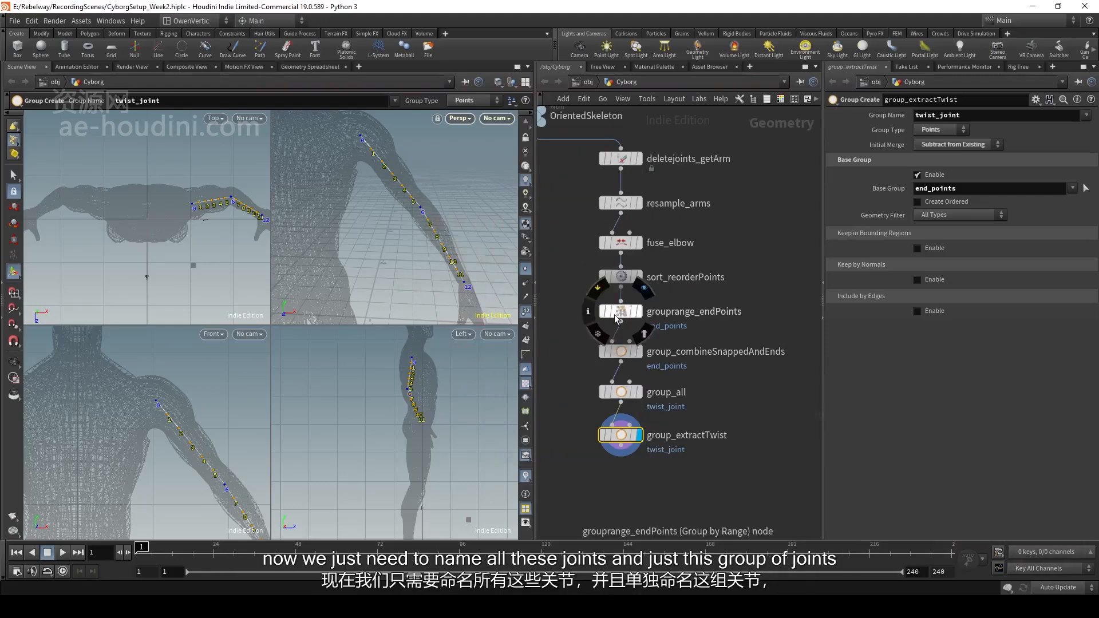
- Try a maximum segment length of 0.8 on resample_arms
left_click(619, 244)
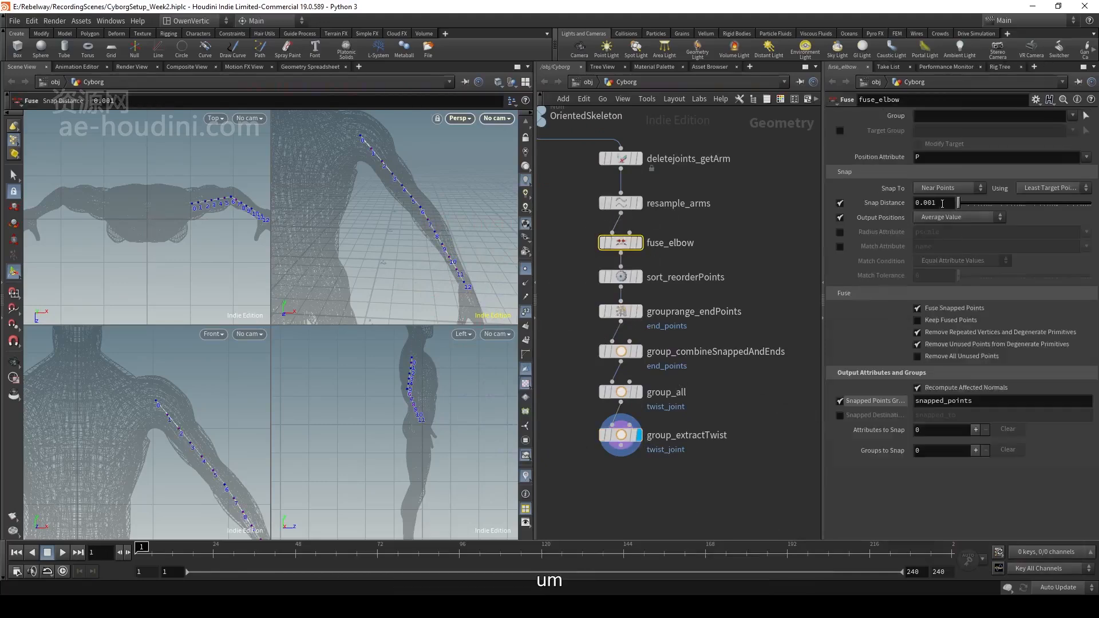
left_click(621, 203)
left_click_drag(940, 212, 864, 220)
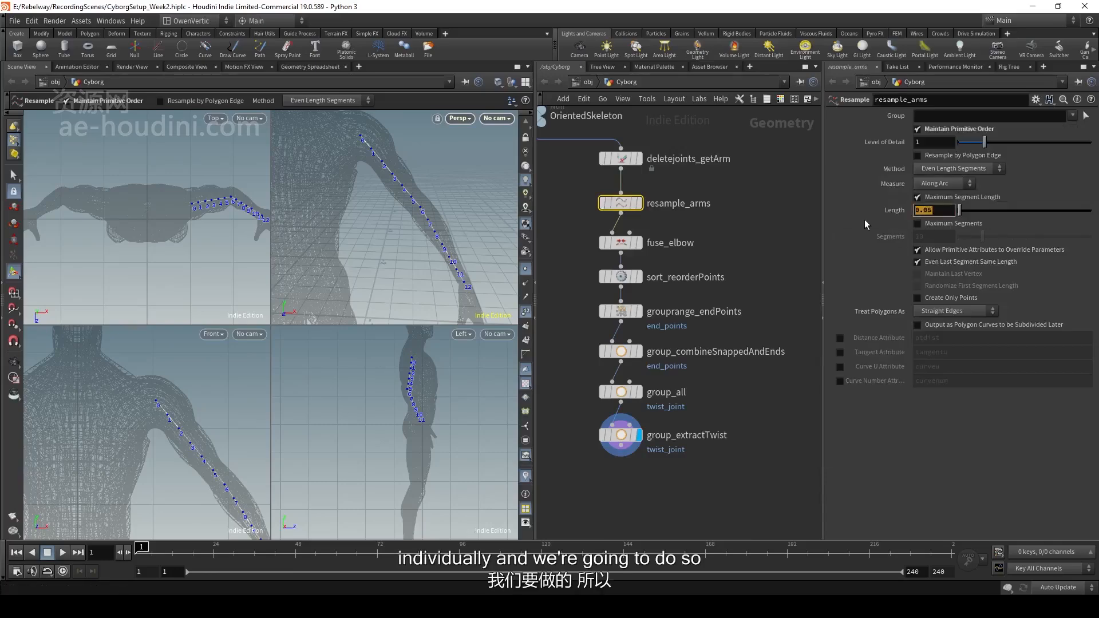
type(".8")
key("Return")
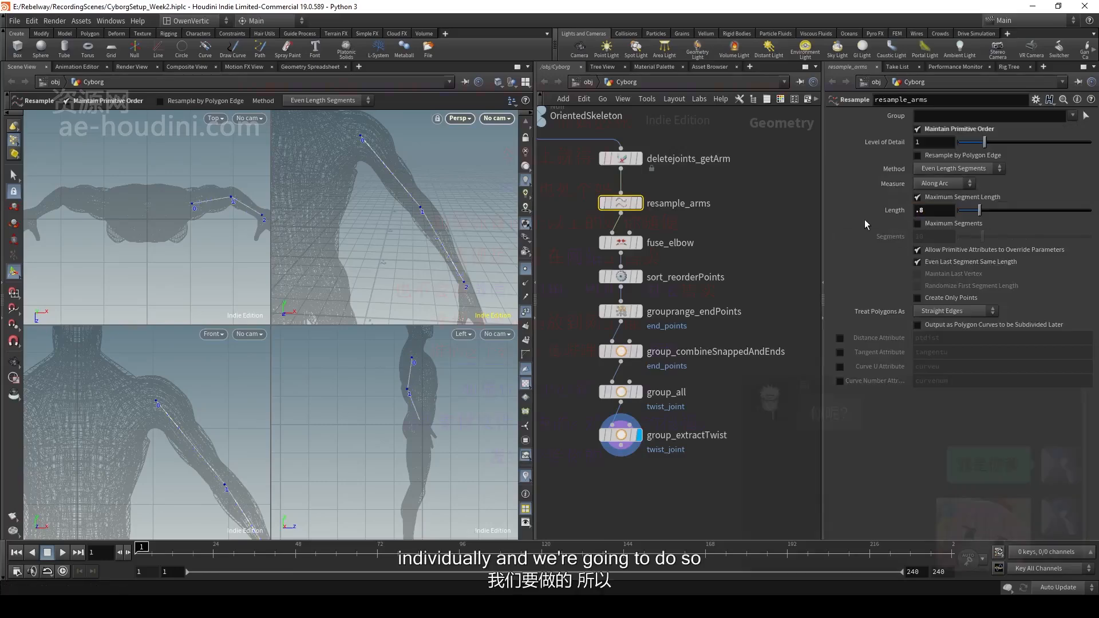
- Set the maximum segment length of resample_arms to 0.08
left_click(940, 211)
type(".0")
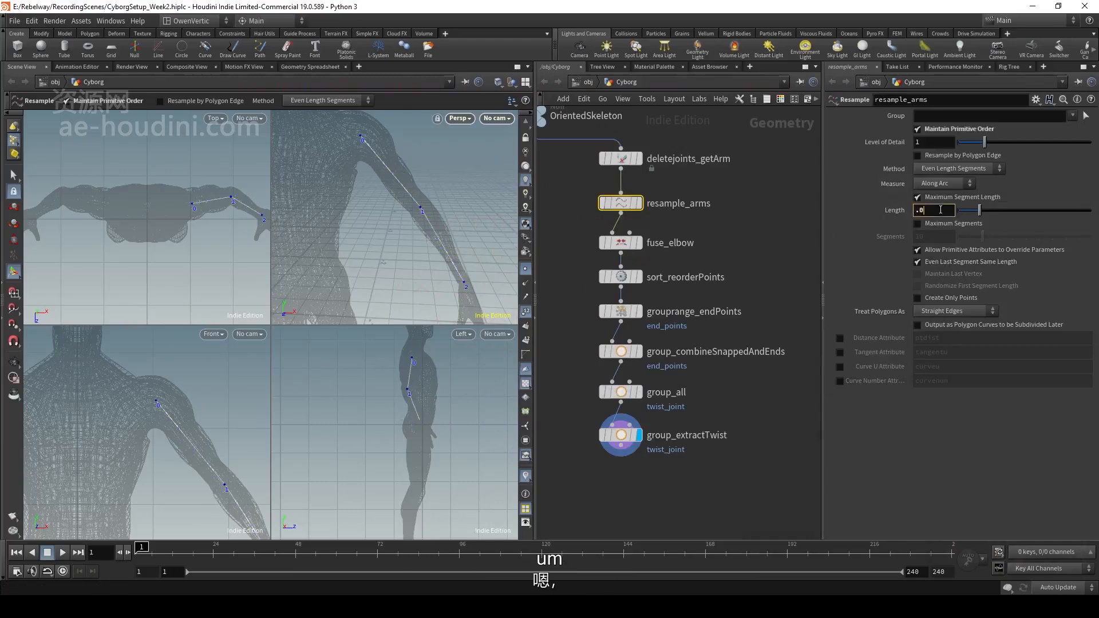
type("8")
key("Return")
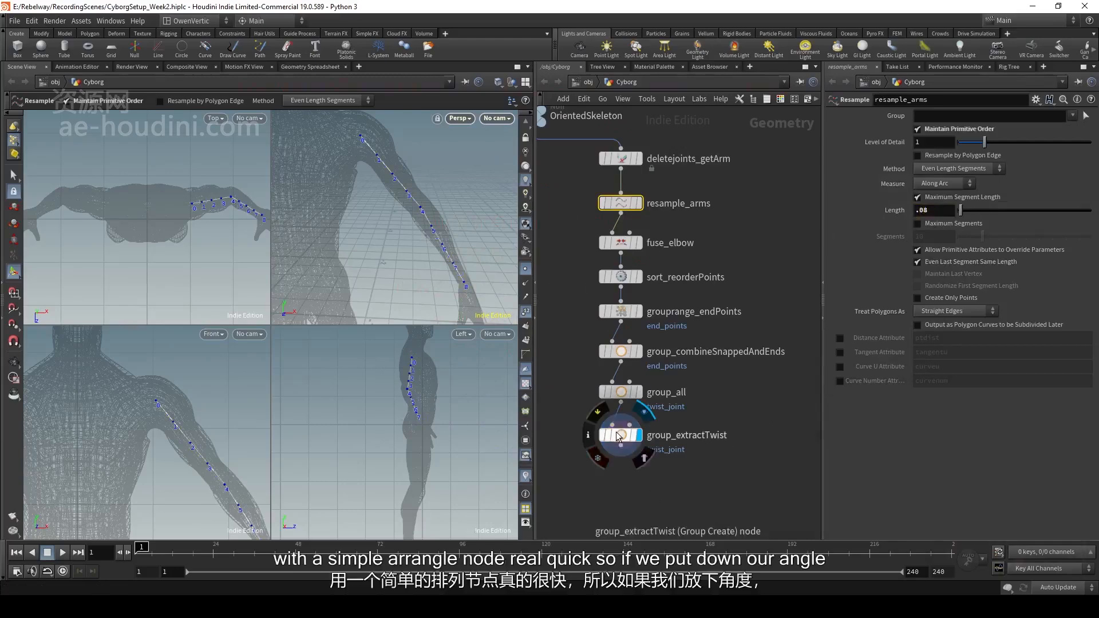
- Add an Attribute Wrangle node wired beneath group_extractTwist
left_click(621, 434)
middle_click_drag(660, 497, 665, 487)
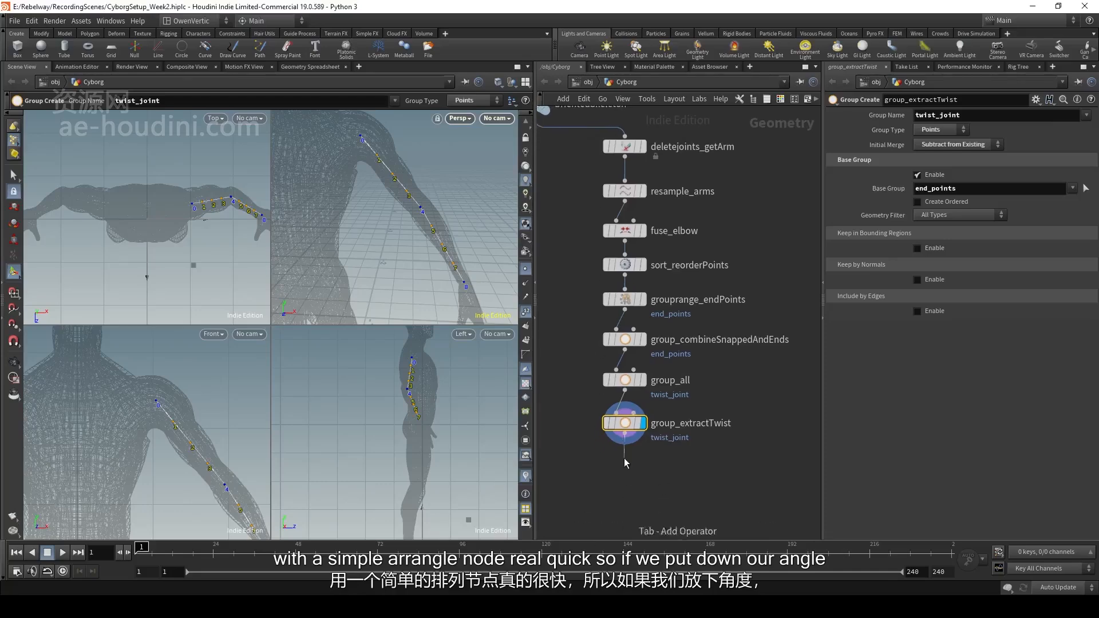
key("Tab")
type("wr")
key("Return")
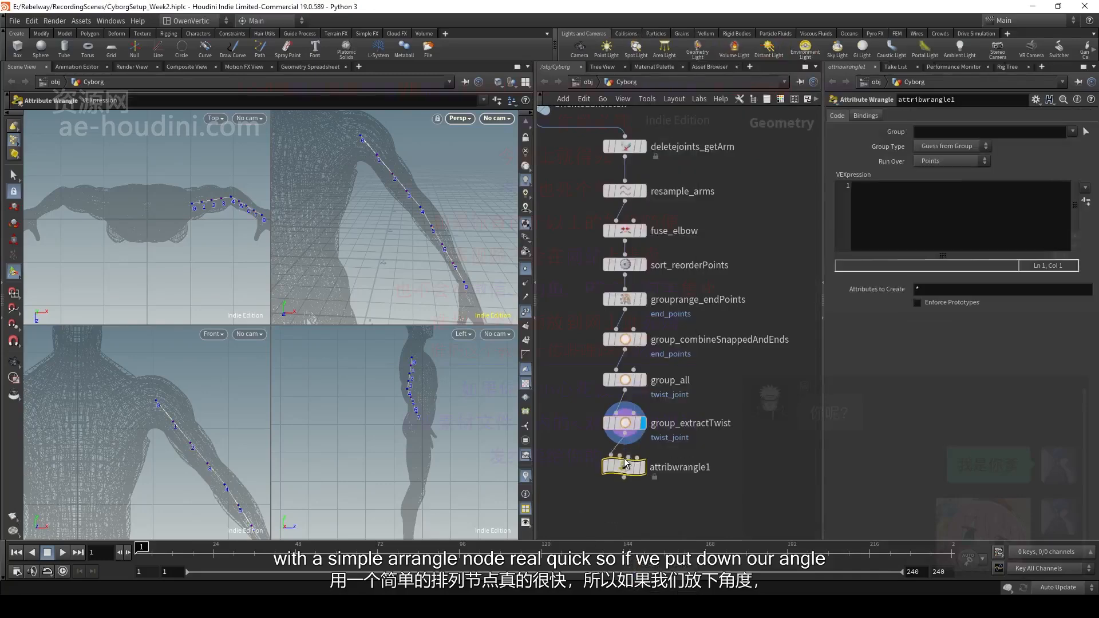
left_click(628, 470)
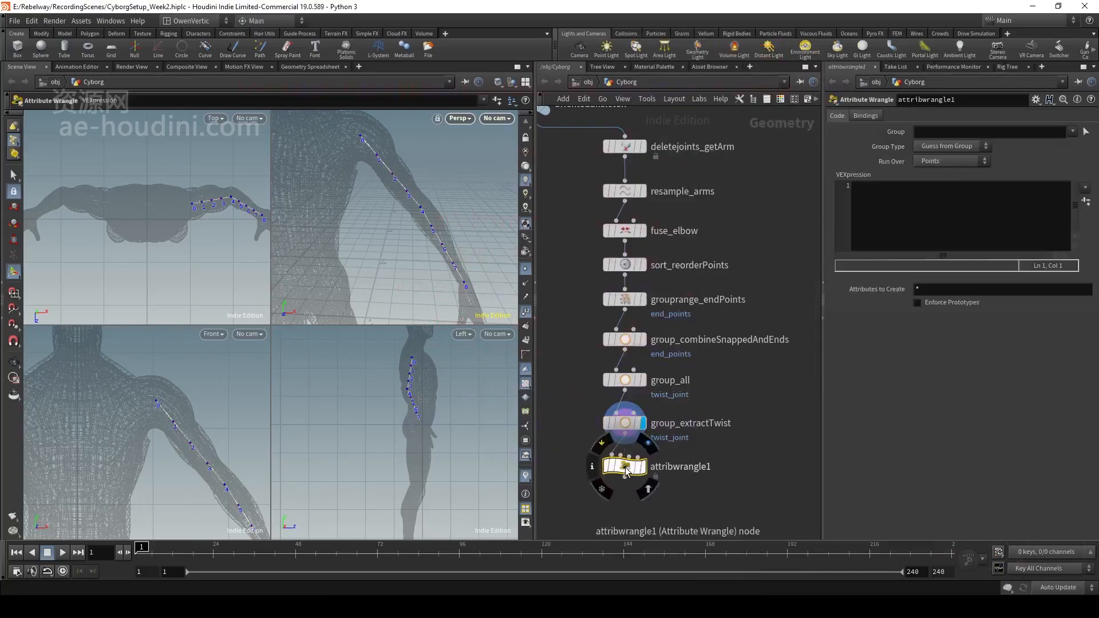
- Write a VEX line in the wrangle that stores s@name in a string variable called jointName
left_click(894, 215)
type("srting ")
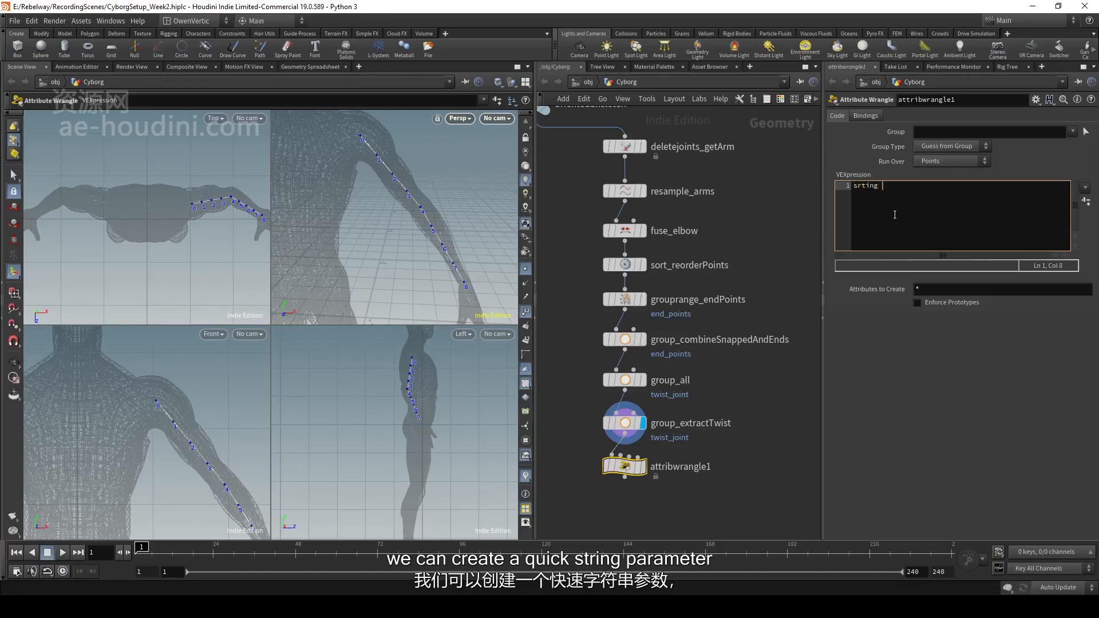
type("jointName")
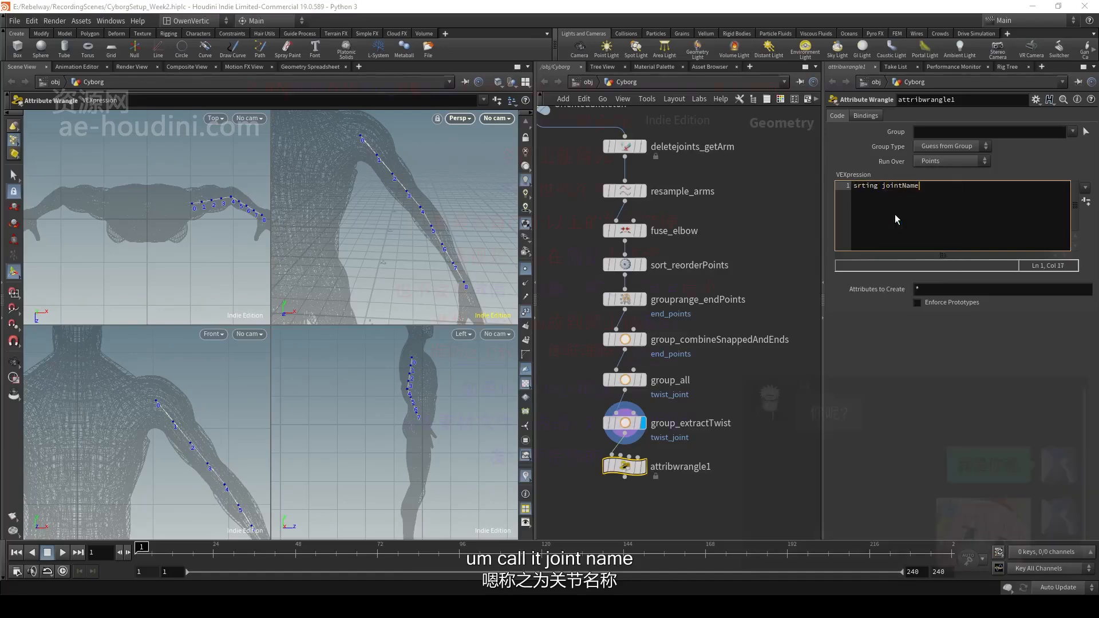
type(" = ")
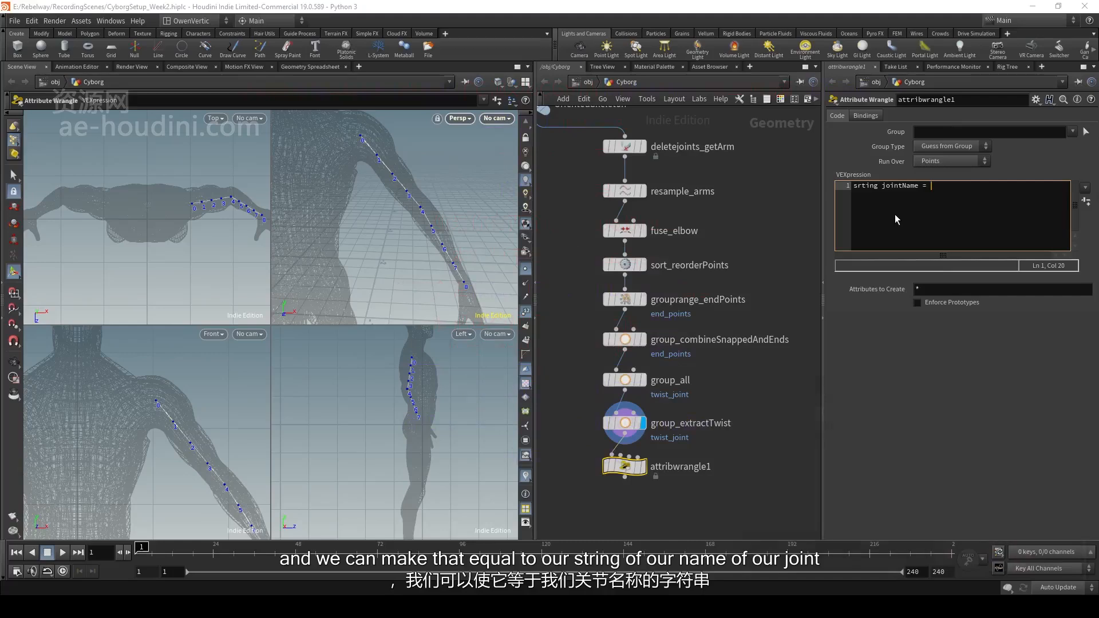
type("s@name;")
key("Return")
- Restrict the wrangle to the twist_joint group with group type Points
left_click(1072, 131)
left_click(1053, 178)
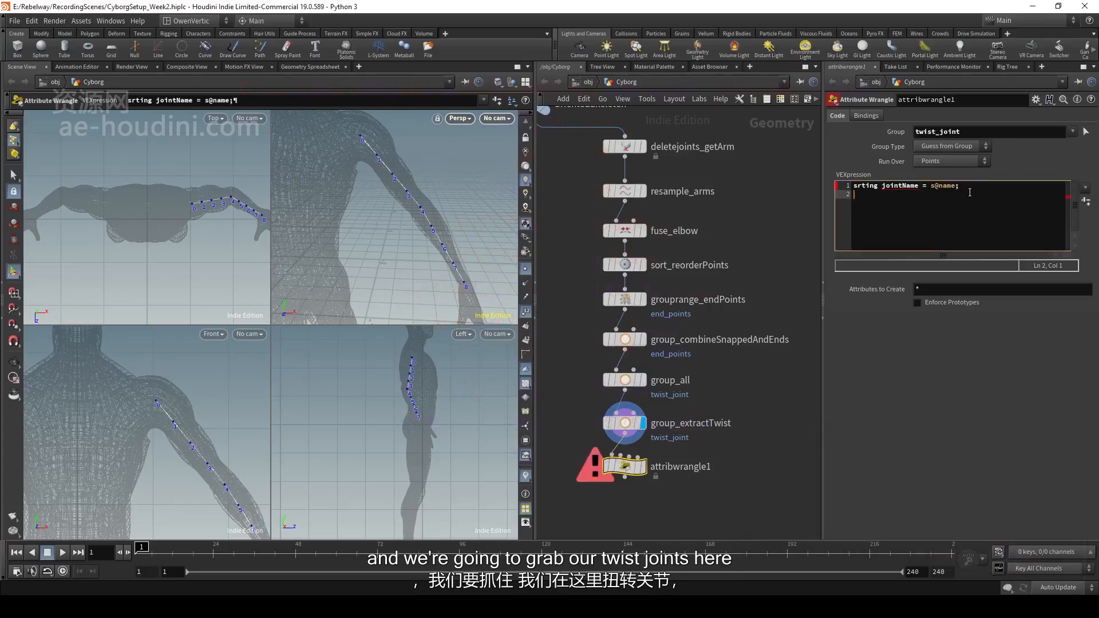
left_click(948, 146)
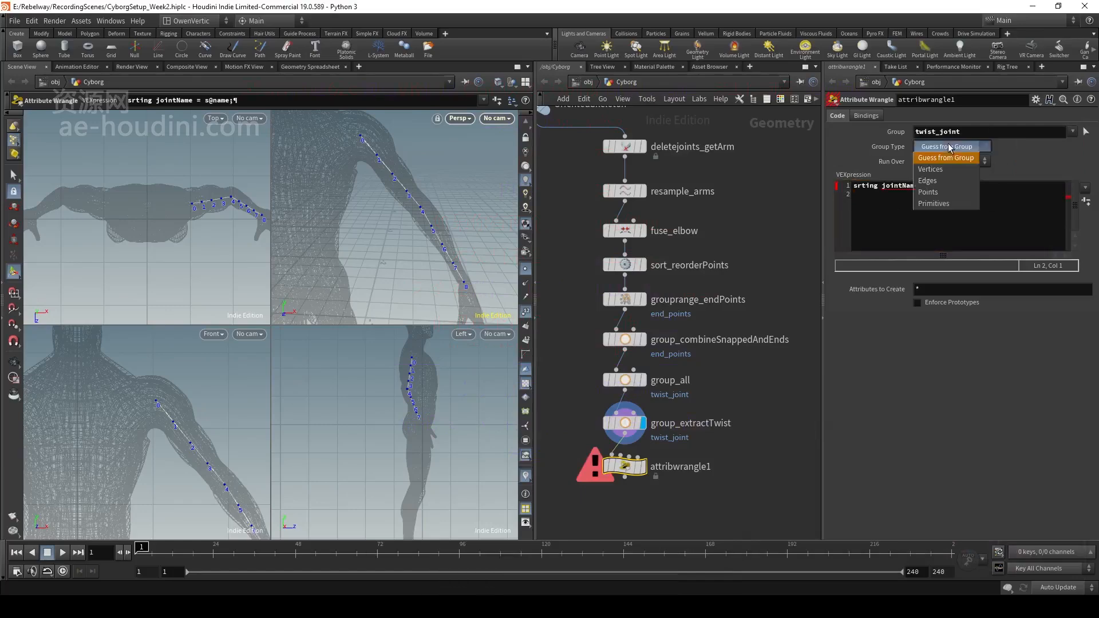
left_click(950, 191)
- Correct the misspelled variable type so the wrangle's first line reads string jointName = s@name;
left_click(965, 189)
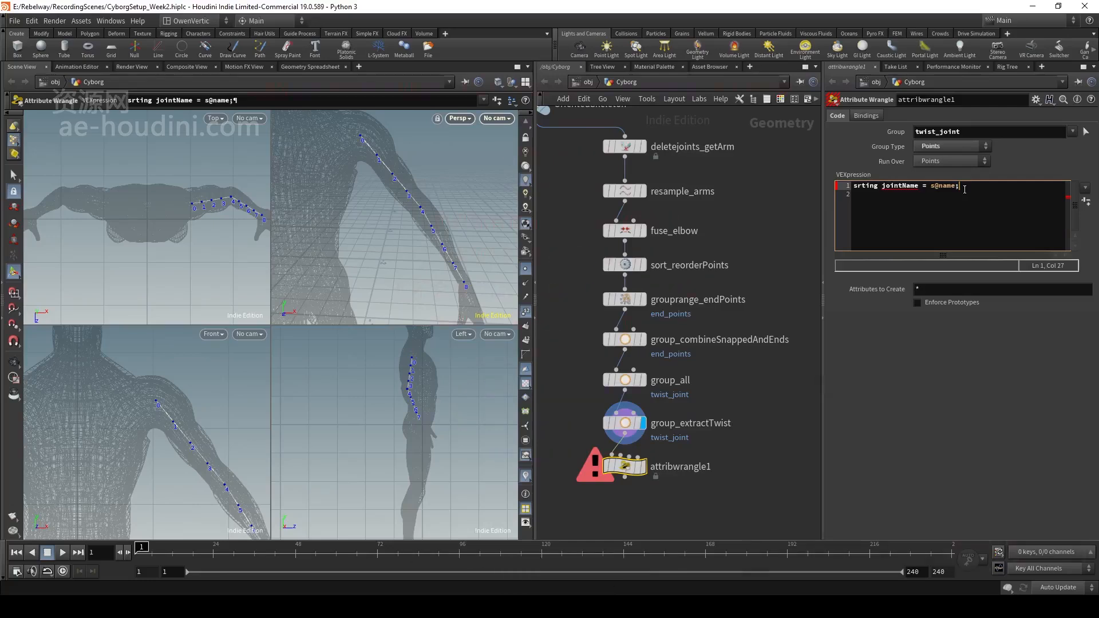
left_click(902, 186)
left_click(879, 185)
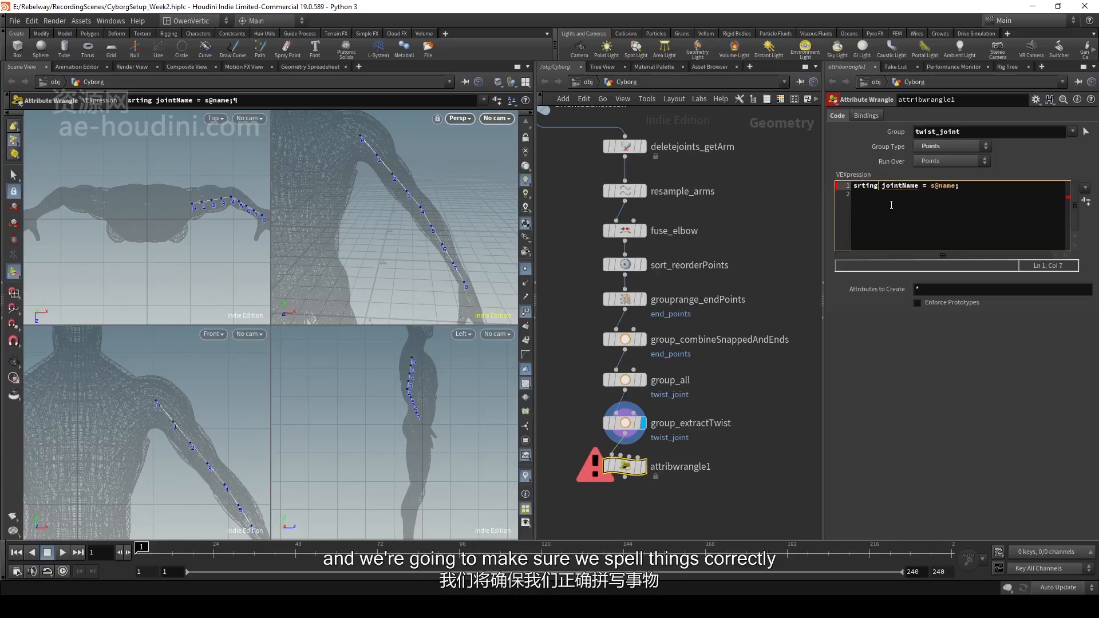
key("BackSpace")
key("BackSpace")
key("BackSpace")
key("BackSpace")
key("BackSpace")
type("tring")
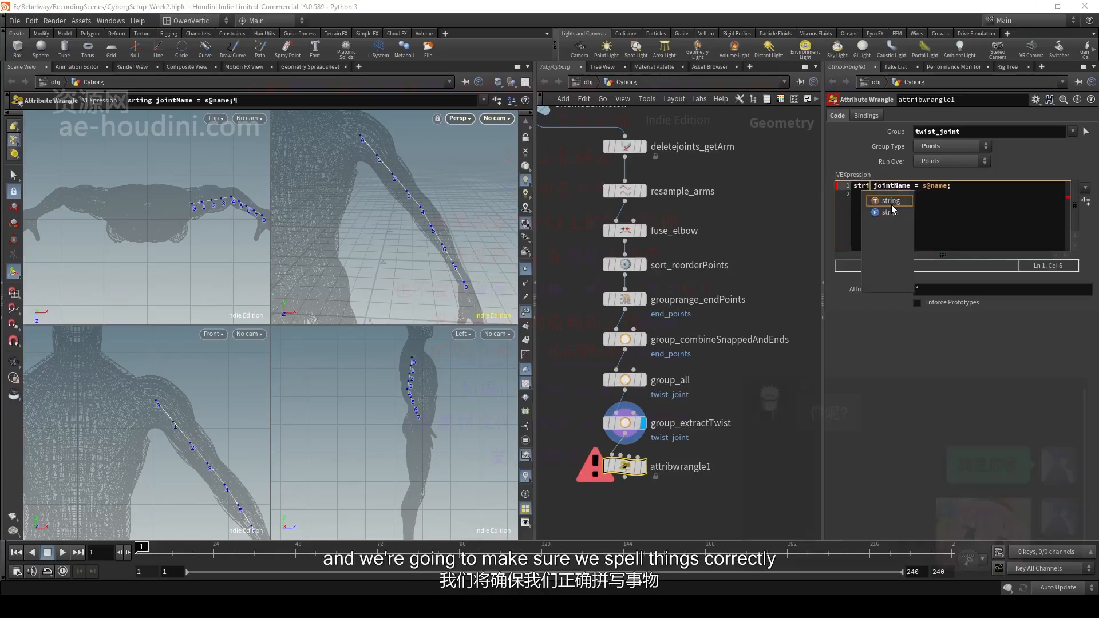
left_click(902, 186)
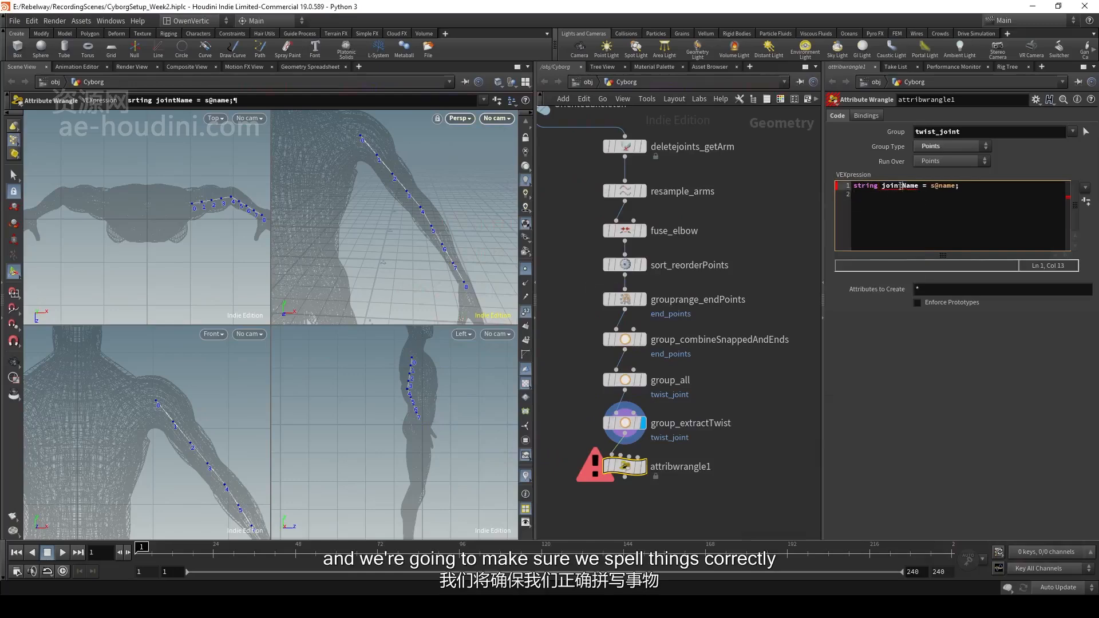
- Add a second VEX line, int ptNum = i@ptnum;, followed by blank lines in the wrangle's expression
left_click(906, 205)
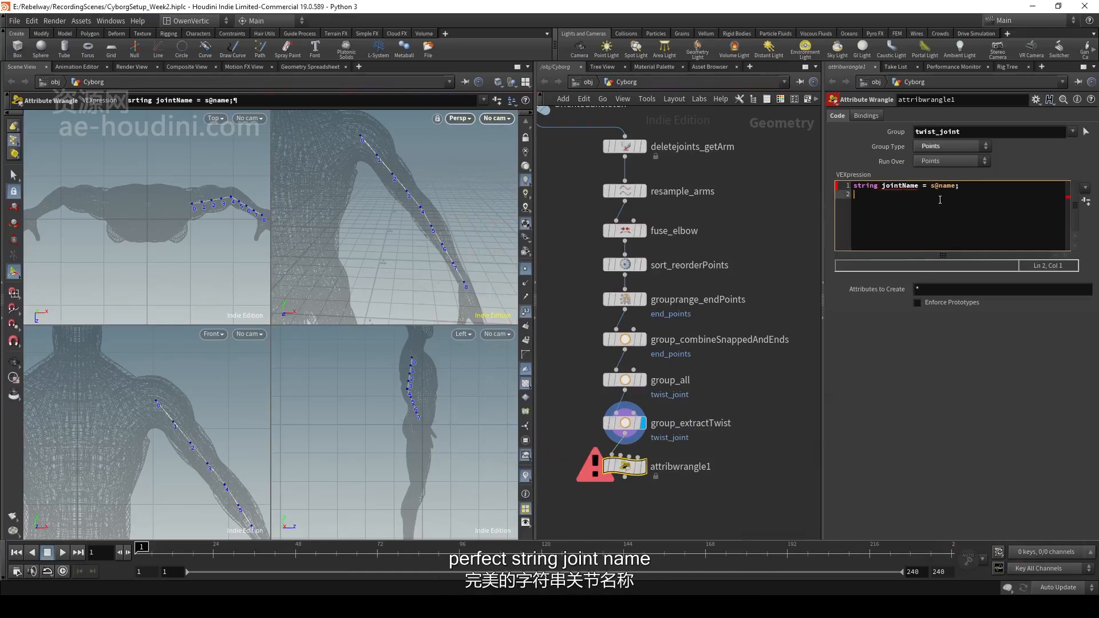
key("Return")
left_click(892, 195)
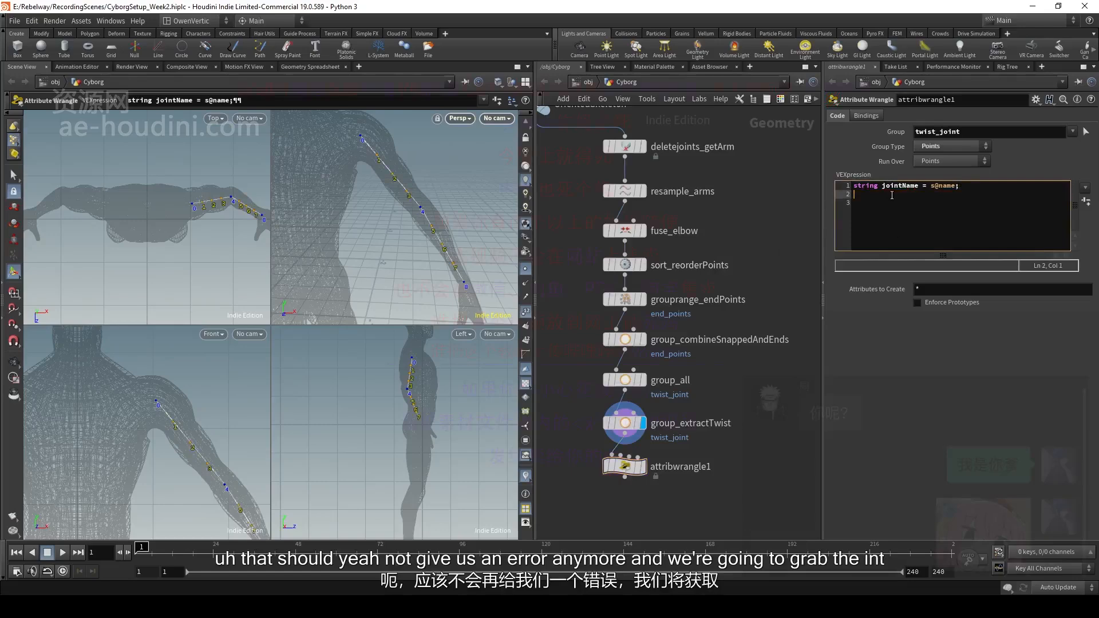
type("int")
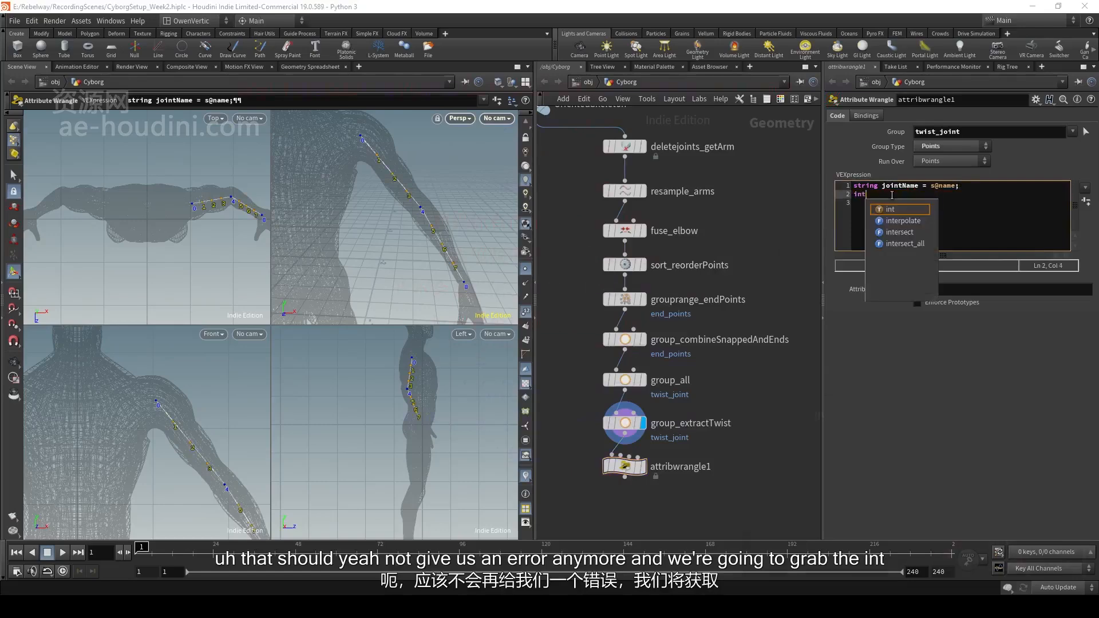
type(" ptNum")
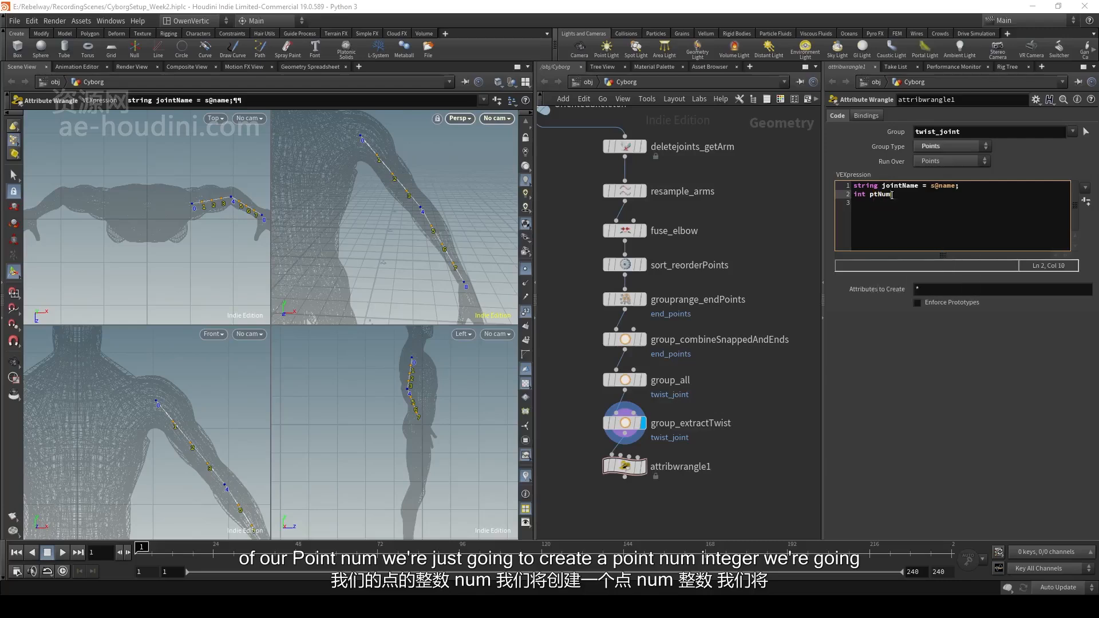
type(" = i@")
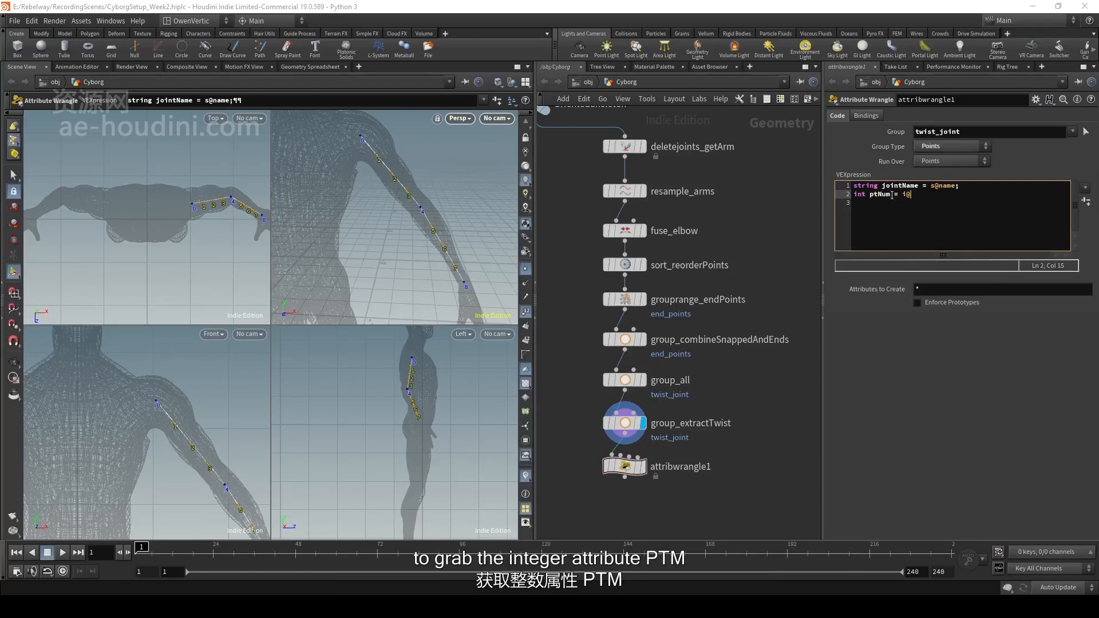
type("ptnum")
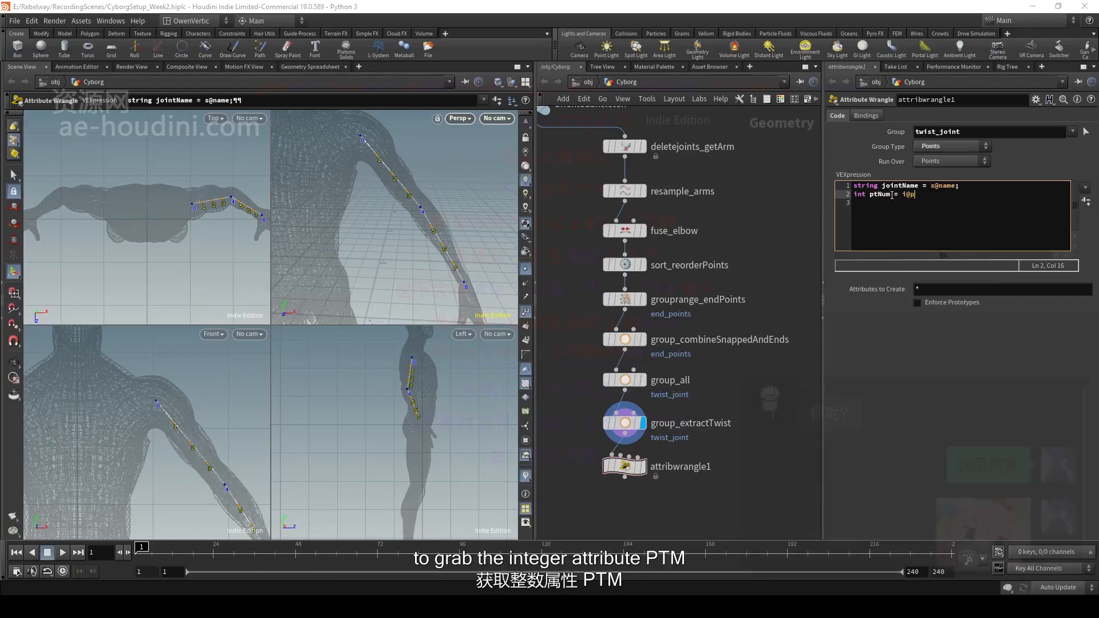
type(";")
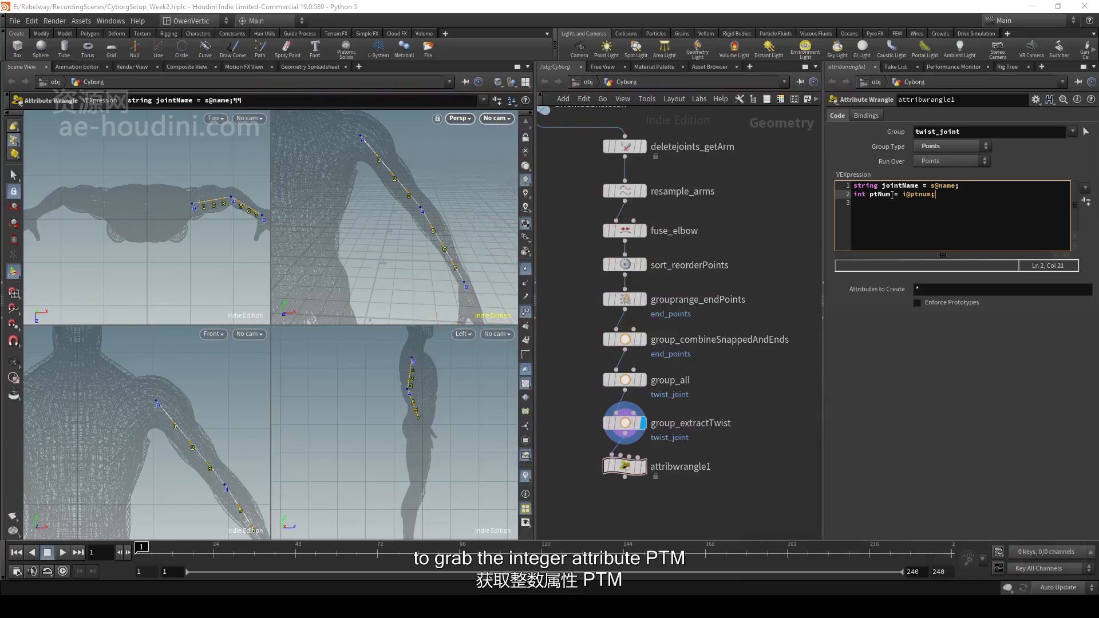
key("Return")
key("Return")
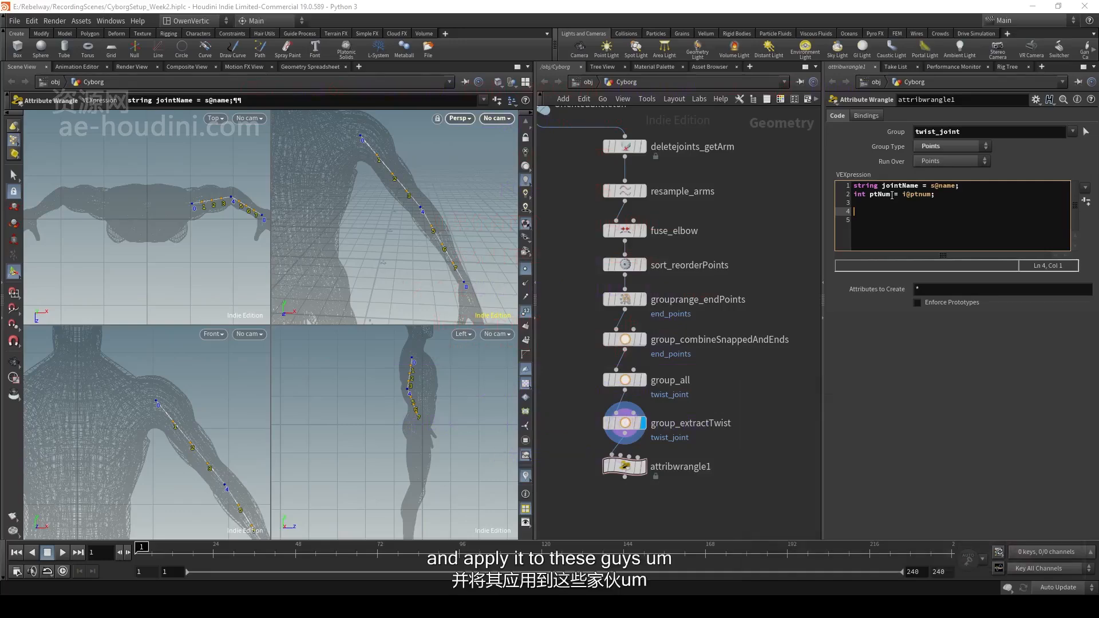
- Begin a fourth VEX line that assigns s@name the string 'L_arm_twist' followed by a plus sign for concatenation
left_click(895, 217)
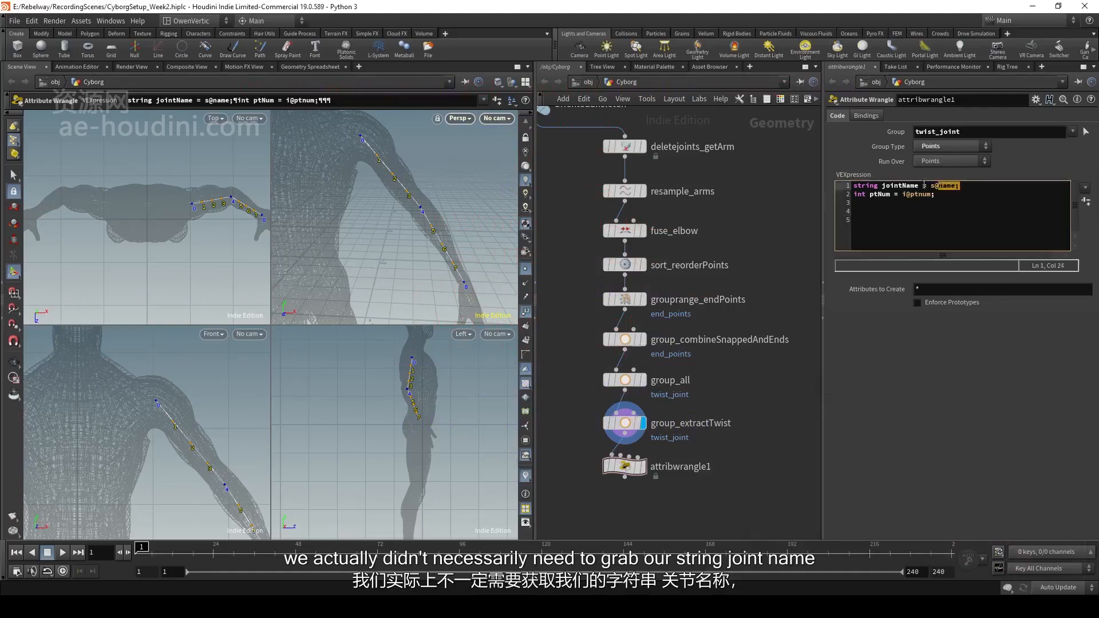
left_click(887, 210)
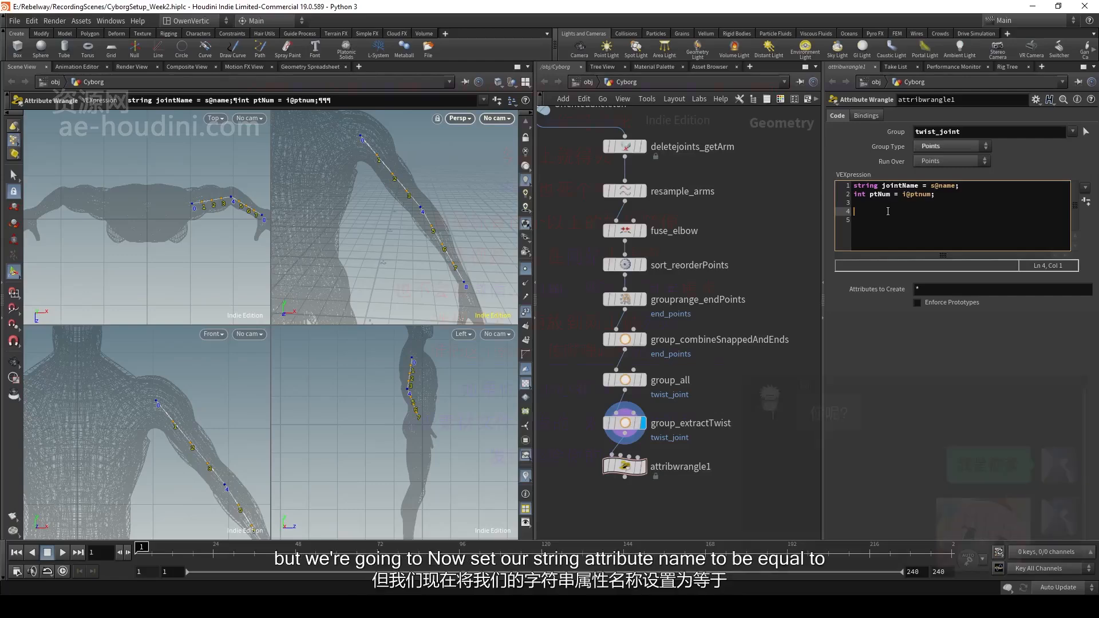
type("s@na")
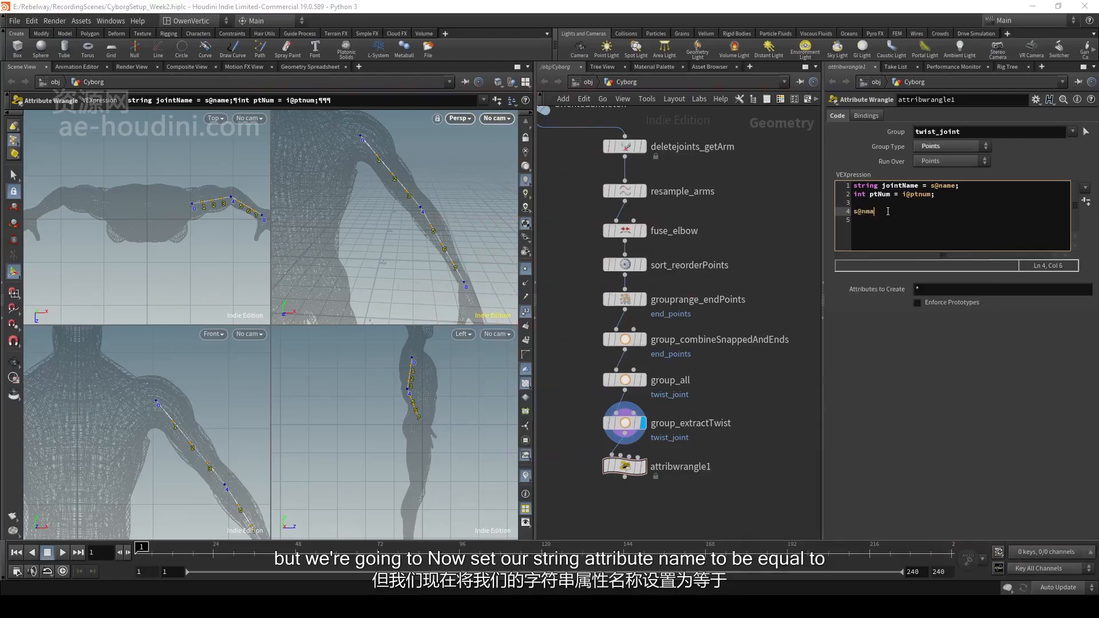
type("me = 'L_")
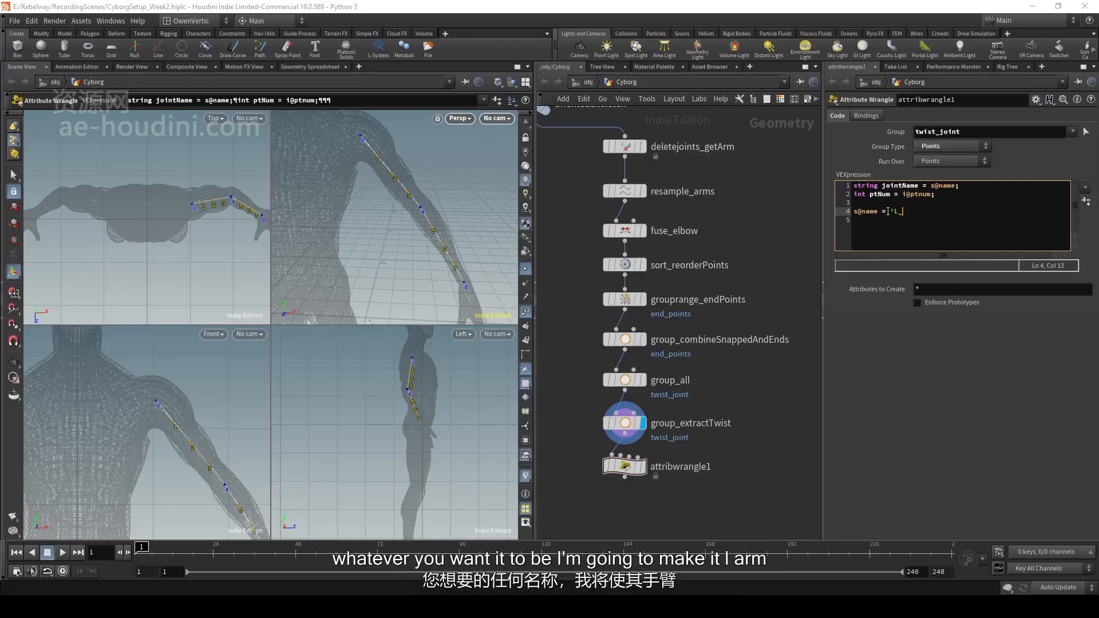
type("am")
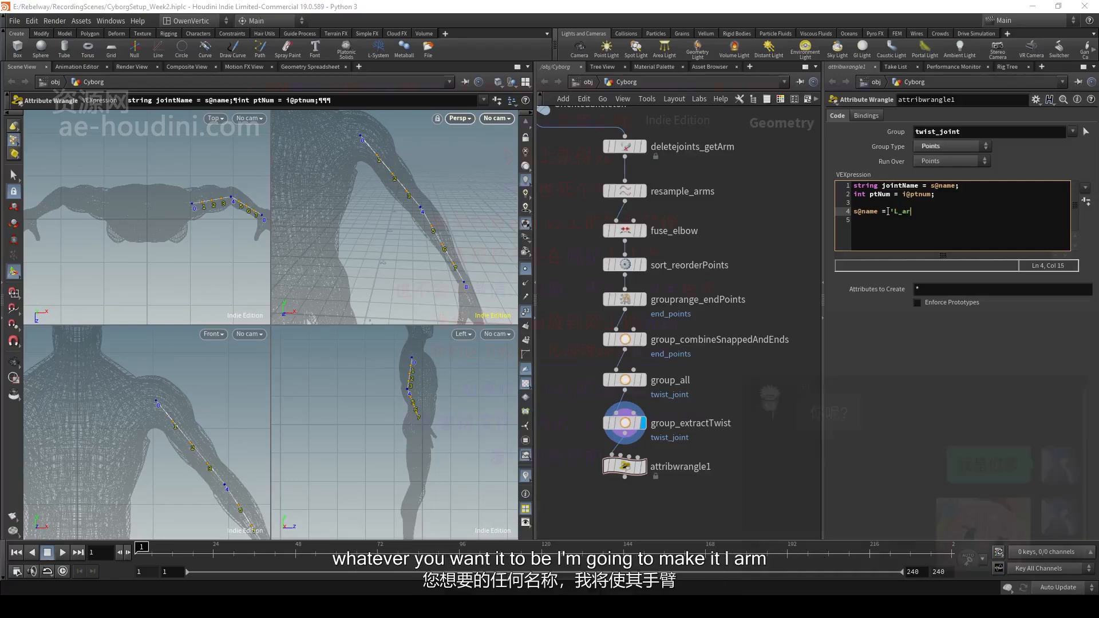
type("m")
type("_t")
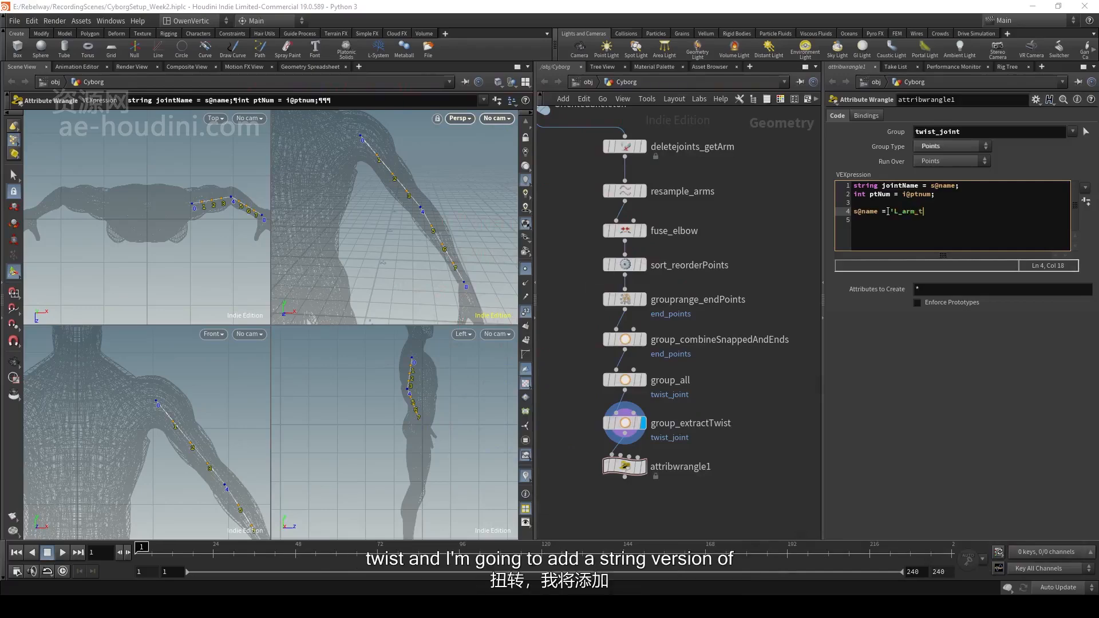
type("wist'+")
left_click(938, 194)
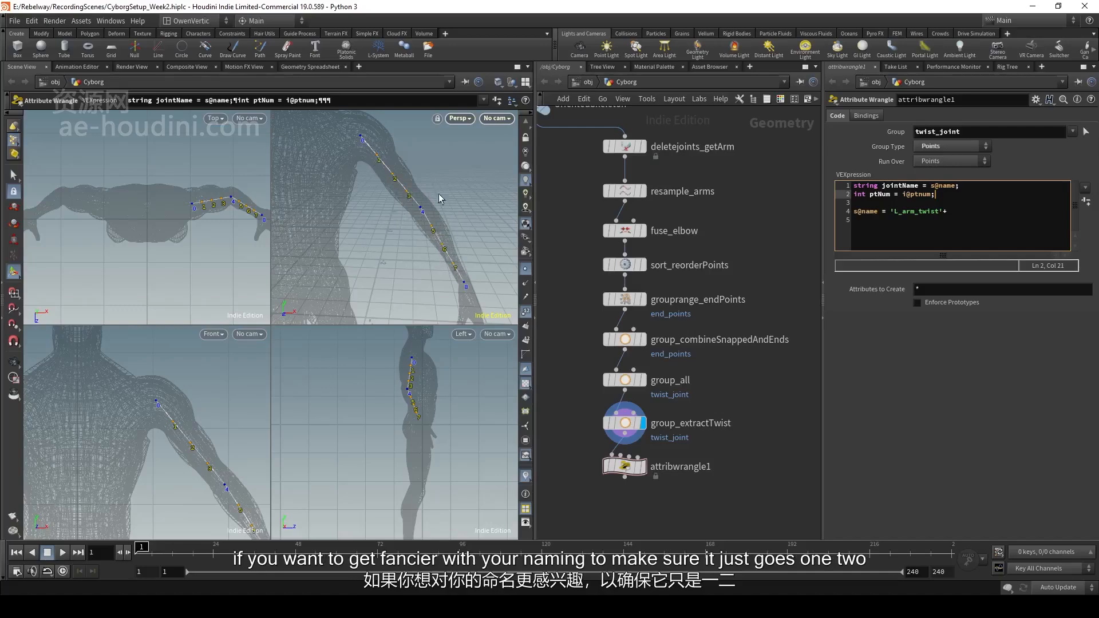
left_click(965, 211)
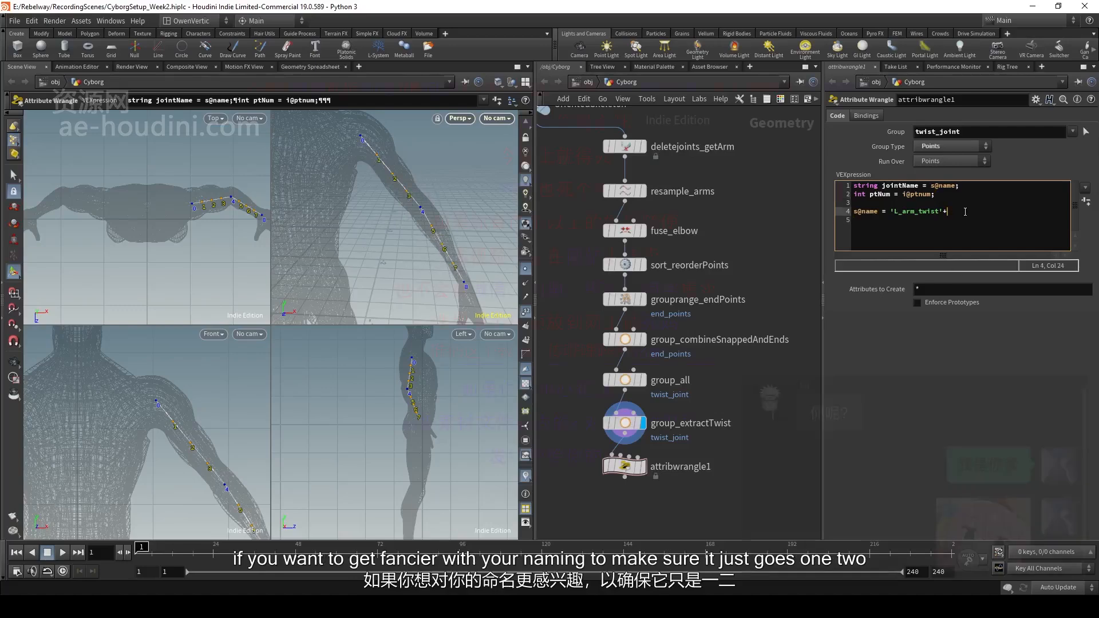
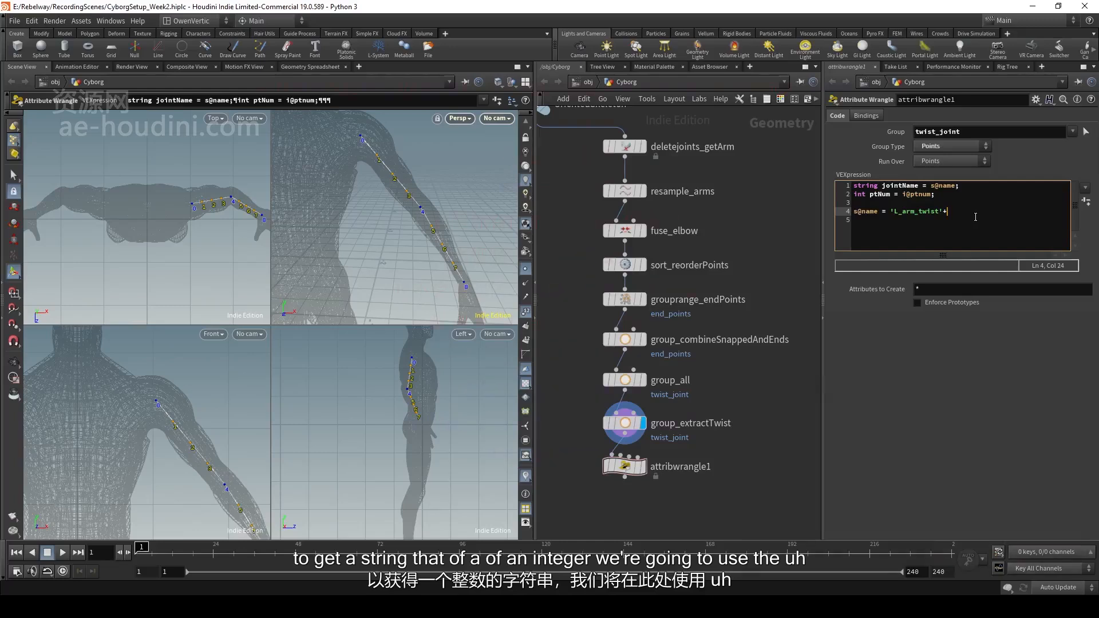
- Complete the name assignment with itoa(i@ptnum); and display the attribute wrangle's output
type("i")
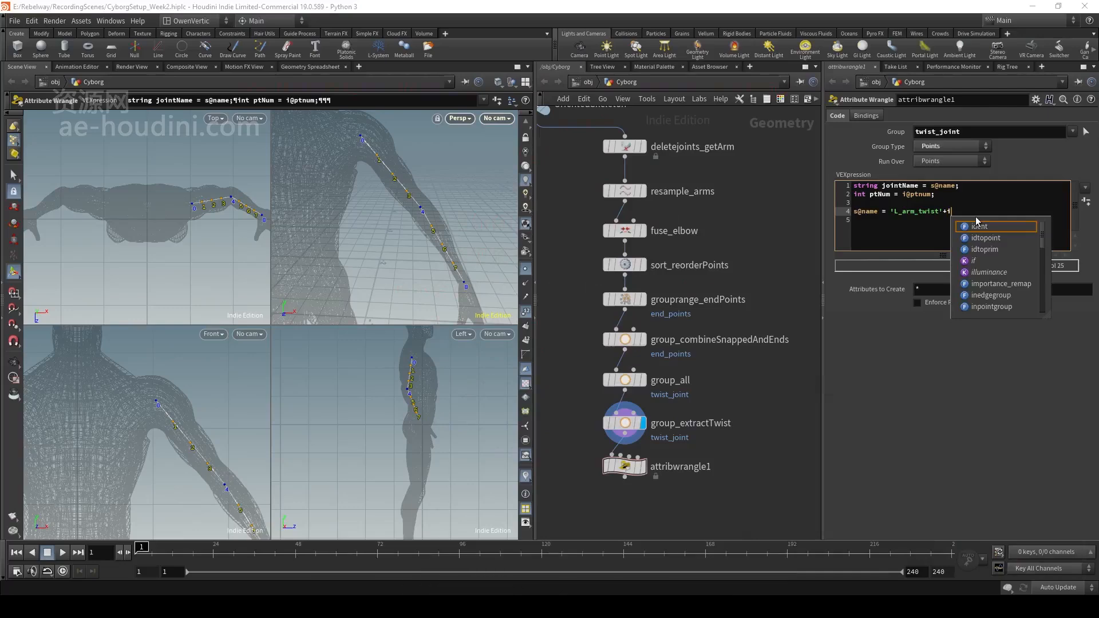
type("toa")
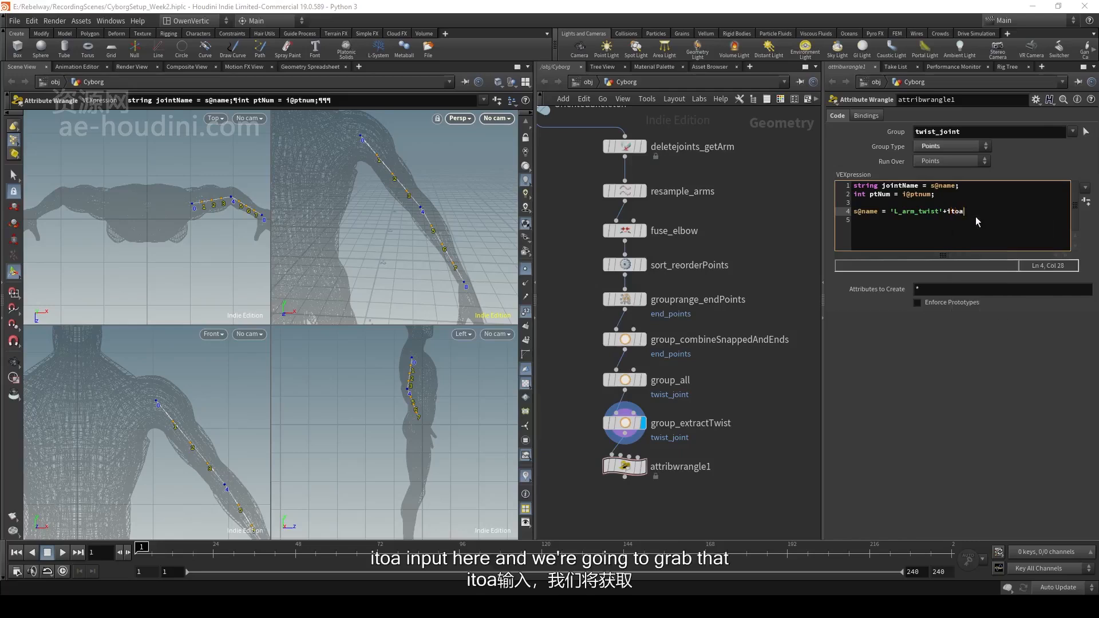
type("(")
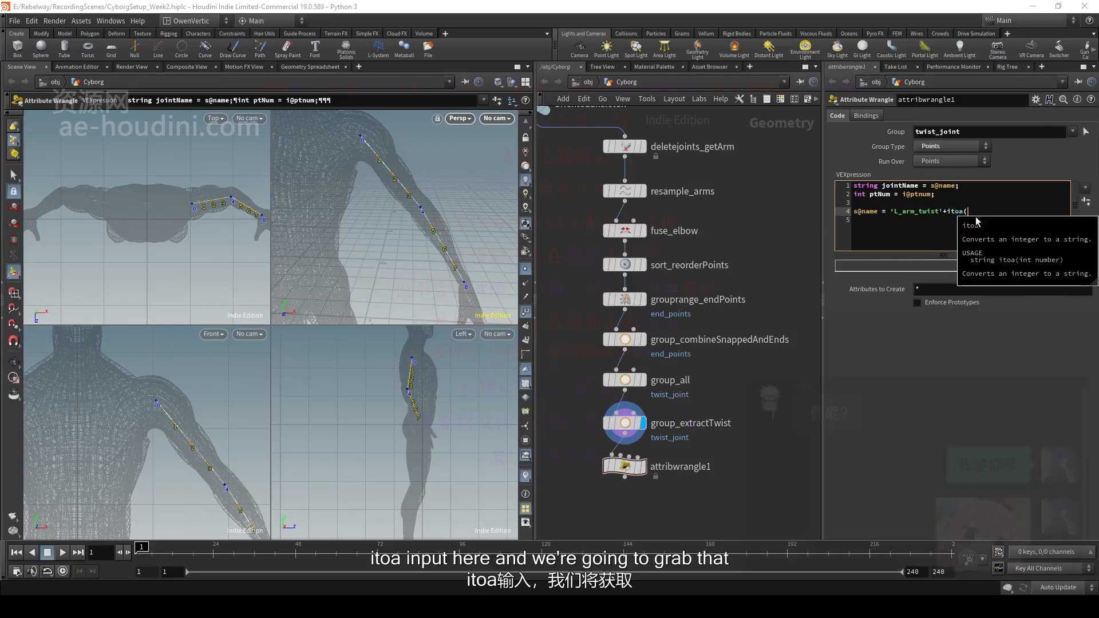
type("i")
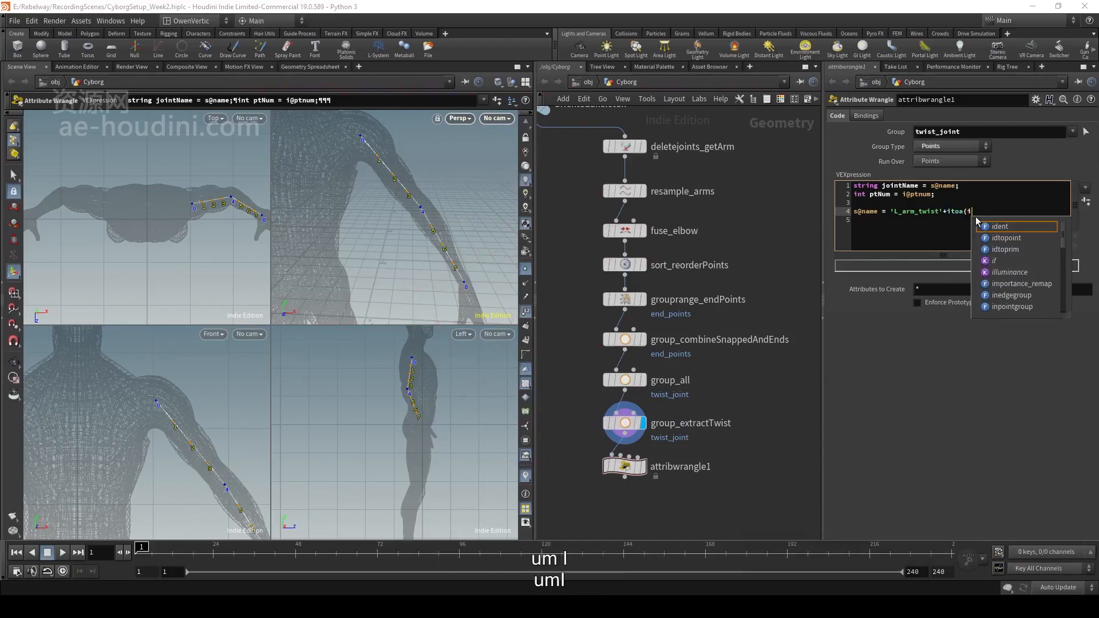
type("@p")
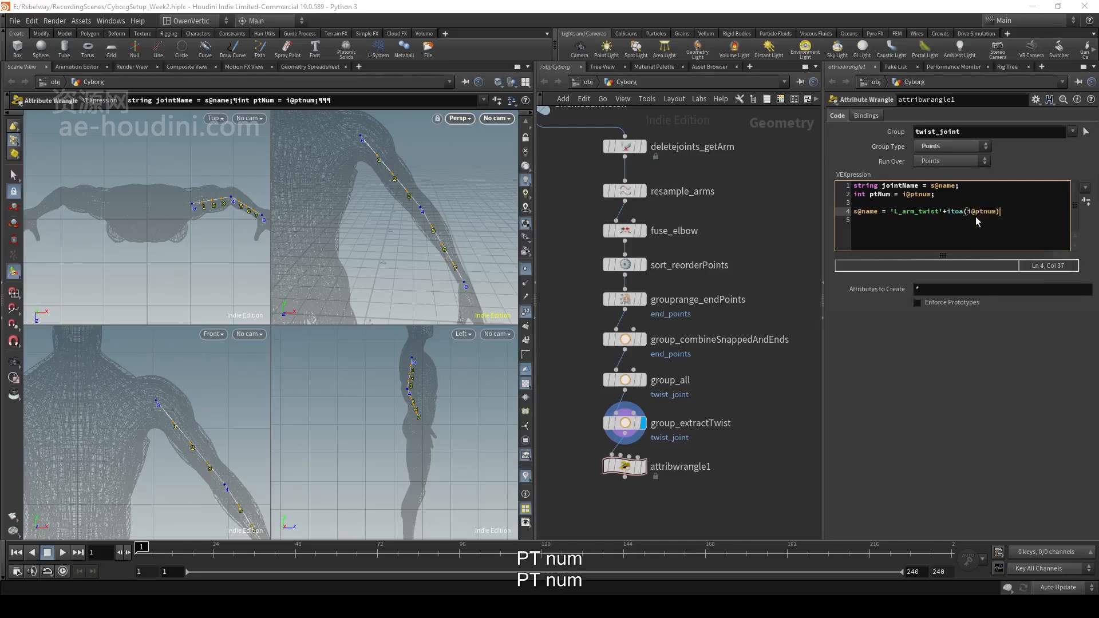
type("tnum);")
key("Return")
key("Down")
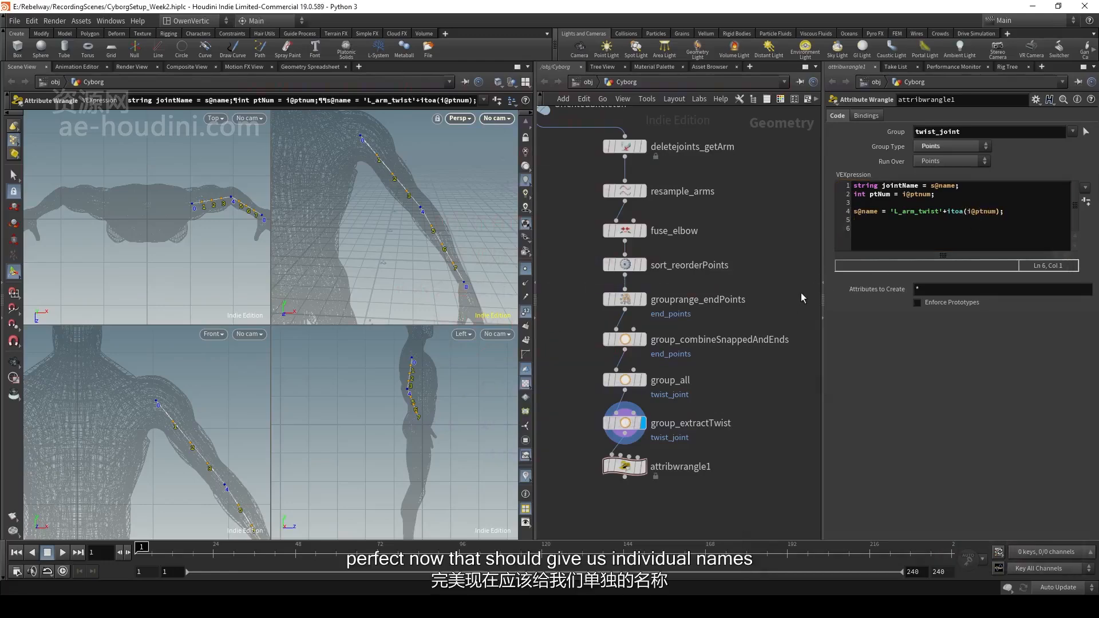
left_click(642, 467)
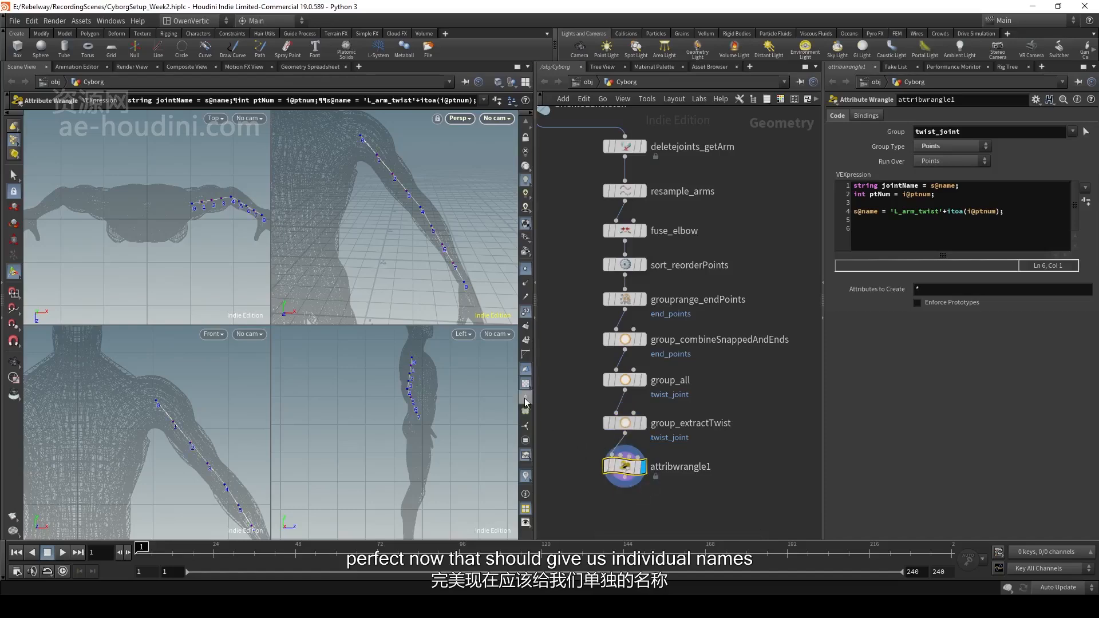
- Wire a Rig Pose node beneath the attribute wrangle
middle_click_drag(629, 487, 633, 407)
left_click(628, 407)
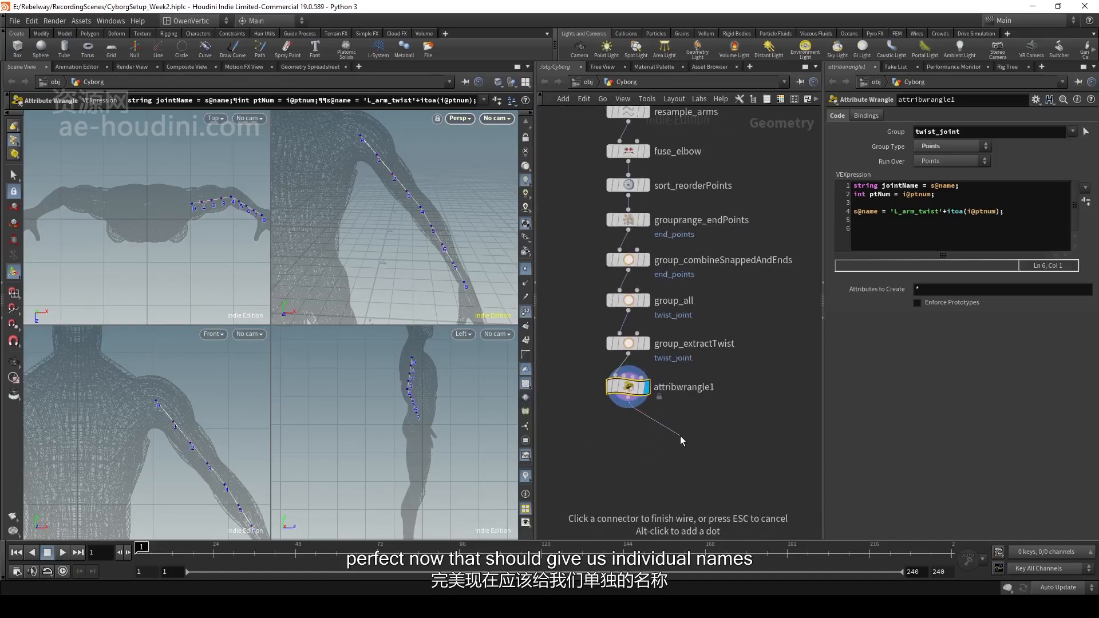
key("Tab")
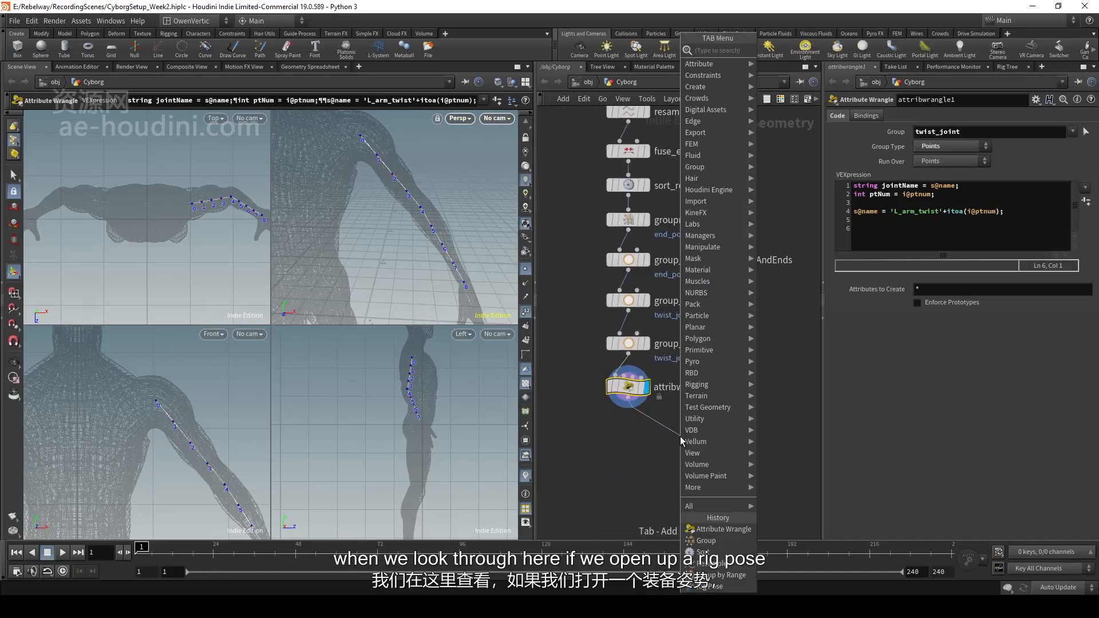
type("rigpos")
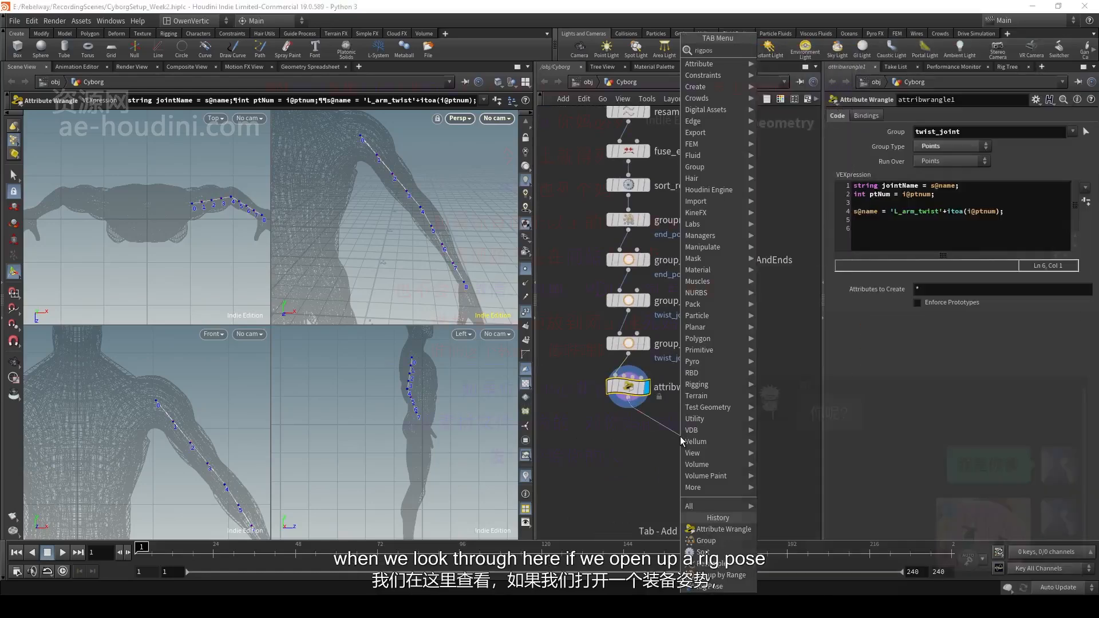
key("Return")
left_click(680, 436)
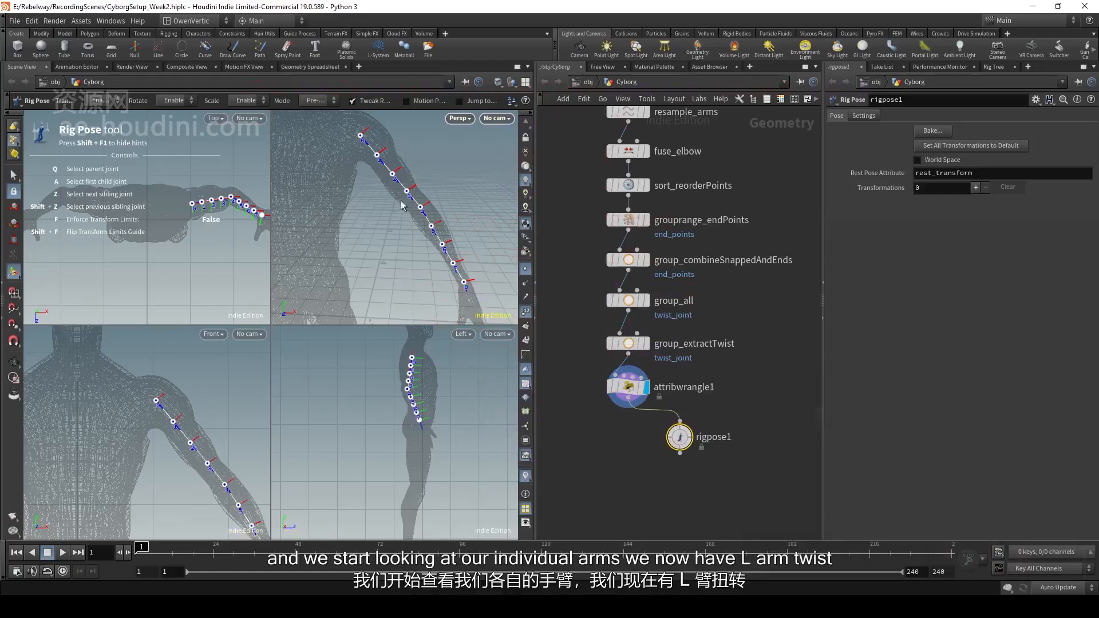
- Examine the naming of the individual twist joints along the left arm and review the upstream resample_arms node
left_click(407, 191)
scroll(781, 338, "down", 2)
scroll(721, 240, "up", 2)
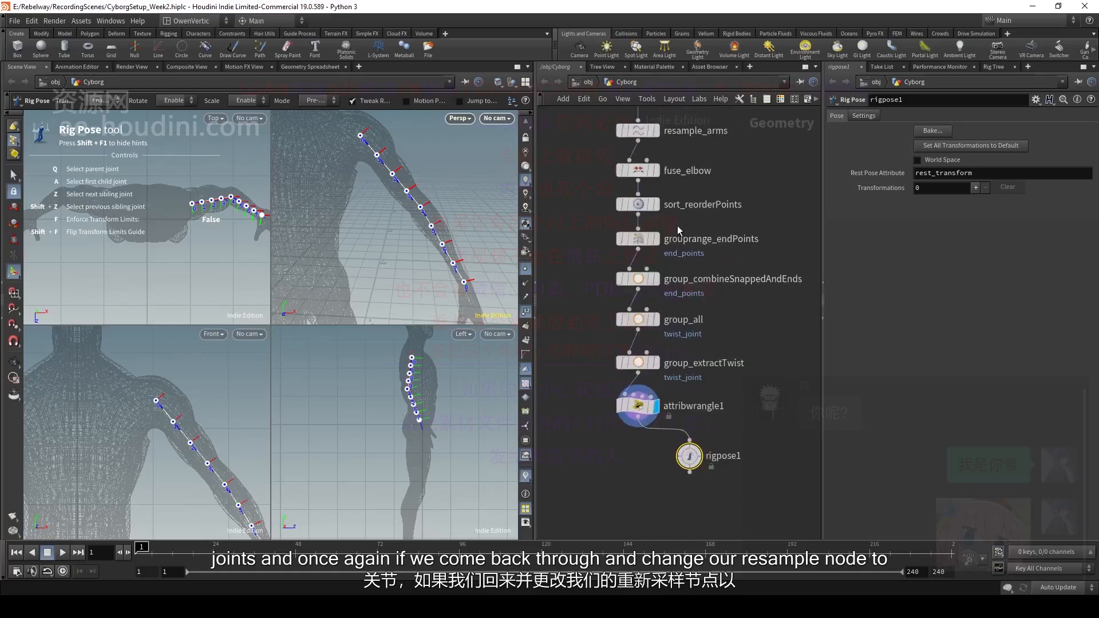
mouse_move(642, 137)
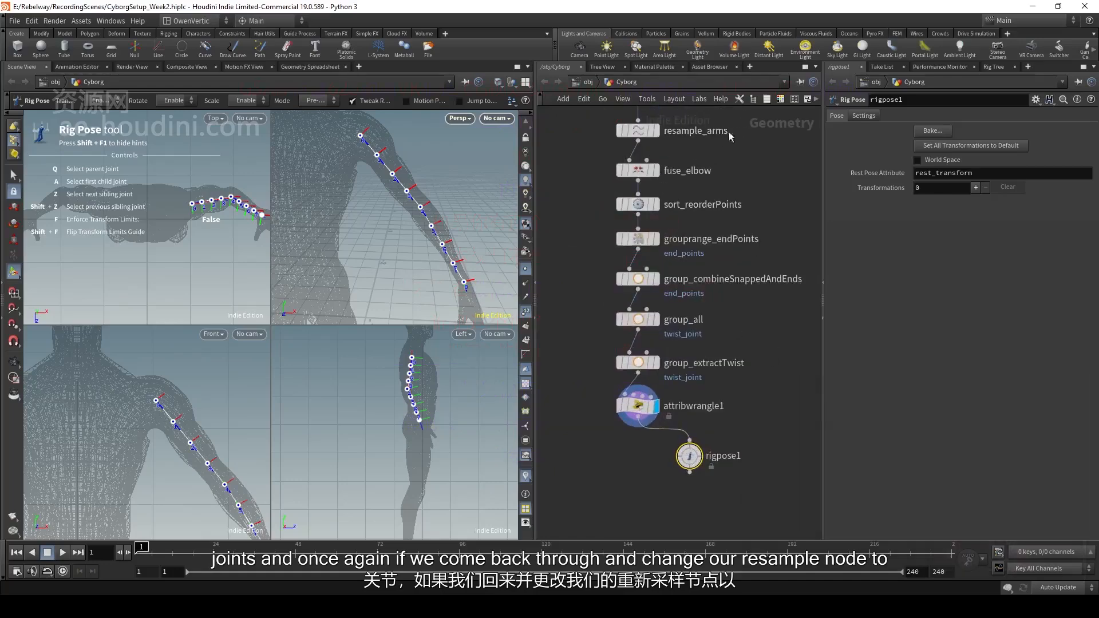
middle_click_drag(757, 154, 755, 158)
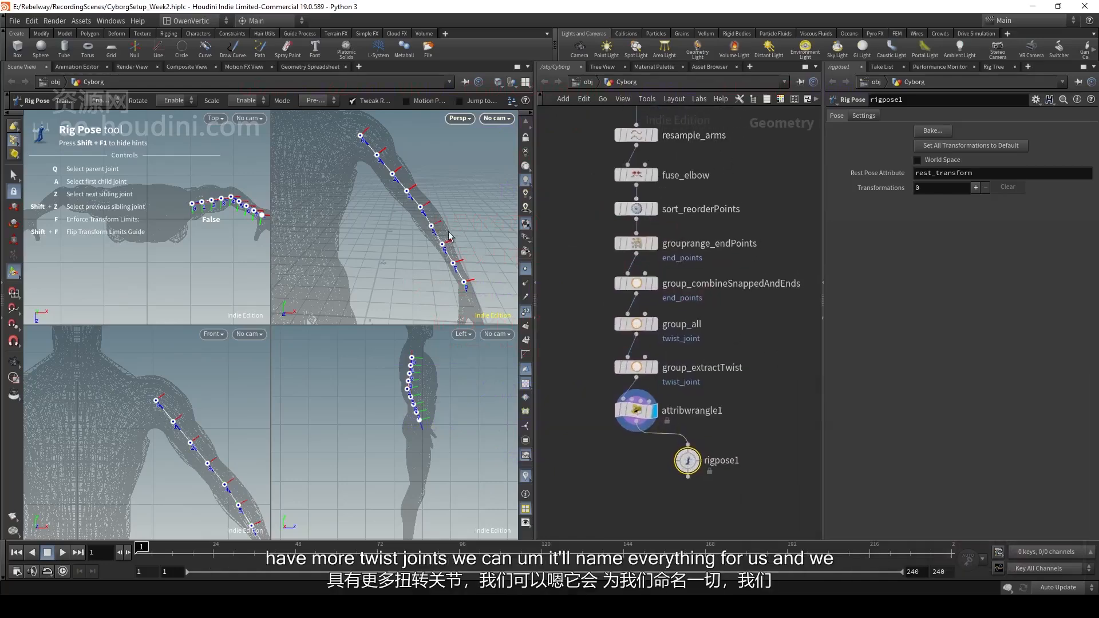
right_click_drag(441, 291, 449, 269, "alt")
left_click_drag(450, 269, 425, 249, "alt")
- Align the Rig Pose node under the attribute wrangle, and delete it from the network
middle_click_drag(750, 491, 758, 406)
left_click_drag(694, 378, 651, 378)
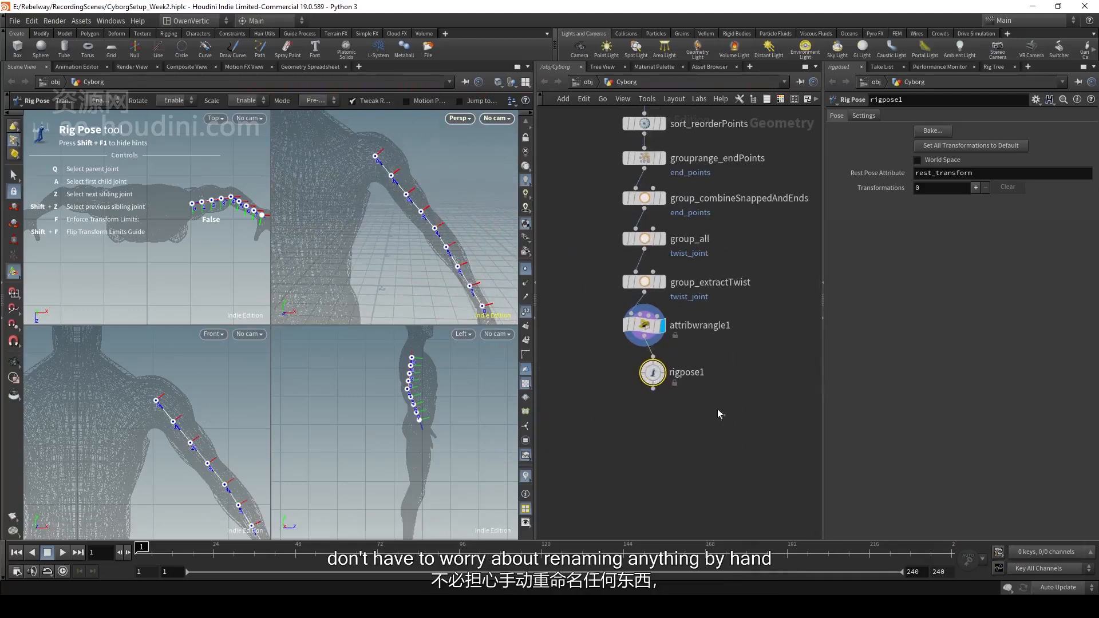
key("Delete")
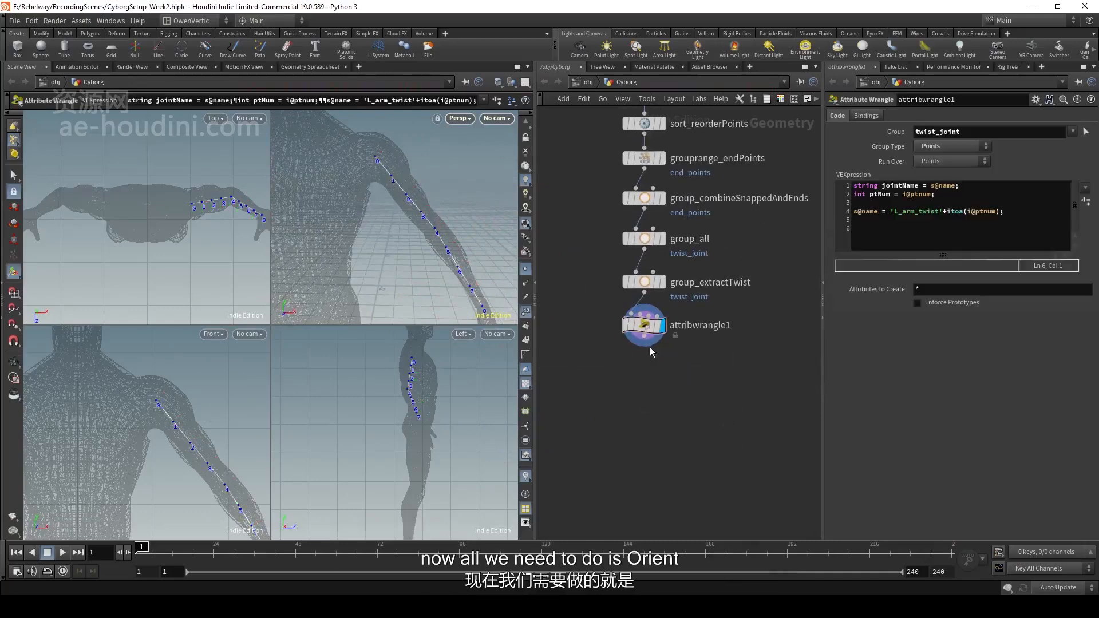
- Add an Orient Joints node wired beneath the attribute wrangle
key("Tab")
type("orient")
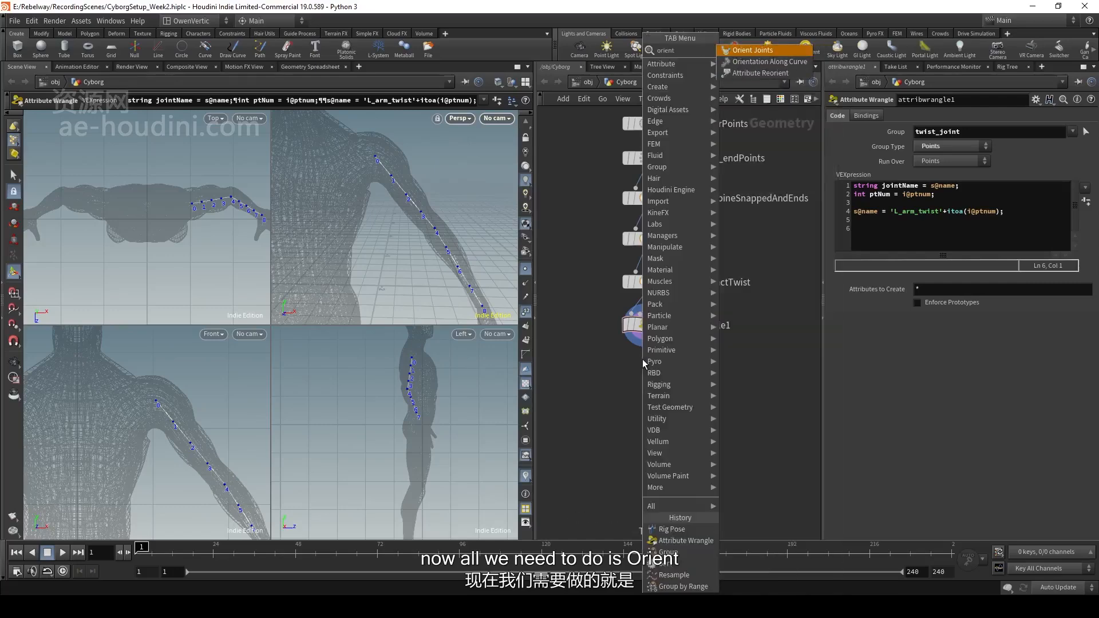
key("Return")
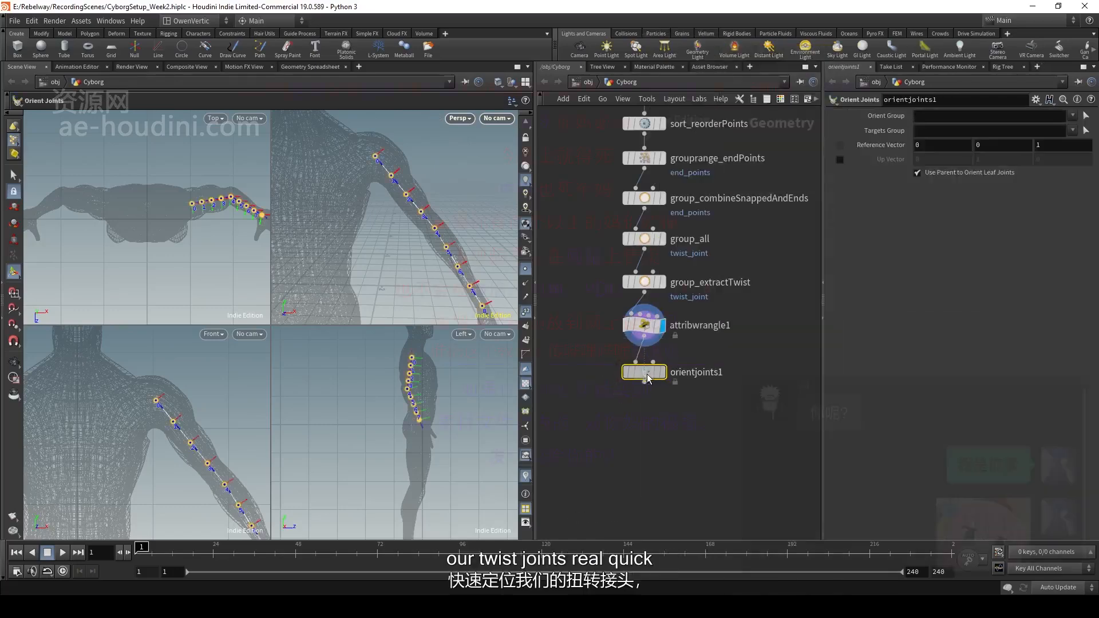
- Rename the Orient Joints node as orientjoints_twists
left_click(713, 378)
left_click(738, 379)
key("BackSpace")
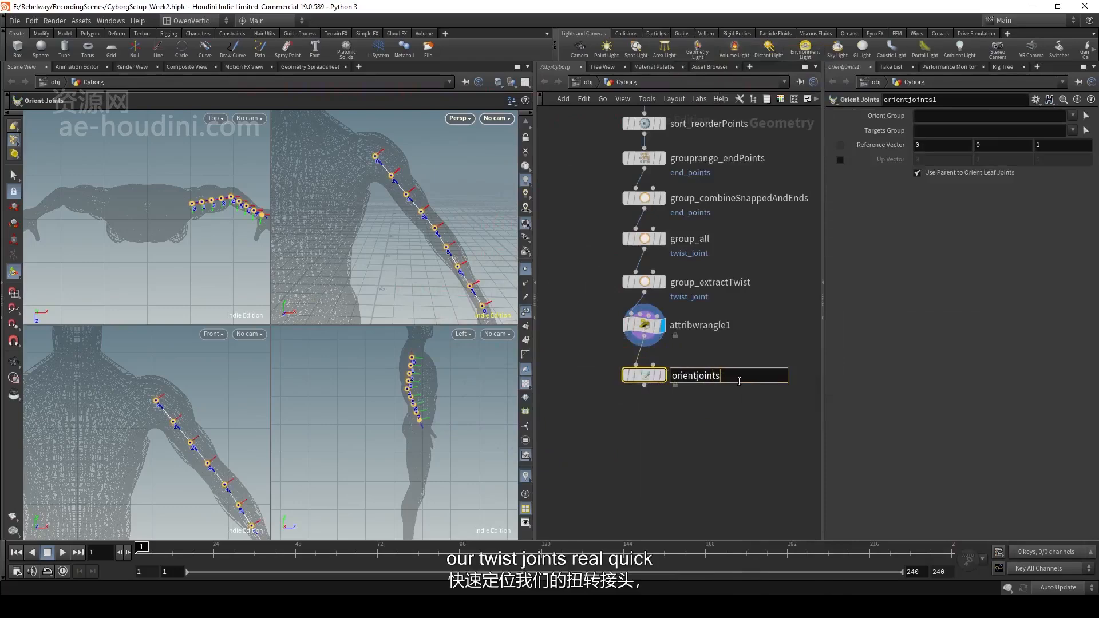
type("_twists")
key("Return")
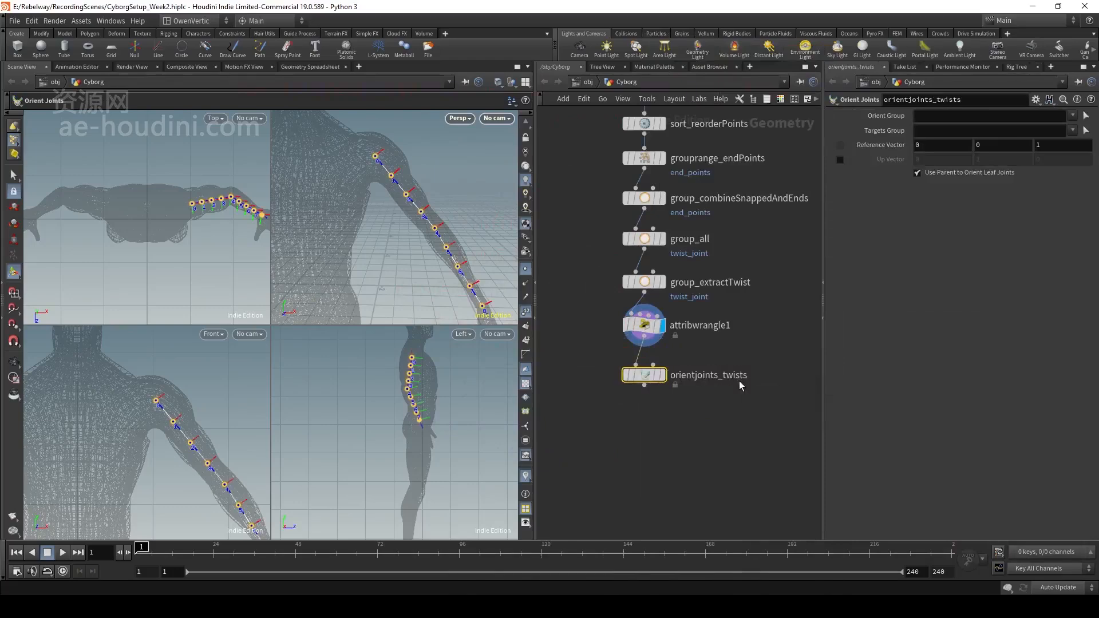
- Rename the attribute wrangle as attribwrangle_nameTwists
left_click(701, 325)
left_click(765, 331)
key("BackSpace")
type("_name")
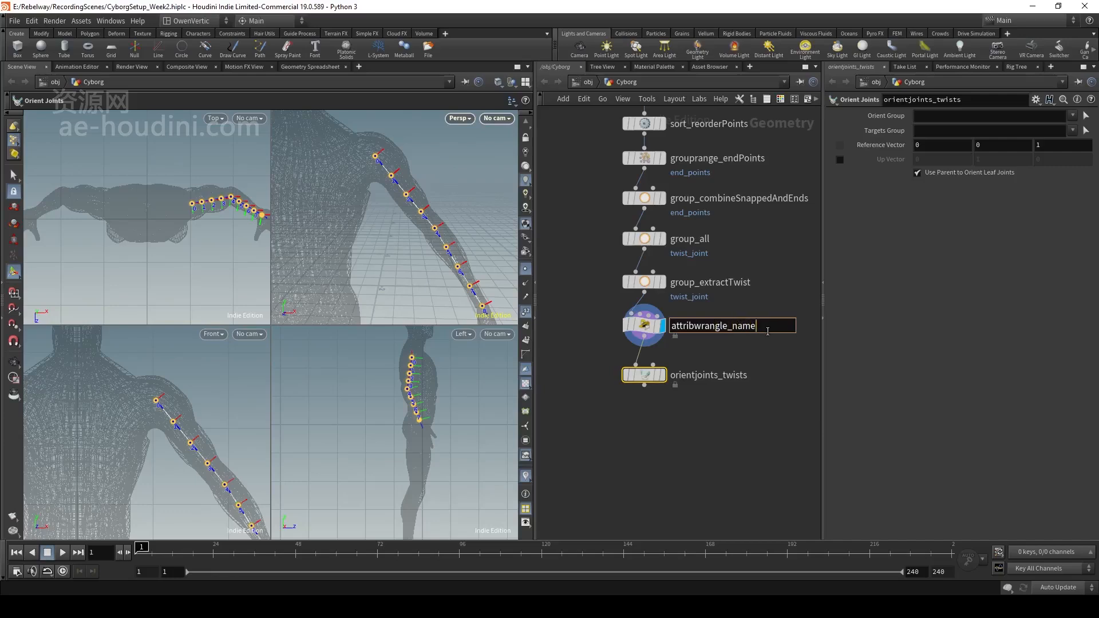
type("Twists")
key("Return")
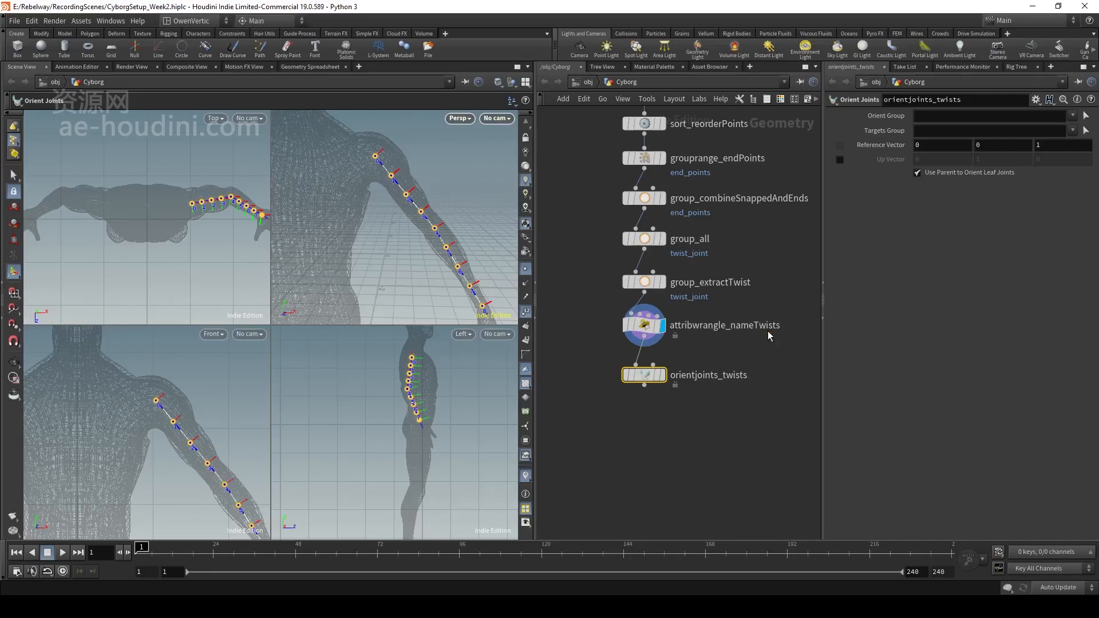
- Set the Orient Group of orientjoints_twists to twist_joint and display that node's result
left_click(1072, 116)
left_click(1062, 164)
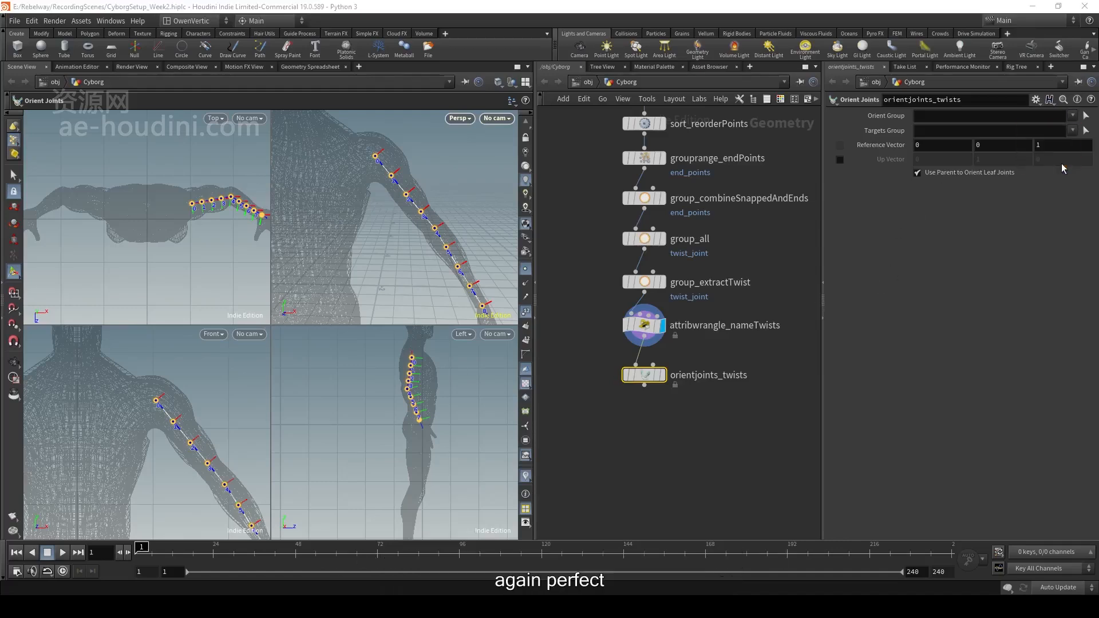
left_click(663, 375)
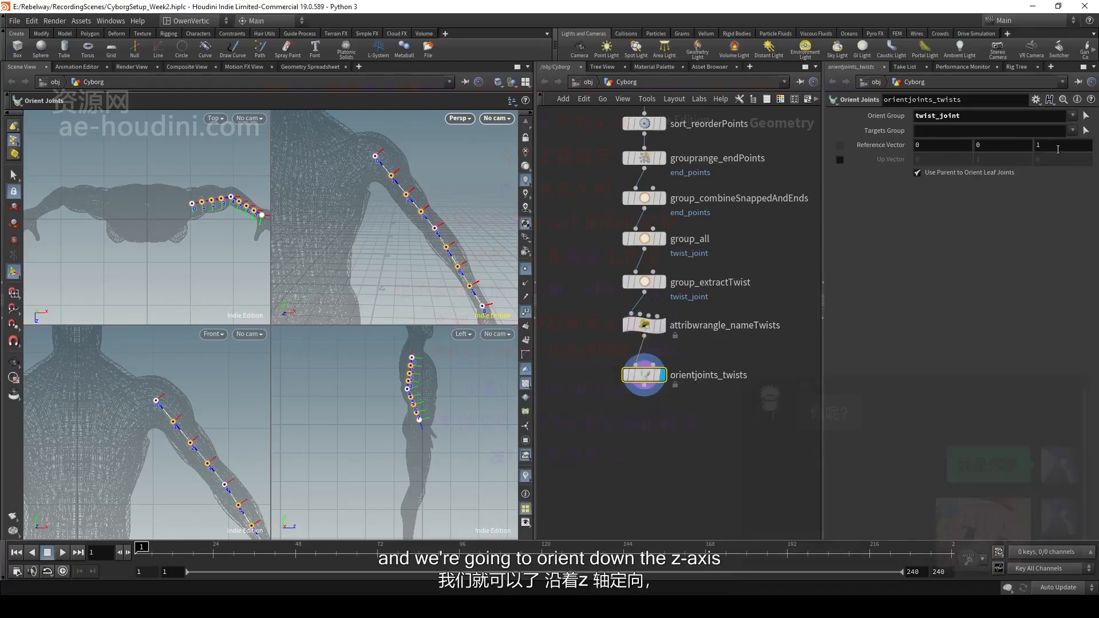
- Examine the orientation axes of the twist joints along the left arm, briefly checking the Up Vector option
right_click_drag(407, 232, 419, 252, "alt")
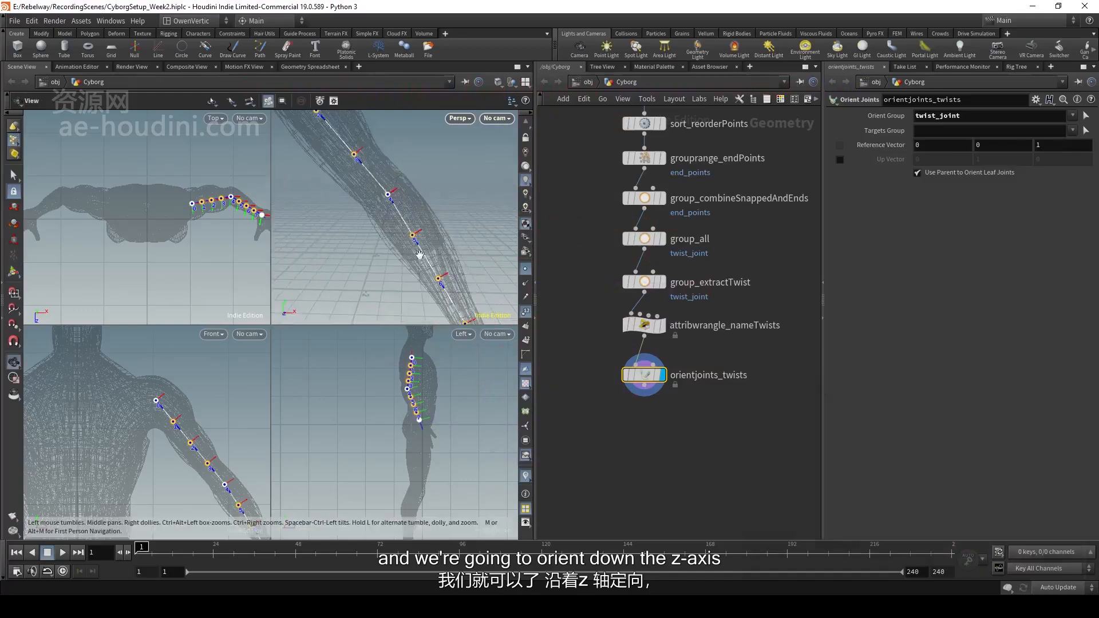
left_click_drag(418, 252, 399, 209, "alt")
key("Return")
key("Escape")
key("Return")
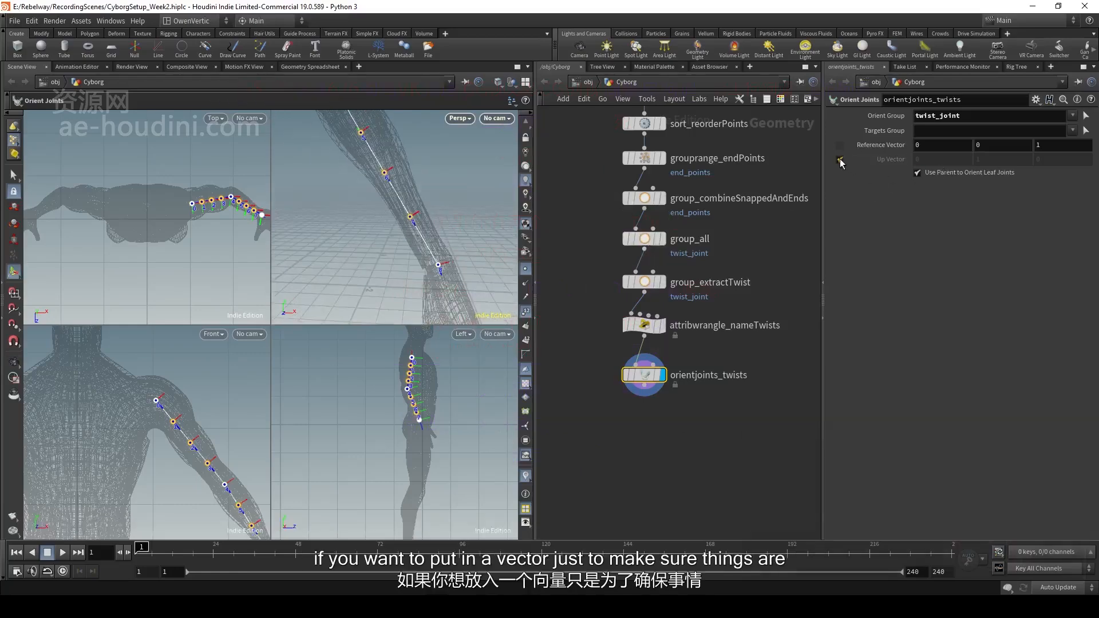
left_click(840, 159)
left_click(840, 159)
key("Escape")
left_click_drag(358, 174, 373, 180)
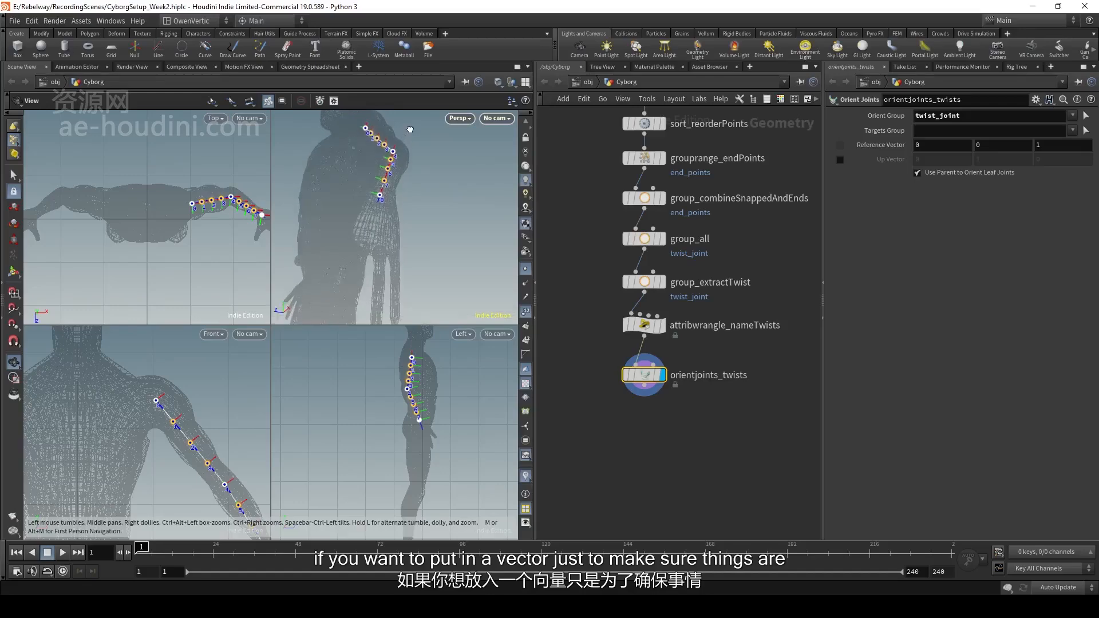
left_click_drag(410, 130, 414, 129)
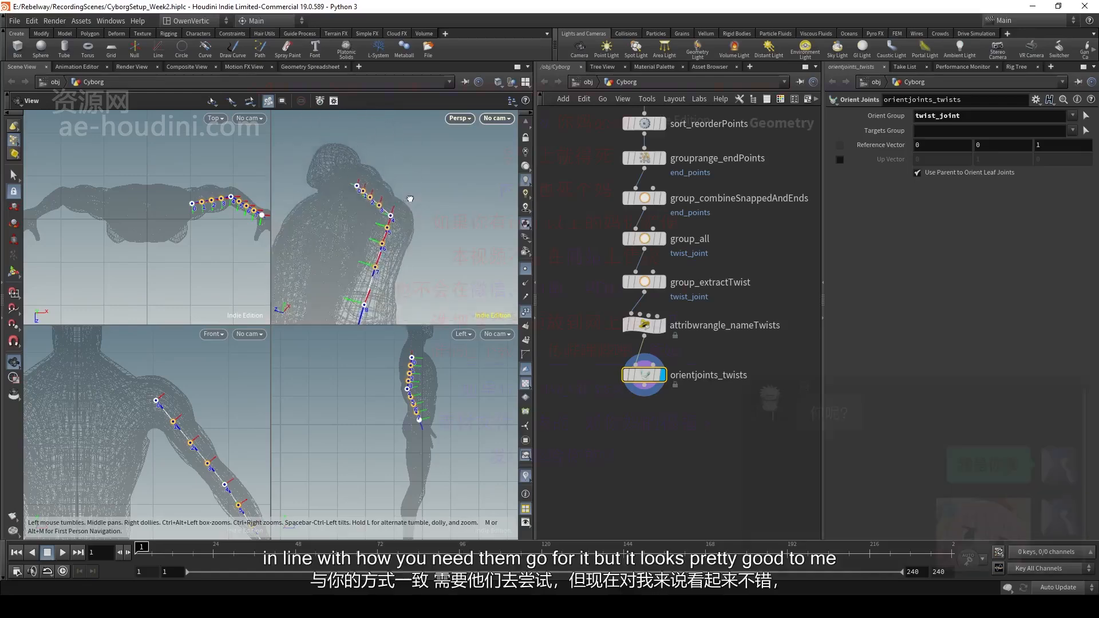
left_click_drag(411, 135, 424, 241)
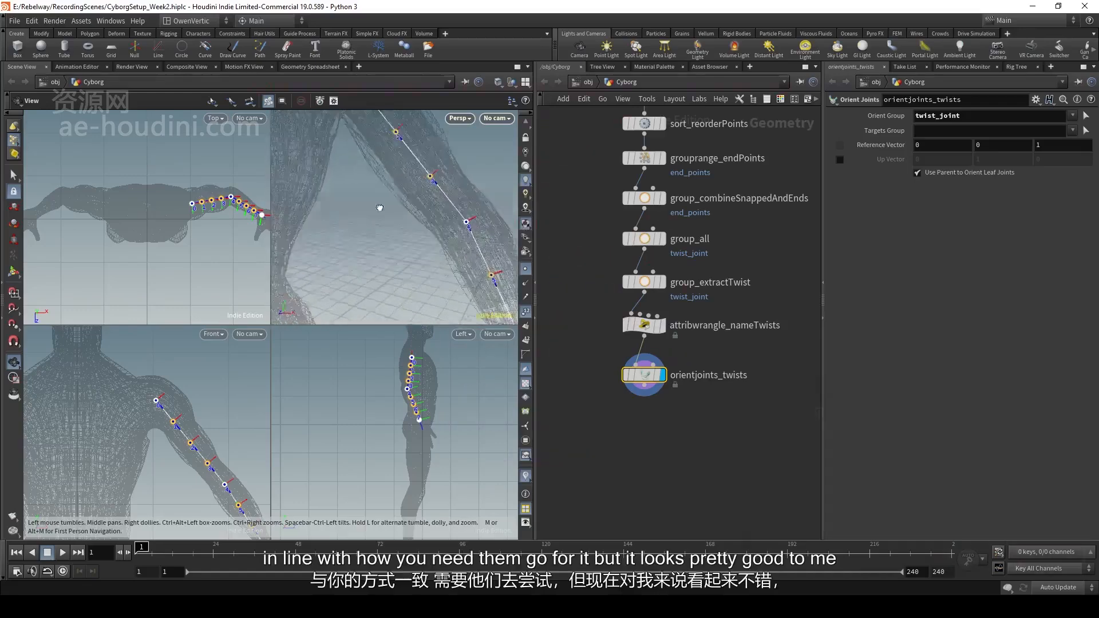
right_click_drag(425, 241, 382, 211)
mouse_move(383, 210)
left_mouse_down()
mouse_move(408, 214)
mouse_move(393, 206)
left_mouse_up()
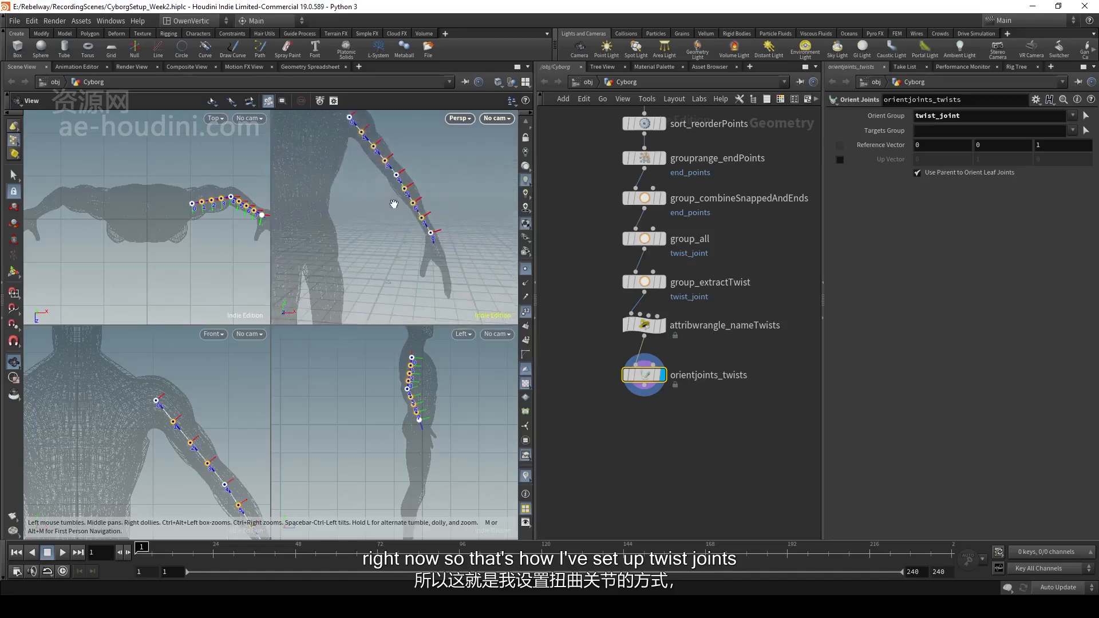
scroll(681, 412, "down", 8)
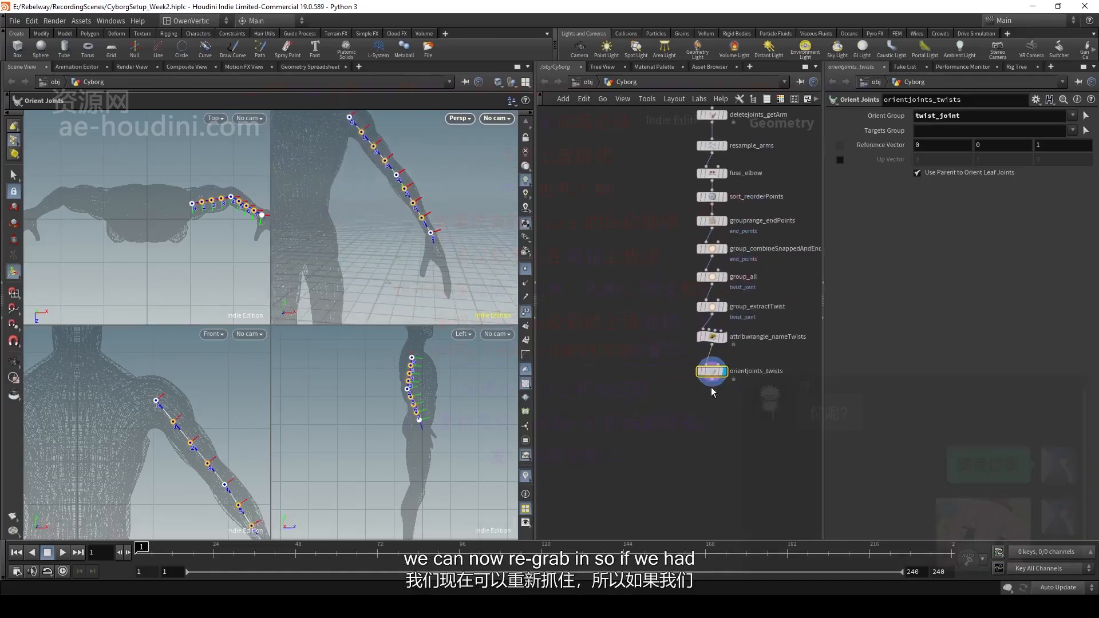
scroll(681, 392, "up", 4)
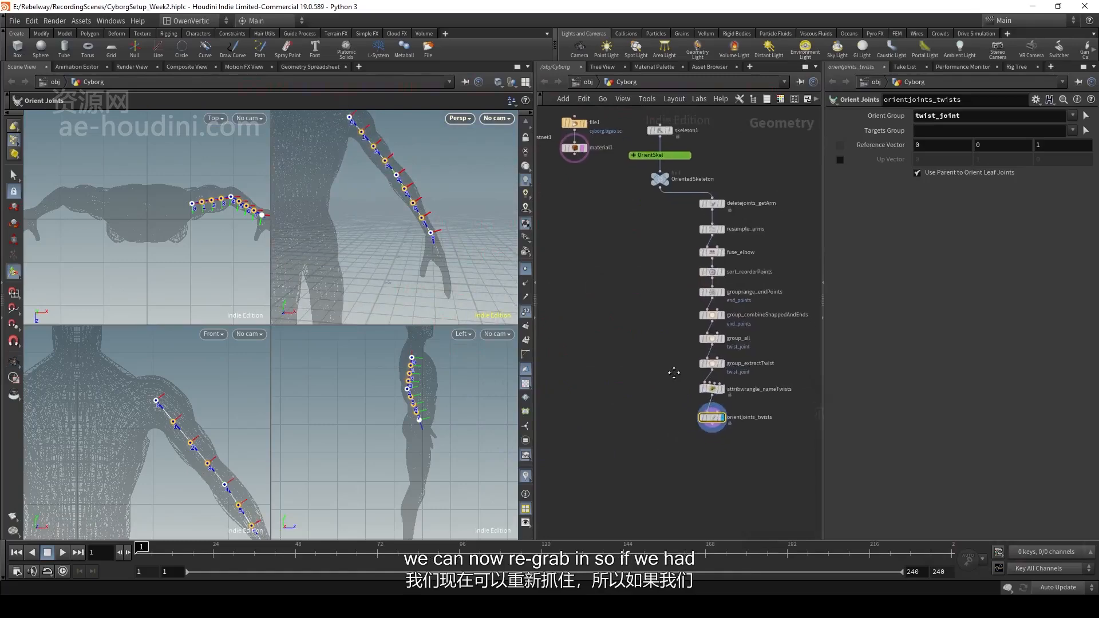
left_click(662, 193)
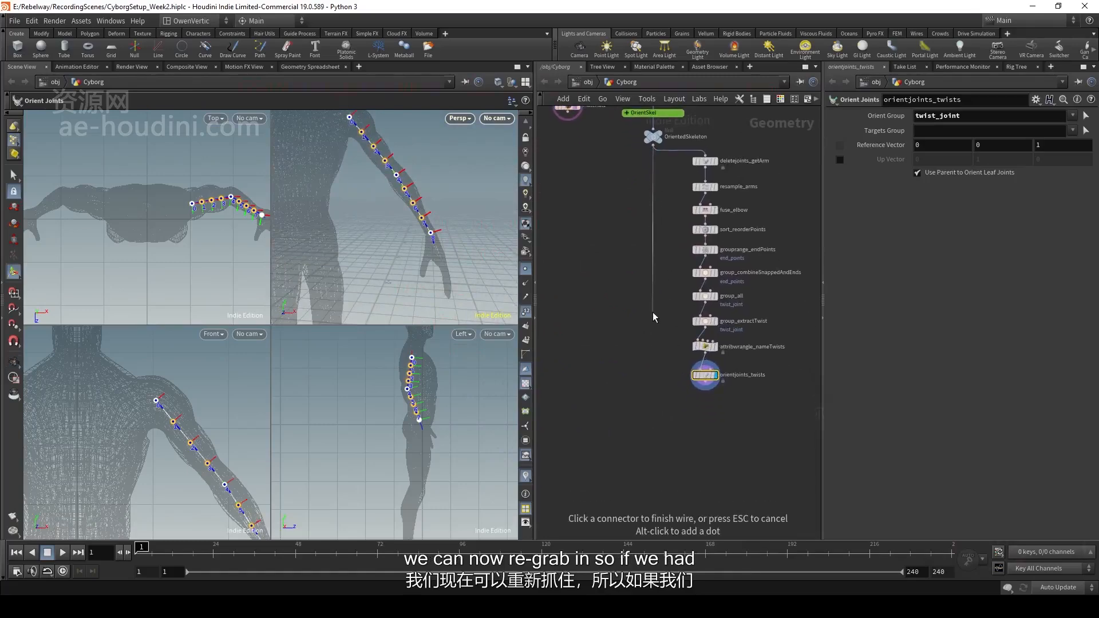
key("Escape")
middle_click_drag(653, 280, 648, 361)
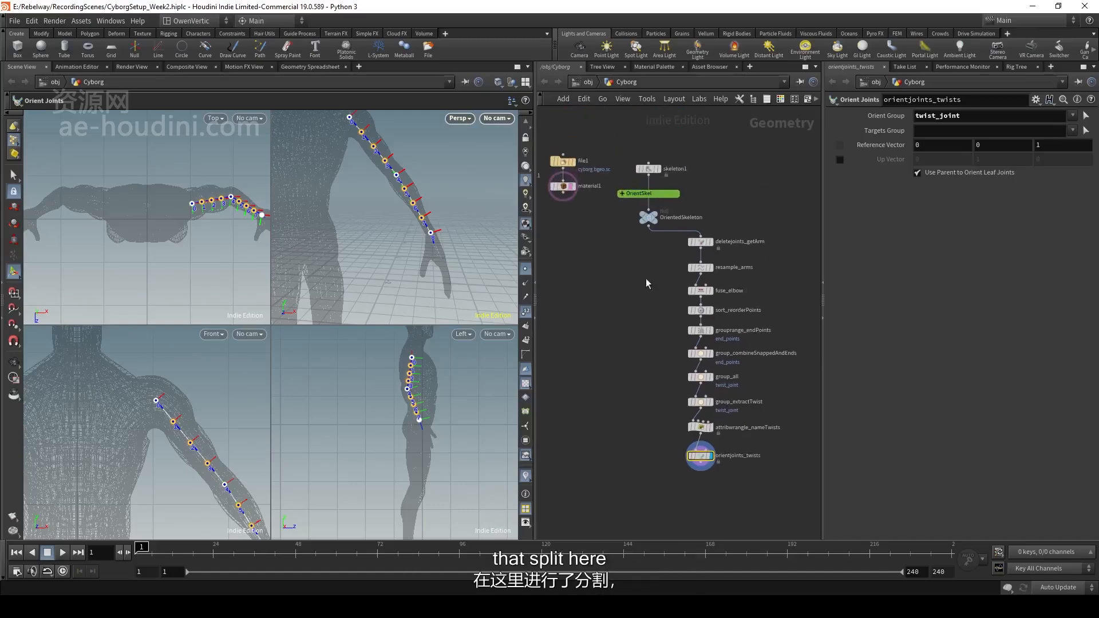
- Duplicate the deletejoints_getArm node into a second branch under OrientedSkeleton and set the copy's Operation to Delete Selected
left_click(703, 247)
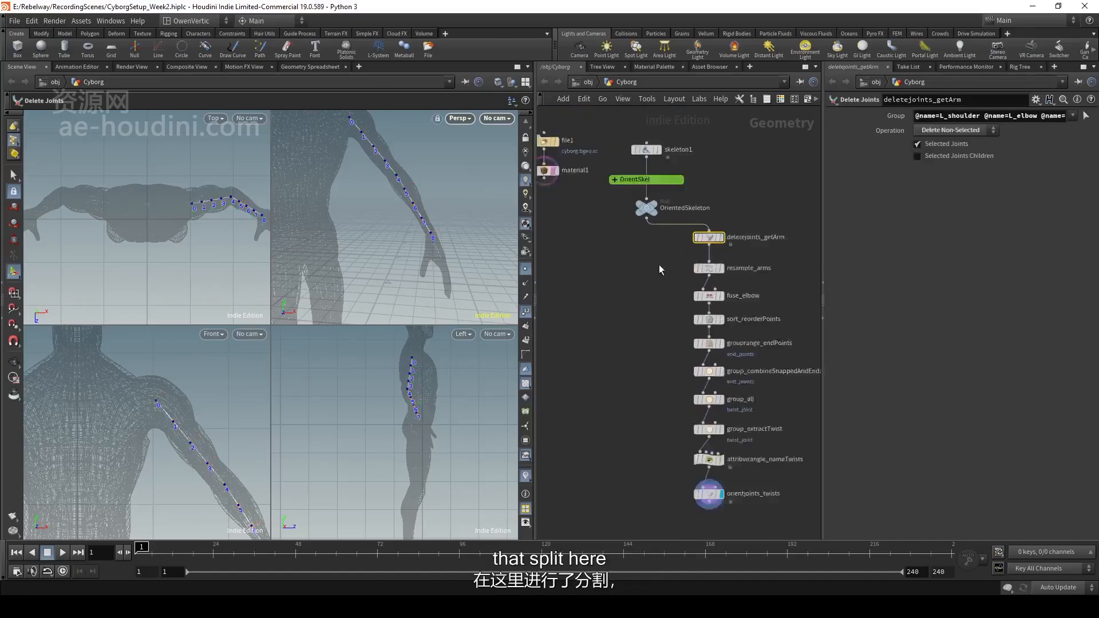
scroll(658, 264, "up", 3)
left_click_drag(719, 232, 608, 237, "alt")
left_click(934, 132)
left_click(942, 141)
scroll(637, 236, "down", 3)
scroll(637, 232, "up", 2)
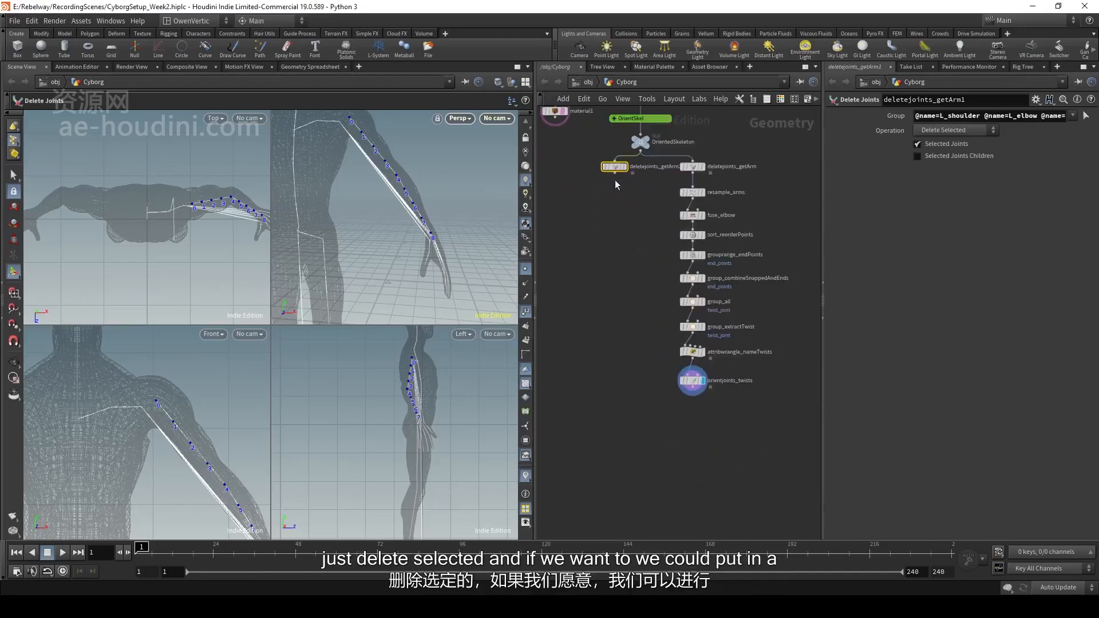
- Add a Merge node combining orientjoints_twists with the duplicated delete-joints branch, and display the merged result
left_click(694, 353)
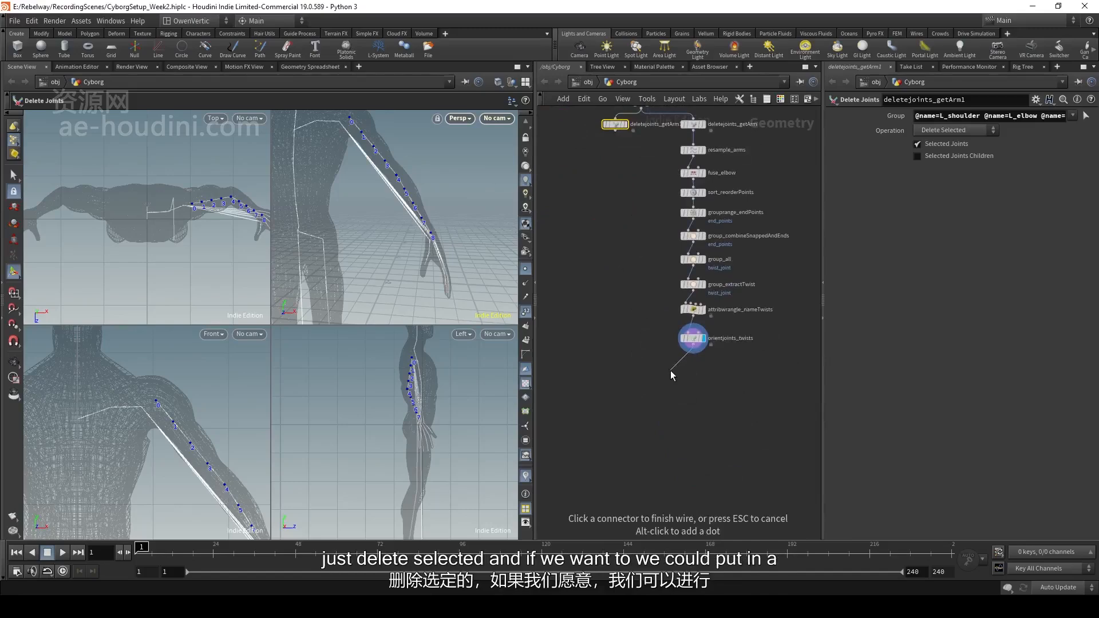
key("Tab")
type("merge")
key("Return")
left_click(670, 370)
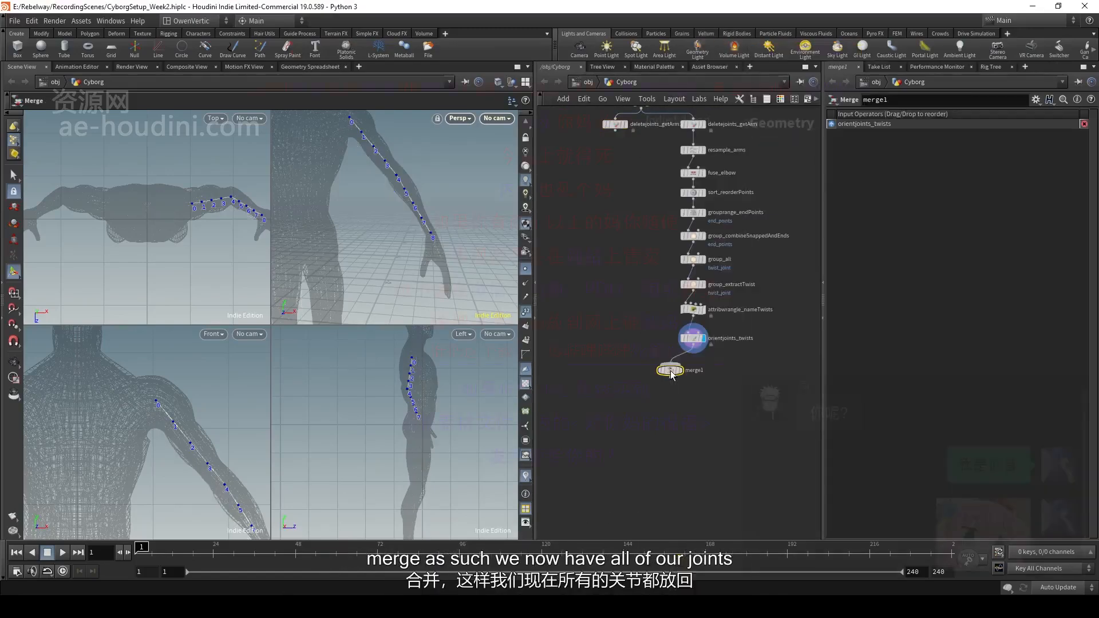
left_click_drag(615, 132, 655, 367)
left_click(680, 370)
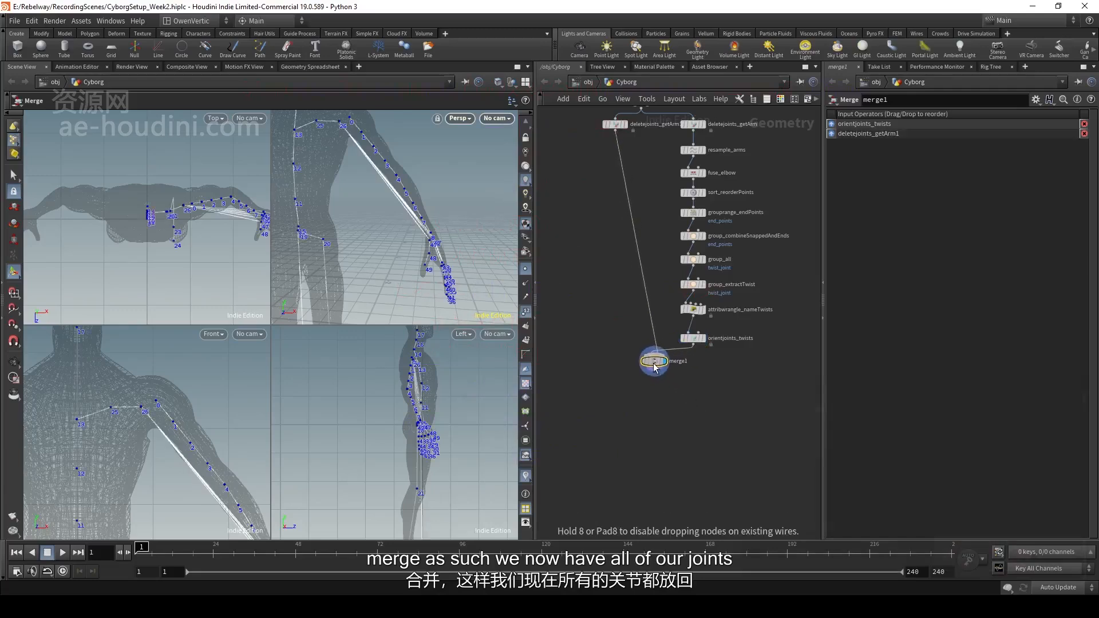
- Add a Parent Joints node wired beneath the merge
left_click(653, 371)
key("Tab")
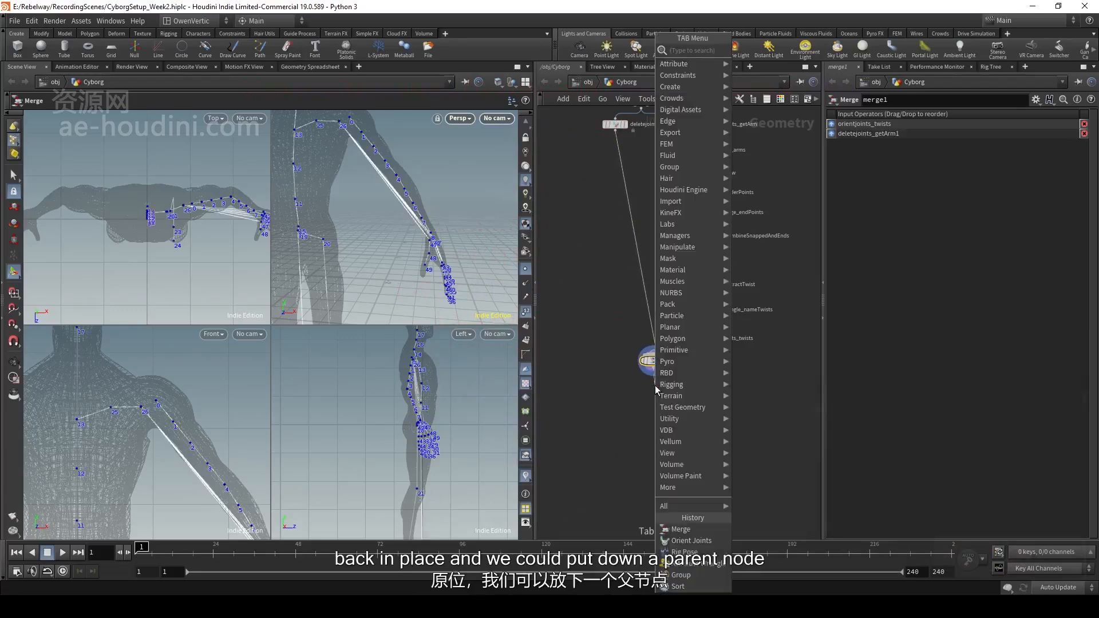
type("parent")
key("Return")
key("Return")
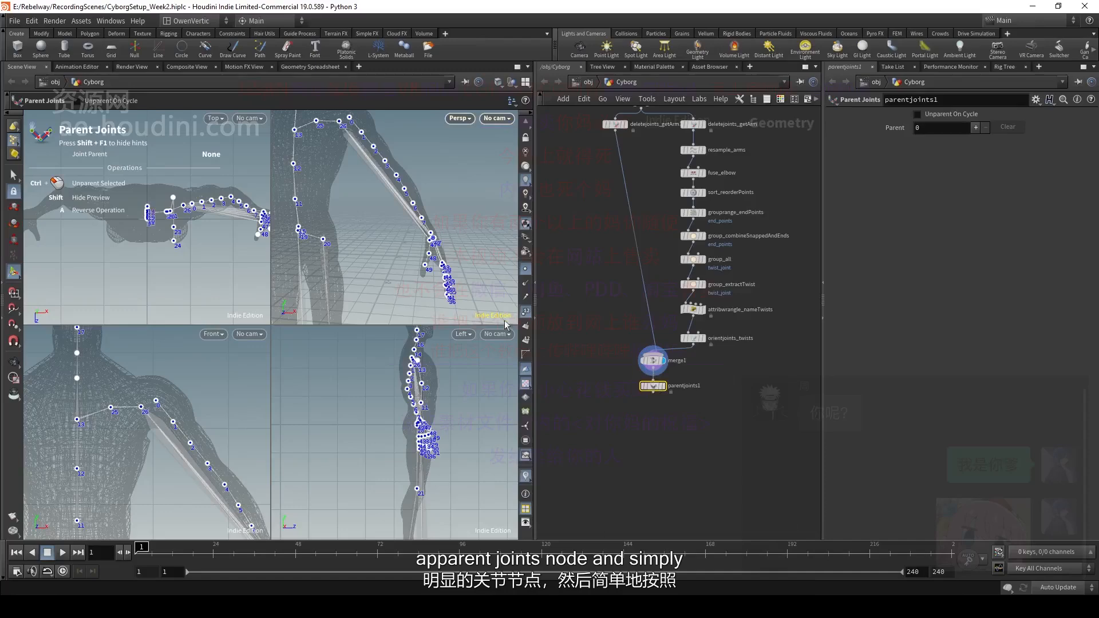
- Parent the left thumb base and the four finger base joints to the left wrist joint, and hide the point numbers
key("Escape")
scroll(420, 202, "up", 3)
scroll(423, 206, "up", 5)
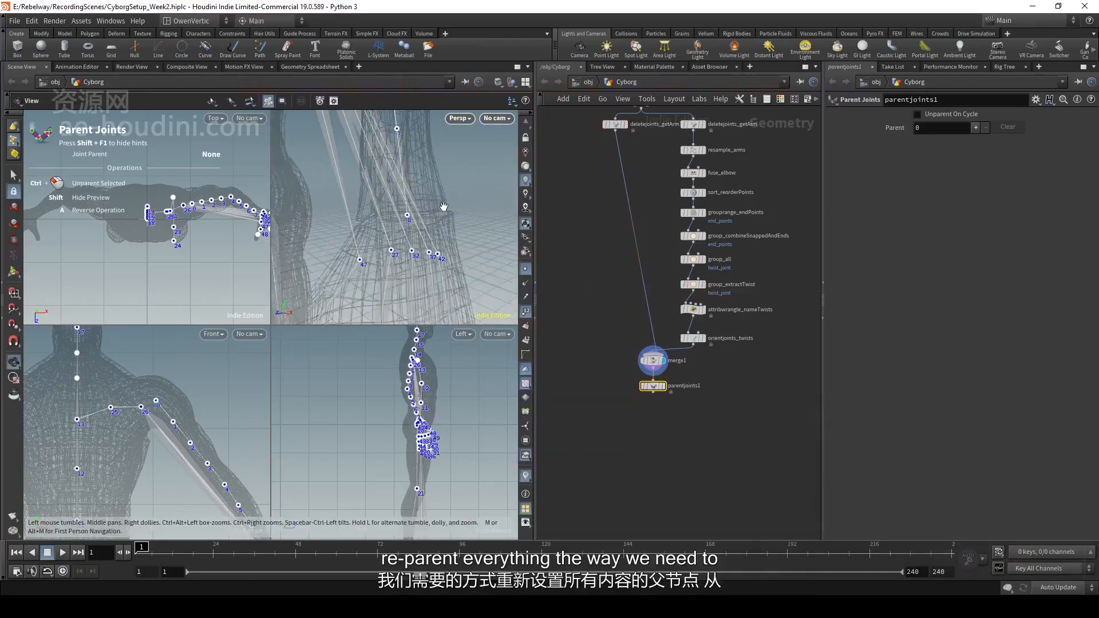
key("Return")
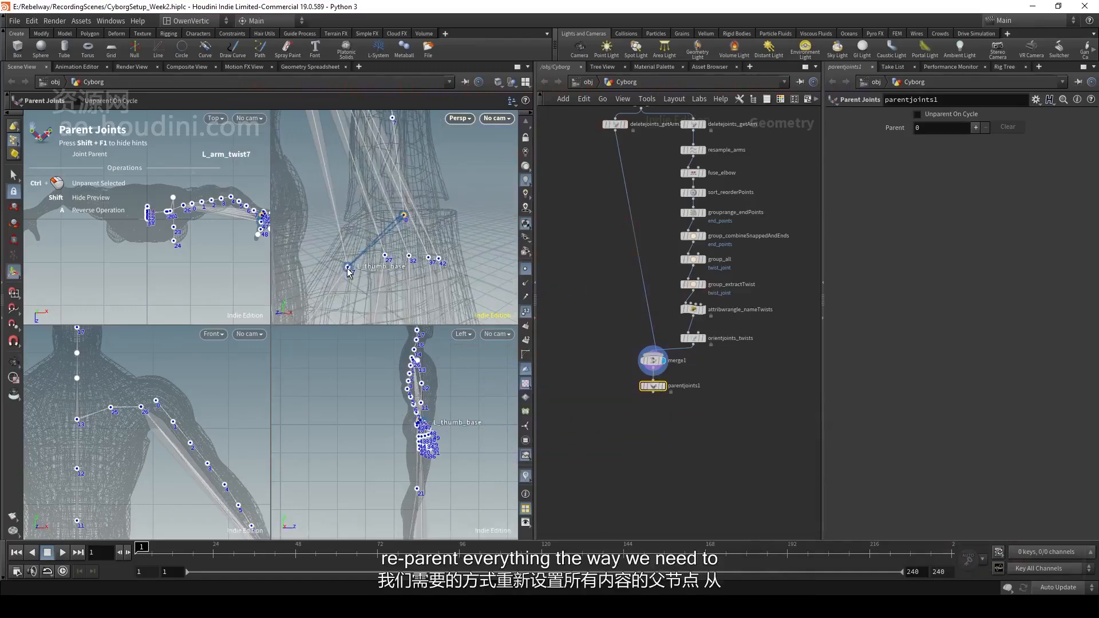
left_click_drag(347, 267, 413, 219)
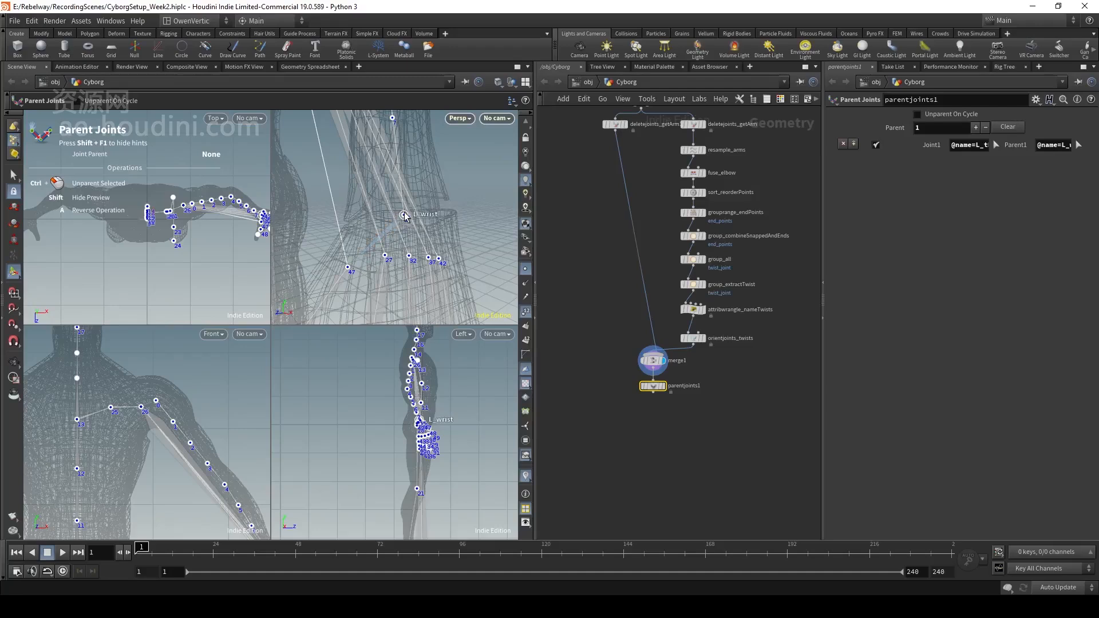
left_click_drag(385, 256, 404, 217)
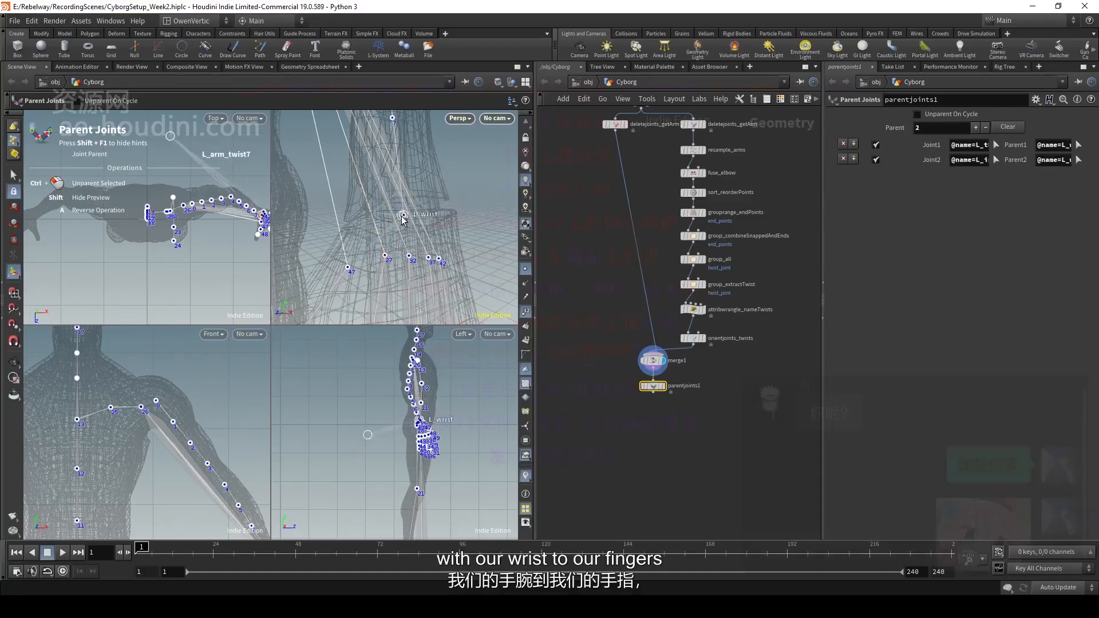
left_click_drag(410, 256, 404, 216)
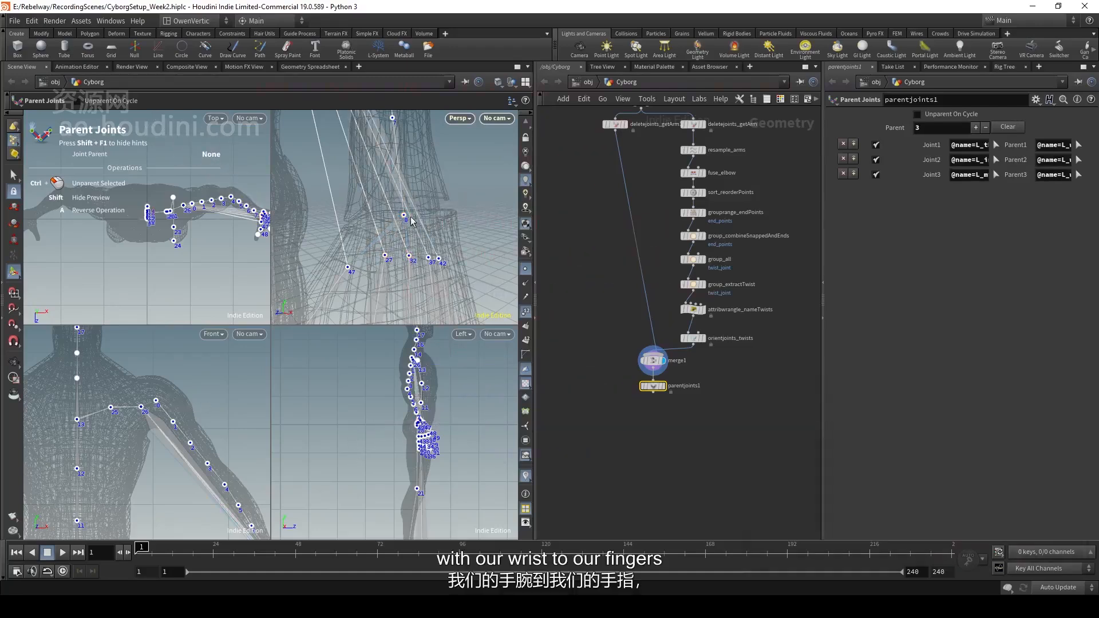
left_click_drag(431, 258, 404, 216)
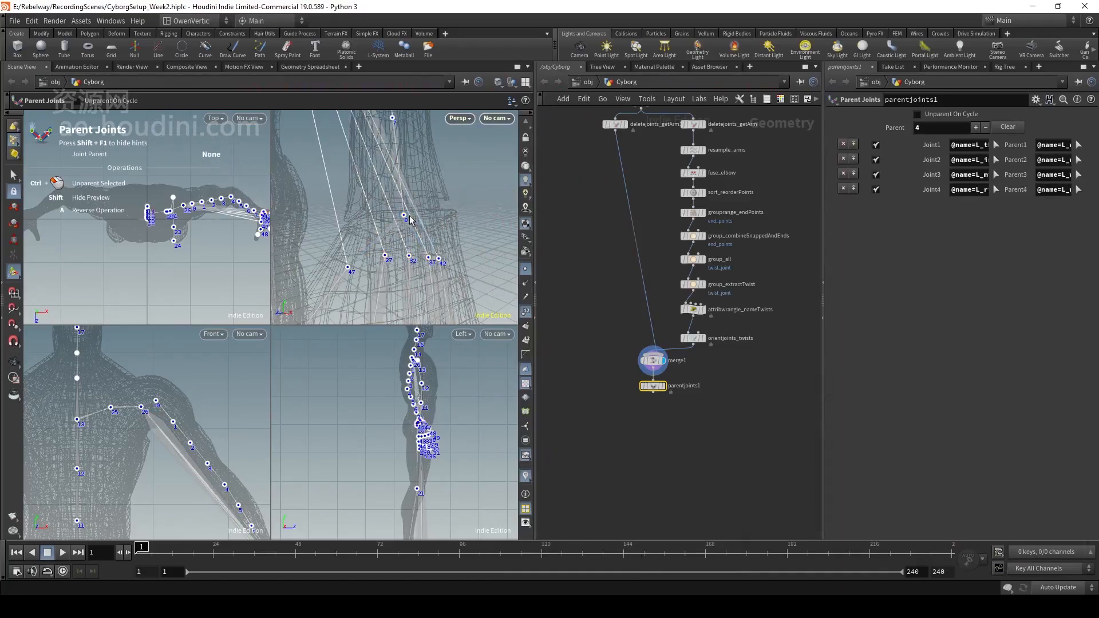
left_click_drag(442, 260, 440, 259)
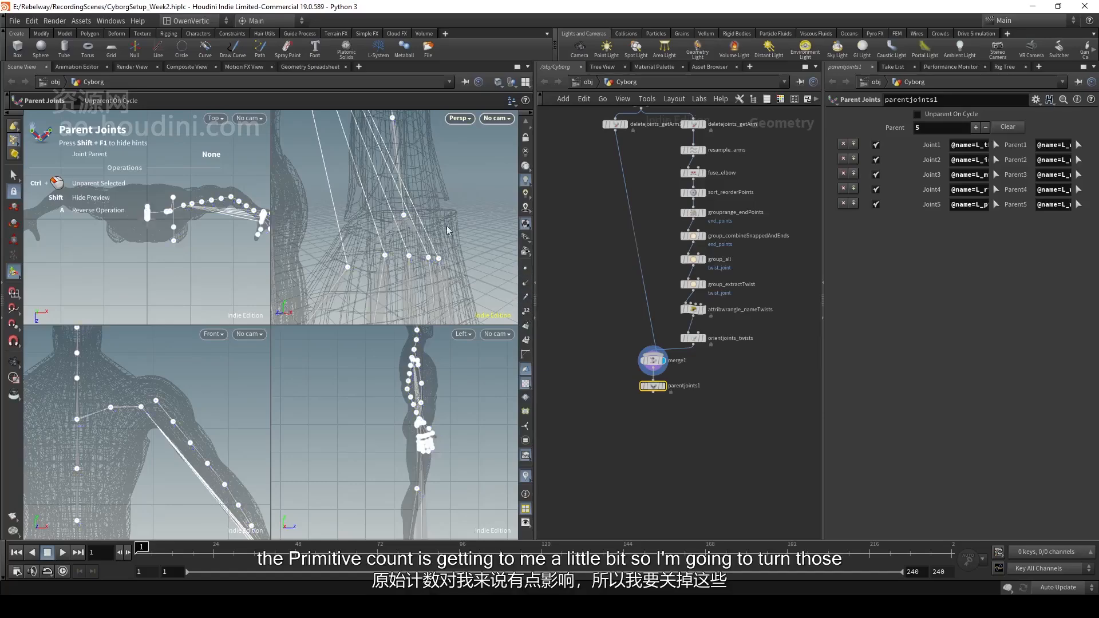
- Parent the left shoulder joint at the start of the twist chain to the adjoining shoulder joint of the body skeleton
key("Escape")
left_click_drag(449, 231, 388, 190)
key("Return")
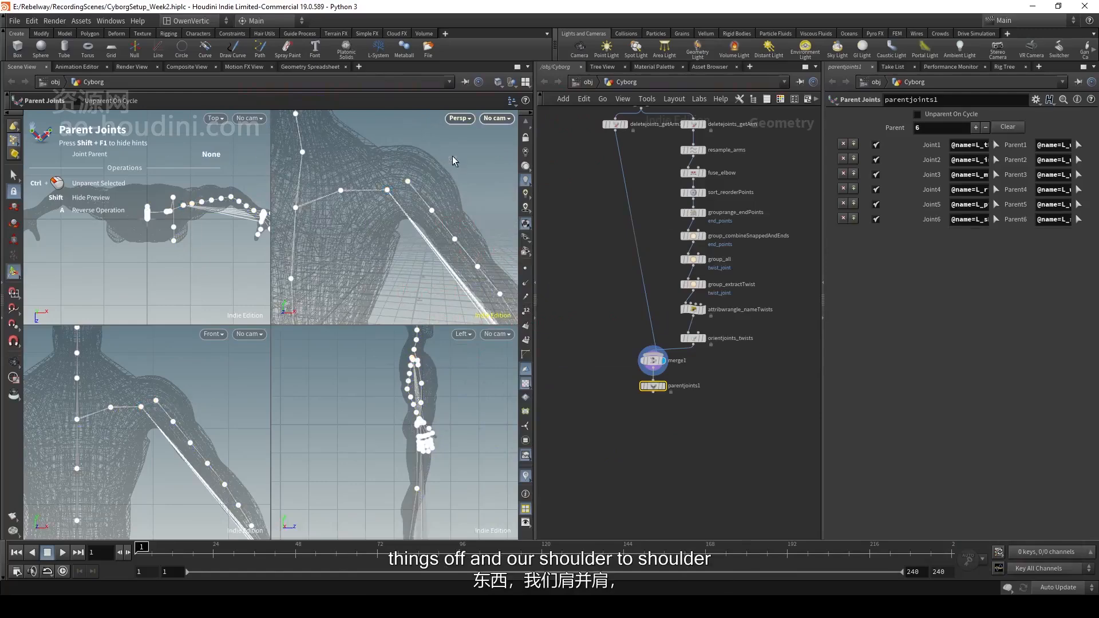
- Display the Parent Joints node's result and review the joint hierarchy from the torso down to the hand
key("Escape")
left_click_drag(453, 160, 440, 238)
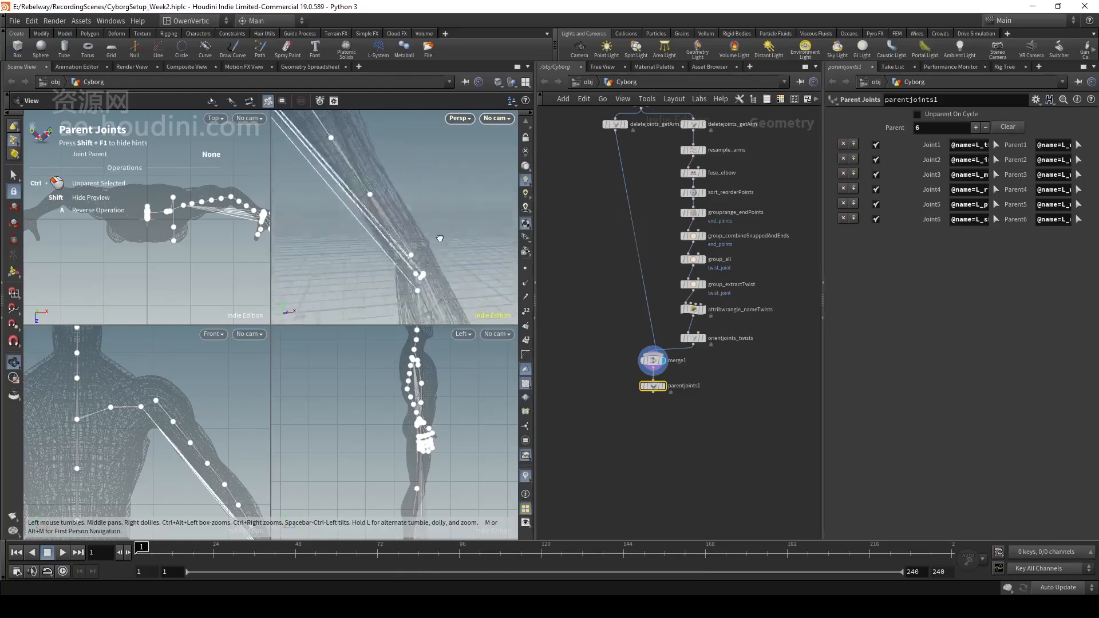
key("Return")
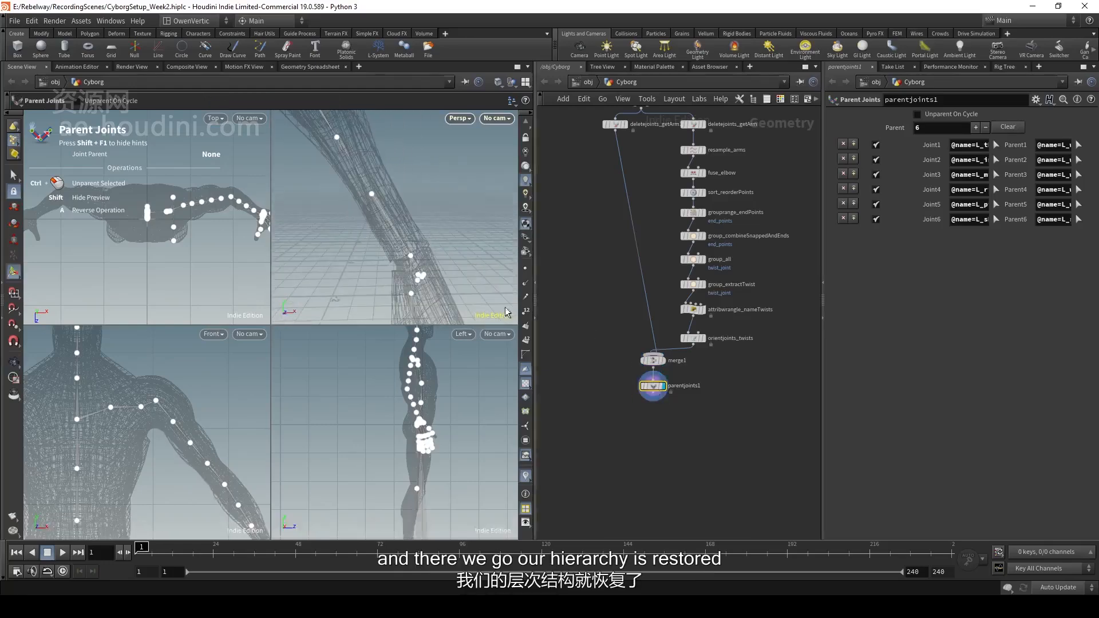
key("Escape")
left_click_drag(506, 312, 405, 295)
left_click_drag(382, 241, 423, 209)
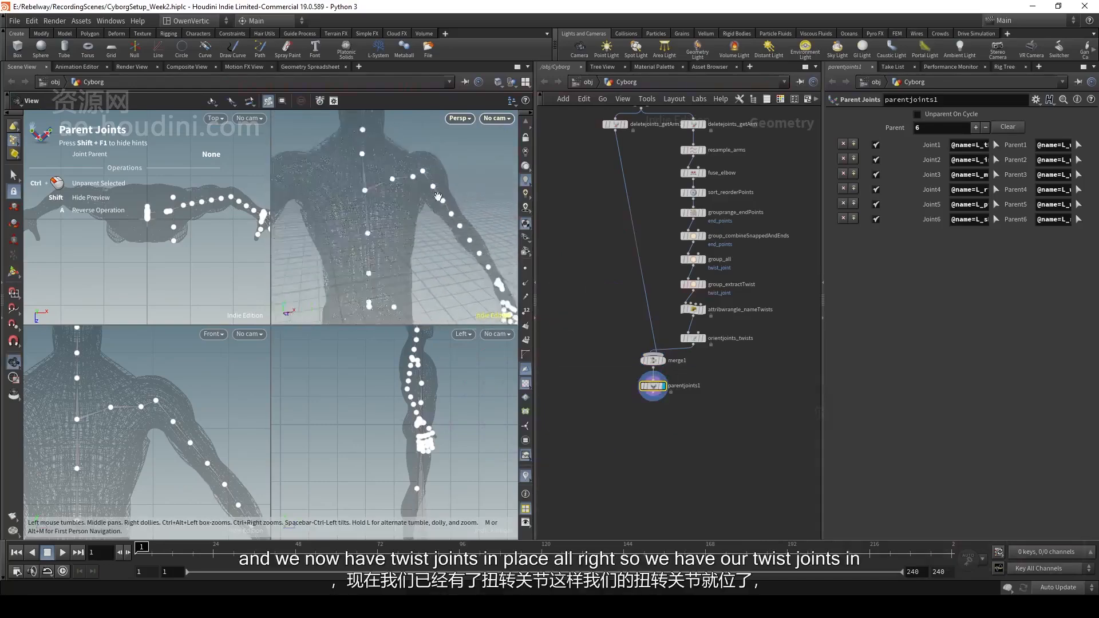
key("Return")
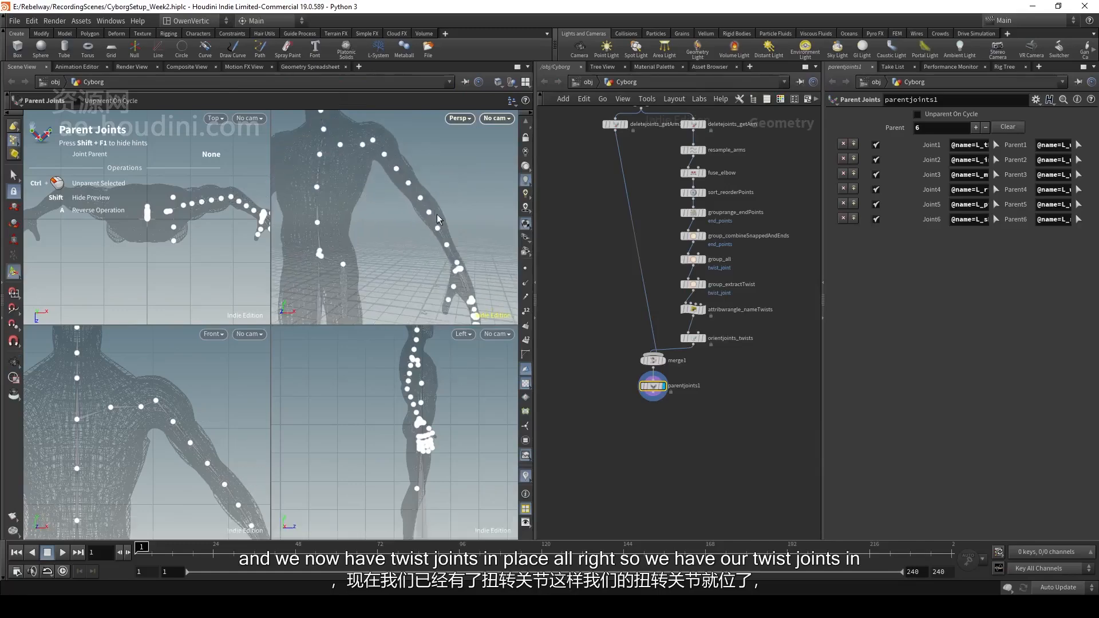
key("Escape")
left_click_drag(439, 219, 413, 228)
key("Return")
key("grave")
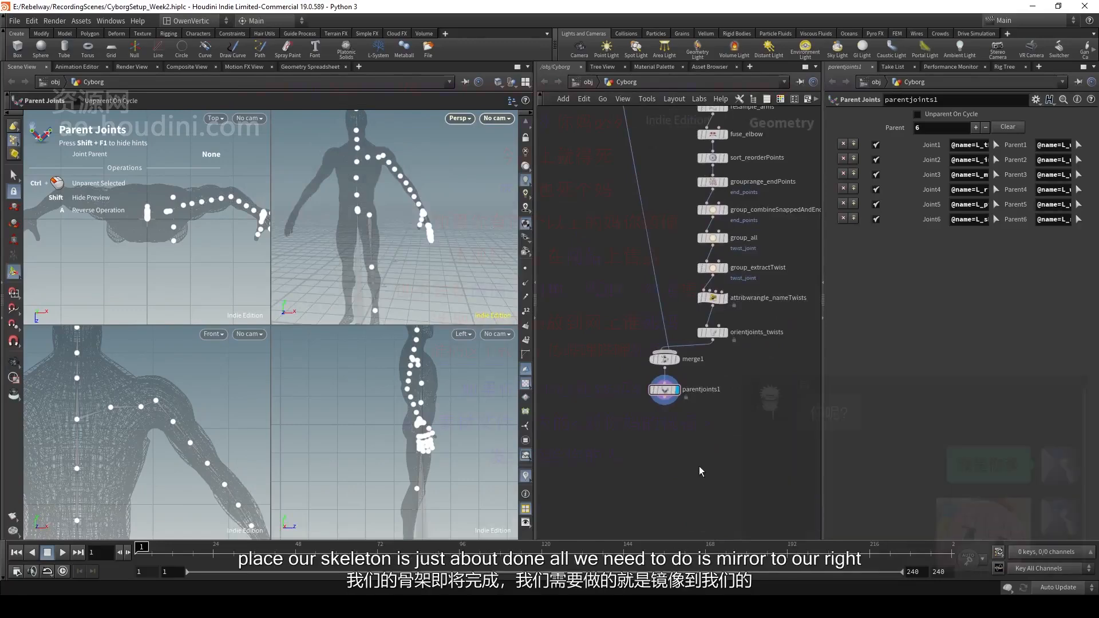
right_click_drag(429, 219, 395, 236, "alt")
left_click_drag(395, 236, 356, 151, "alt")
left_click_drag(439, 229, 422, 261, "alt")
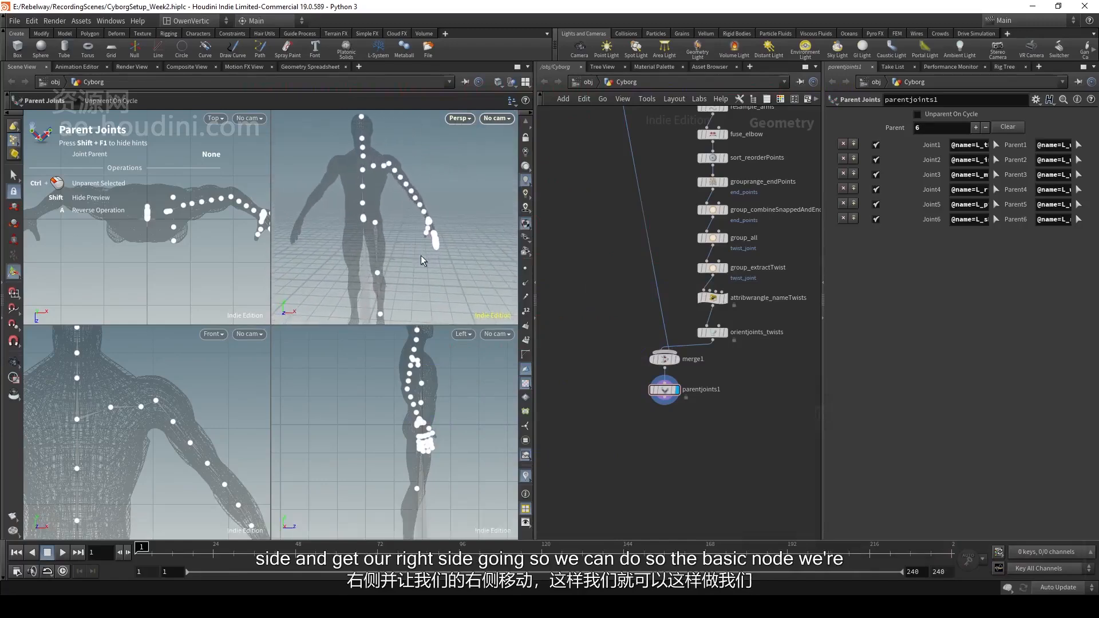
- Add a Skeleton Mirror node wired beneath the Parent Joints node and display its result
left_click(665, 404)
key("Tab")
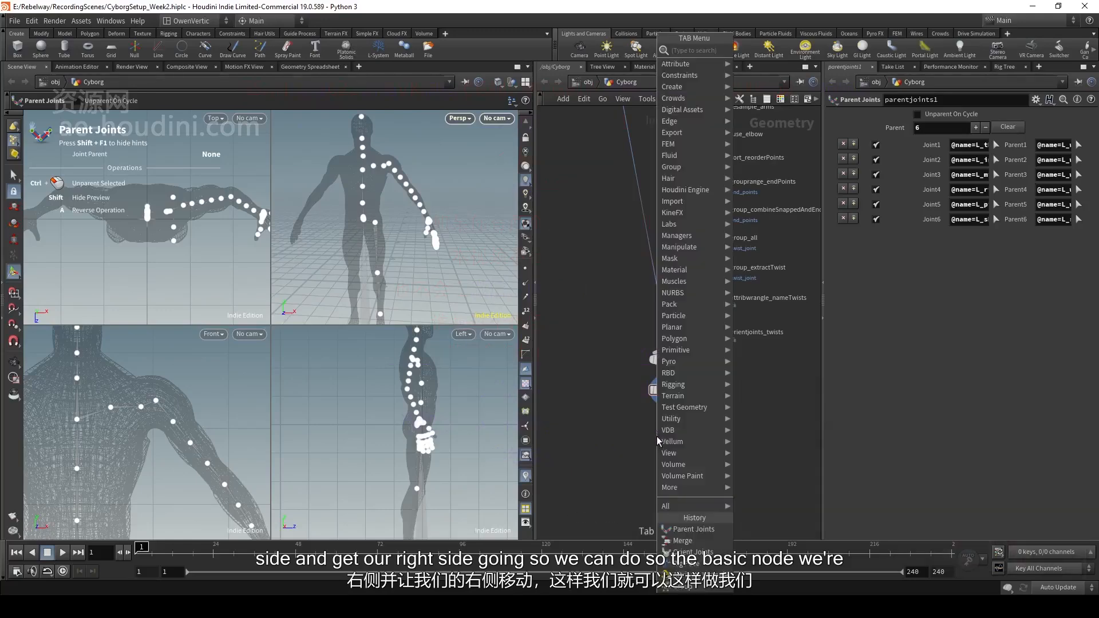
type("ske")
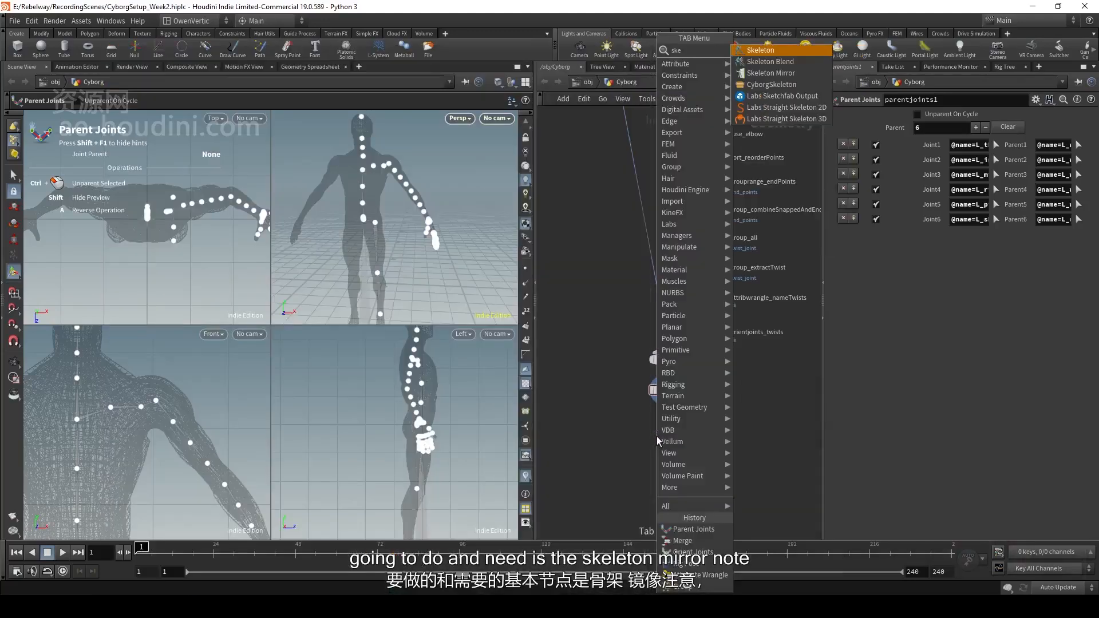
key("Down")
key("Down")
key("Return")
left_click(668, 438)
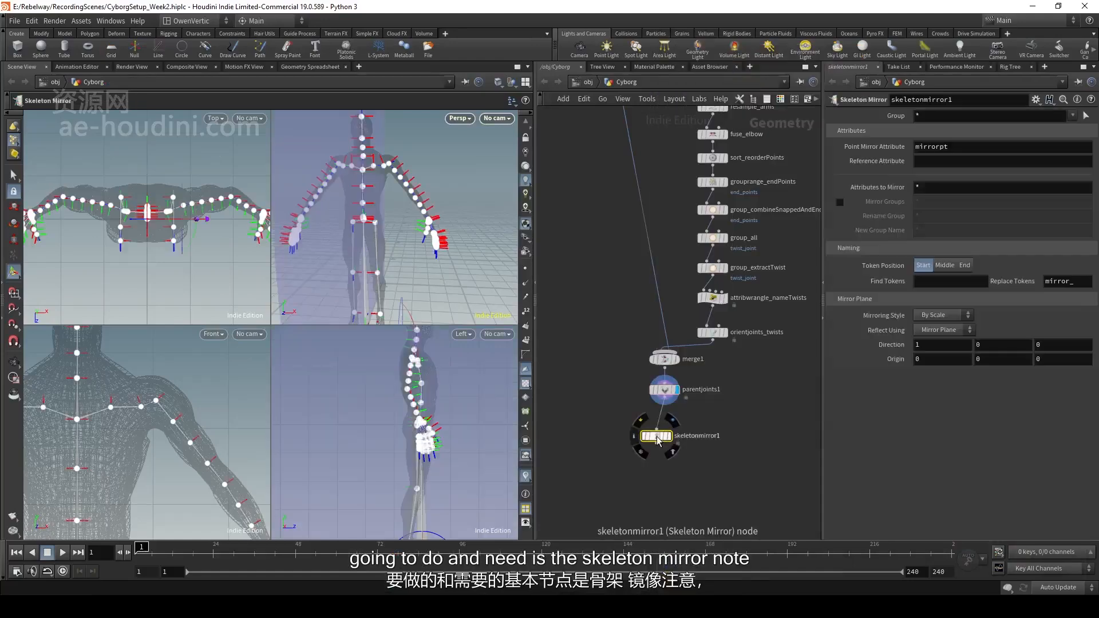
left_click_drag(668, 441, 667, 436)
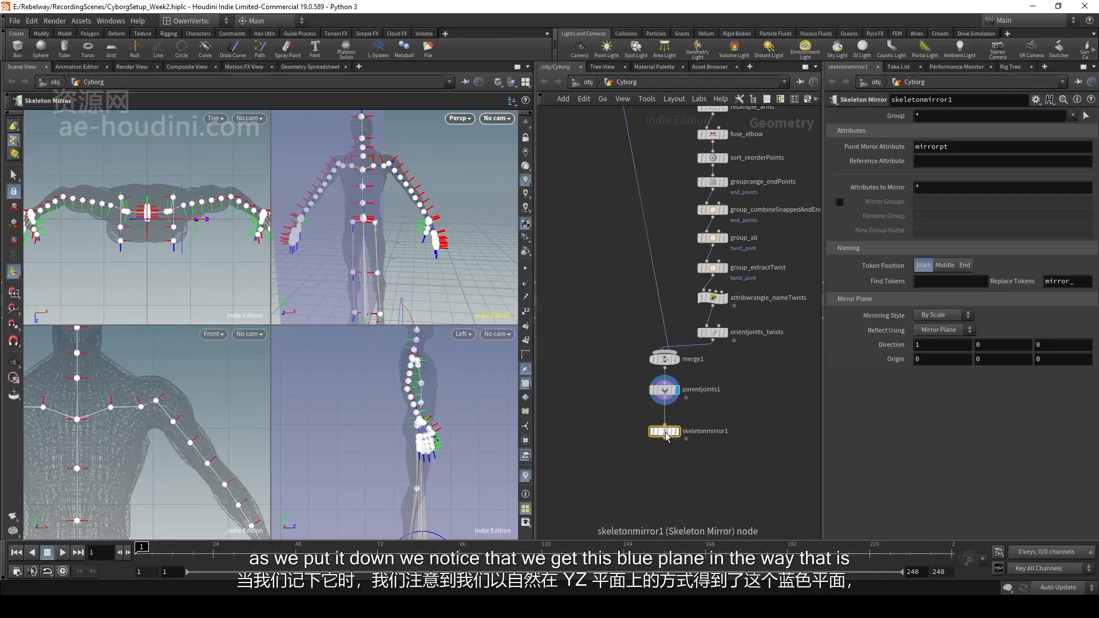
left_click(676, 434)
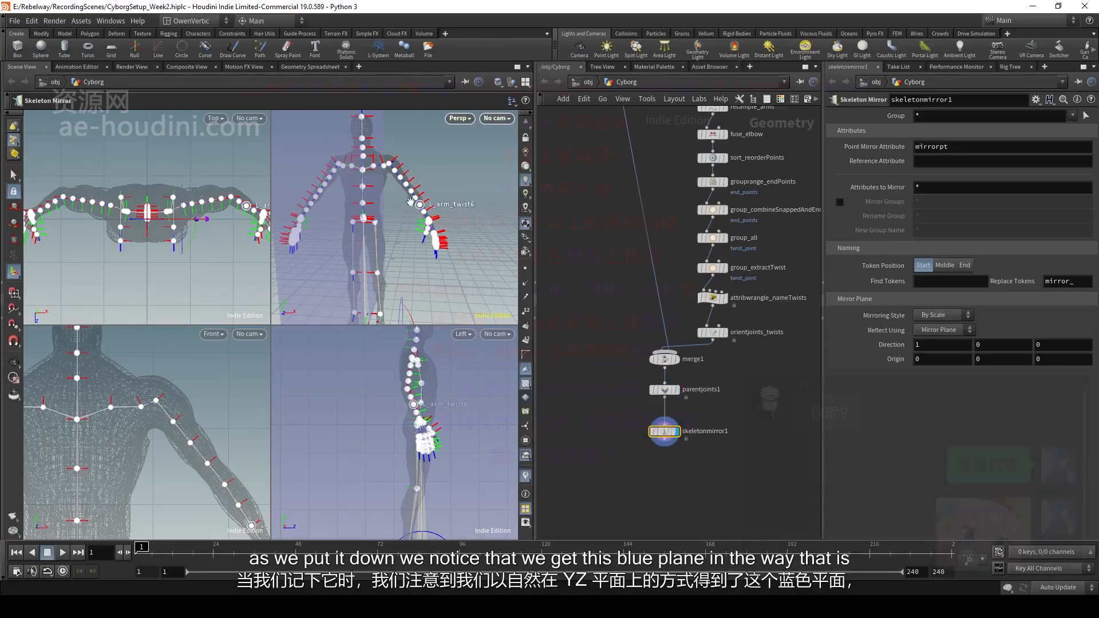
- Examine the mirrored skeleton around the head, spine, pelvis, arms and legs for joints duplicated along the centre line
mouse_move(411, 200)
left_mouse_down()
mouse_move(465, 200)
mouse_move(362, 252)
mouse_move(420, 231)
mouse_move(408, 200)
left_mouse_up()
key("Escape")
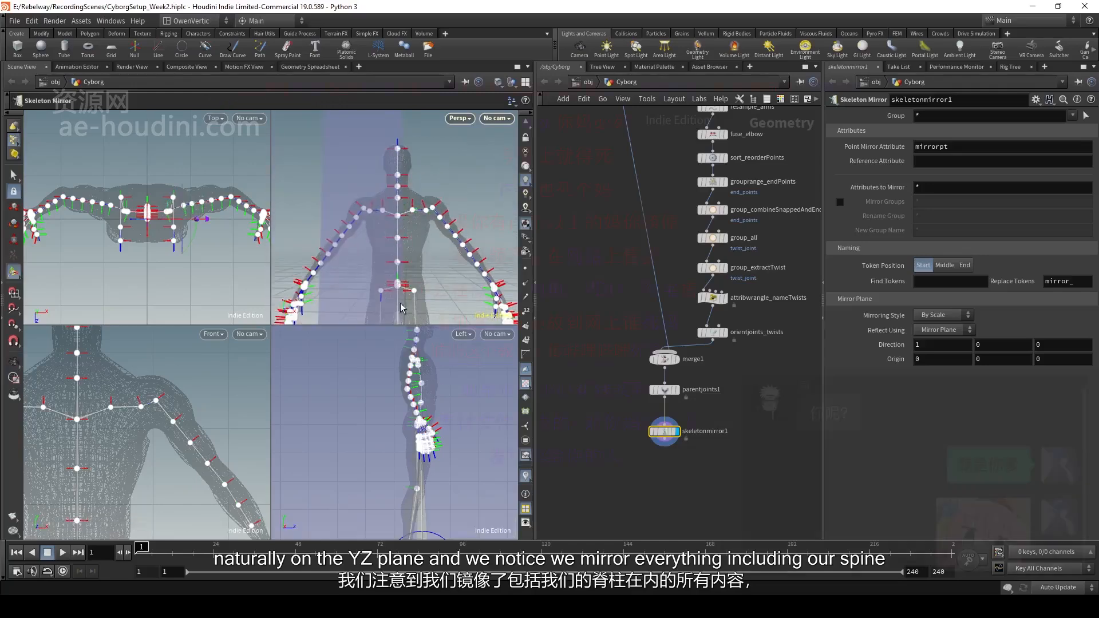
right_click_drag(406, 309, 396, 281, "alt")
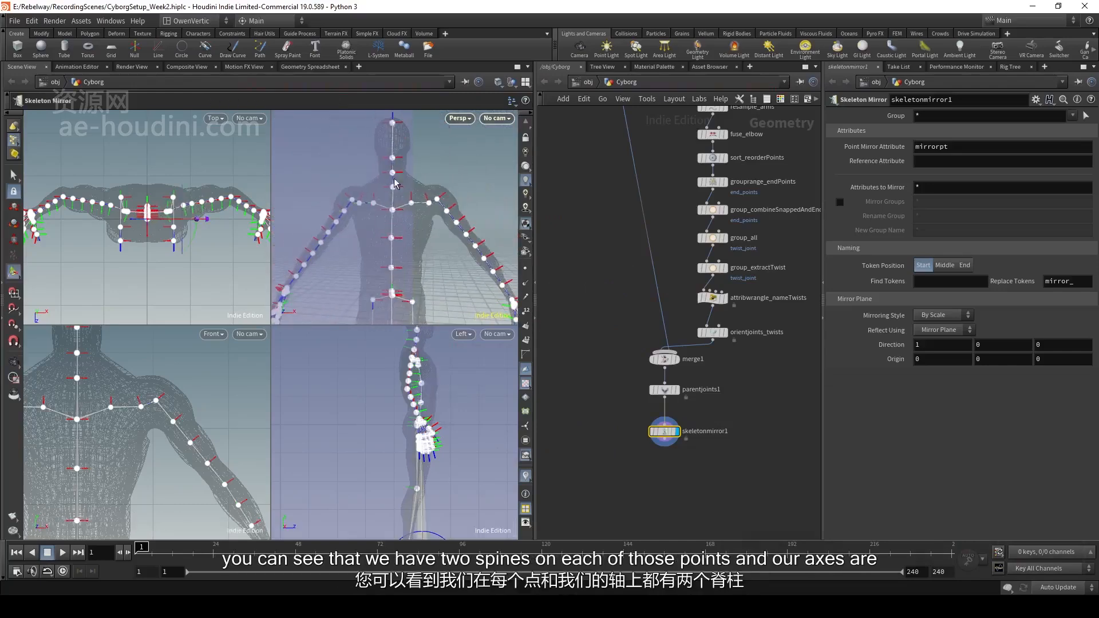
left_click_drag(393, 183, 369, 171, "alt")
middle_click_drag(374, 258, 369, 146, "alt")
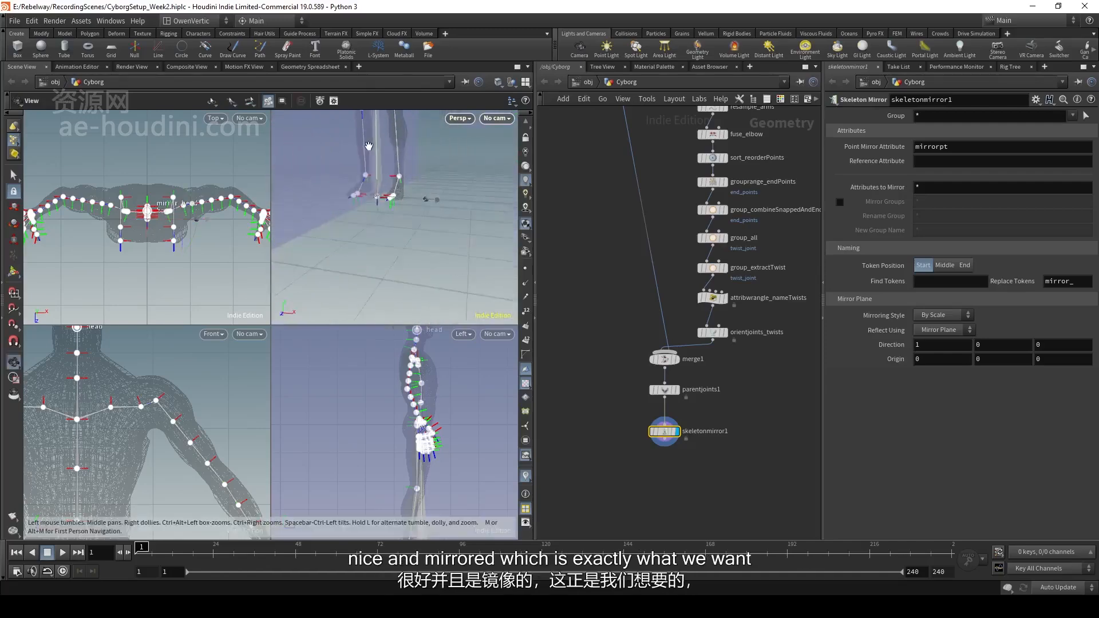
left_click_drag(369, 145, 382, 143, "alt")
middle_click_drag(382, 143, 395, 224, "alt")
left_click_drag(394, 224, 361, 216, "alt")
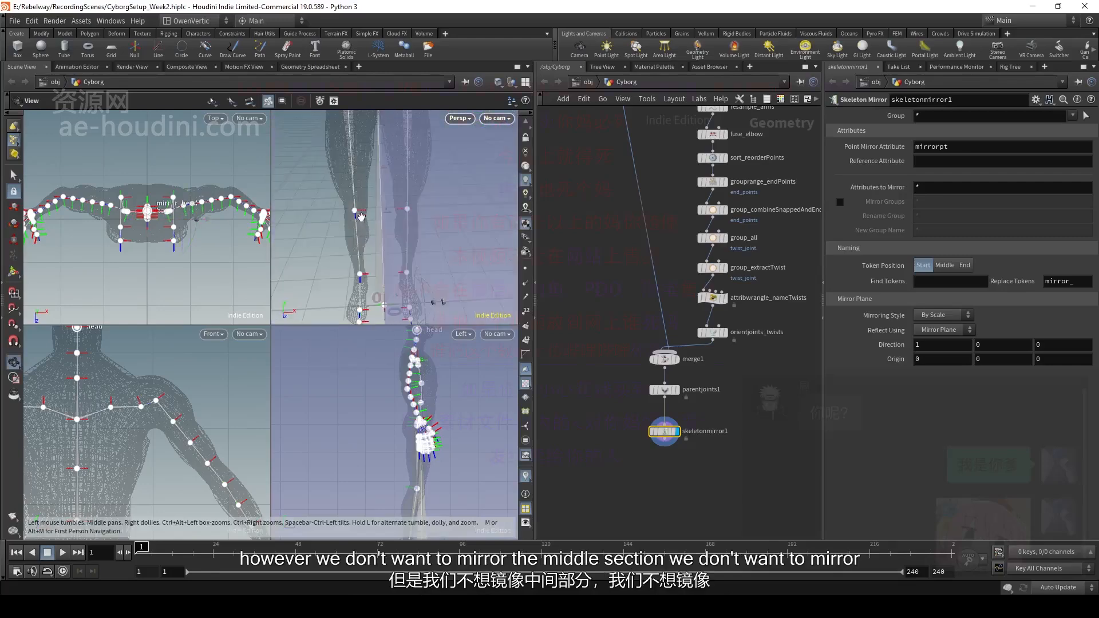
scroll(361, 216, "down", 5)
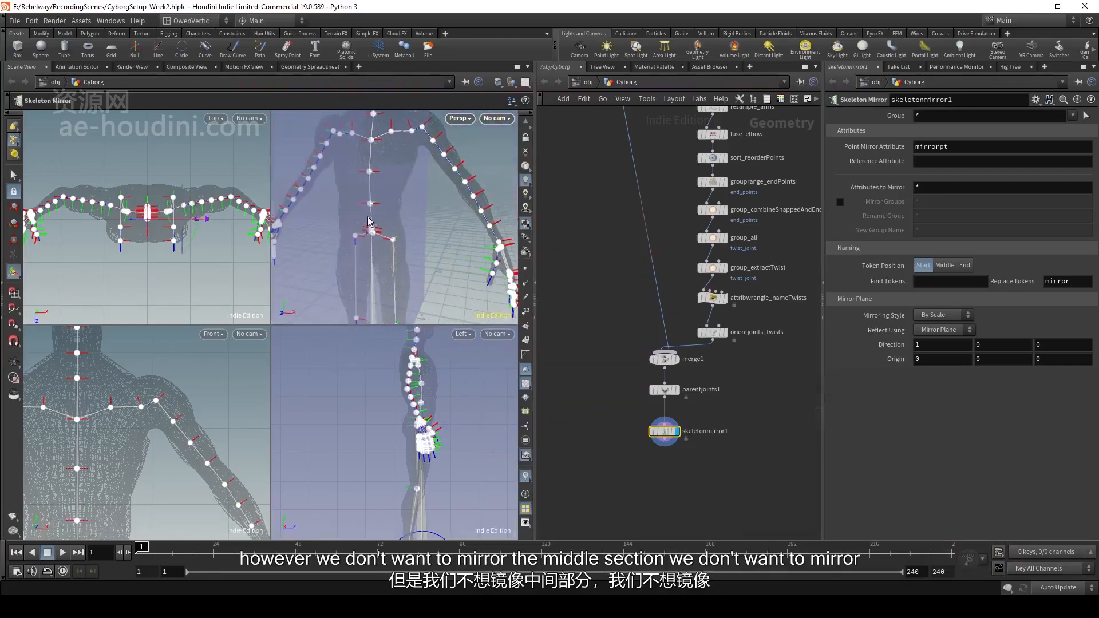
left_click_drag(388, 152, 376, 162, "alt")
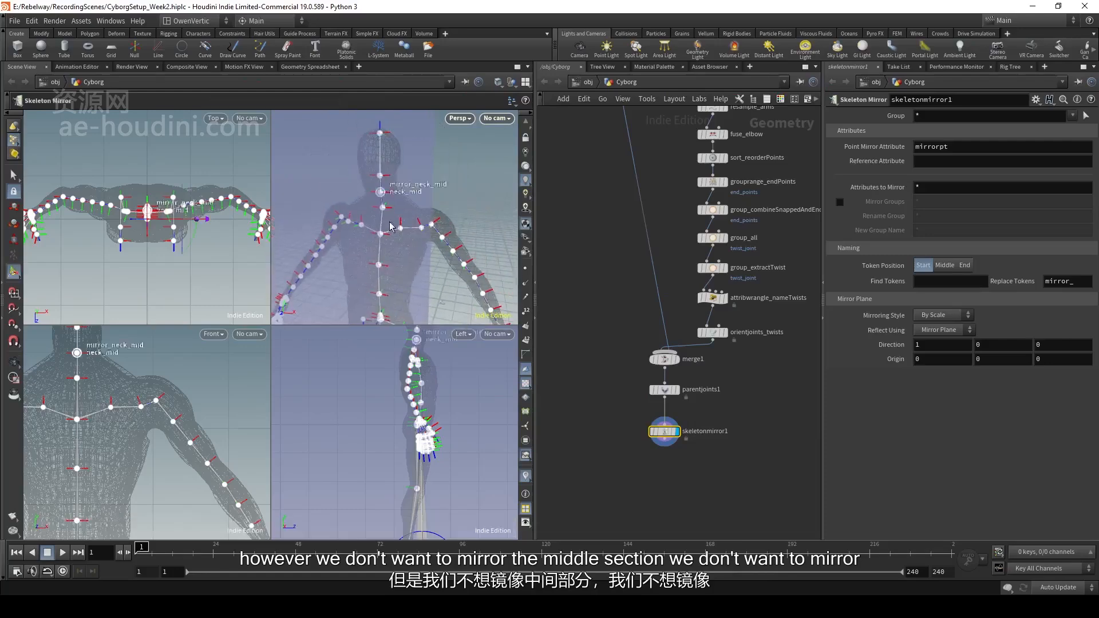
middle_click_drag(389, 226, 400, 182, "alt")
right_click_drag(399, 182, 403, 229, "alt")
left_click_drag(403, 229, 392, 262, "alt")
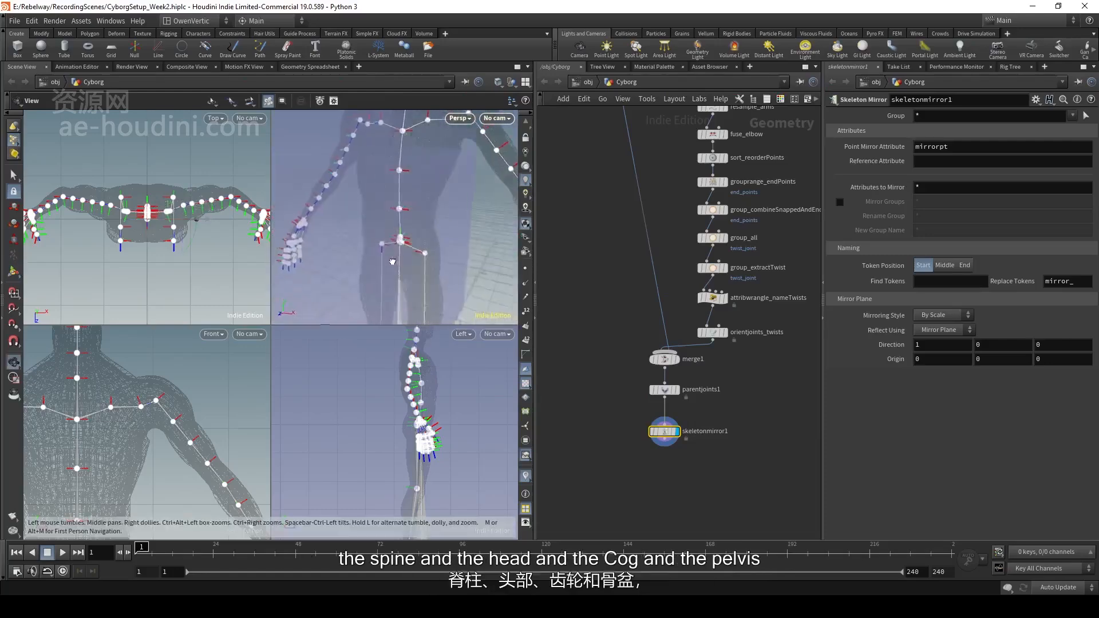
scroll(392, 261, "down", 5)
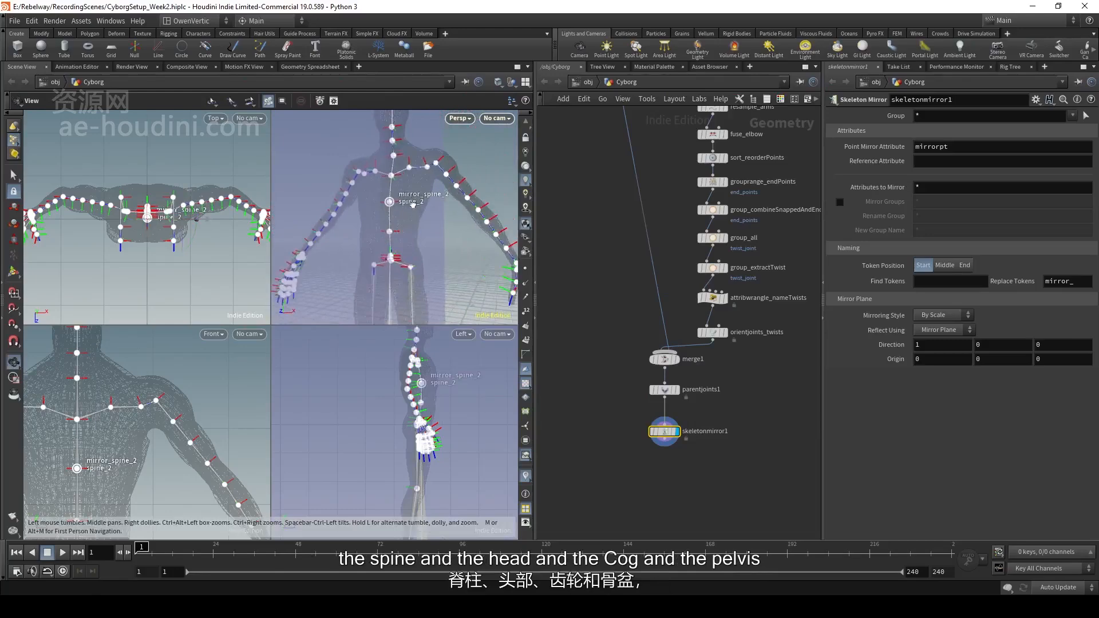
left_click_drag(413, 204, 442, 177, "alt")
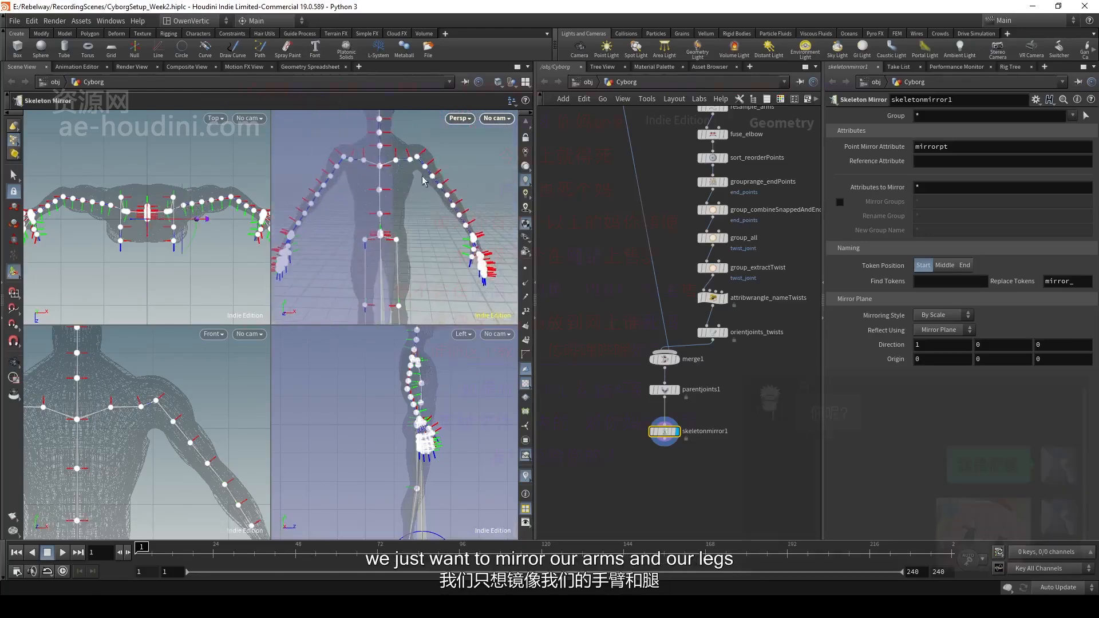
middle_click_drag(423, 181, 429, 135, "alt")
left_click_drag(401, 252, 410, 228, "alt")
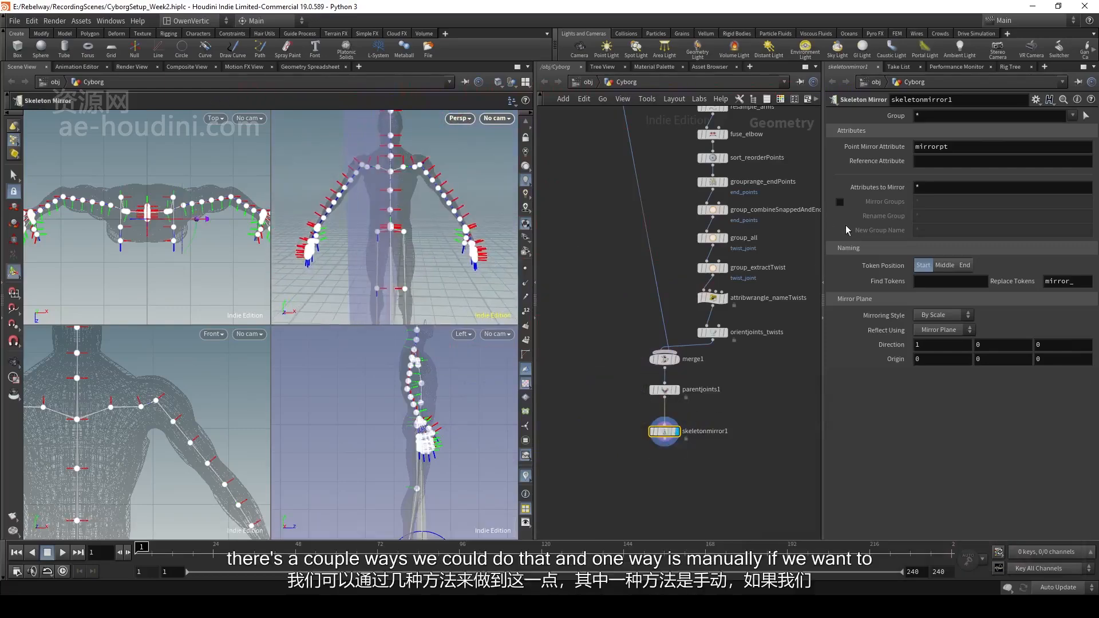
- Restrict the Skeleton Mirror group to the left arm and left leg joints, leaving out the head, spine and pelvis joints
left_click(1086, 117)
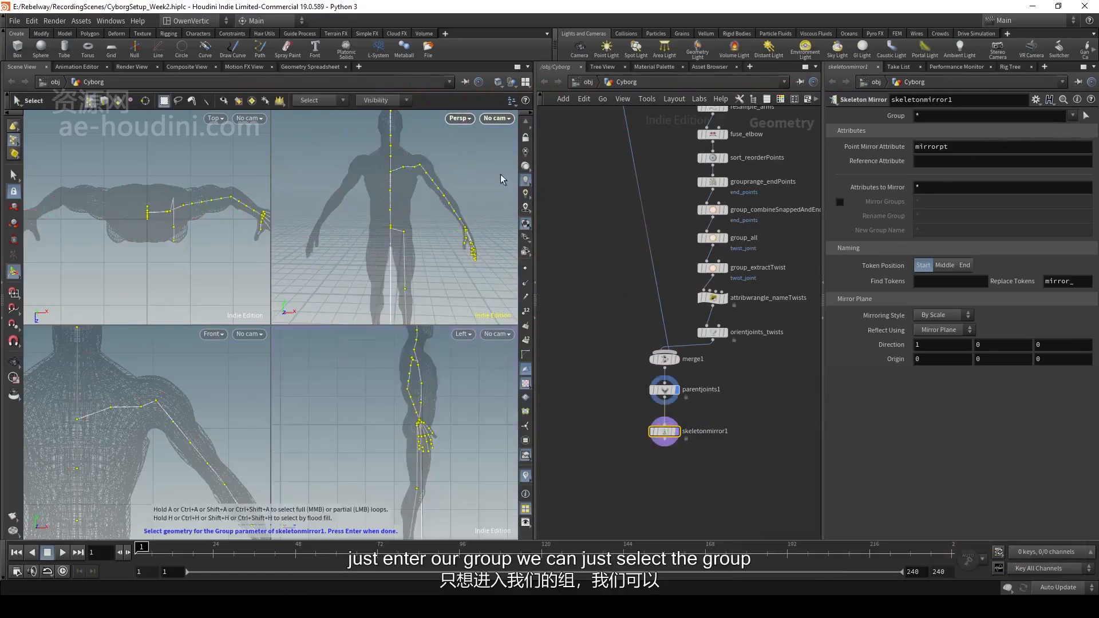
left_click_drag(421, 231, 395, 308)
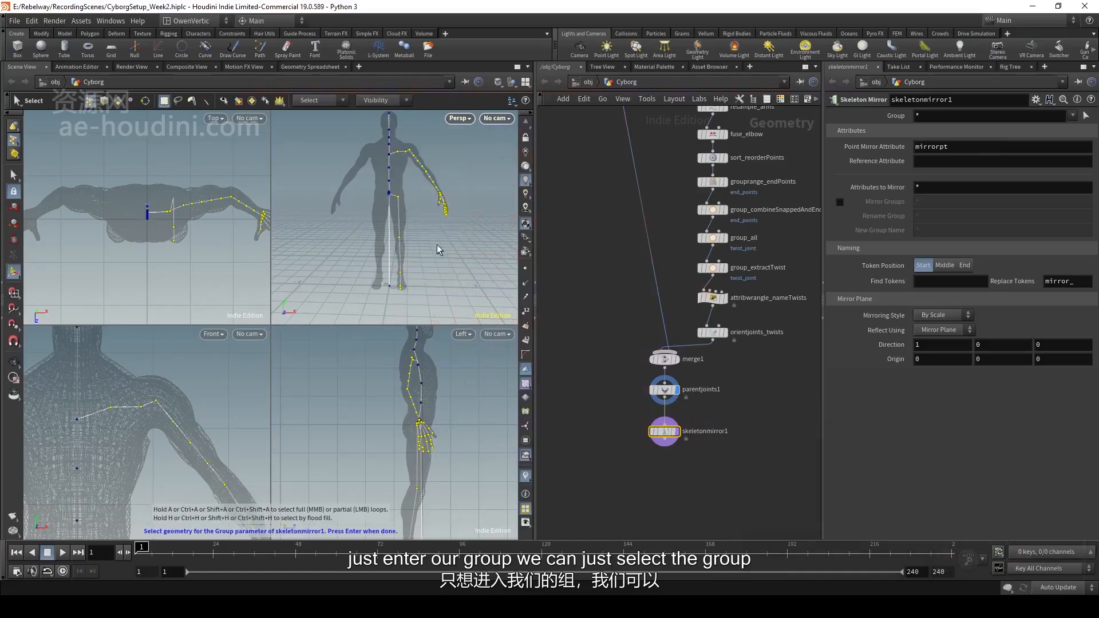
key("Return")
- Inspect the mirrored arms and legs from several angles, checking that the central spine joints are not duplicated
right_click_drag(424, 171, 381, 187, "alt")
middle_click_drag(381, 188, 387, 211, "alt")
right_click_drag(386, 211, 421, 189, "alt")
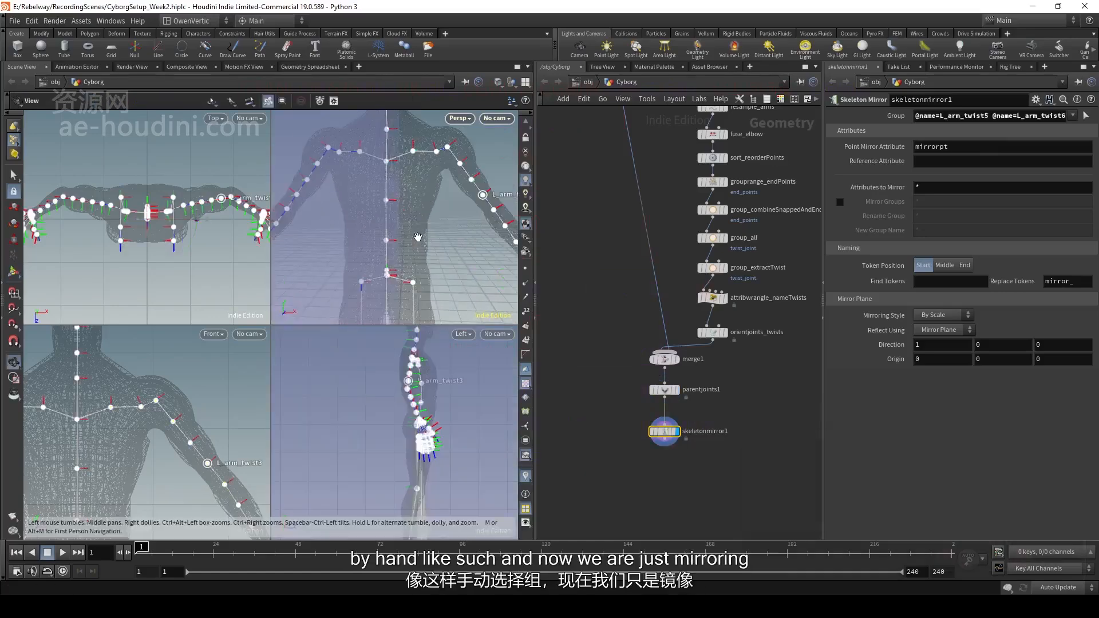
left_click_drag(420, 178, 438, 161, "alt")
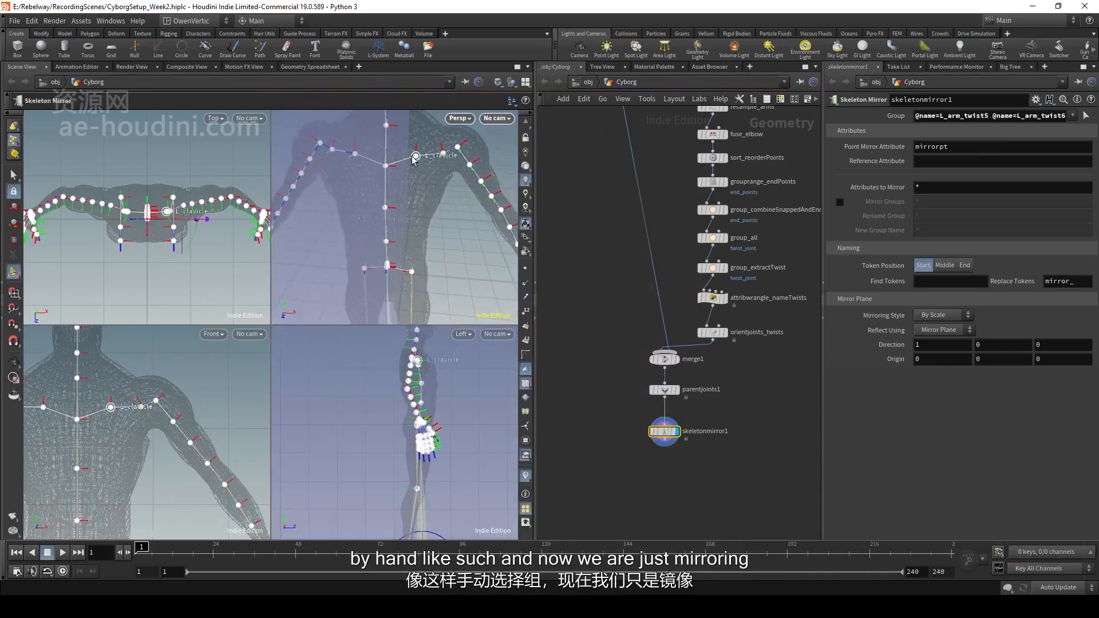
right_click_drag(369, 159, 340, 166, "alt")
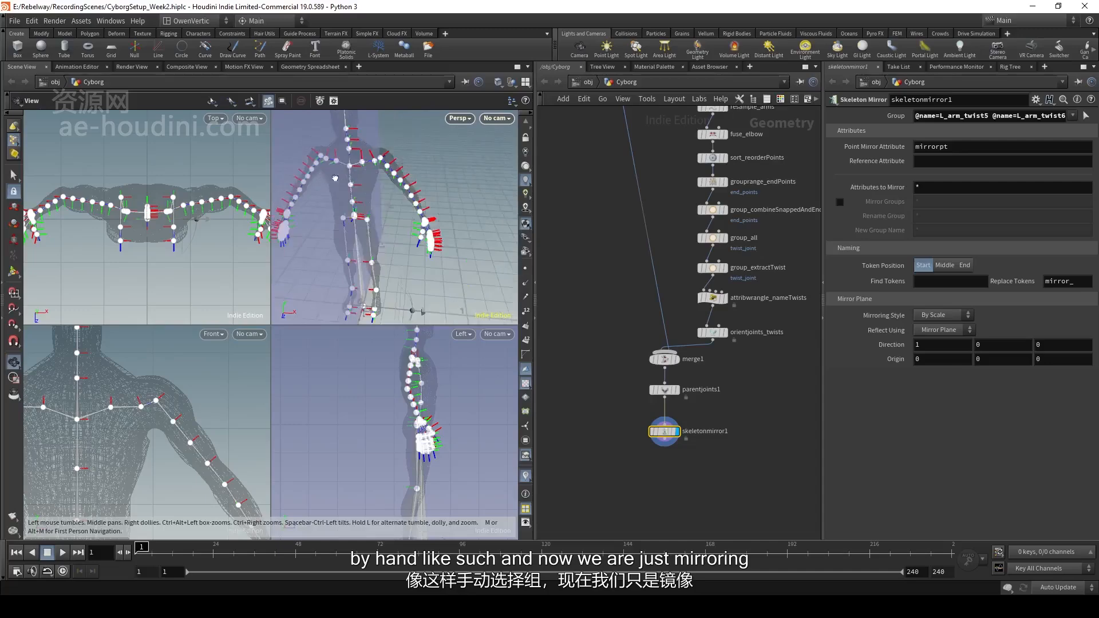
left_click_drag(340, 166, 353, 172, "alt")
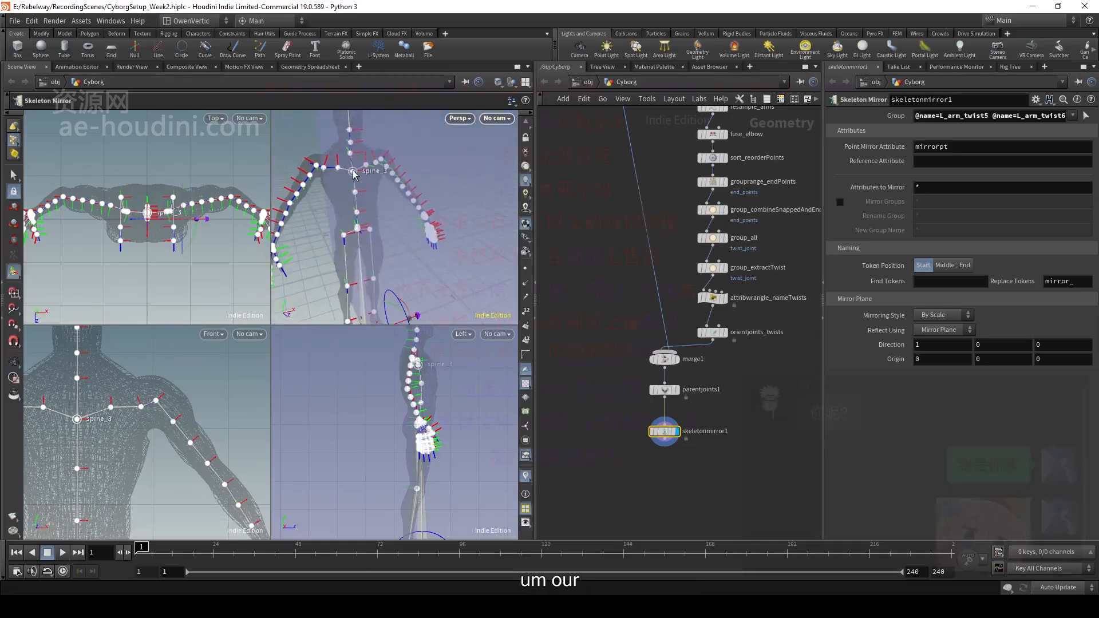
middle_click_drag(336, 168, 365, 200, "alt")
right_click_drag(365, 199, 392, 207, "alt")
left_click_drag(393, 207, 319, 231, "alt")
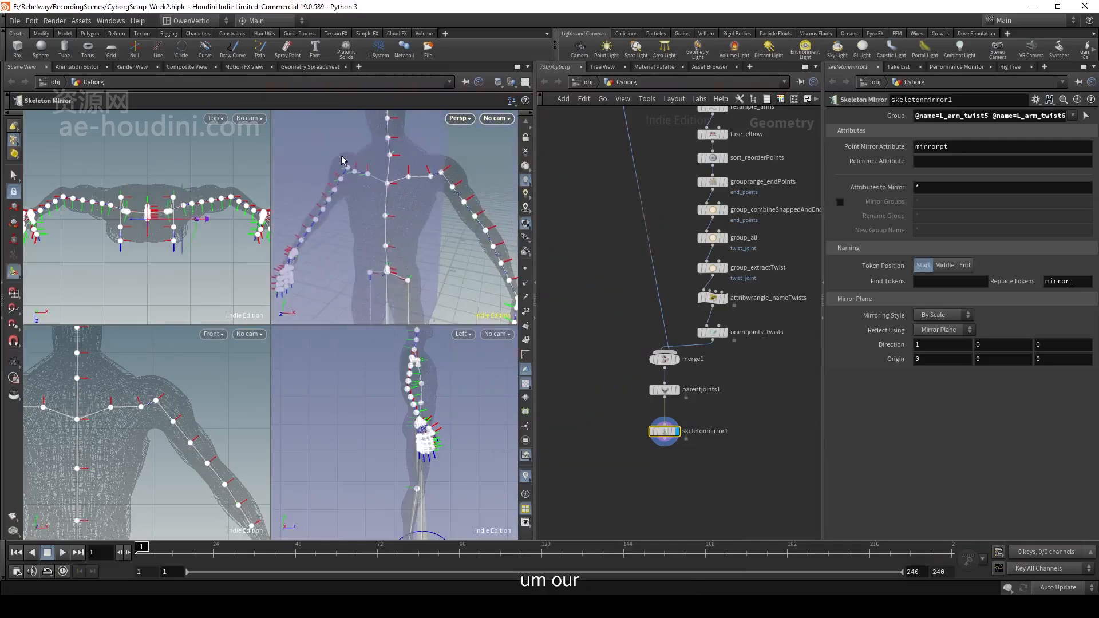
right_click_drag(316, 230, 420, 198, "alt")
middle_click_drag(441, 192, 427, 142, "alt")
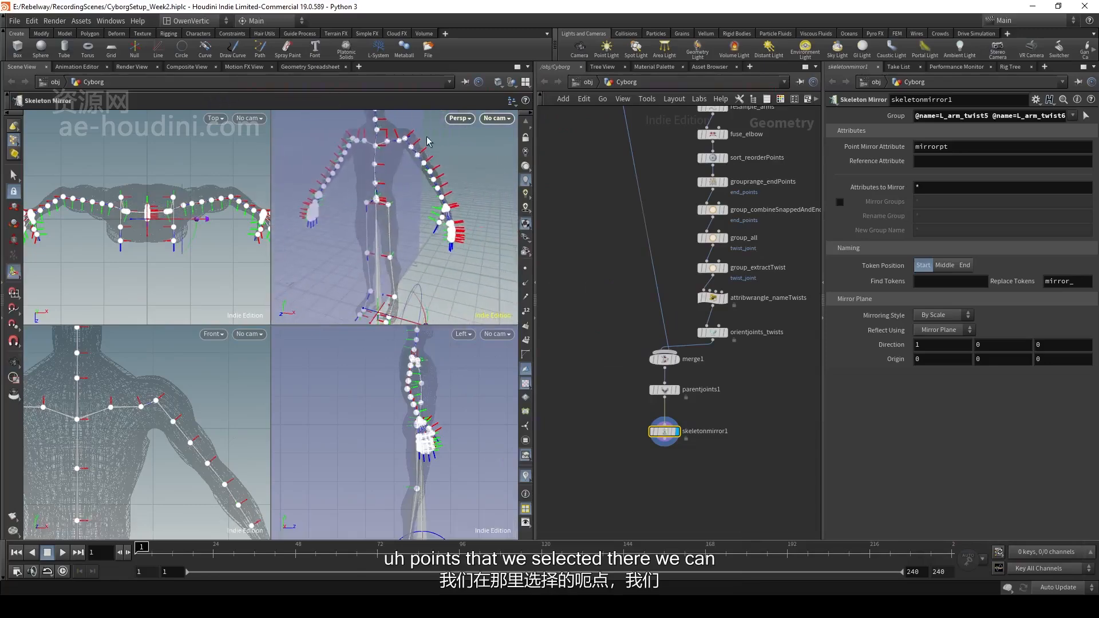
- Set the Skeleton Mirror naming to find the token L_ and replace it with R_
left_click_drag(429, 271, 503, 247, "alt")
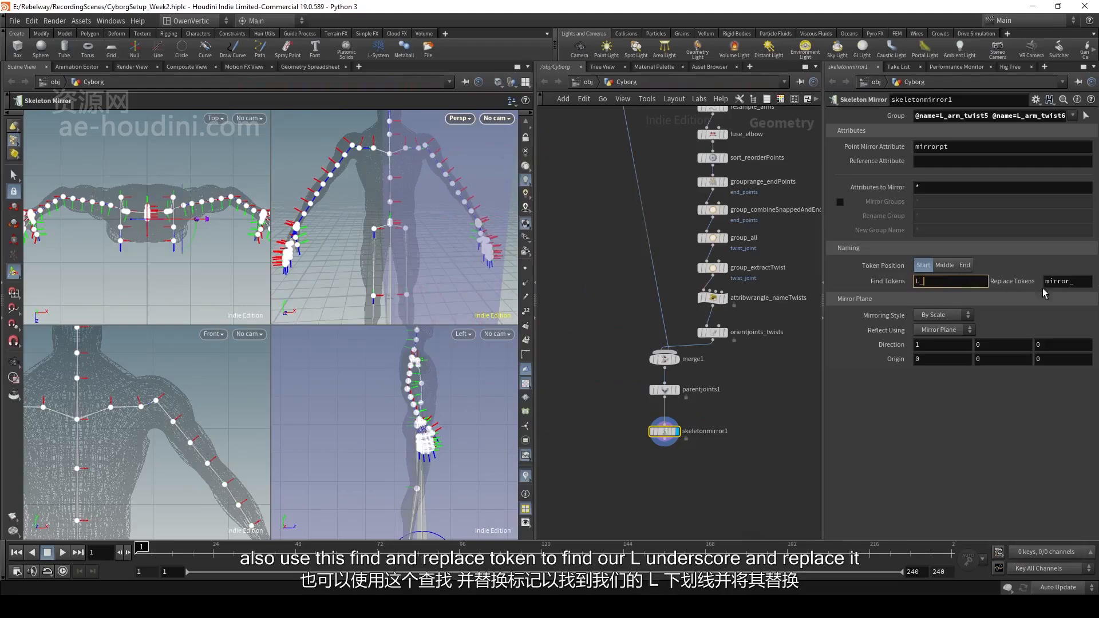
type("R_")
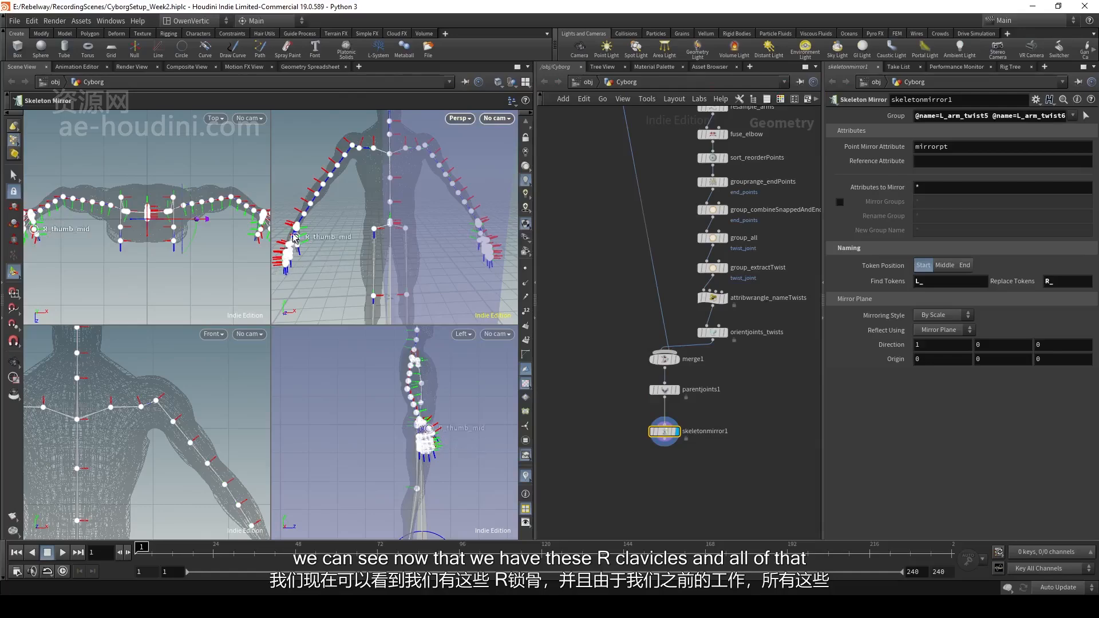
- Review the names of the mirrored right-side joints and the node chain from the source skeleton down to the mirror
middle_click_drag(343, 269, 332, 222)
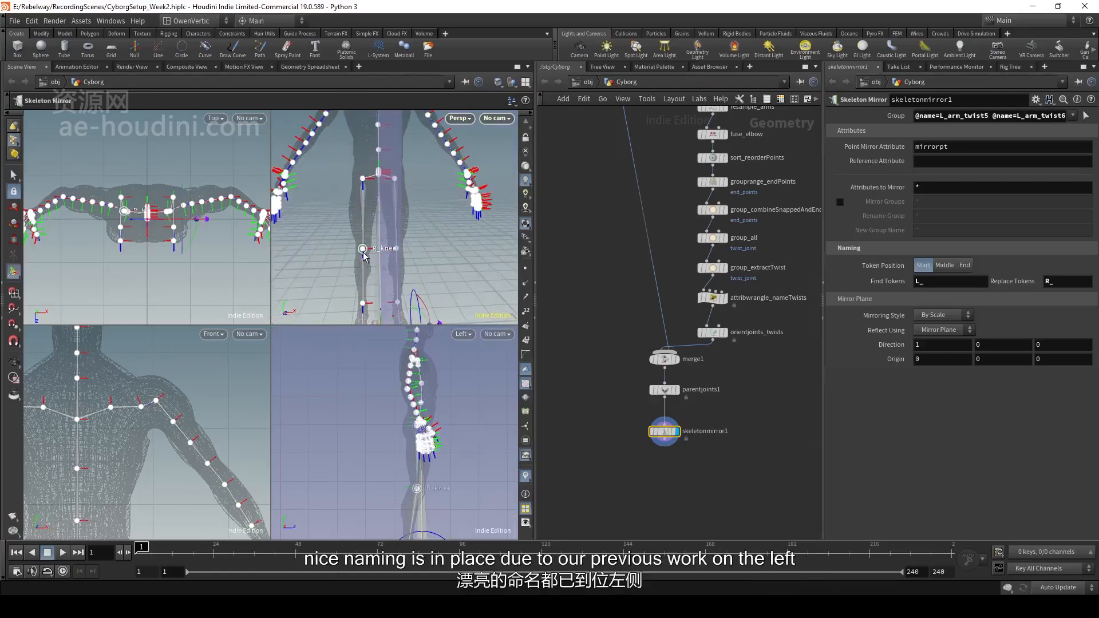
key("h")
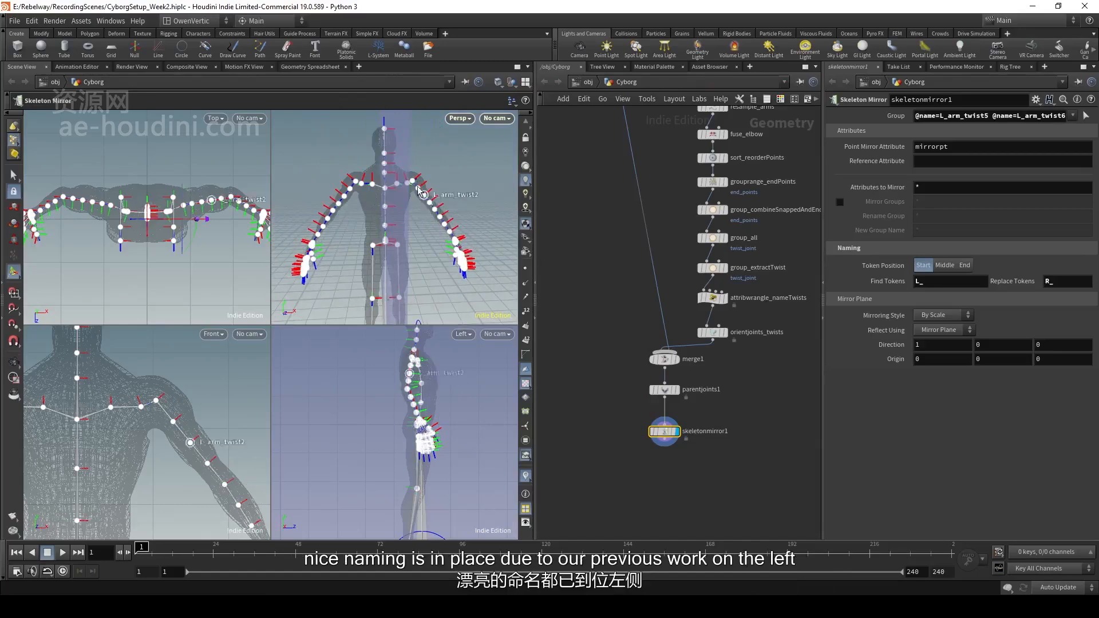
key("Escape")
left_click_drag(418, 189, 409, 229)
key("Return")
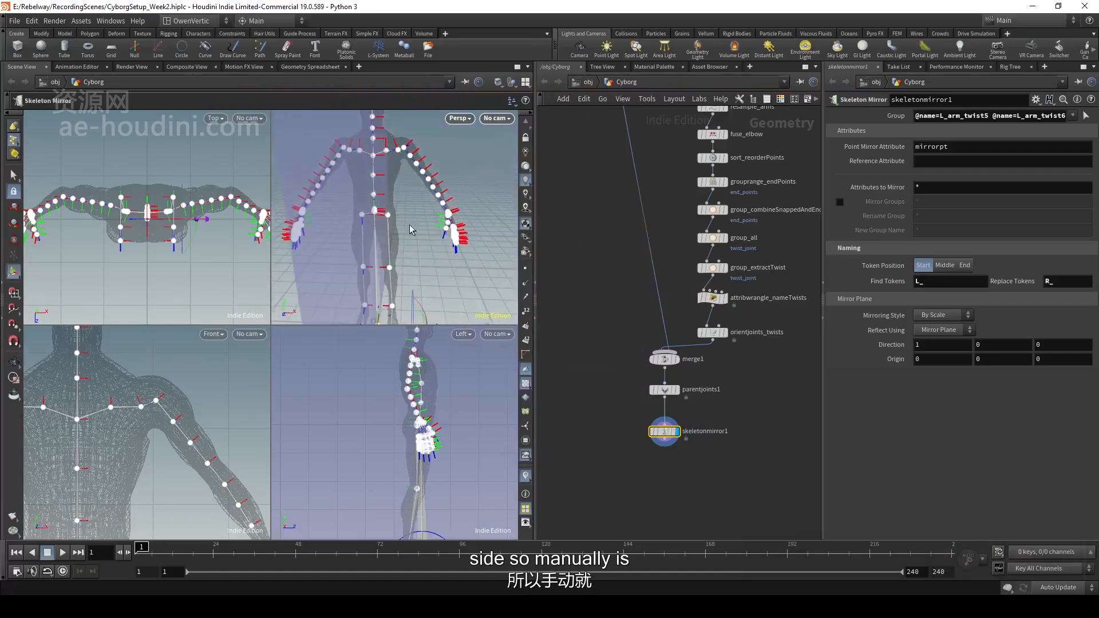
key("h")
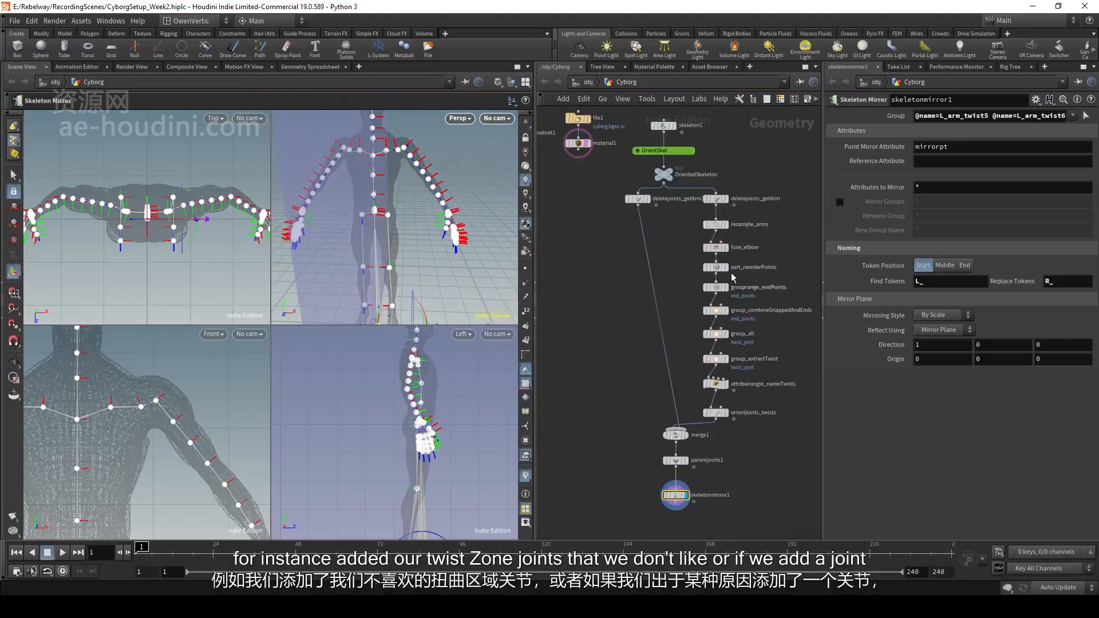
middle_click_drag(681, 302, 663, 395)
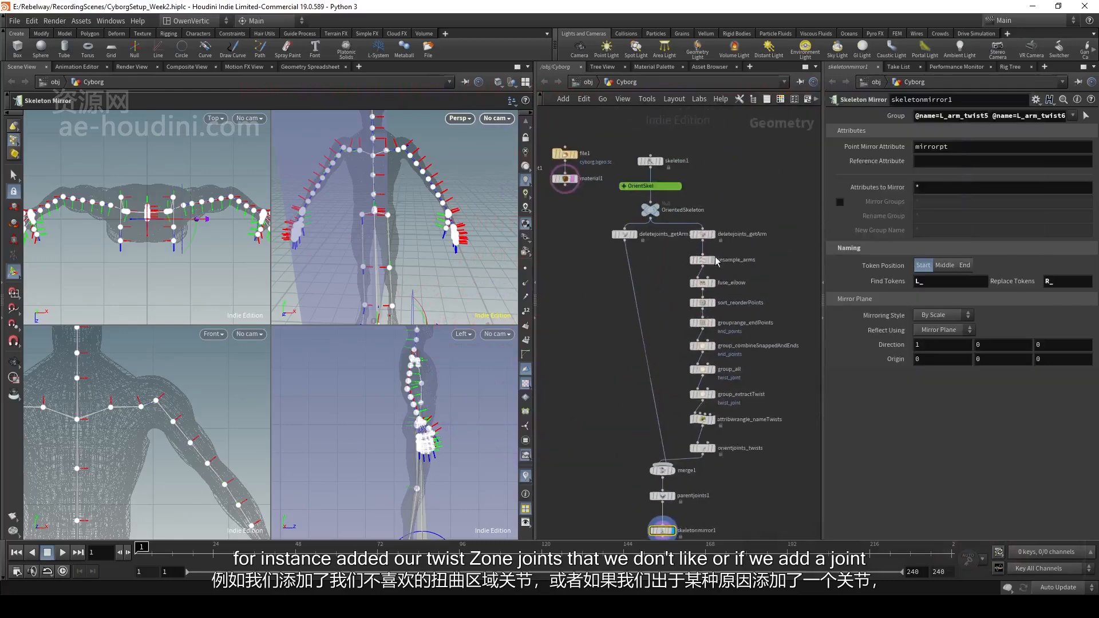
key("Escape")
scroll(400, 217, "up", 3)
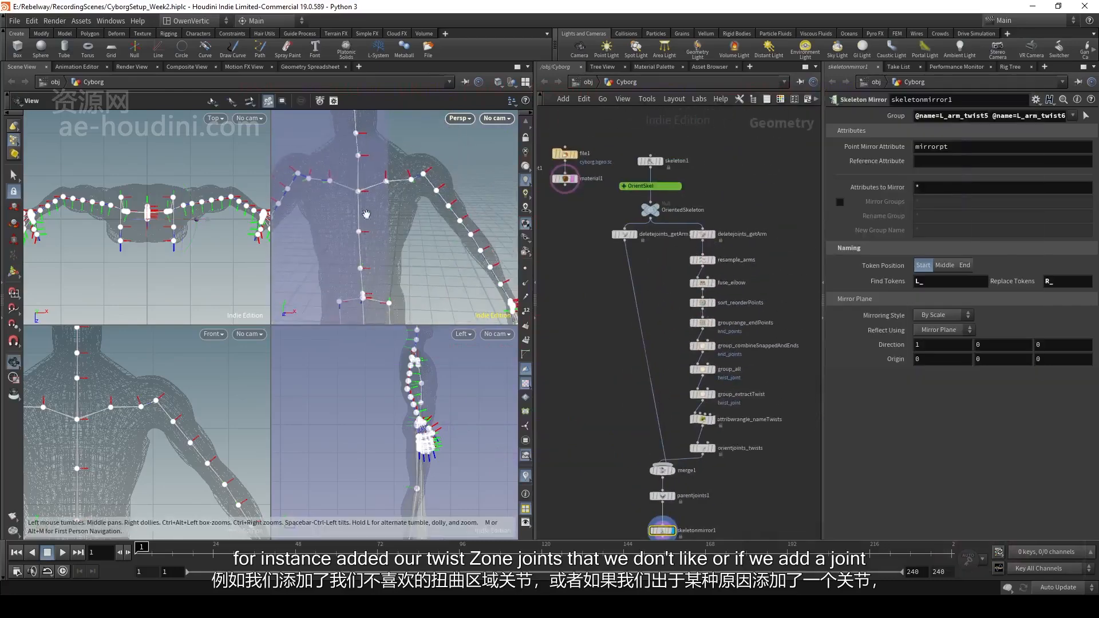
key("Return")
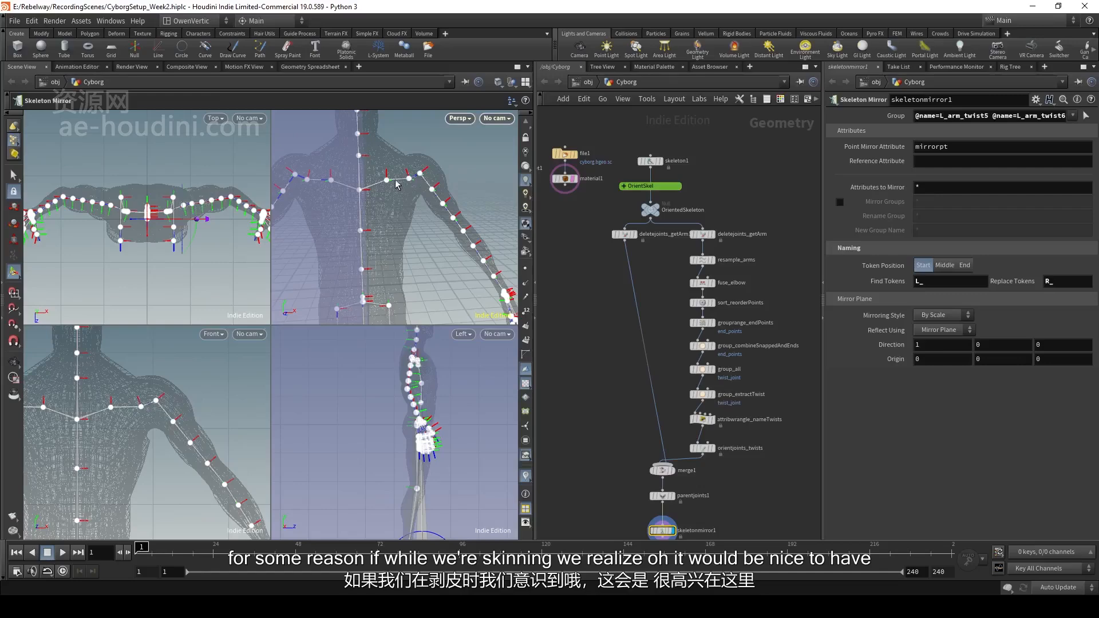
key("Escape")
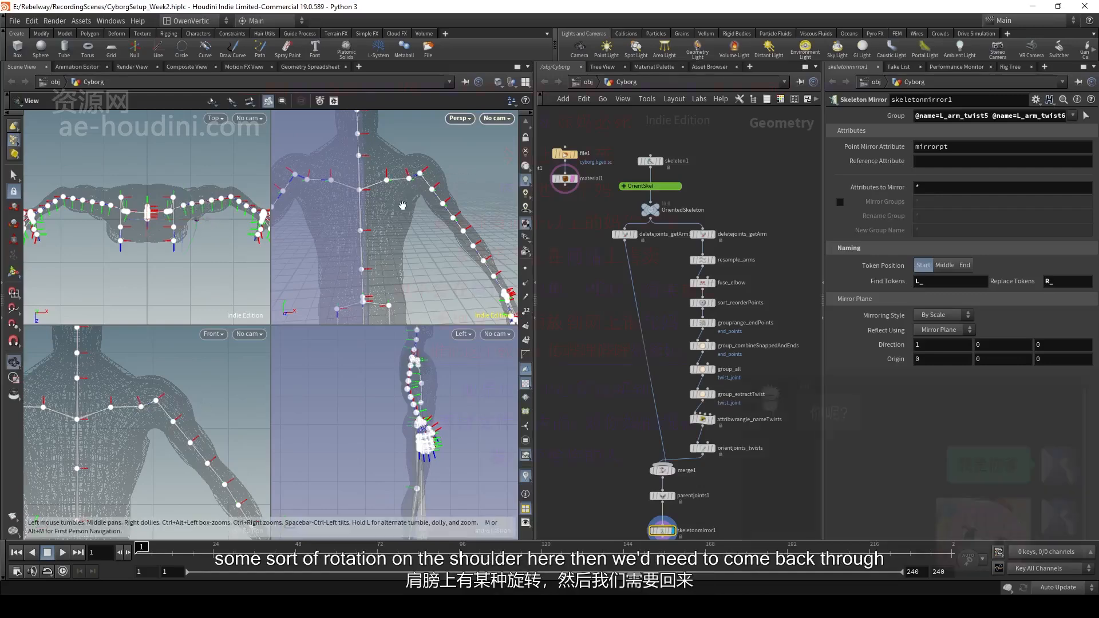
- Insert a Group node between the parentjoints1 node and the Skeleton Mirror node
left_click_drag(404, 197, 356, 225)
scroll(356, 225, "up", 3)
key("Return")
middle_click_drag(712, 532, 710, 413)
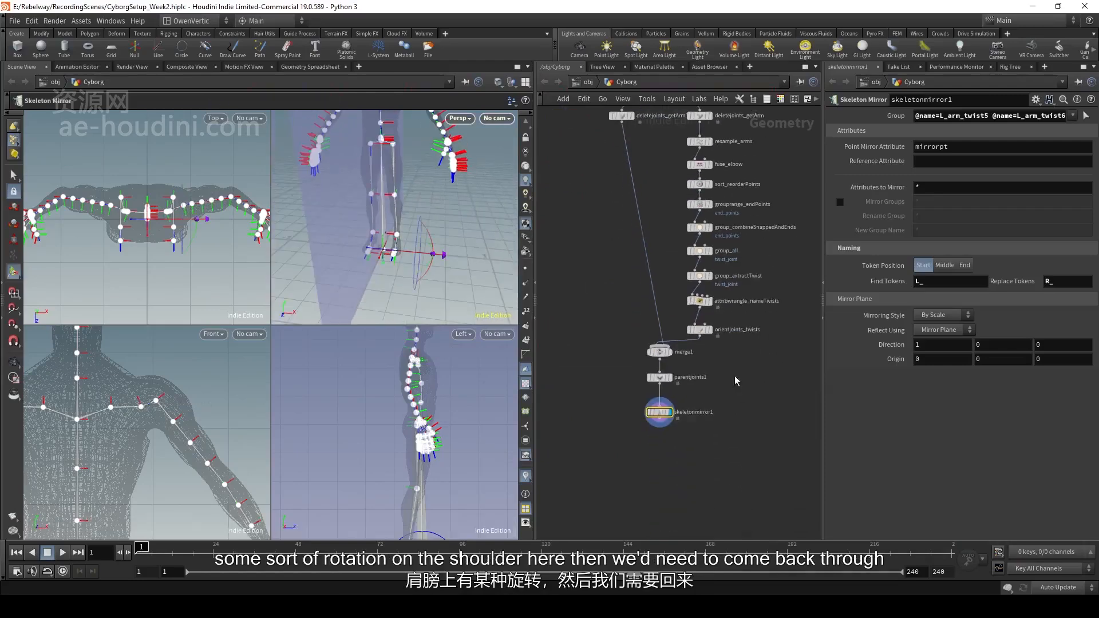
scroll(667, 415, "up", 4)
left_click_drag(658, 408, 609, 403)
scroll(584, 395, "down", 2)
key("Tab")
type("group")
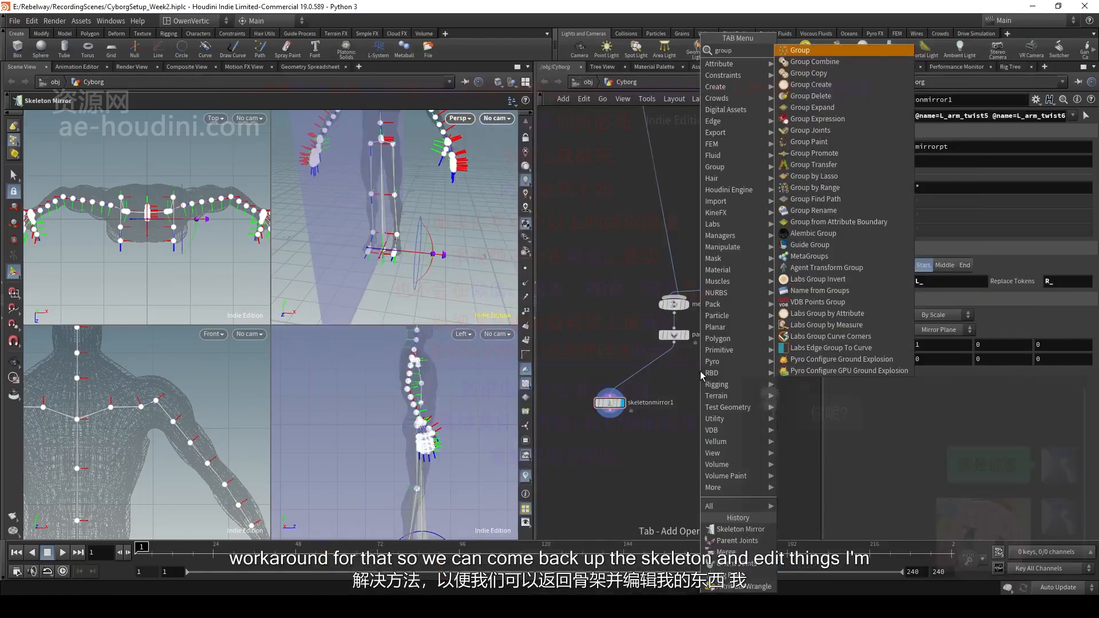
key("Return")
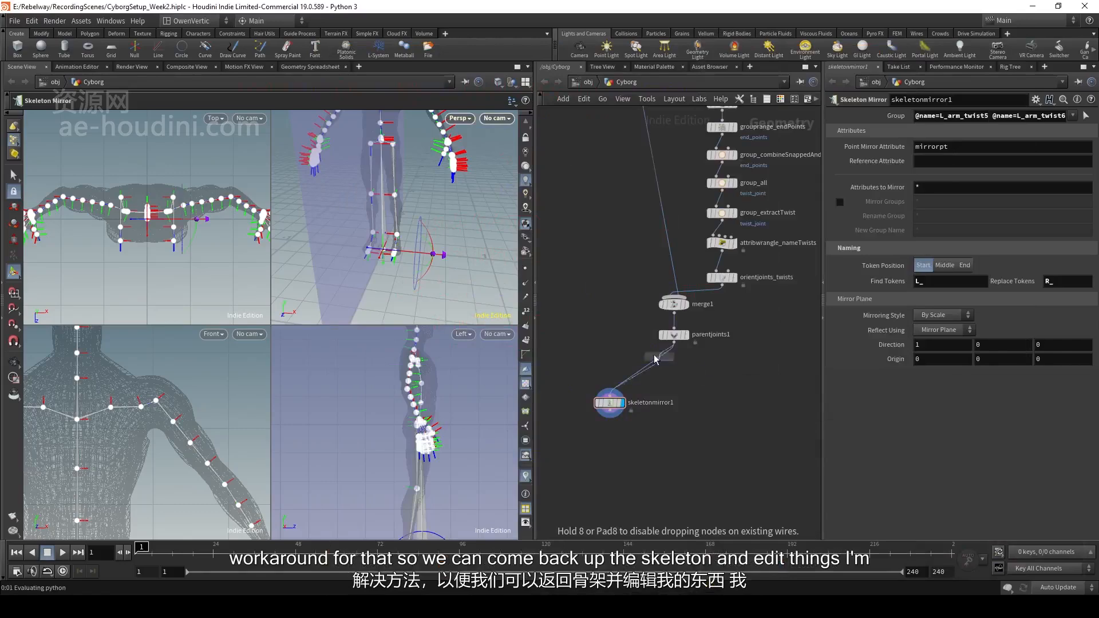
left_click(654, 366)
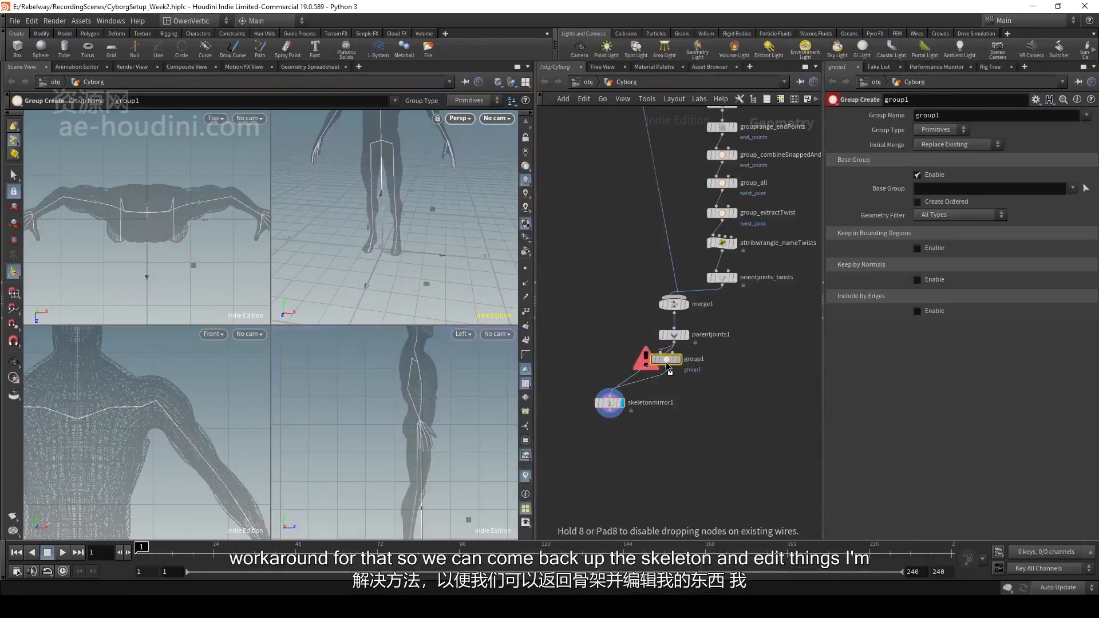
left_click_drag(668, 369, 675, 369)
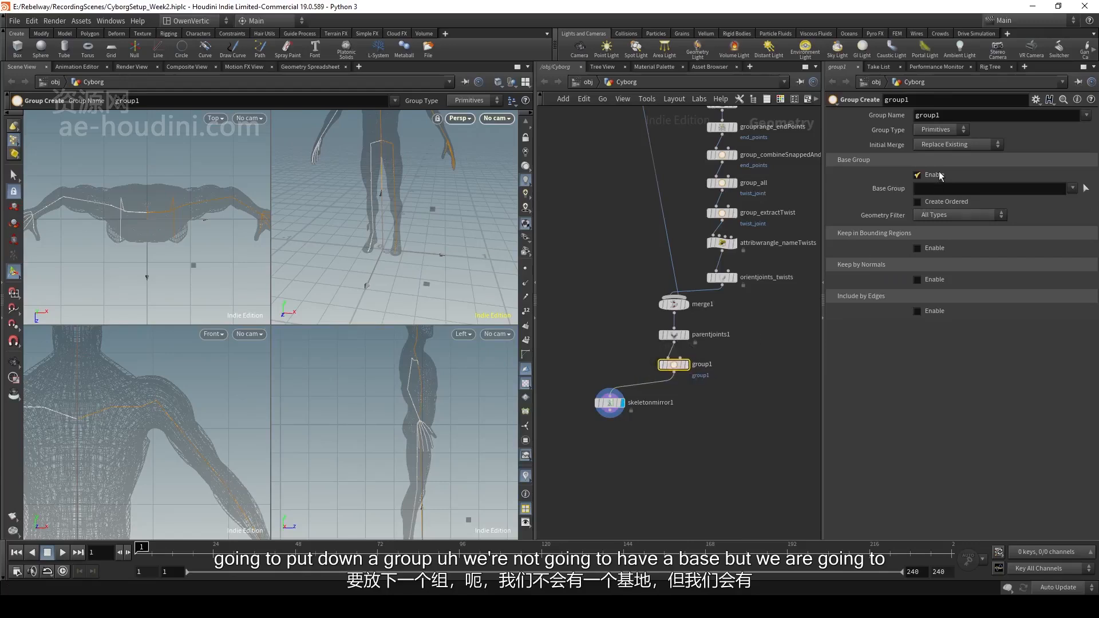
- Disable the base group, enable a bounding box region, and paste its Size Y as a relative reference into Center Y
left_click(918, 175)
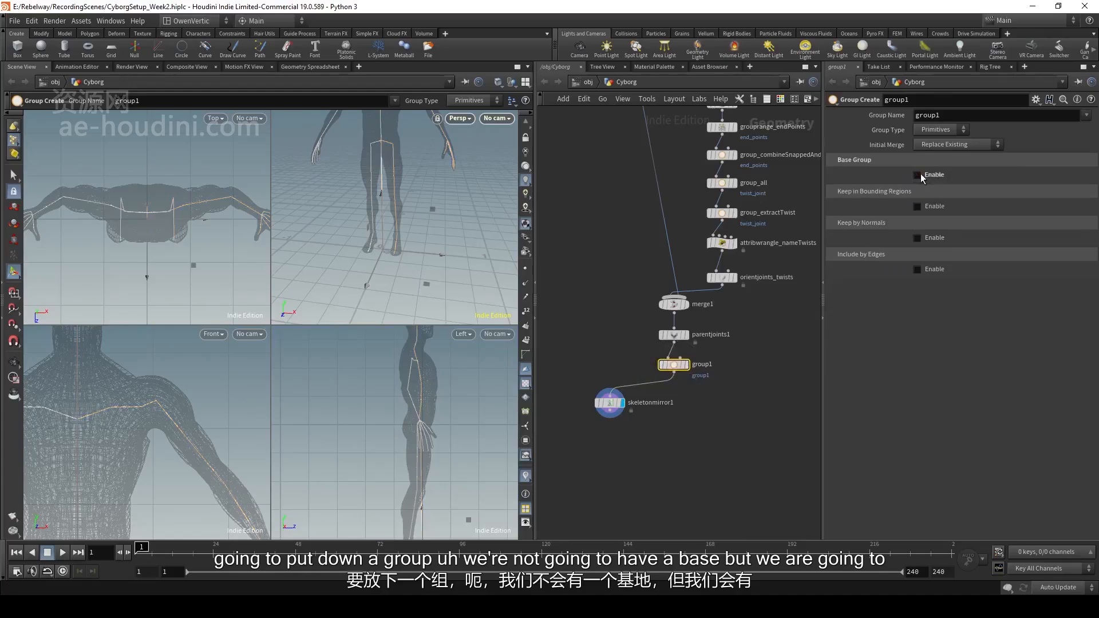
left_click(918, 206)
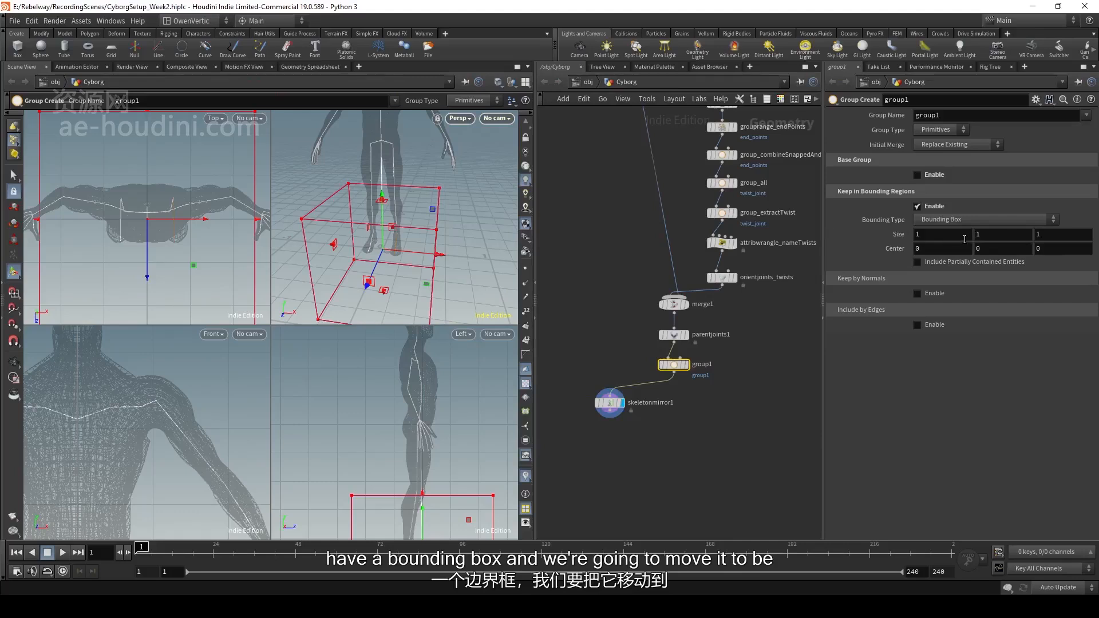
right_click(995, 234)
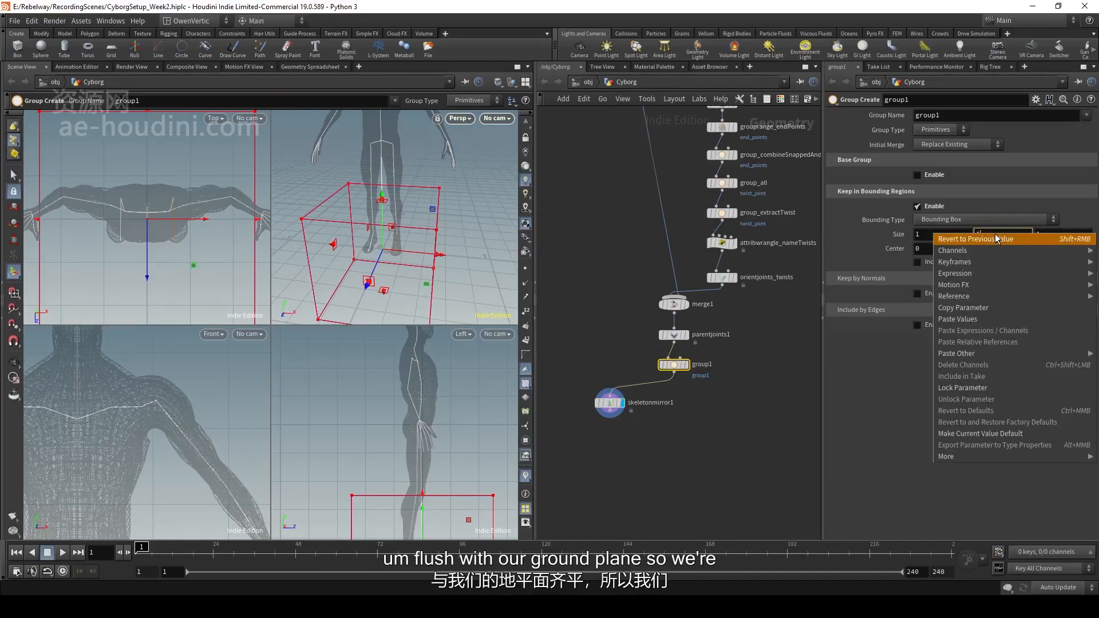
left_click(971, 308)
right_click(985, 250)
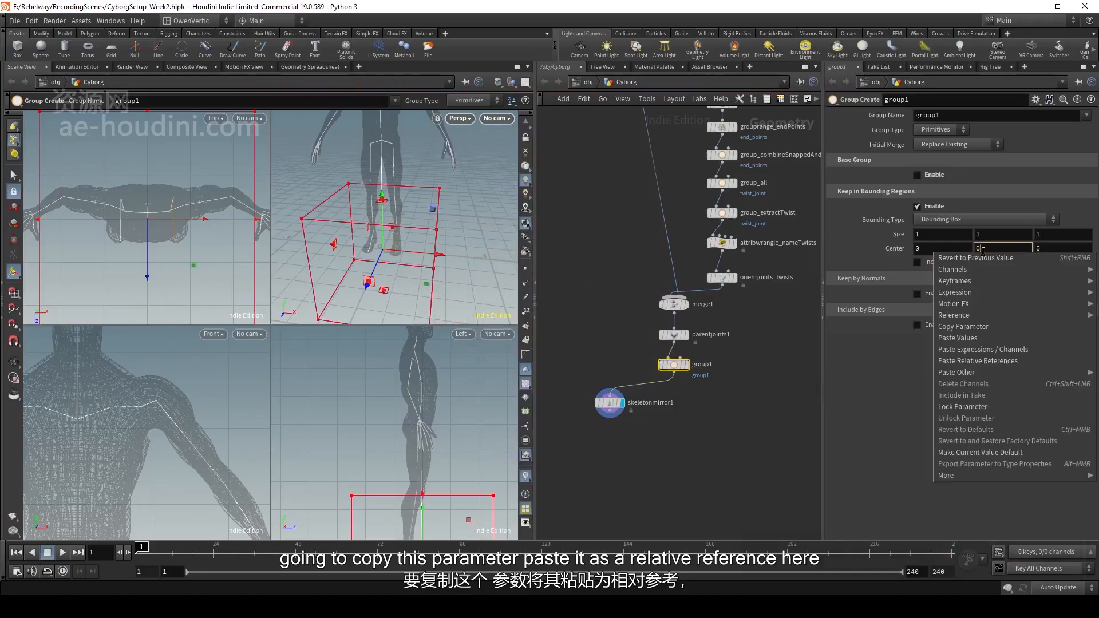
left_click(999, 360)
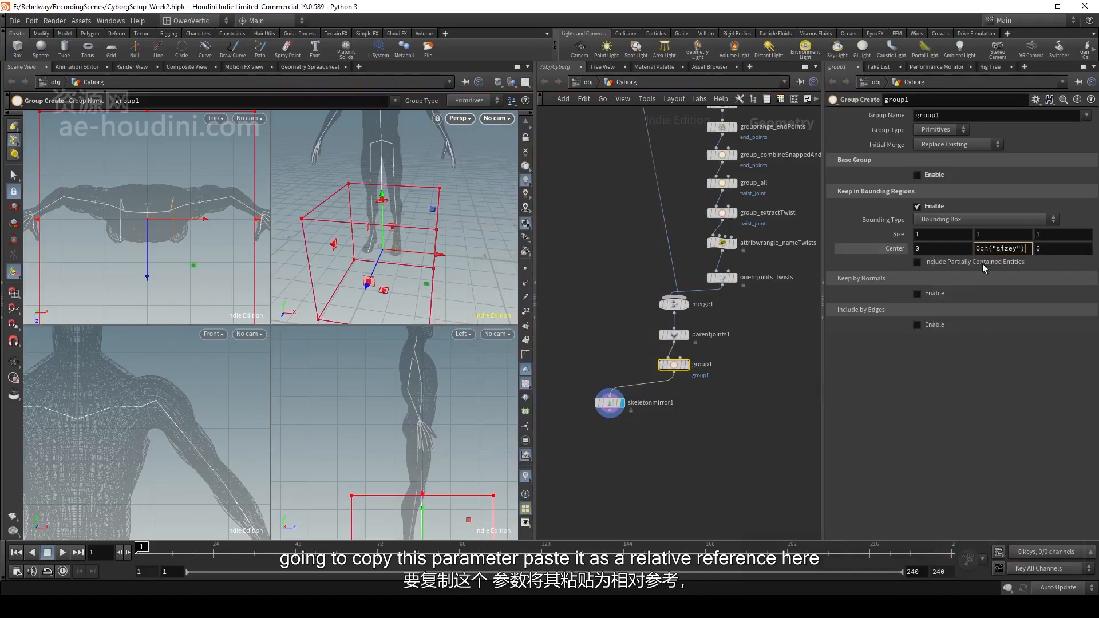
- Edit the bounding box's Center Y expression to ch("sizey")/2, placing the box flush with the ground plane
left_click(992, 250)
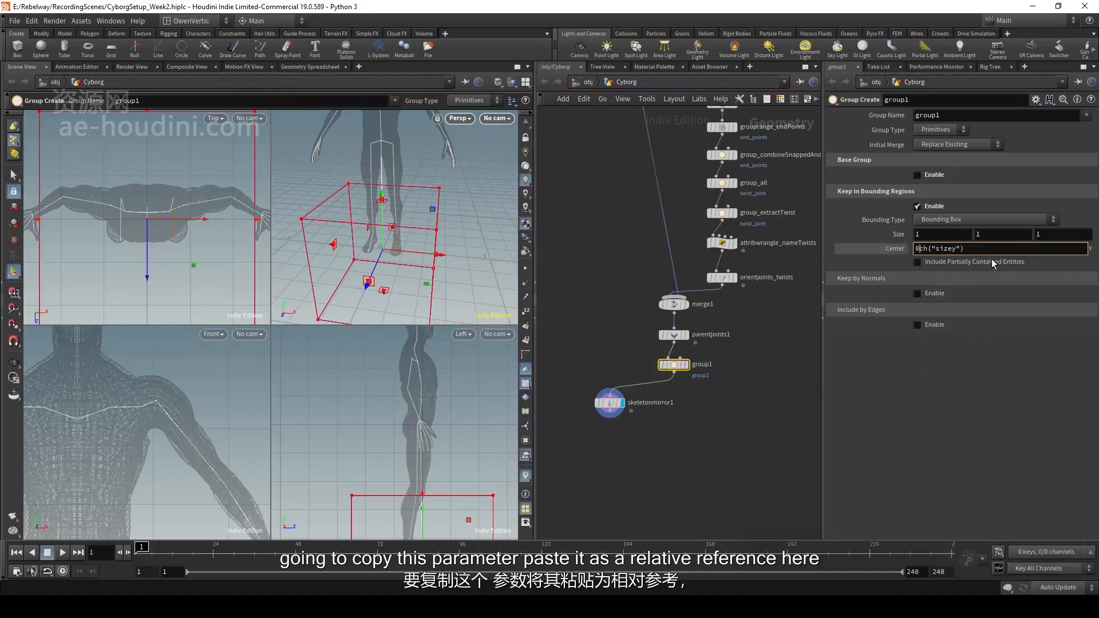
key("BackSpace")
key("End")
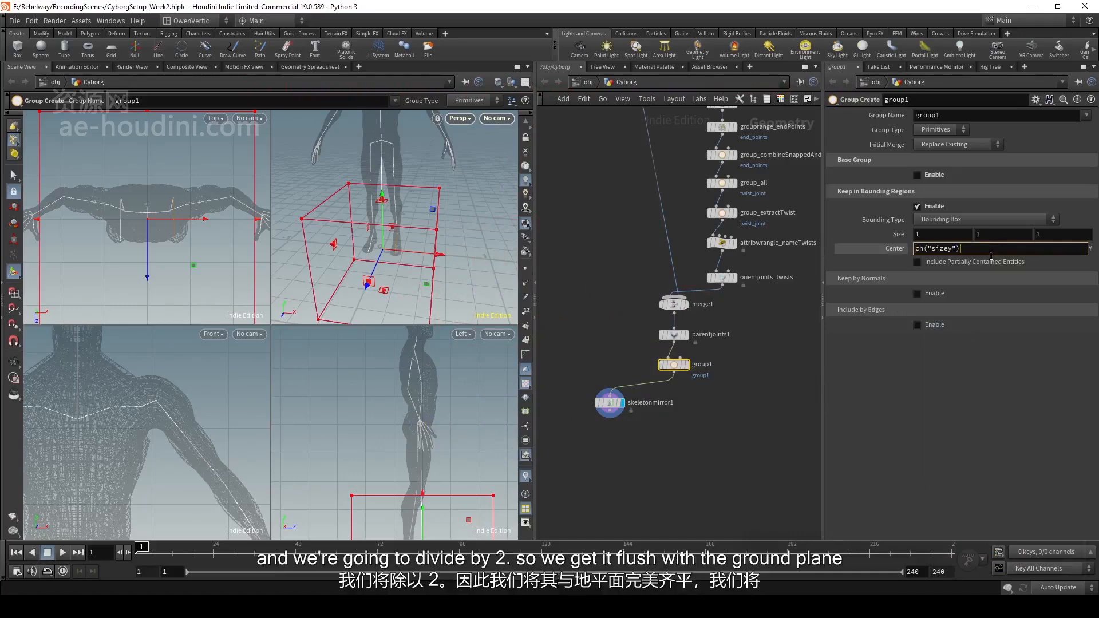
type("/")
key("Return")
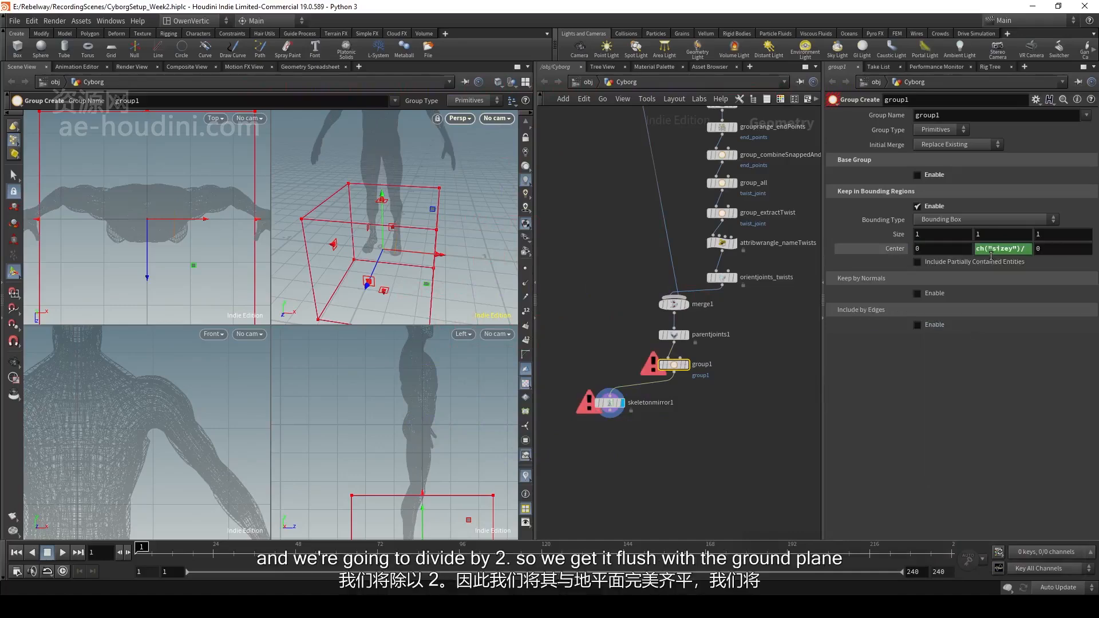
left_click(1029, 249)
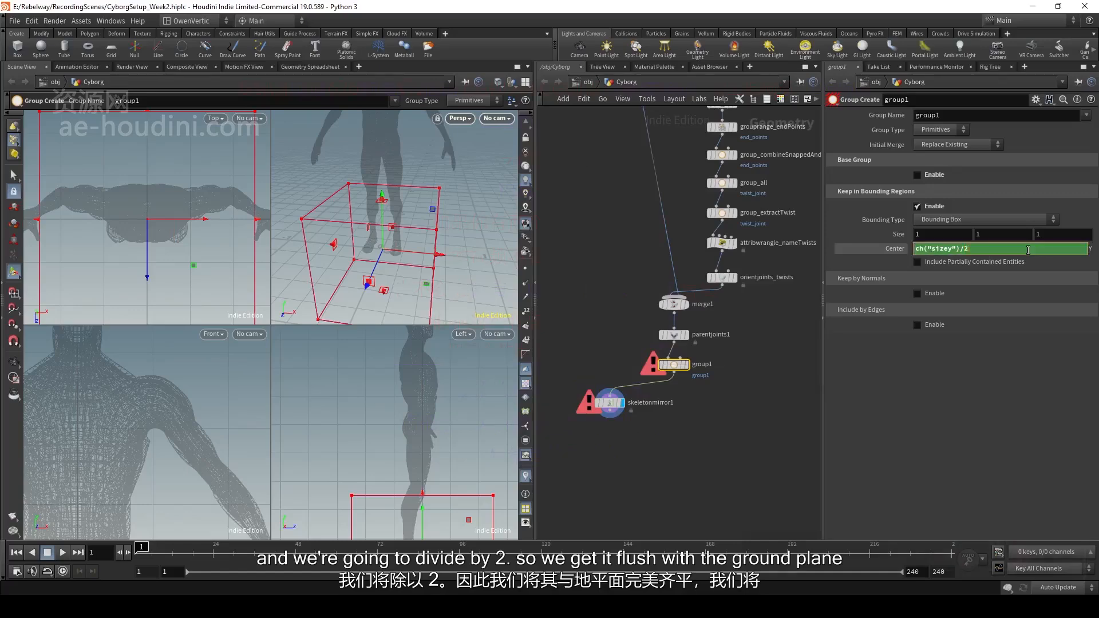
type("2")
key("Return")
key("Escape")
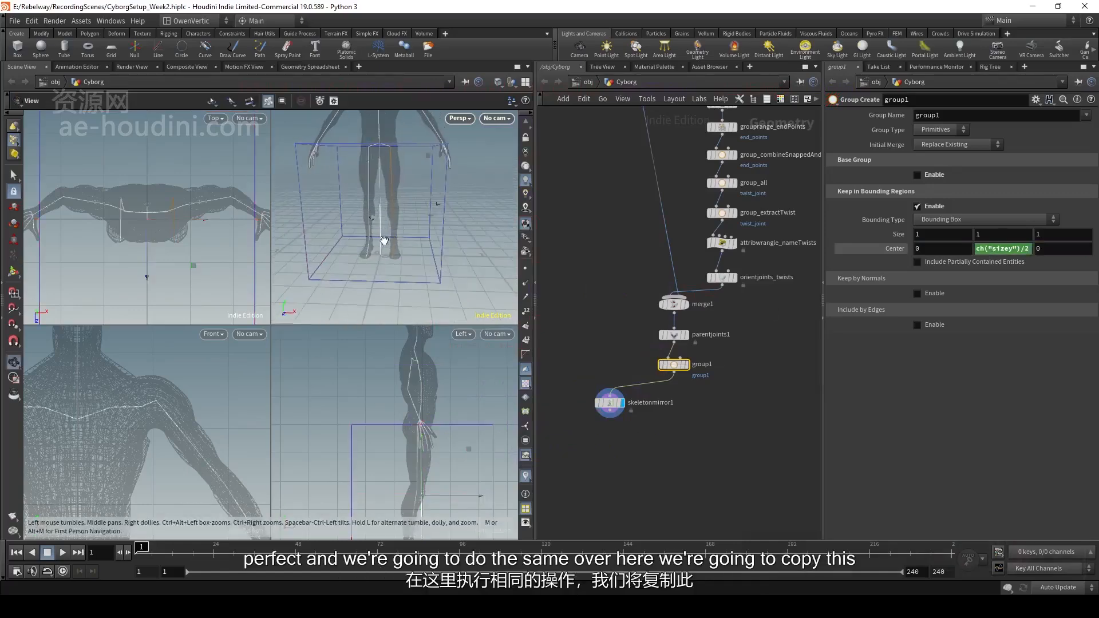
key("Return")
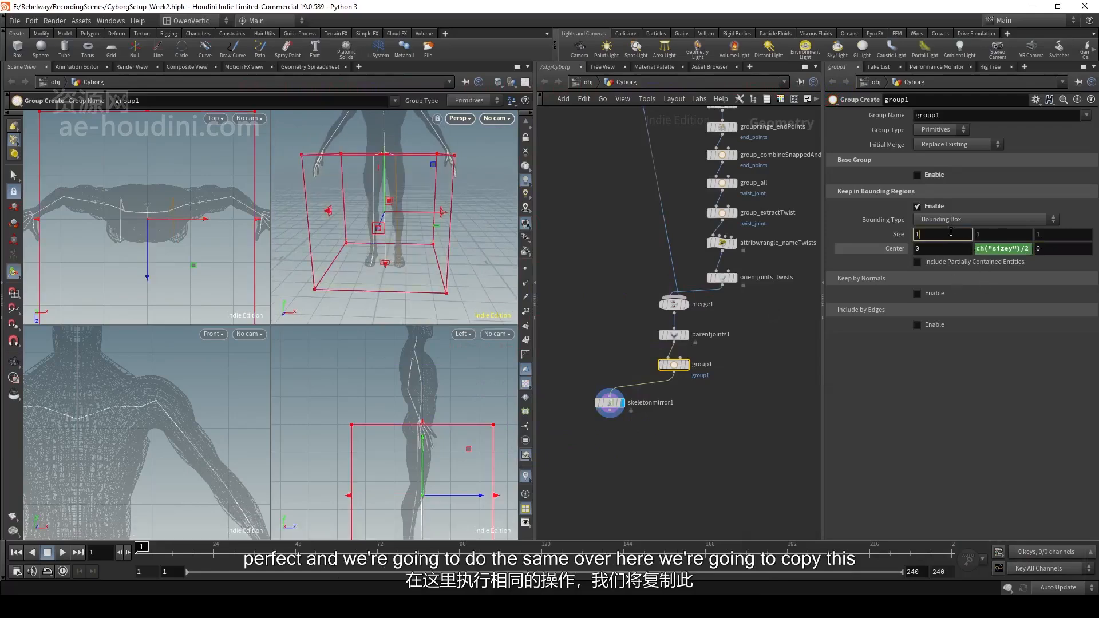
- Reference the bounding box's Size X in Center X as ch("sizex")/2, shifting the box onto the character's left side
right_click(933, 234)
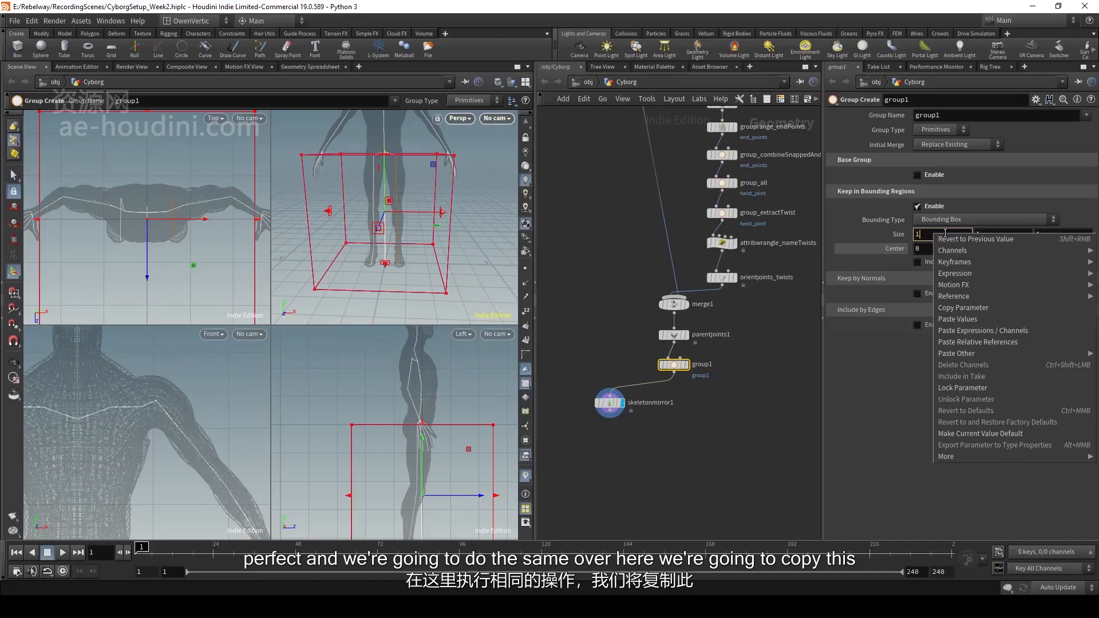
left_click(980, 308)
left_click(930, 250)
right_click(931, 254)
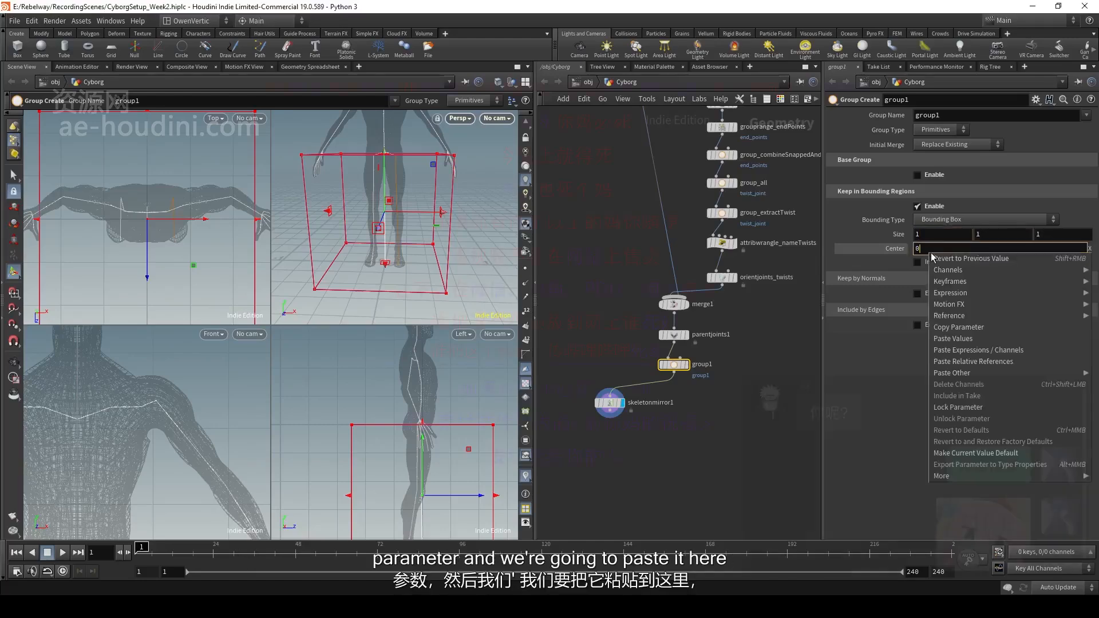
left_click(974, 362)
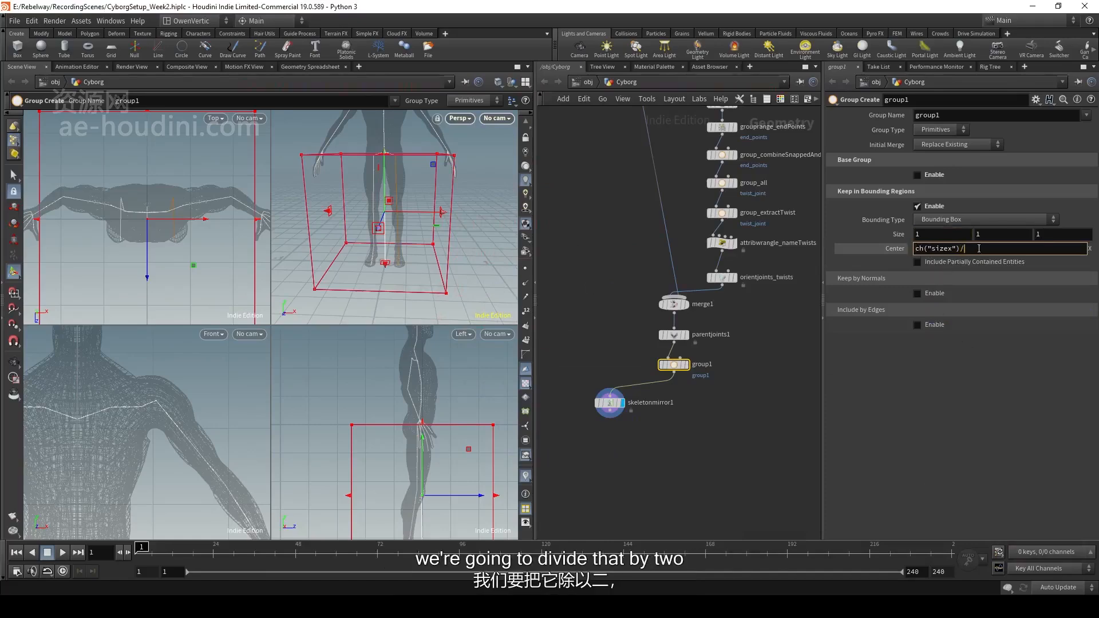
key("Return")
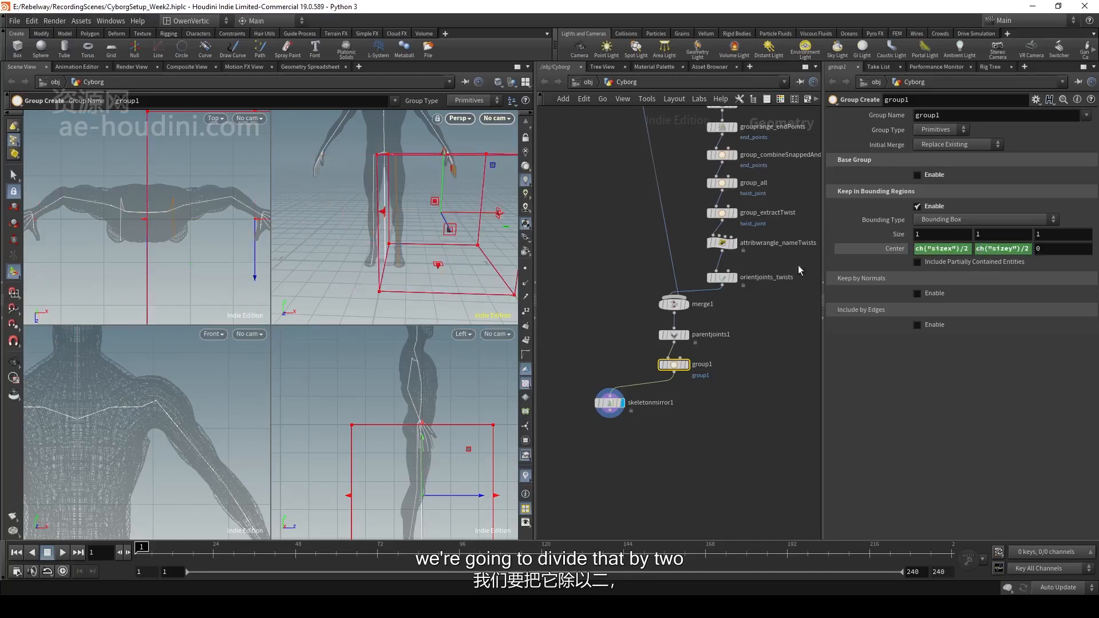
- Set the bounding box's Size Y to 4 and check its coverage of the left side and central spine
mouse_move(363, 238)
left_mouse_down("alt")
mouse_move(434, 200)
mouse_move(376, 223)
left_mouse_up("alt")
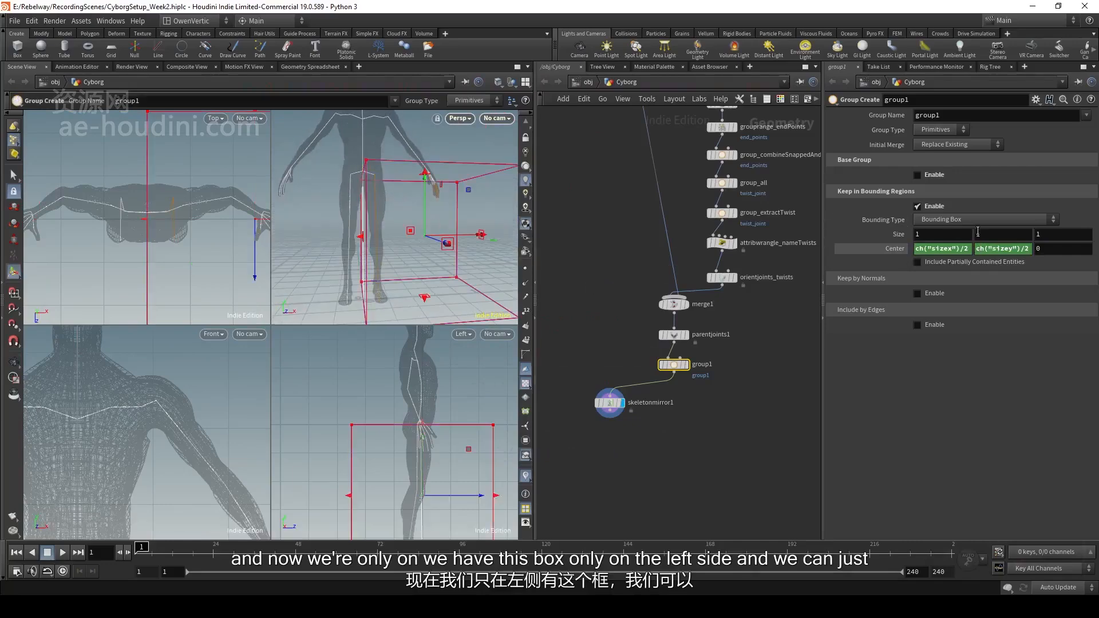
middle_click_drag(977, 232, 1011, 231)
key("Escape")
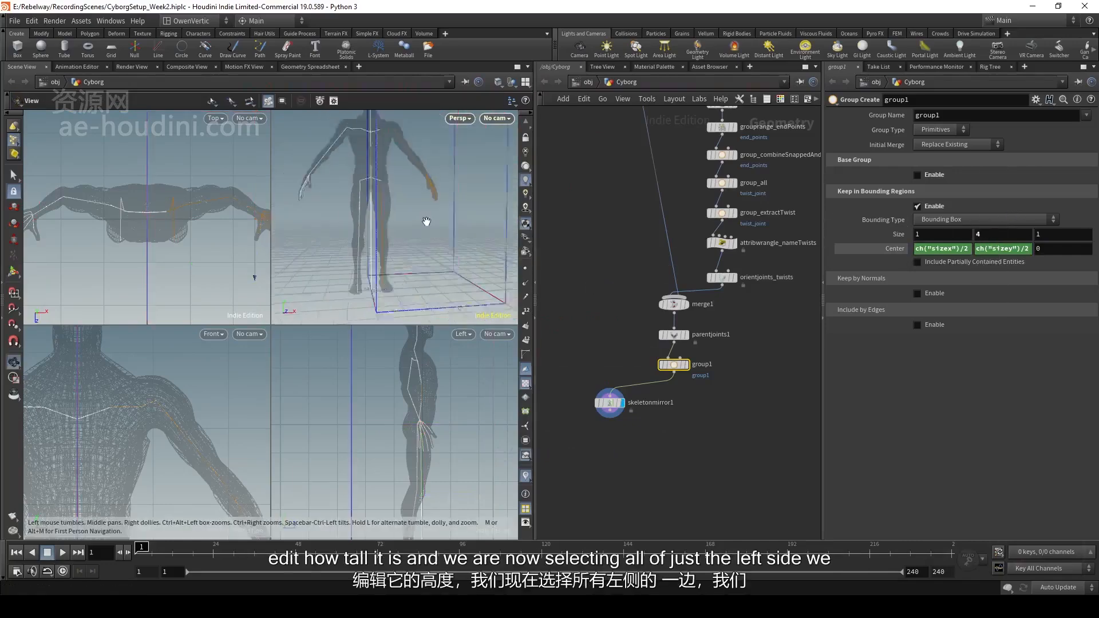
left_click_drag(426, 222, 448, 179)
key("Return")
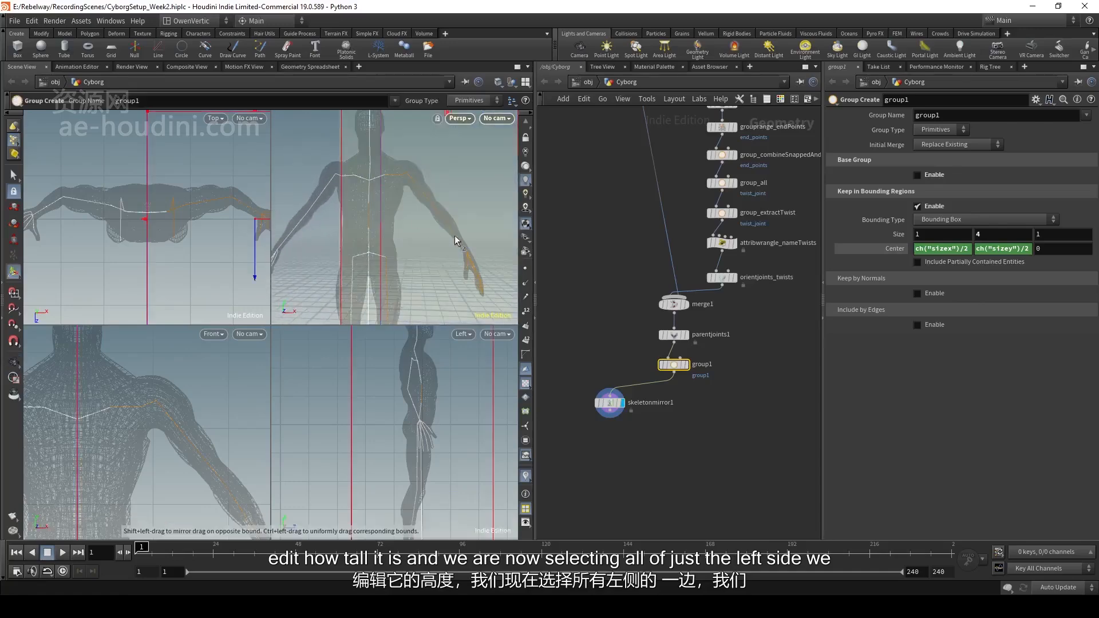
left_click_drag(456, 241, 353, 190)
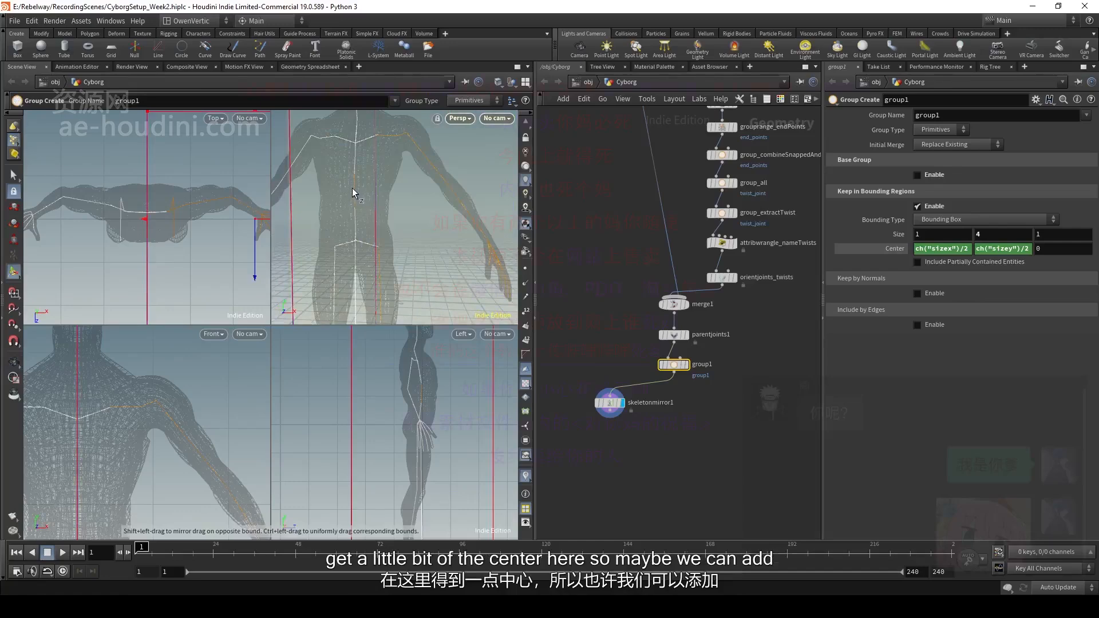
- Offset the bounding box away from the central joints by setting Center X to 0.1+ch("sizex")/2
left_click(950, 249)
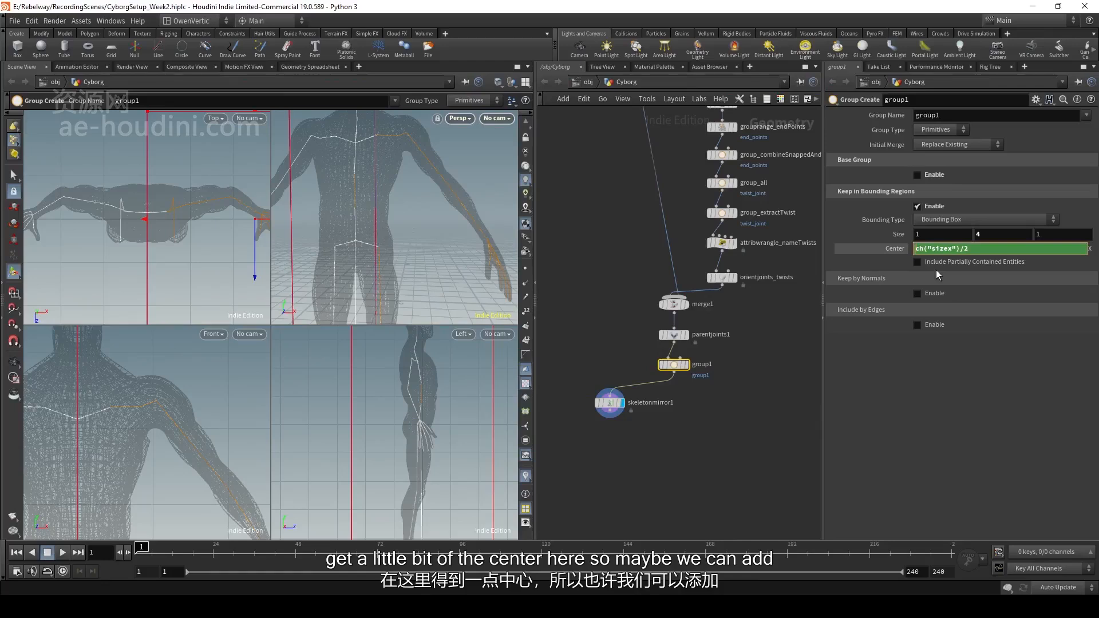
type("0.1")
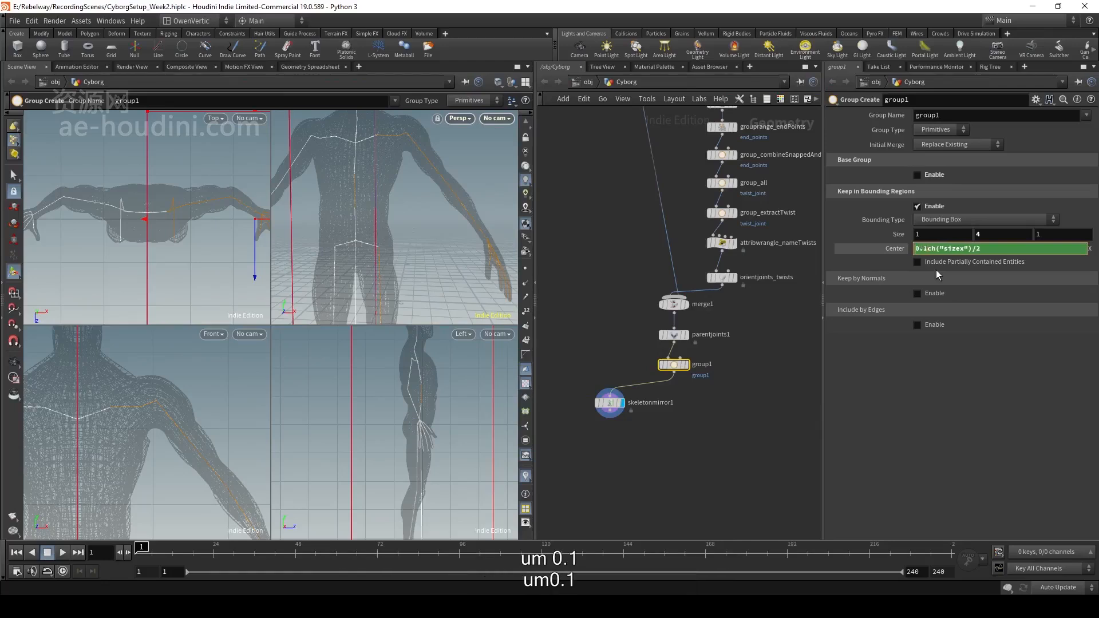
type("+")
key("Return")
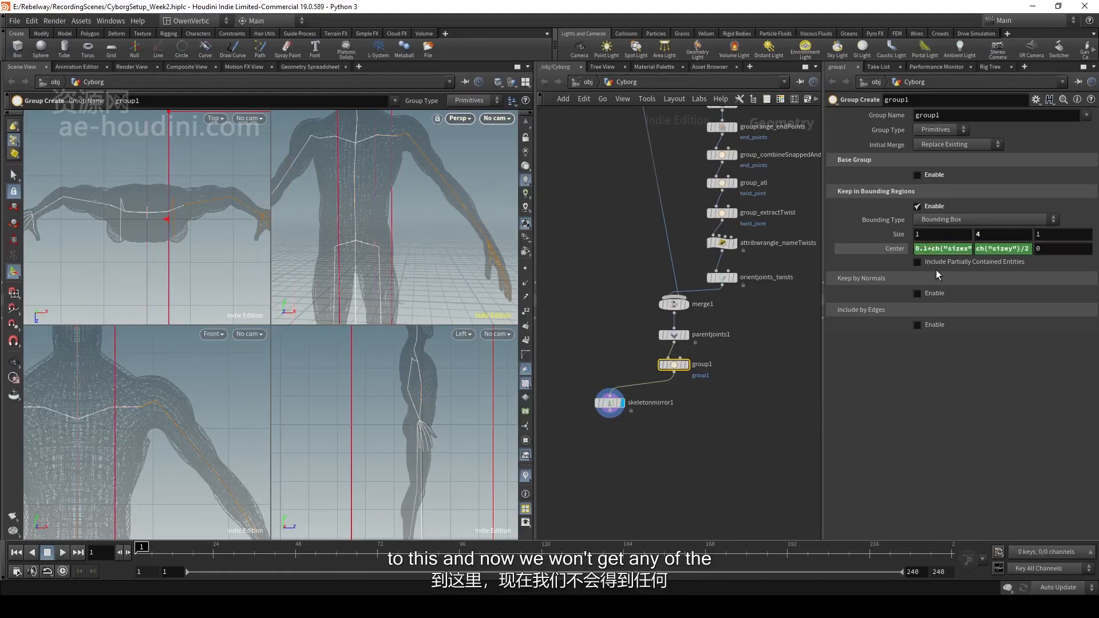
key("Escape")
mouse_move(401, 217)
left_mouse_down()
mouse_move(422, 211)
mouse_move(378, 208)
mouse_move(385, 191)
mouse_move(384, 226)
left_mouse_up()
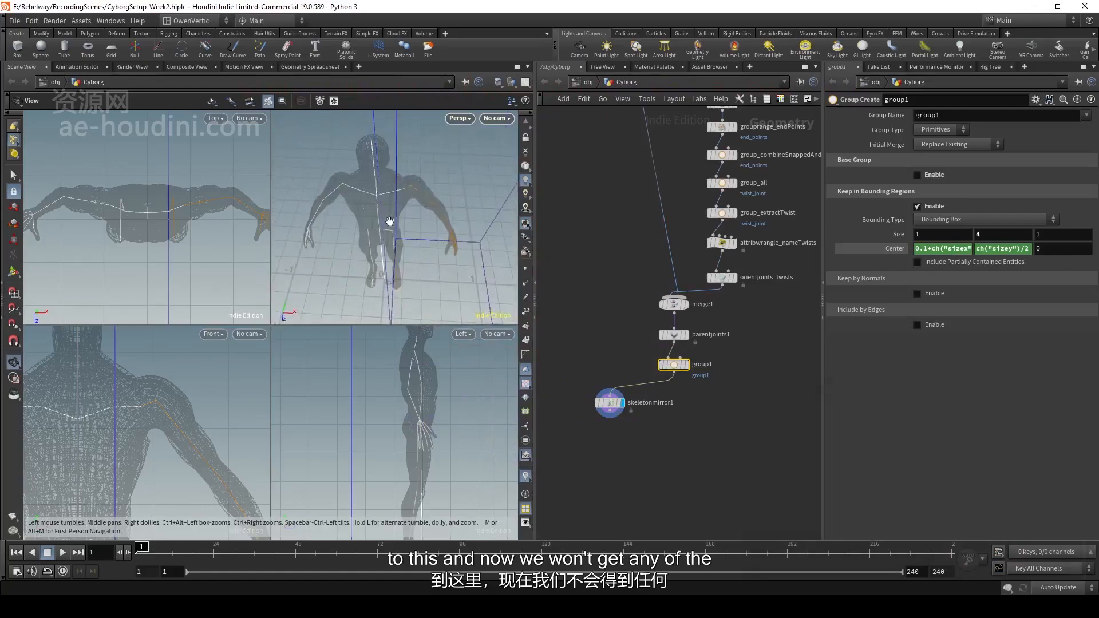
key("Return")
- Reduce the offset in the bounding box's Center X expression to 0.01 and inspect the left-side selection
left_click(921, 249)
type("0")
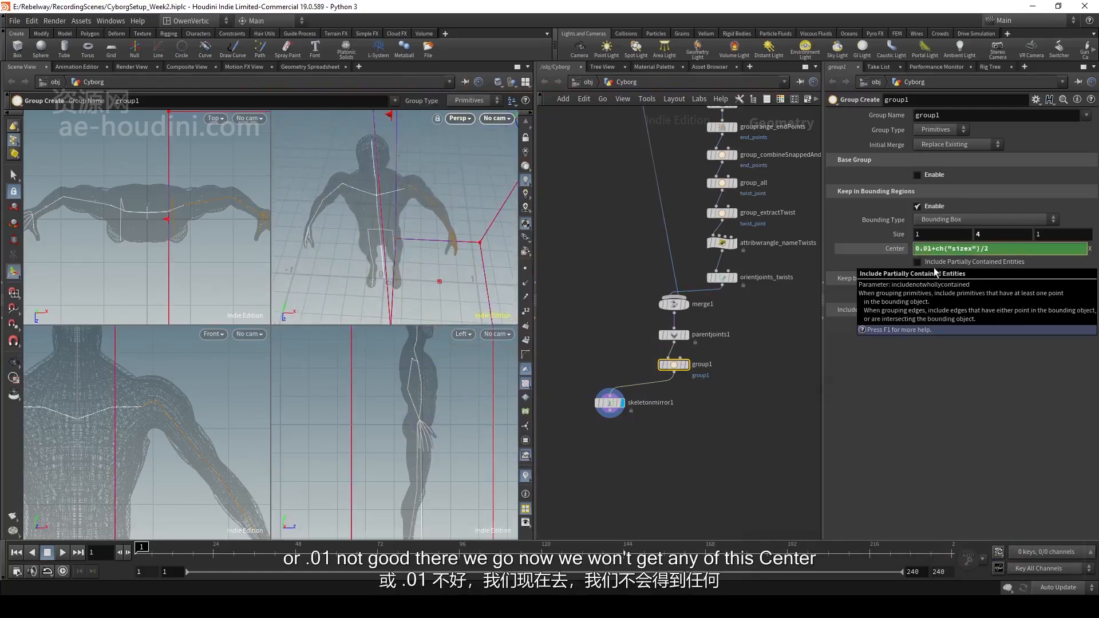
key("Return")
key("Escape")
left_click_drag(459, 193, 424, 184)
key("Return")
- Change the new group's type to Points
left_click(939, 131)
left_click(929, 153)
key("Escape")
key("Return")
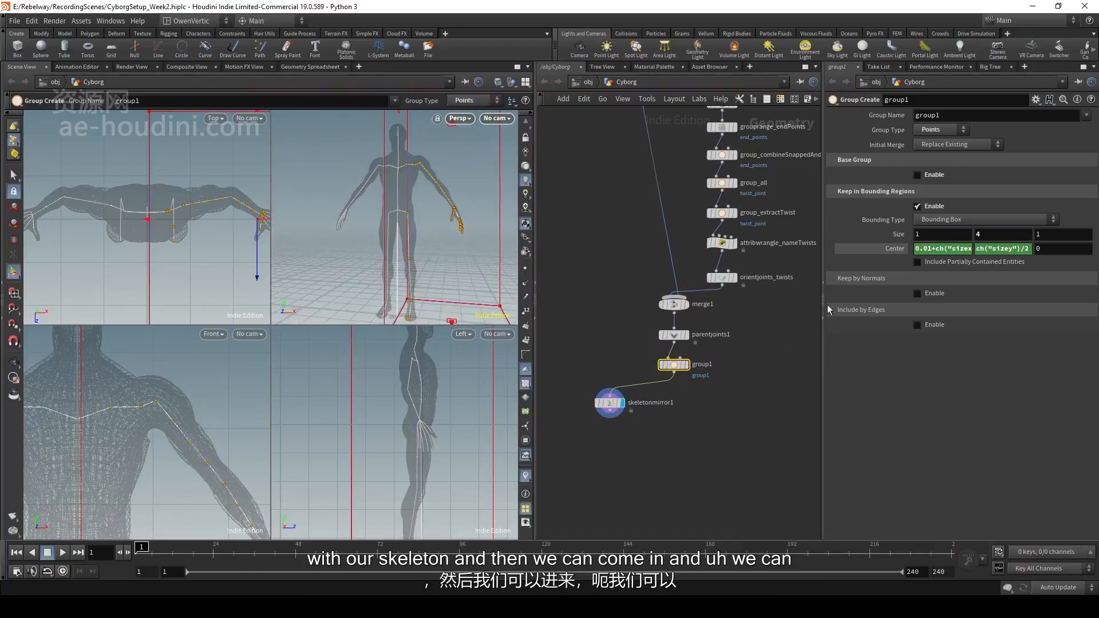
- Name the left-side point group L_box
double_click(945, 117)
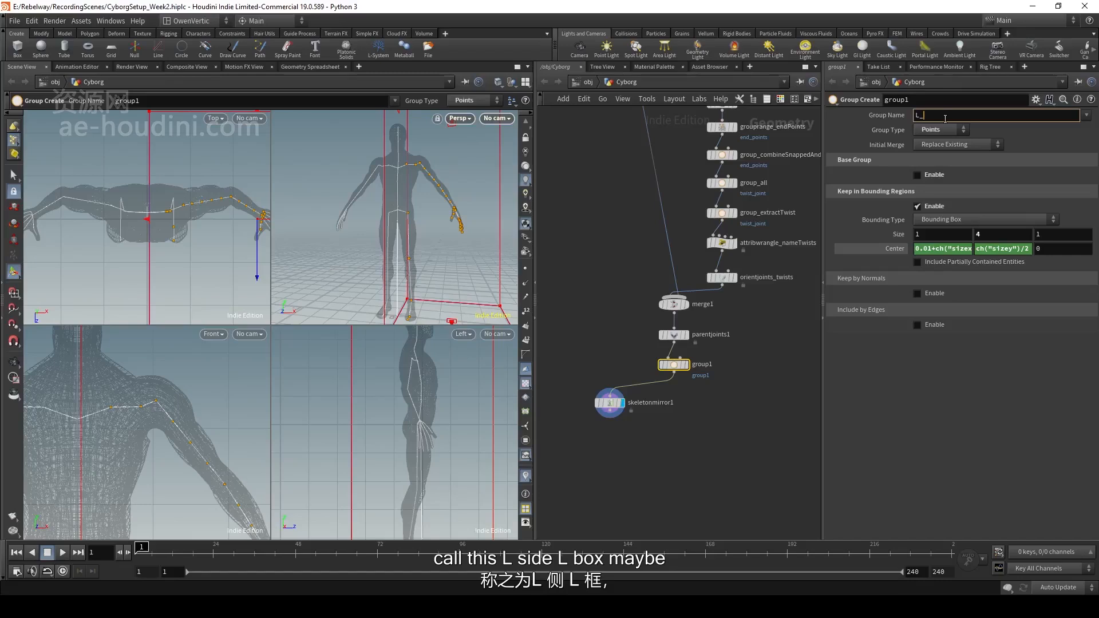
key("BackSpace")
key("BackSpace")
key("BackSpace")
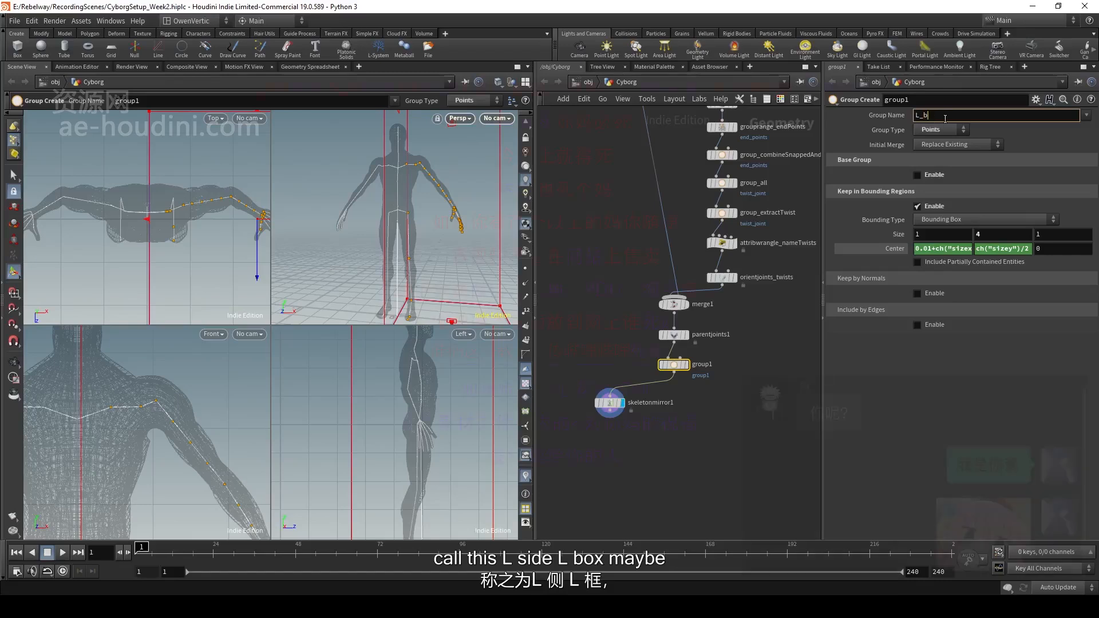
key("Return")
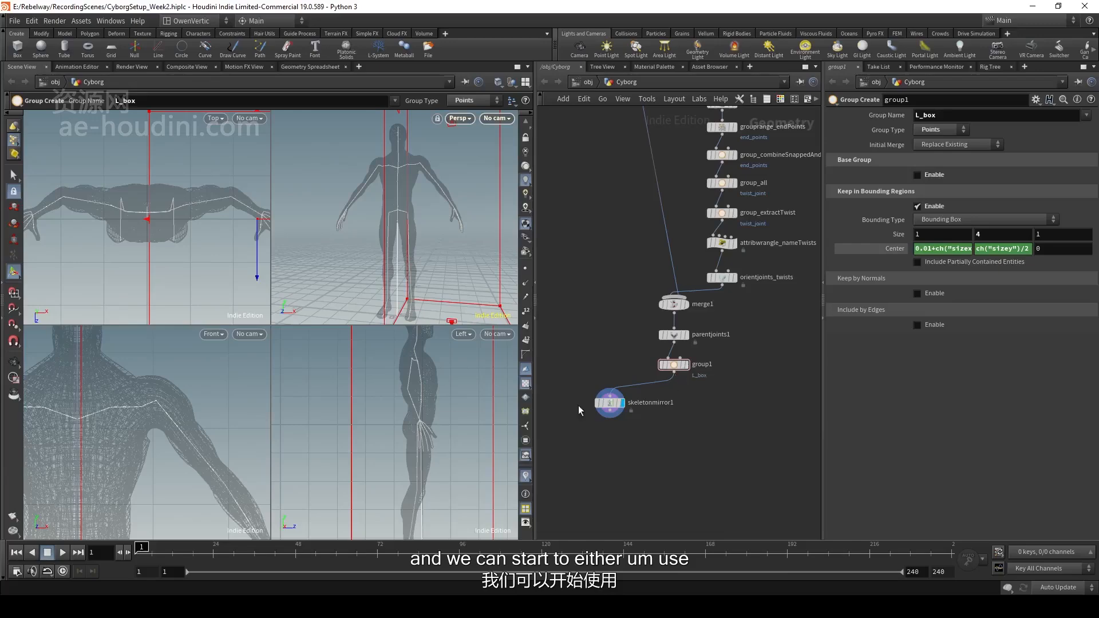
- Clear the manually selected arm joints from the Skeleton Mirror node's Group
left_click(611, 400)
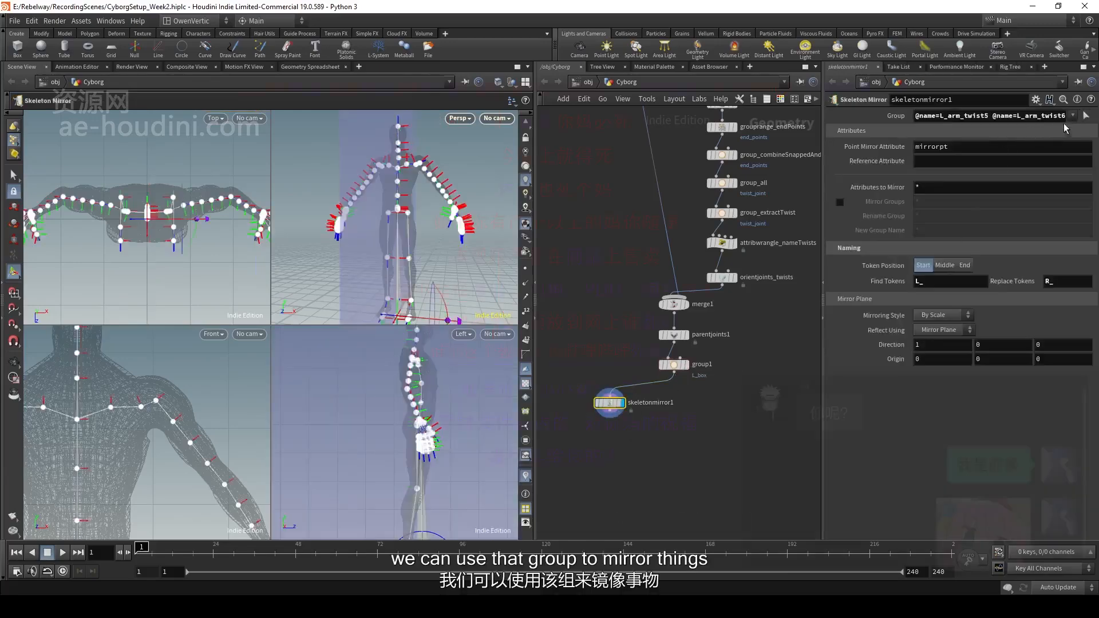
left_click(1041, 116)
key("ctrl+a")
key("BackSpace")
key("Return")
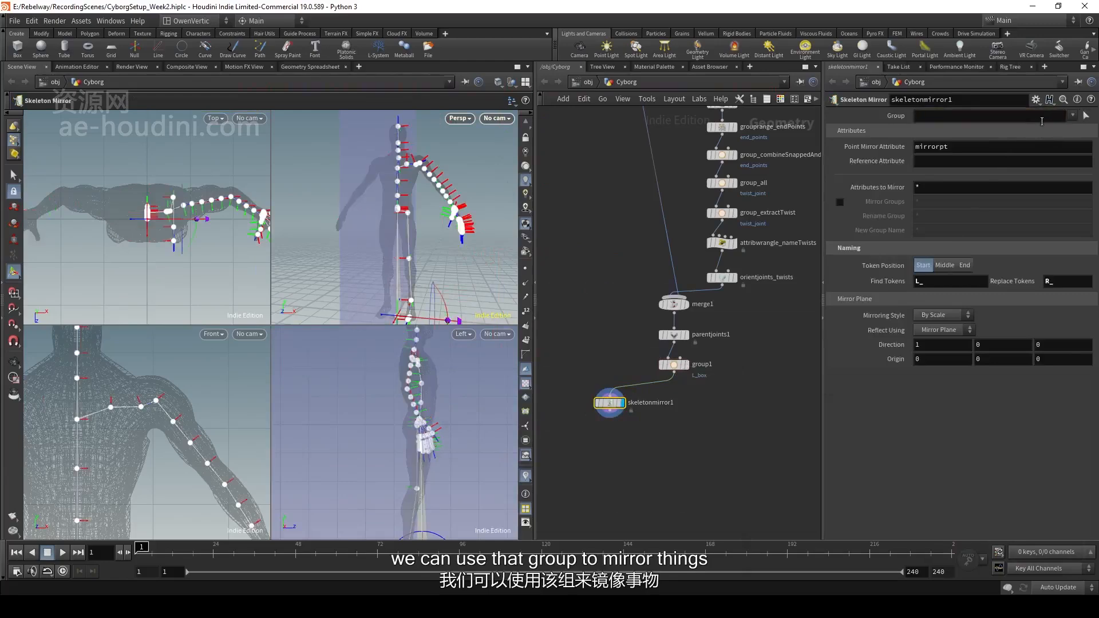
- Set the Skeleton Mirror's Group to L_box and align its node directly beneath the L_box group node
left_click(1072, 117)
left_click_drag(612, 406, 672, 408)
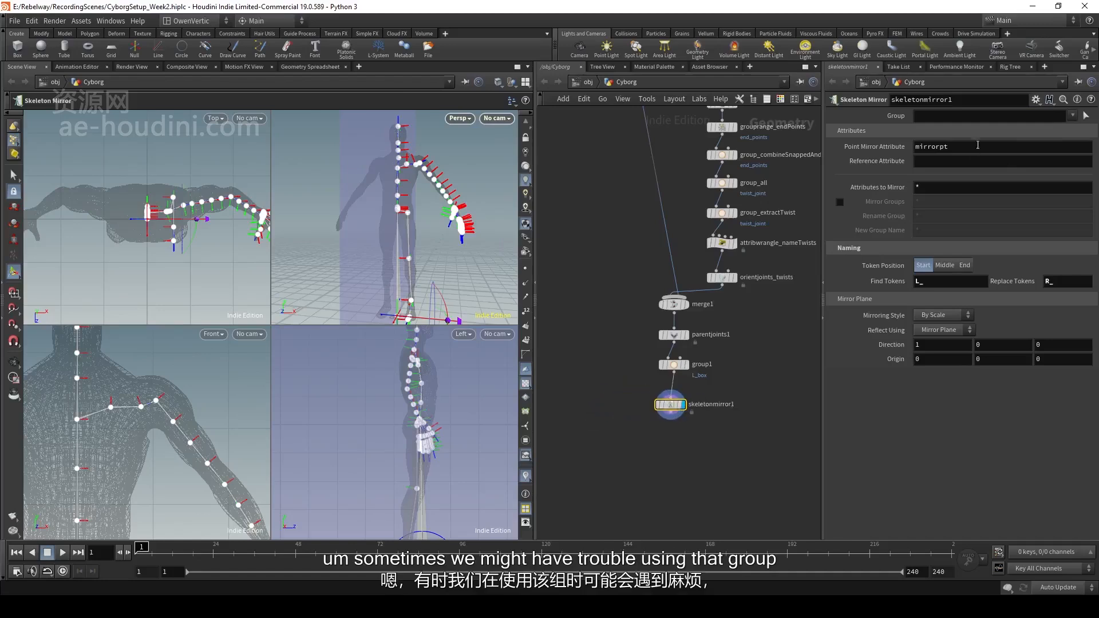
left_click(1072, 117)
left_click(986, 115)
type("L_box")
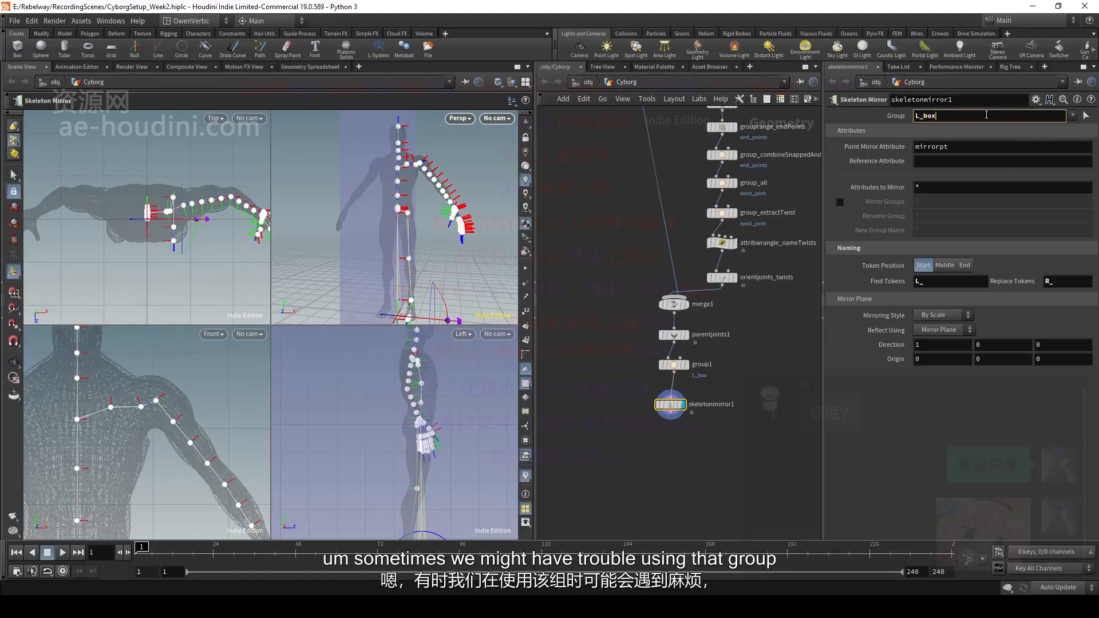
key("Return")
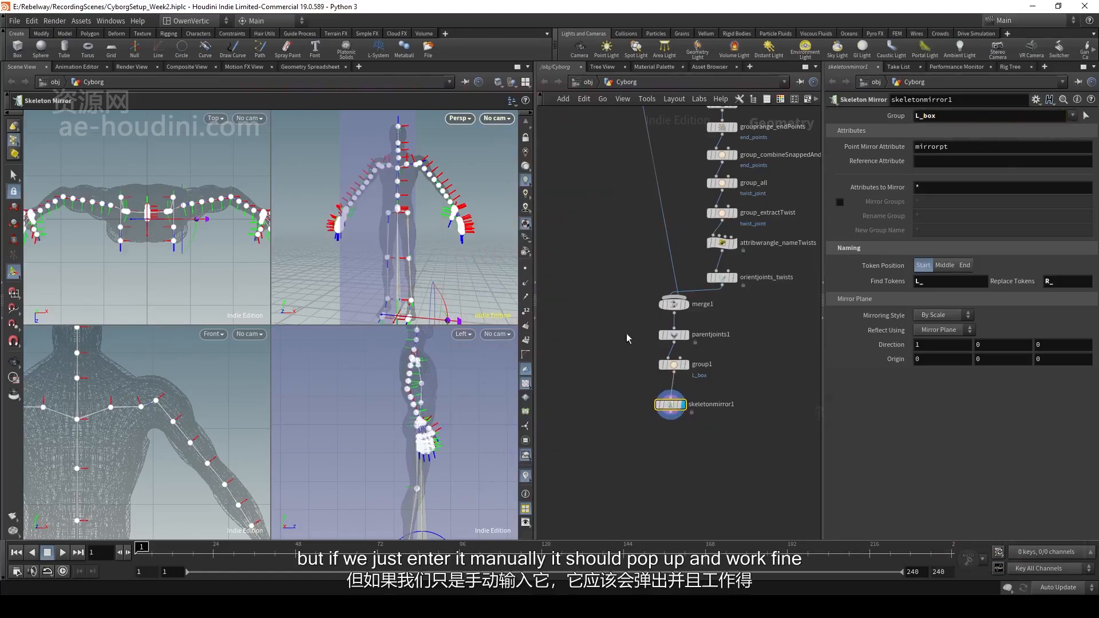
mouse_move(670, 403)
left_mouse_down()
mouse_move(681, 393)
mouse_move(673, 388)
left_mouse_up()
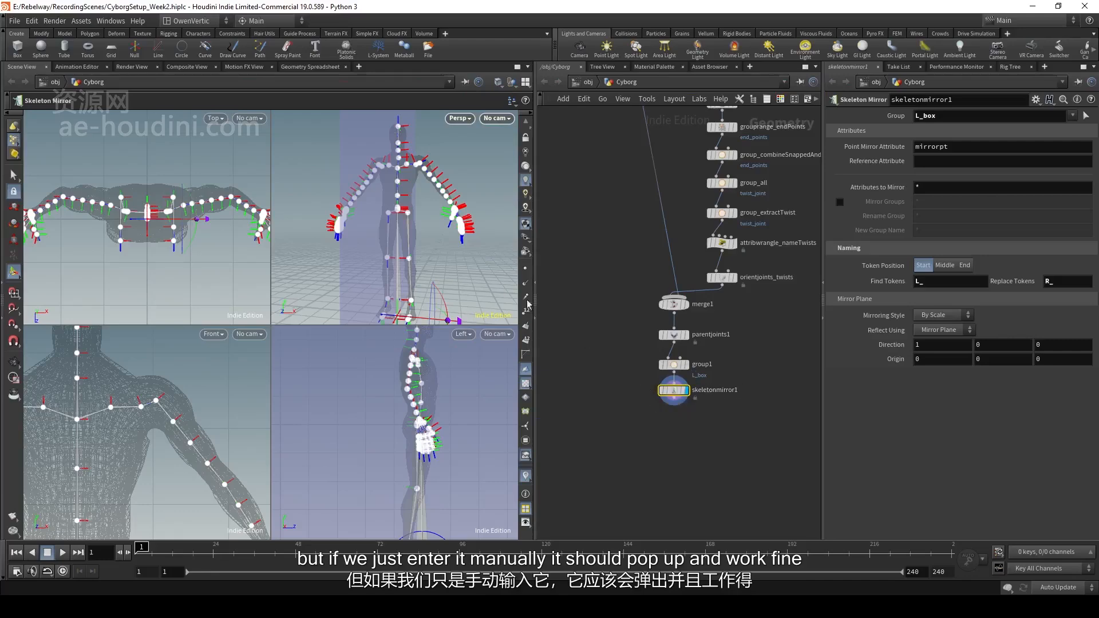
- Examine the mirrored arms, spine and legs against the L_box group, and review the node chain feeding the Skeleton Mirror
scroll(417, 210, "up", 5, "alt")
scroll(418, 209, "up", 8)
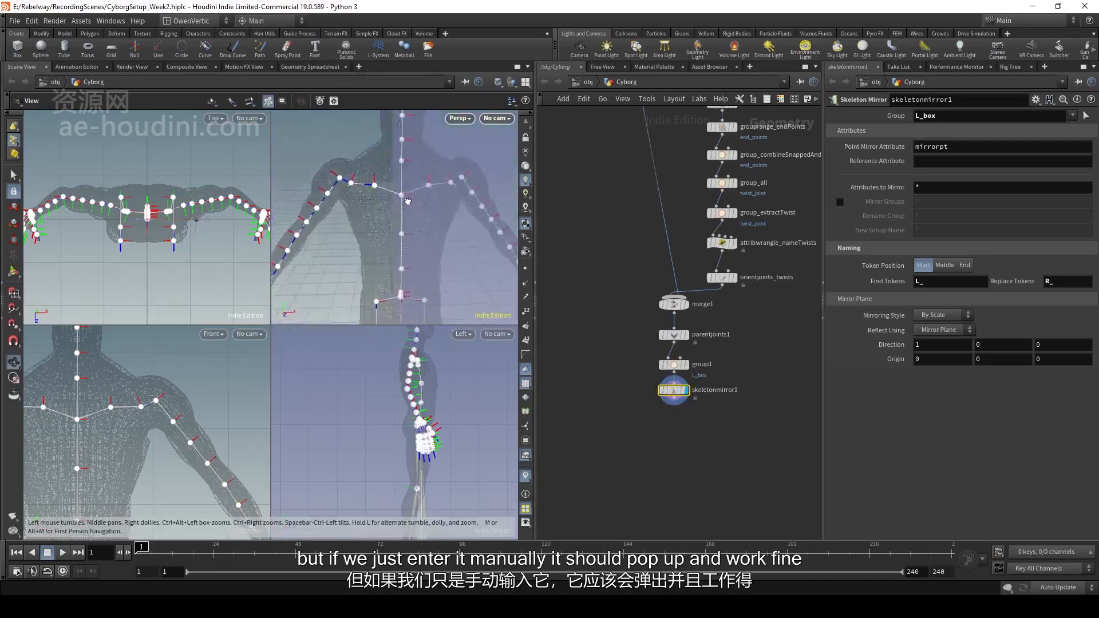
left_click(674, 364)
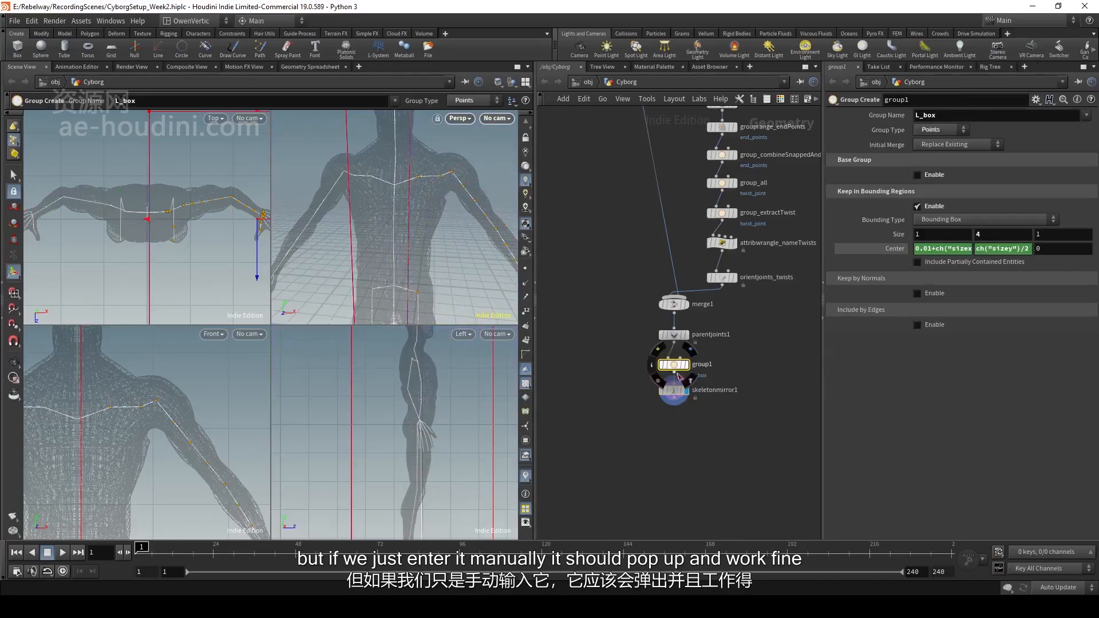
left_click(687, 395)
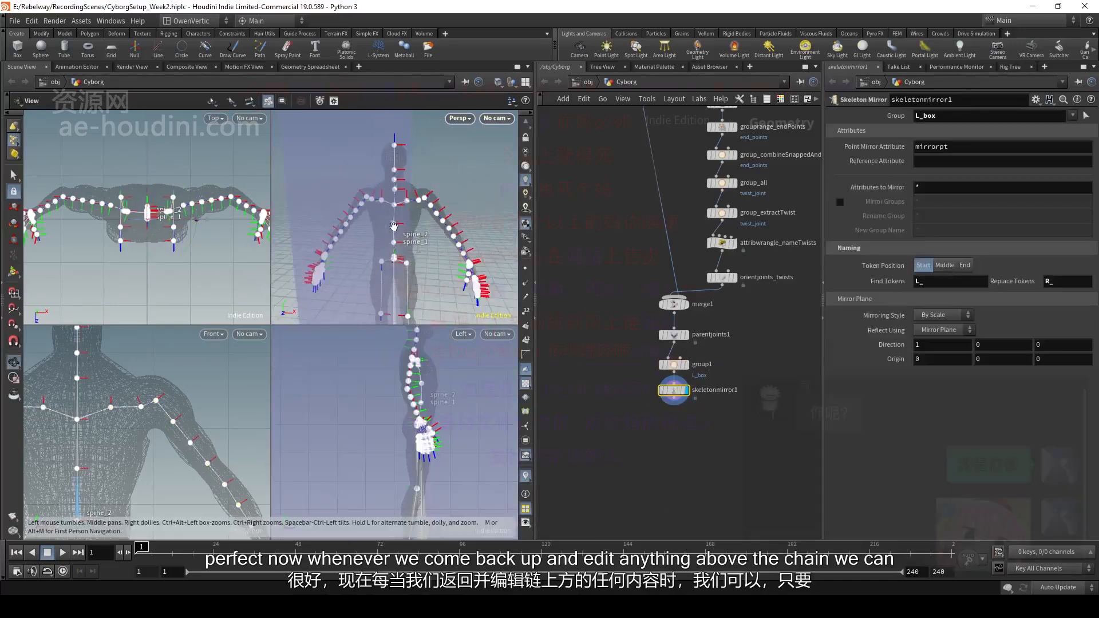
left_click_drag(402, 257, 414, 223, "alt")
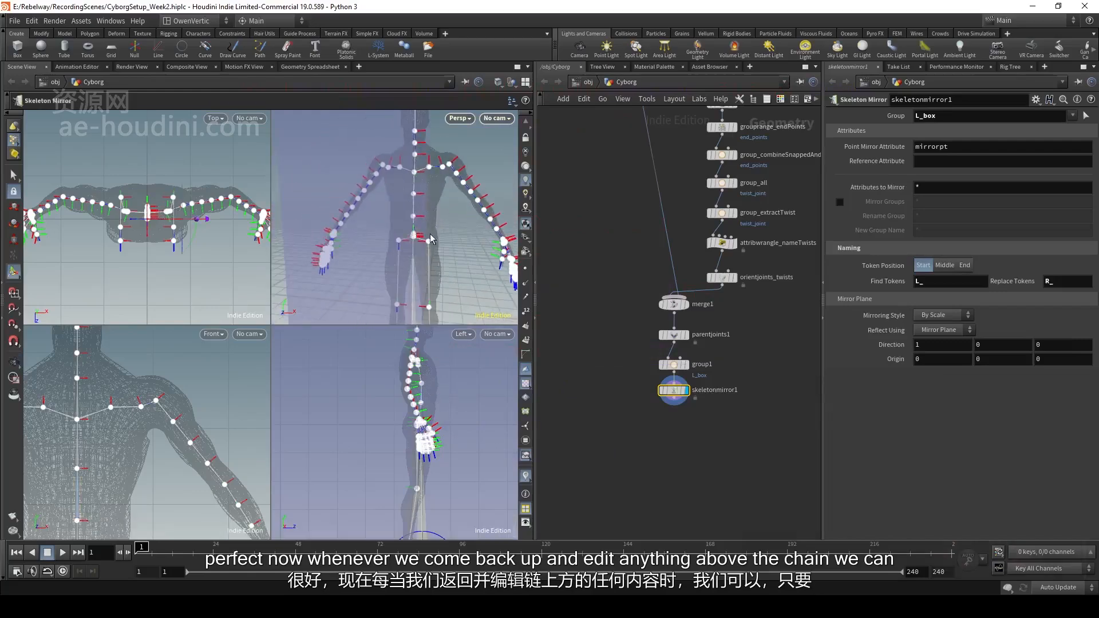
scroll(698, 221, "down", 2)
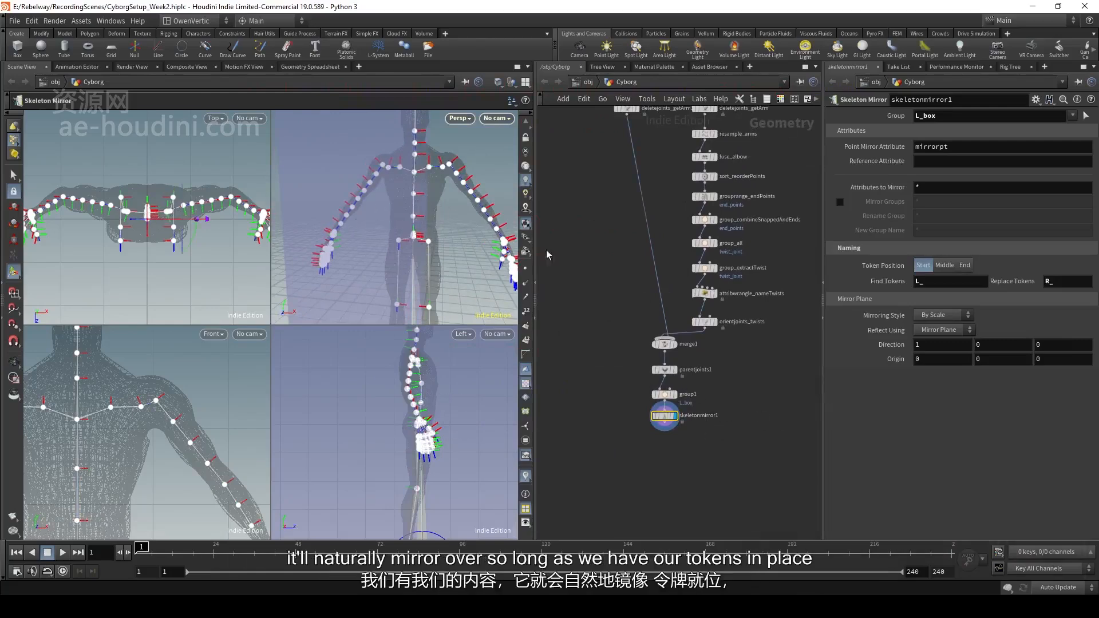
middle_click_drag(670, 250, 664, 296)
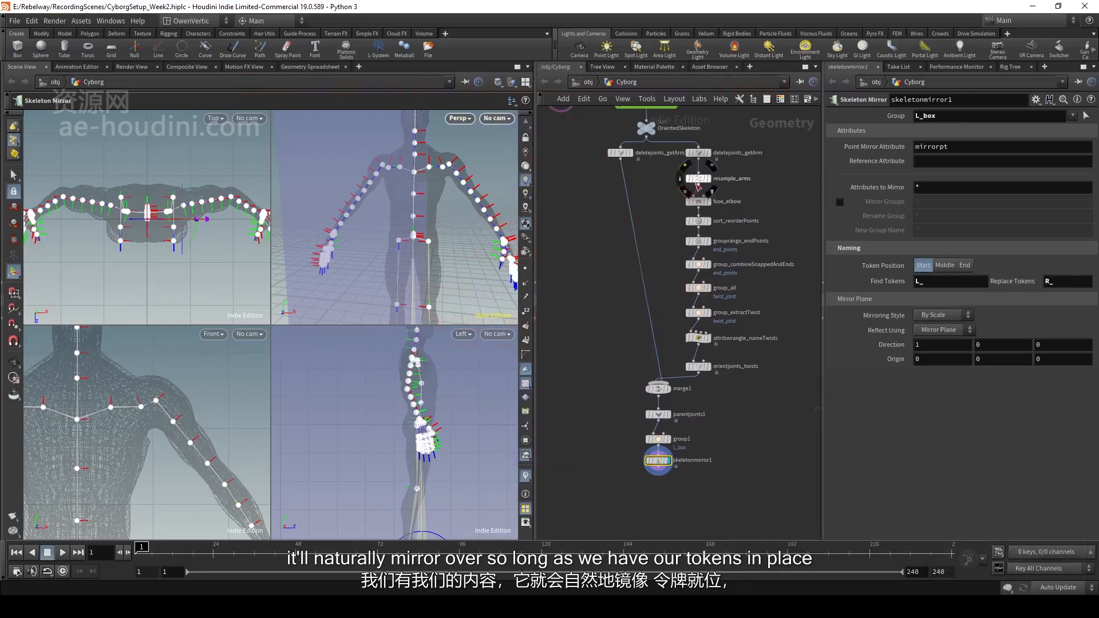
right_click_drag(421, 215, 398, 163, "alt")
middle_click_drag(398, 164, 381, 192, "alt")
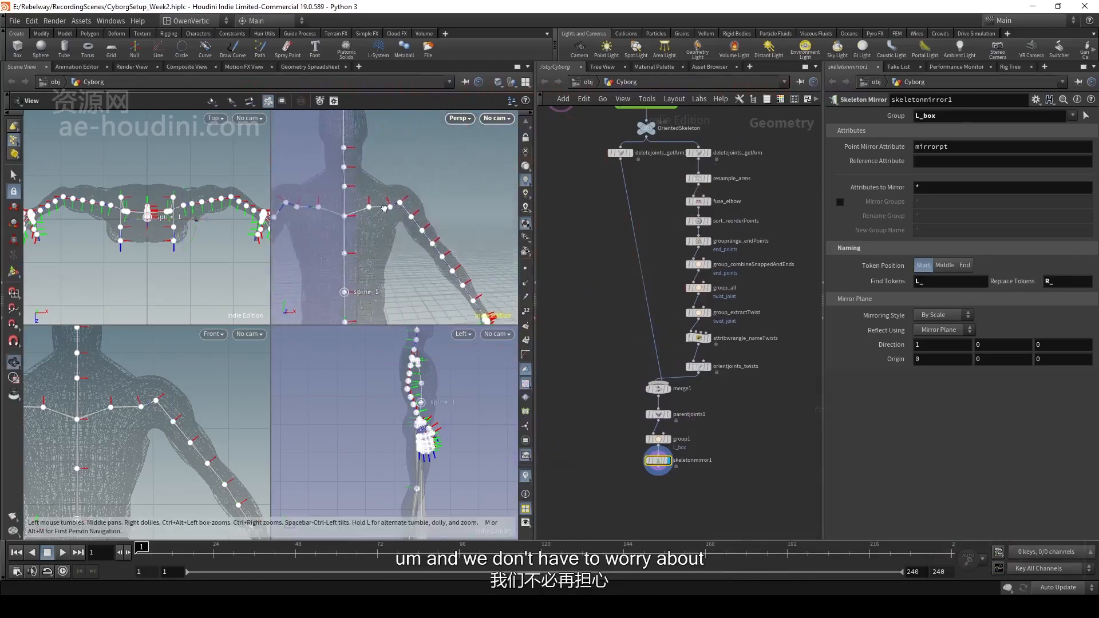
left_click_drag(380, 192, 413, 186, "alt")
right_click_drag(413, 186, 438, 229, "alt")
middle_click_drag(438, 229, 414, 173, "alt")
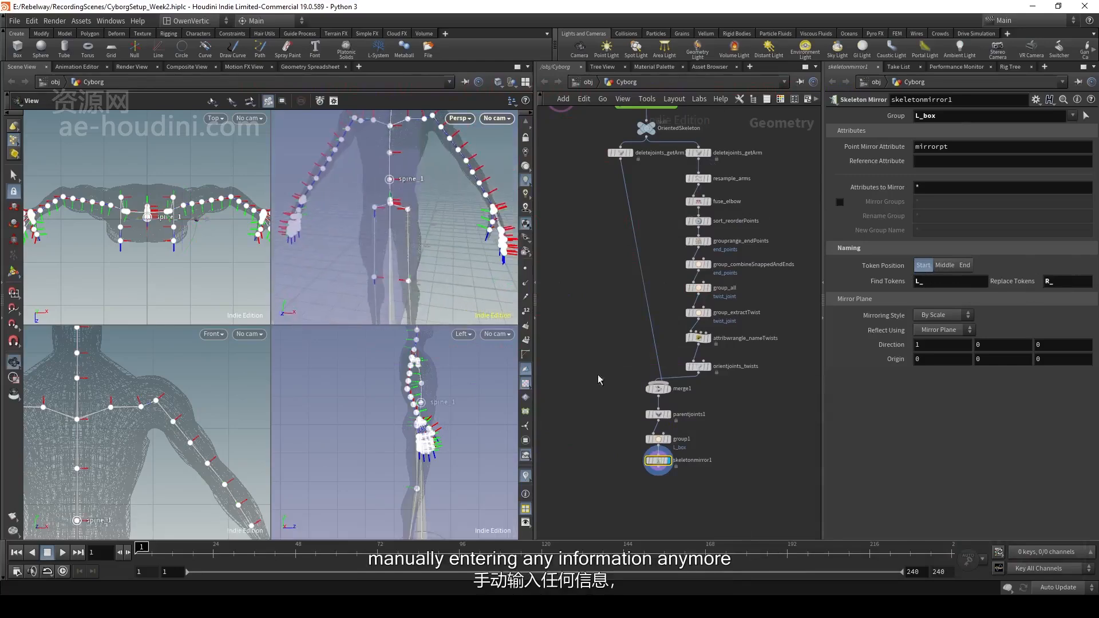
scroll(720, 439, "down", 2)
middle_click_drag(720, 440, 728, 362)
scroll(729, 362, "up", 2)
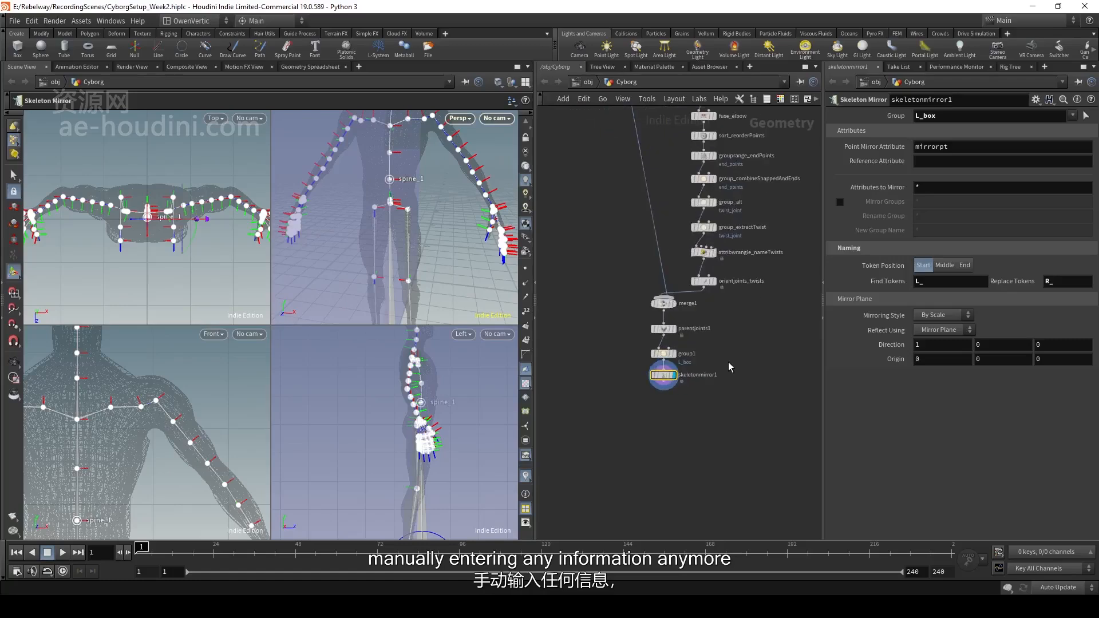
right_click_drag(445, 255, 445, 278, "alt")
middle_click_drag(445, 278, 443, 225, "alt")
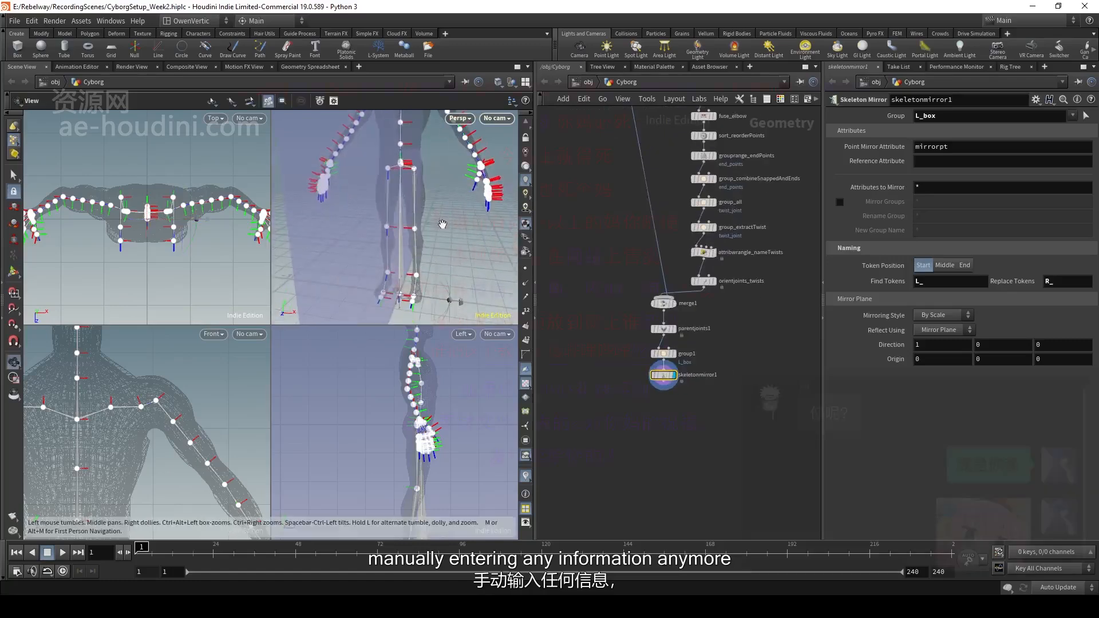